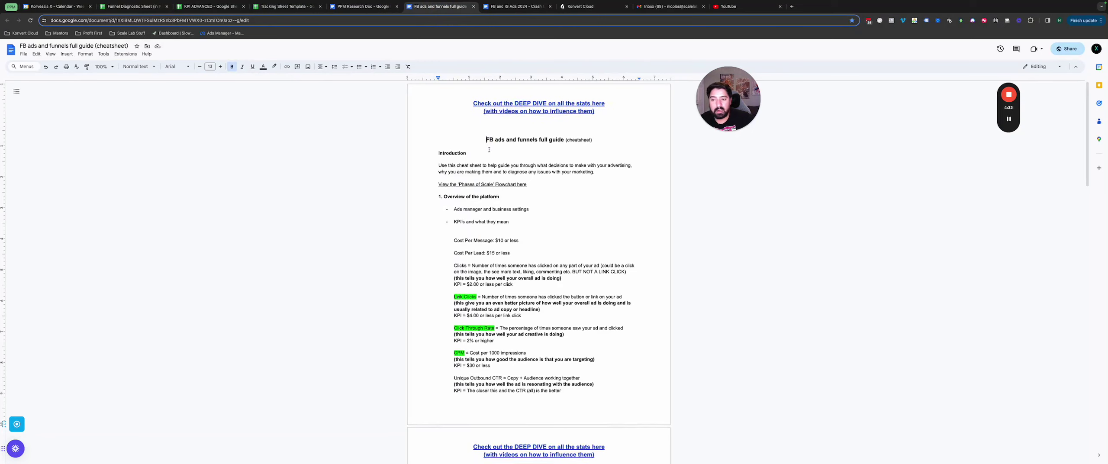
# Look over the start of the FB ads and funnels cheatsheet and bring up the FB and IG Ads 2024 crash course outline
pyautogui.scroll(-1, 502, 156)
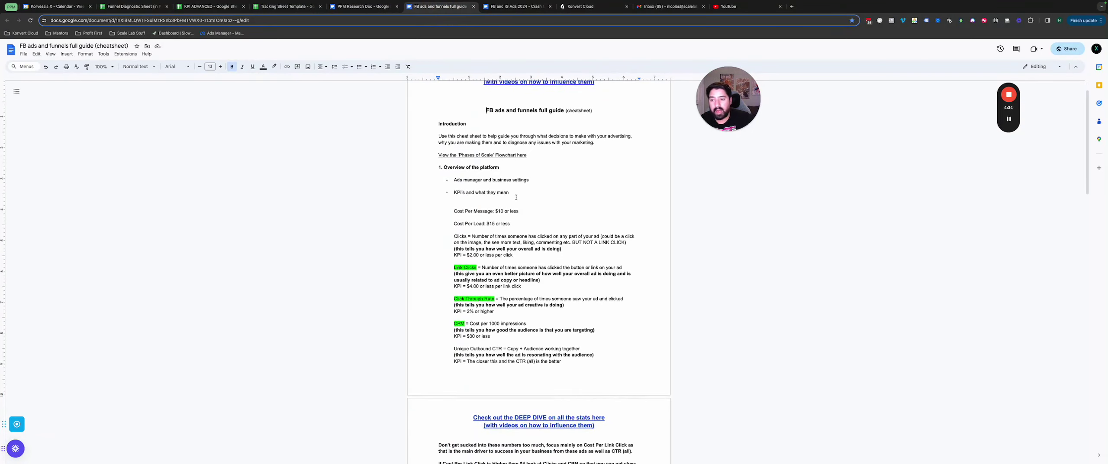
pyautogui.scroll(-1, 516, 197)
pyautogui.scroll(2, 516, 197)
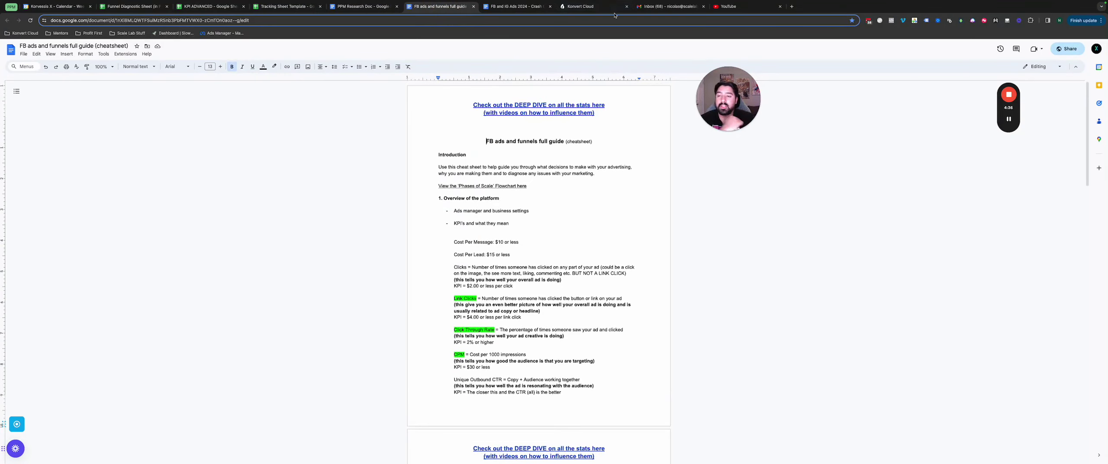
pyautogui.click(518, 7)
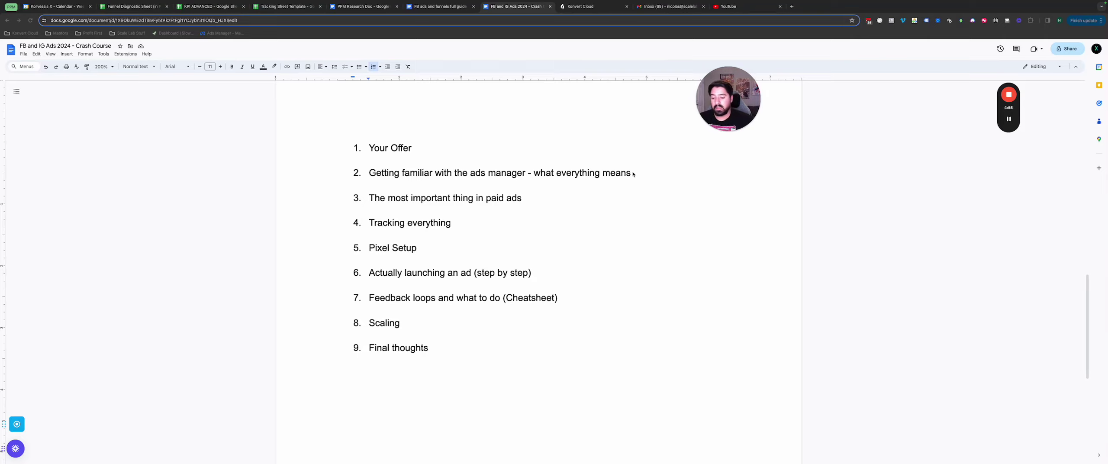
# Switch to the Ads Manager window with the campaigns list and dismiss the tip about downloading leads
pyautogui.hotkey('ctrl', 'Up')
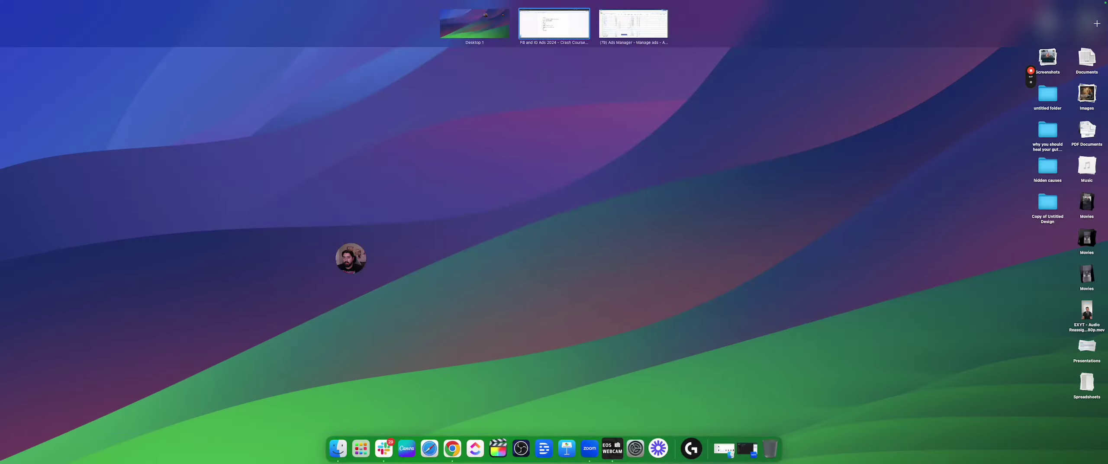
pyautogui.click(608, 33)
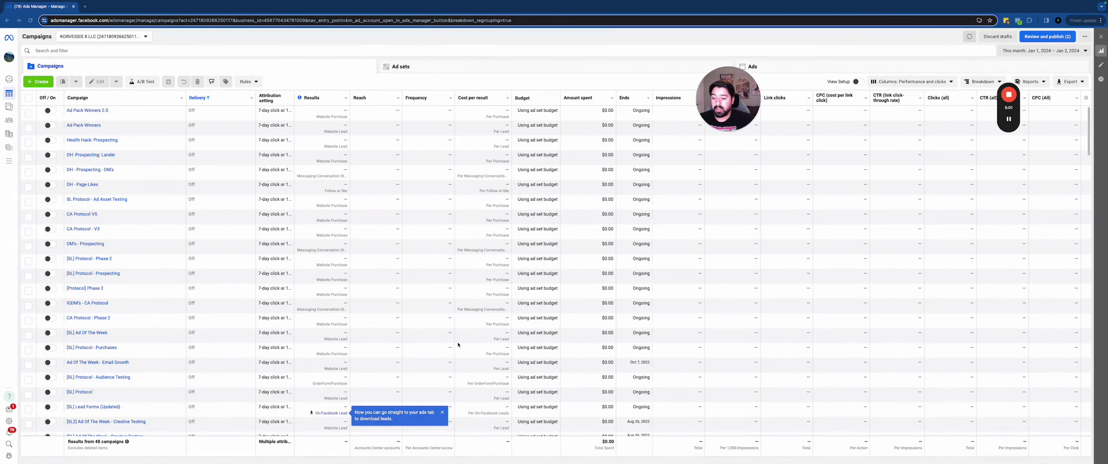
pyautogui.click(442, 412)
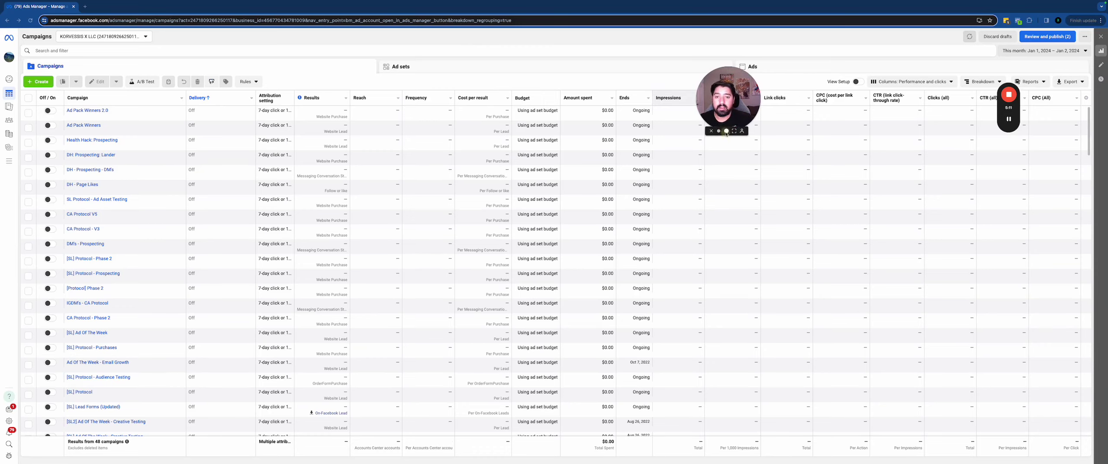
pyautogui.click(727, 130)
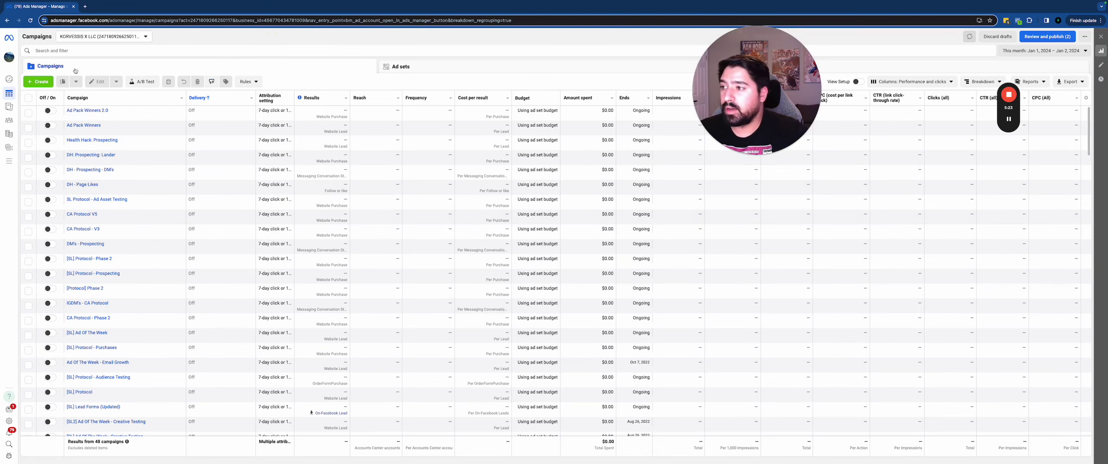
# View the campaign objectives offered for a new campaign and close the dialog without creating one
pyautogui.click(38, 82)
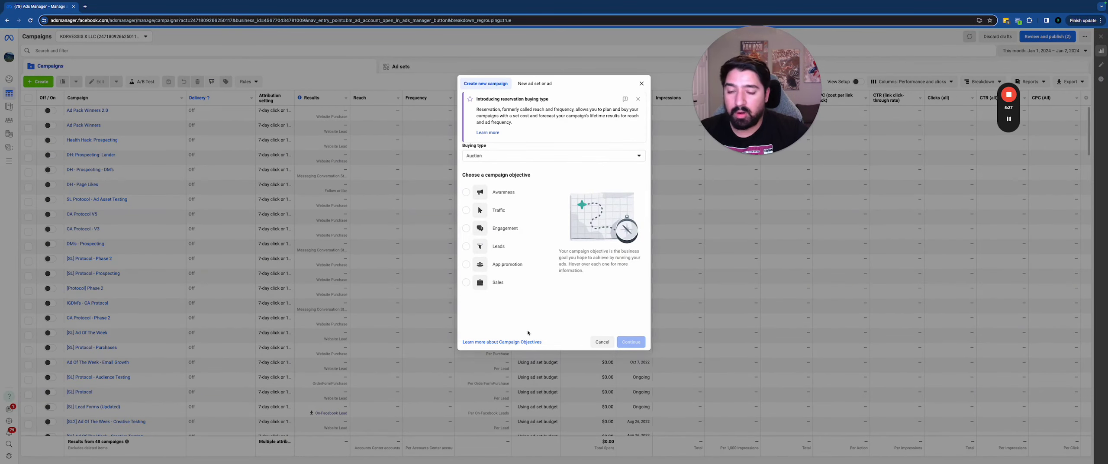
pyautogui.click(641, 83)
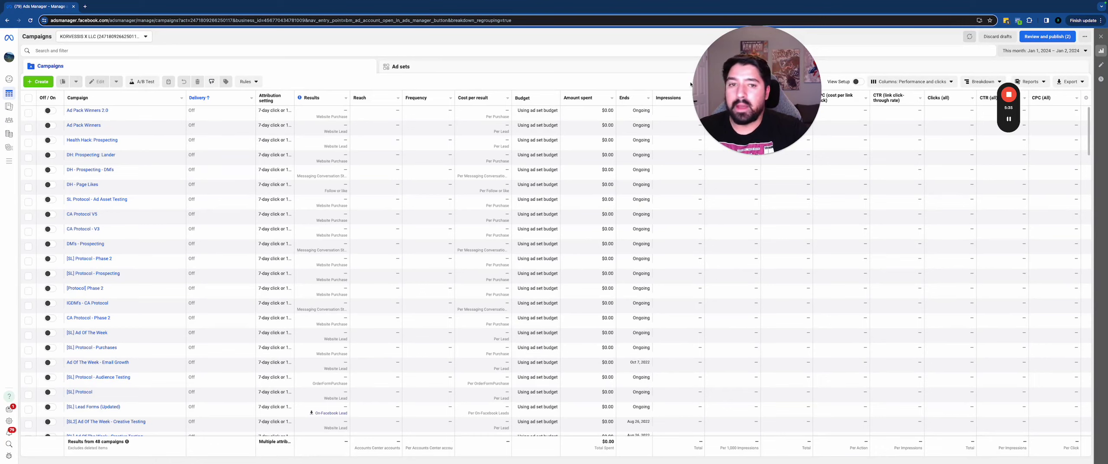
pyautogui.moveTo(781, 88); pyautogui.dragTo(714, 91)
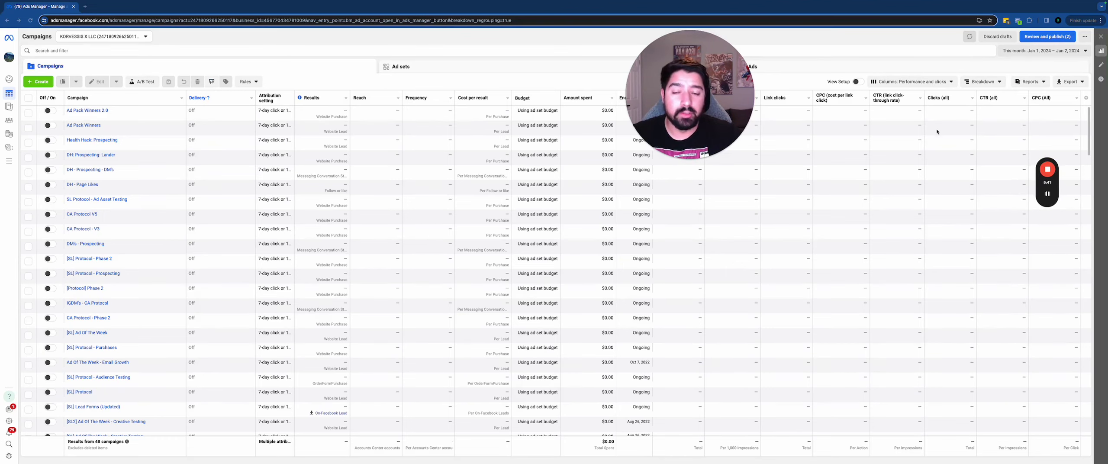
# Switch the campaigns table to the Performance column preset and look through the other available presets
pyautogui.click(913, 82)
pyautogui.click(893, 132)
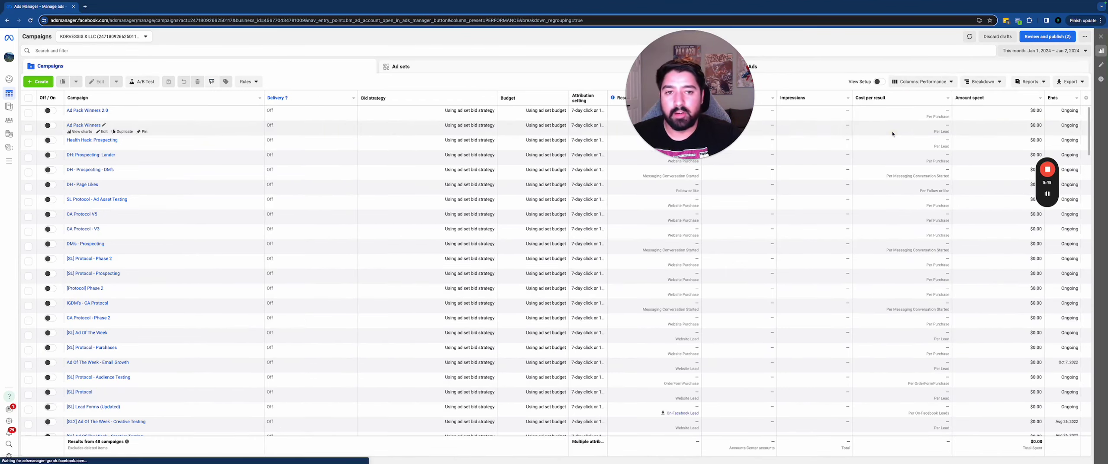
pyautogui.click(910, 84)
pyautogui.moveTo(895, 133)
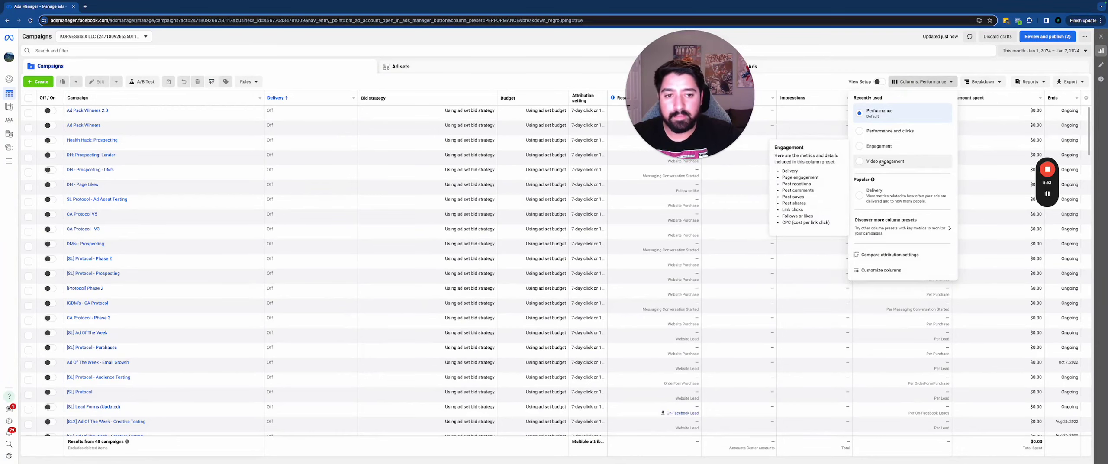
pyautogui.click(878, 228)
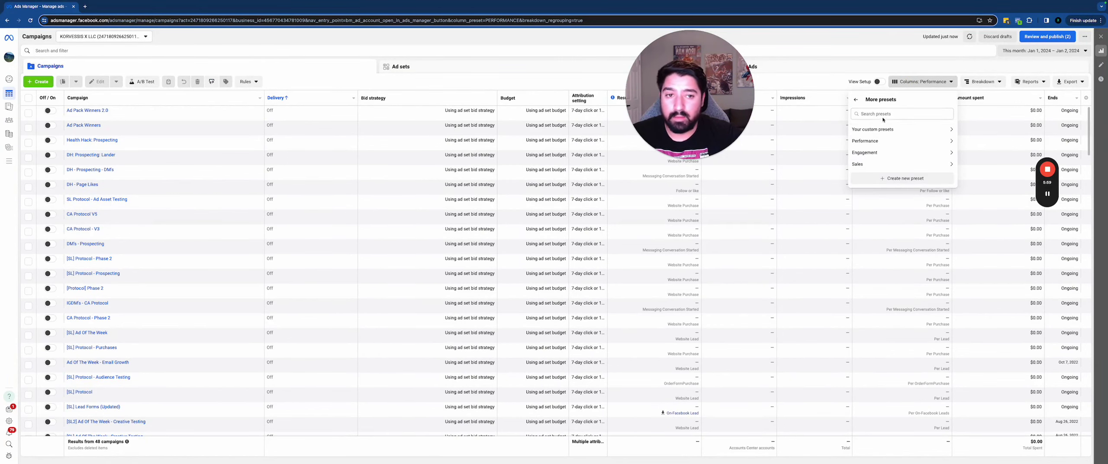
pyautogui.click(856, 100)
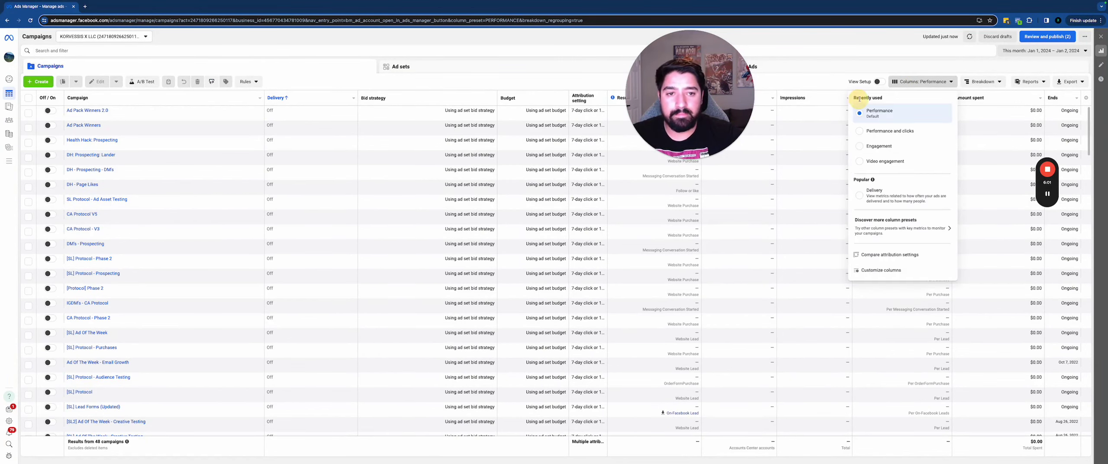
pyautogui.click(894, 269)
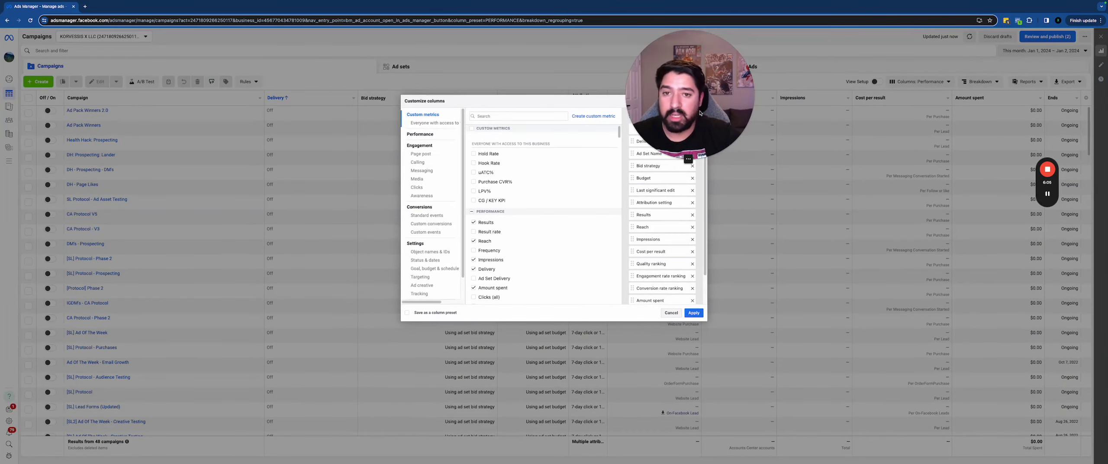
pyautogui.moveTo(700, 113); pyautogui.dragTo(778, 65)
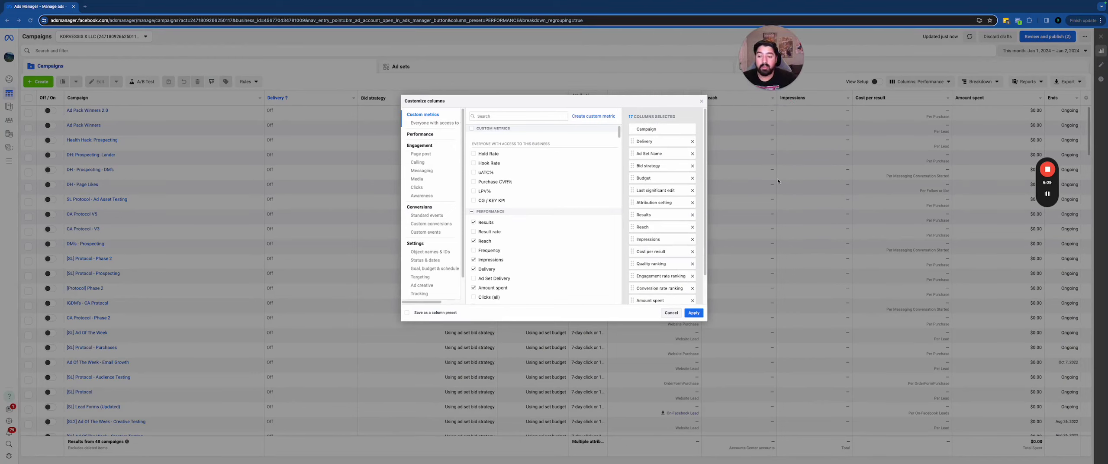
pyautogui.click(702, 102)
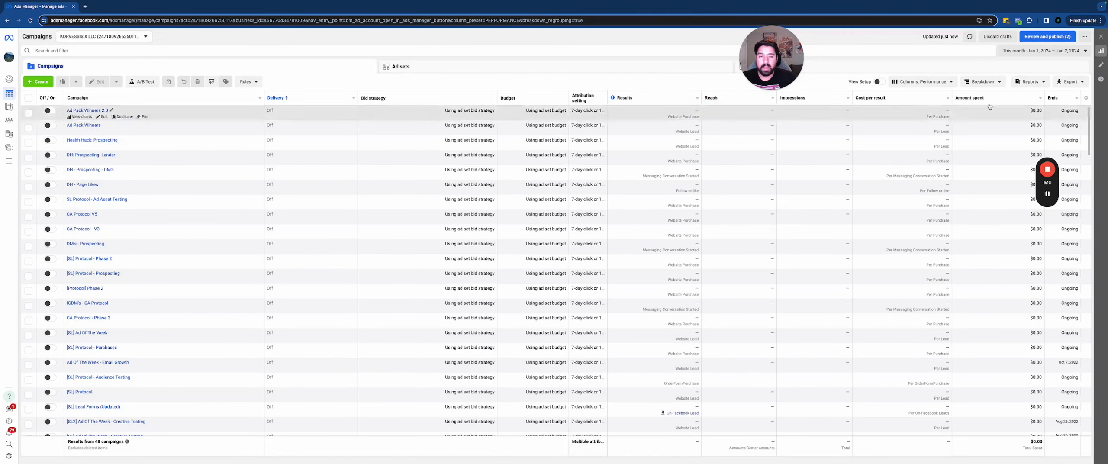
pyautogui.moveTo(1047, 194)
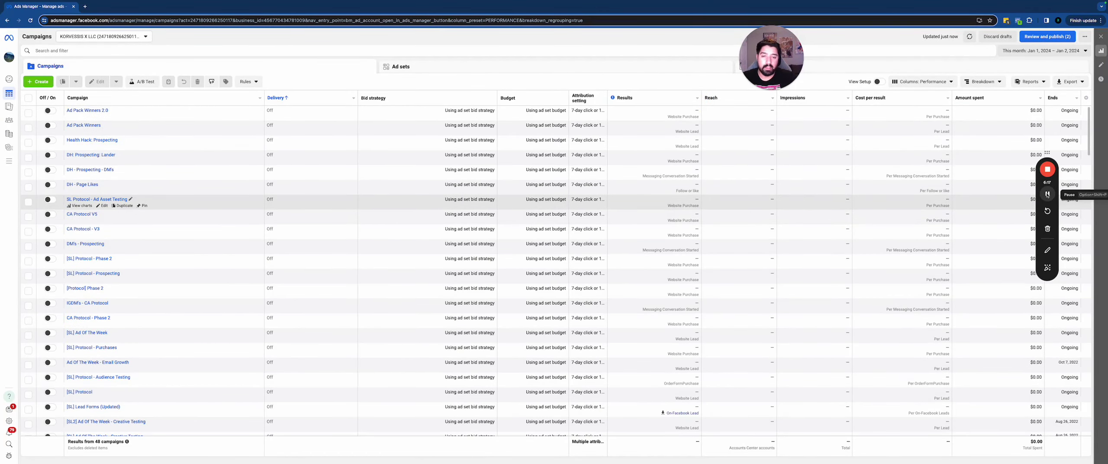
# Customize the campaign table's columns, removing every selected column except Campaign
pyautogui.click(923, 83)
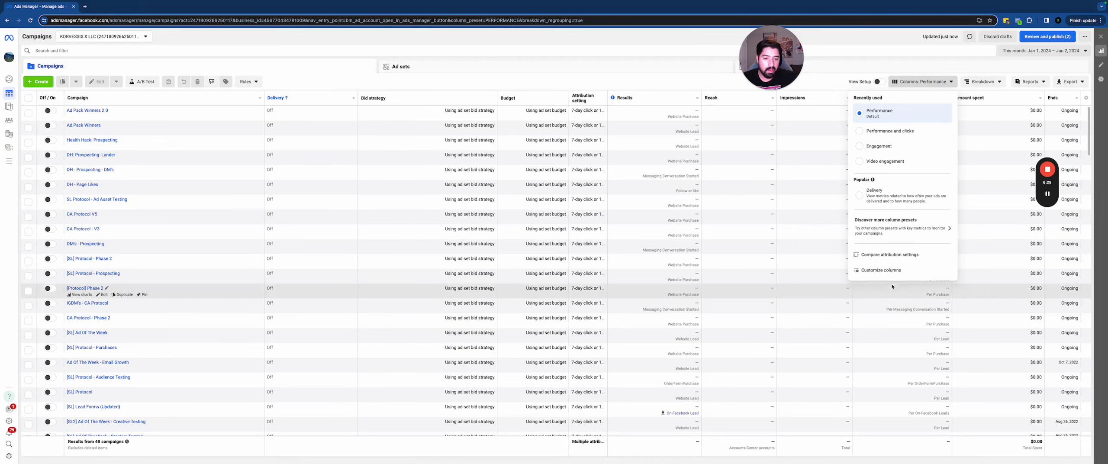
pyautogui.click(885, 270)
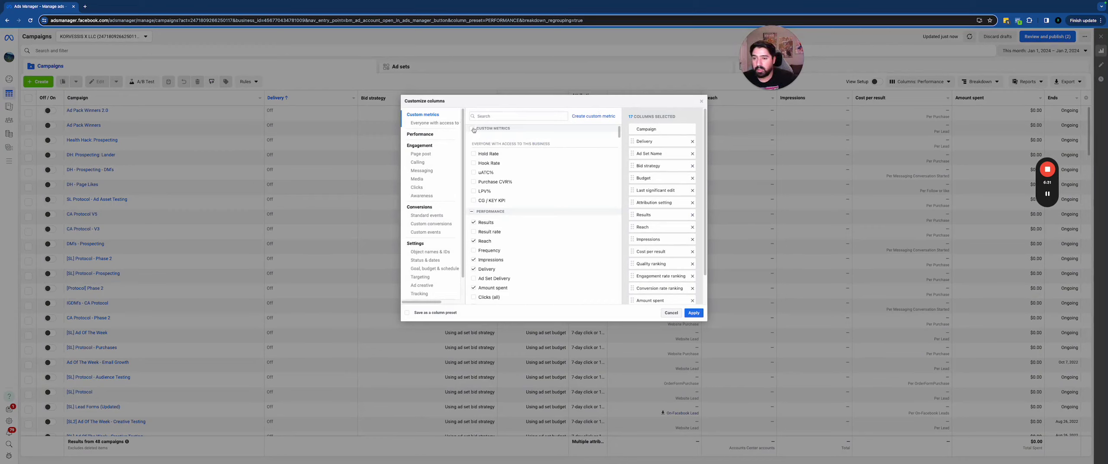
pyautogui.click(471, 211)
pyautogui.click(696, 141)
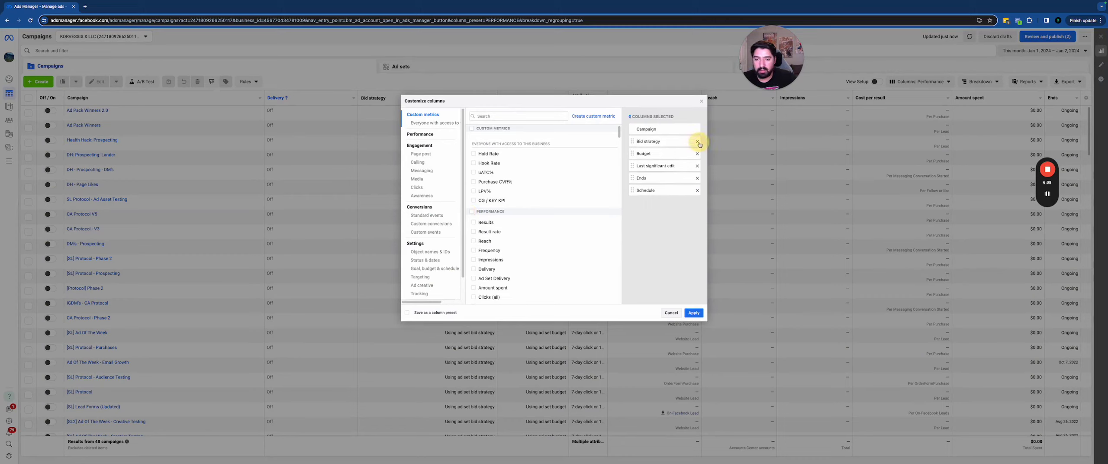
pyautogui.click(696, 142)
pyautogui.click(697, 142)
pyautogui.click(697, 142)
pyautogui.click(696, 141)
pyautogui.click(696, 142)
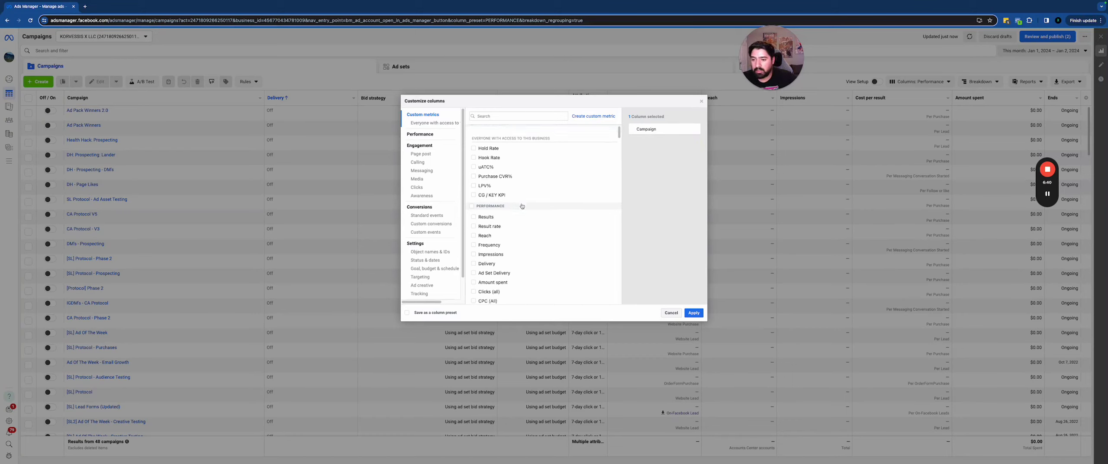
# Add the Results, Reach, Impressions, Frequency and Delivery columns to the selection
pyautogui.scroll(-1, 515, 205)
pyautogui.click(474, 187)
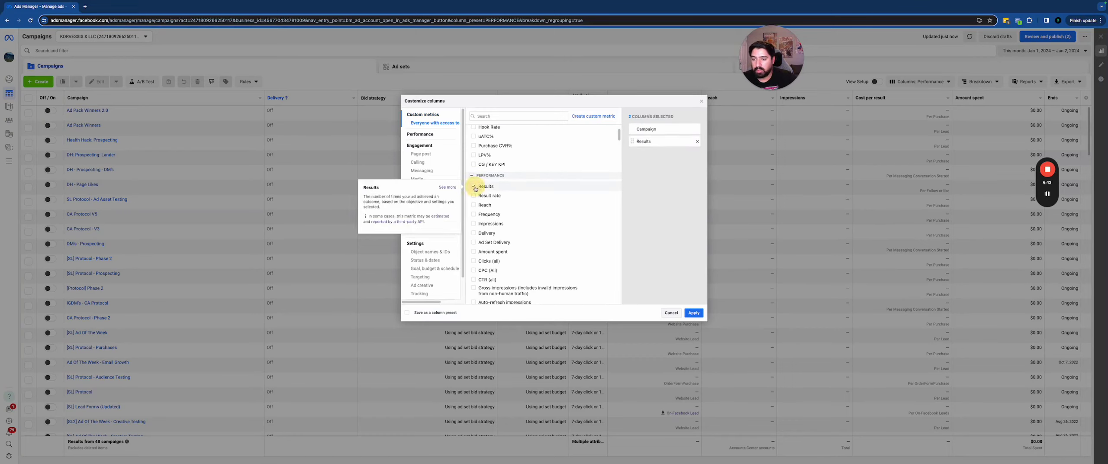
pyautogui.scroll(-1, 474, 189)
pyautogui.click(474, 184)
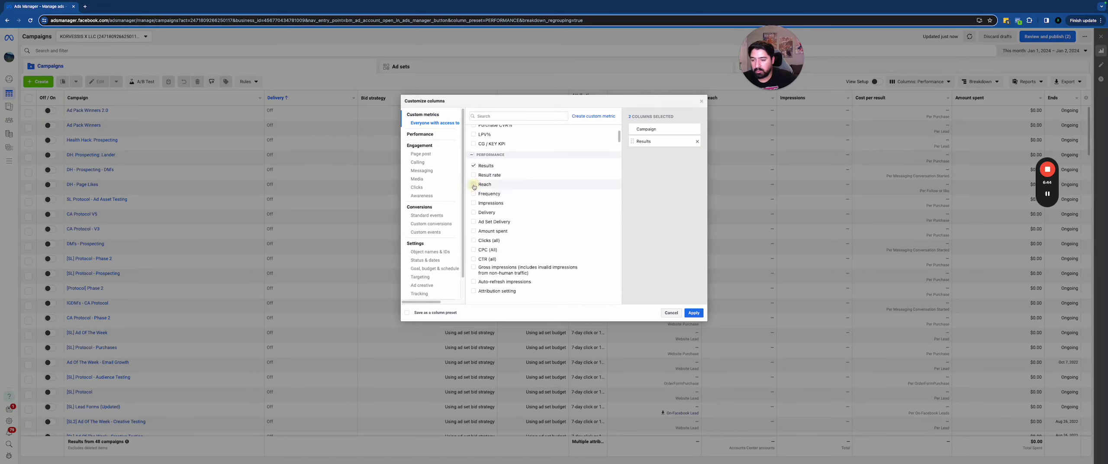
pyautogui.click(474, 202)
pyautogui.click(473, 194)
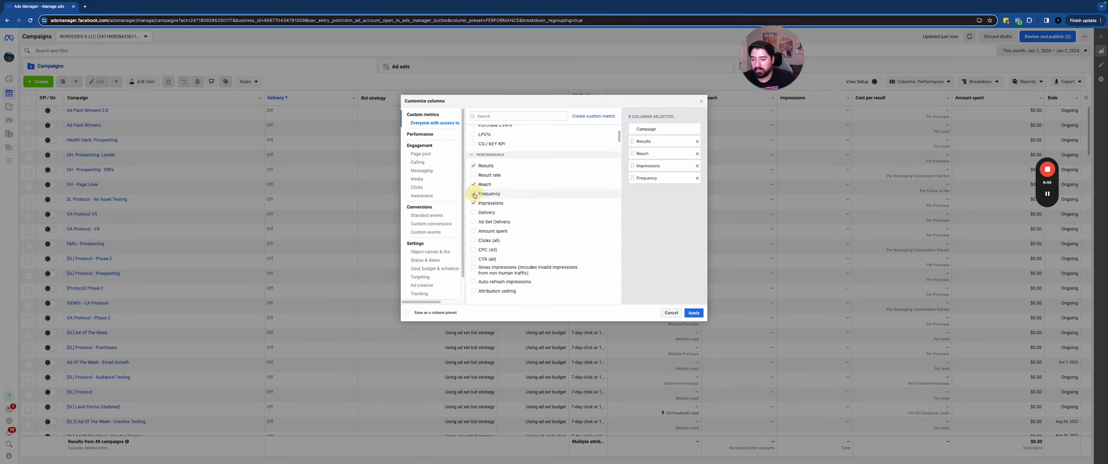
pyautogui.click(474, 212)
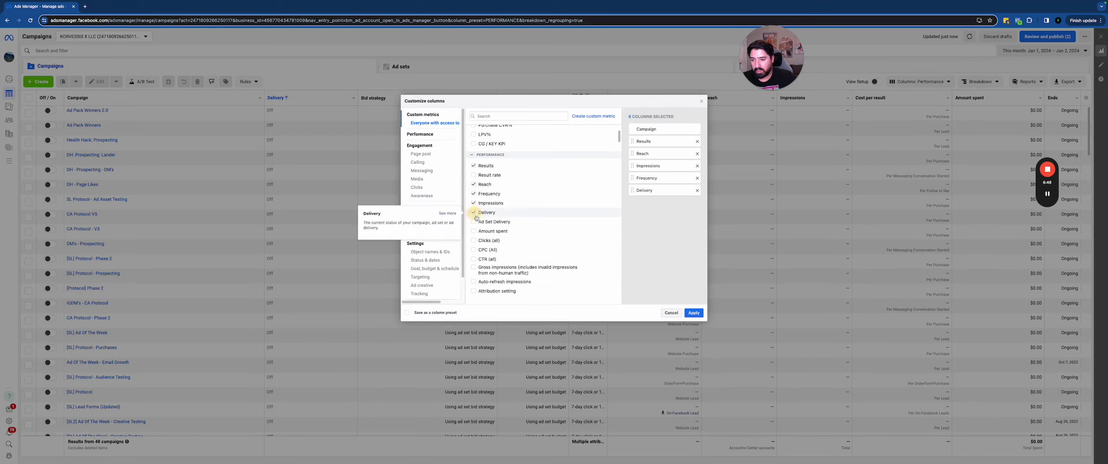
# Add the Amount spent, Clicks (all), CPC (All), CTR (all) and CPM (cost per 1,000 impressions) columns
pyautogui.scroll(-1, 476, 217)
pyautogui.click(473, 220)
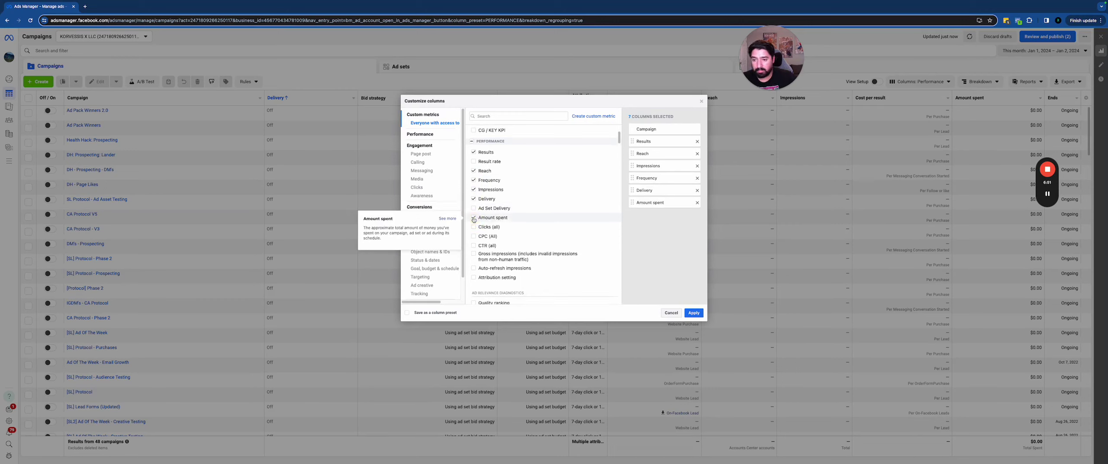
pyautogui.scroll(-1, 473, 216)
pyautogui.click(474, 212)
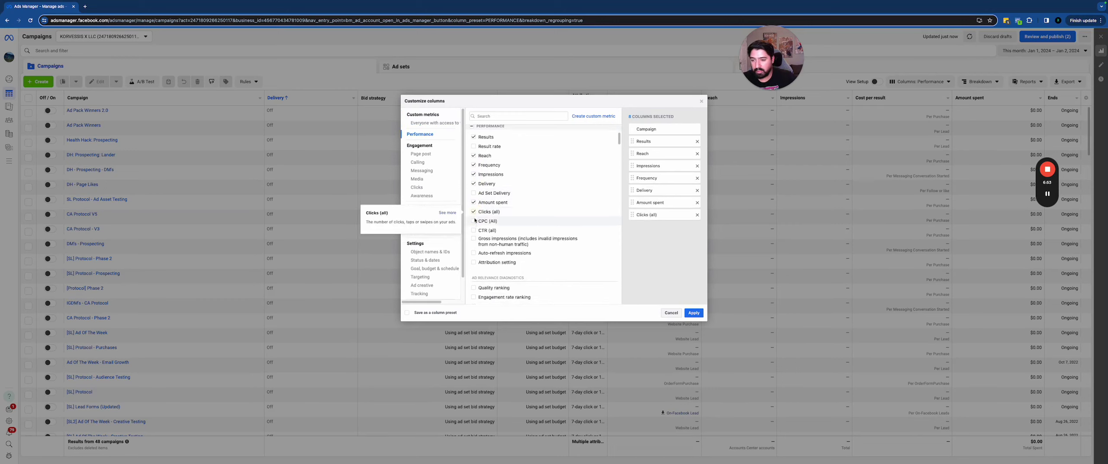
pyautogui.click(474, 221)
pyautogui.scroll(-1, 475, 228)
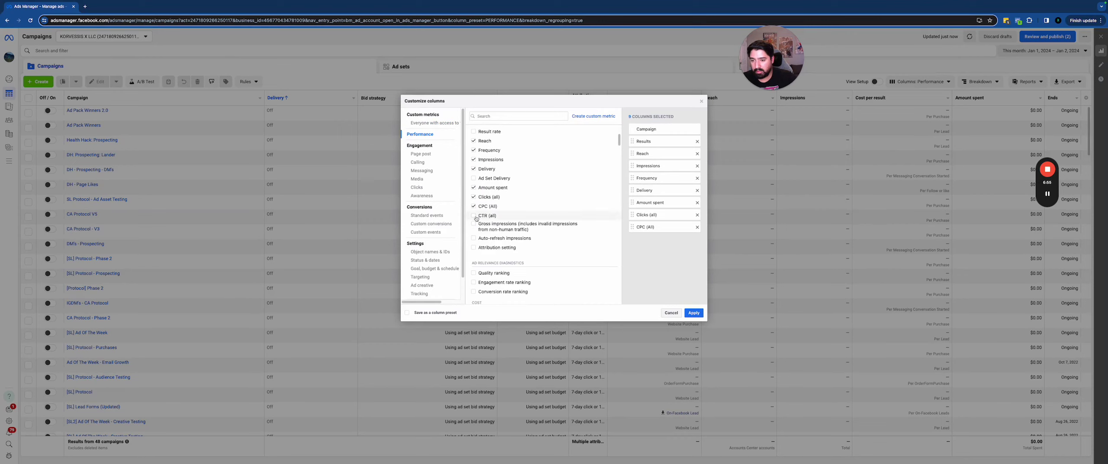
pyautogui.click(475, 216)
pyautogui.scroll(-5, 477, 219)
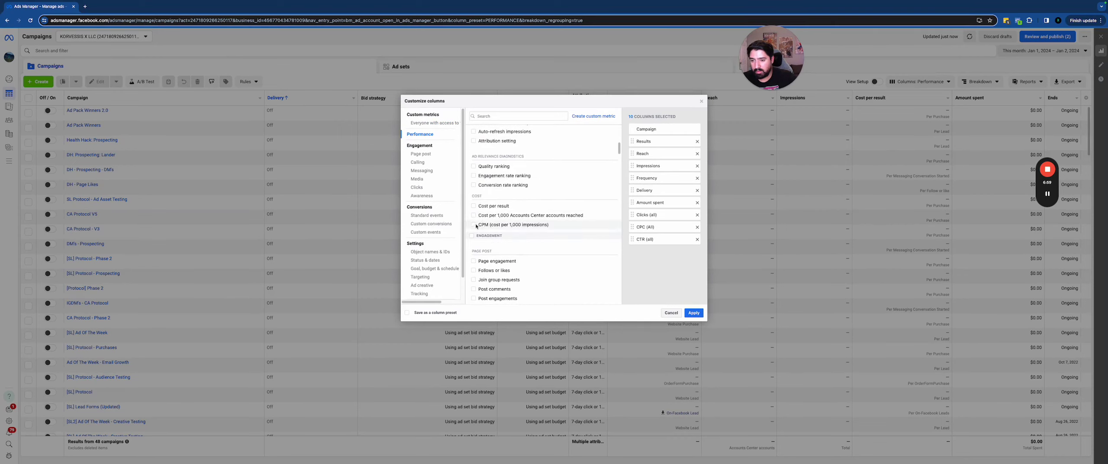
pyautogui.click(474, 225)
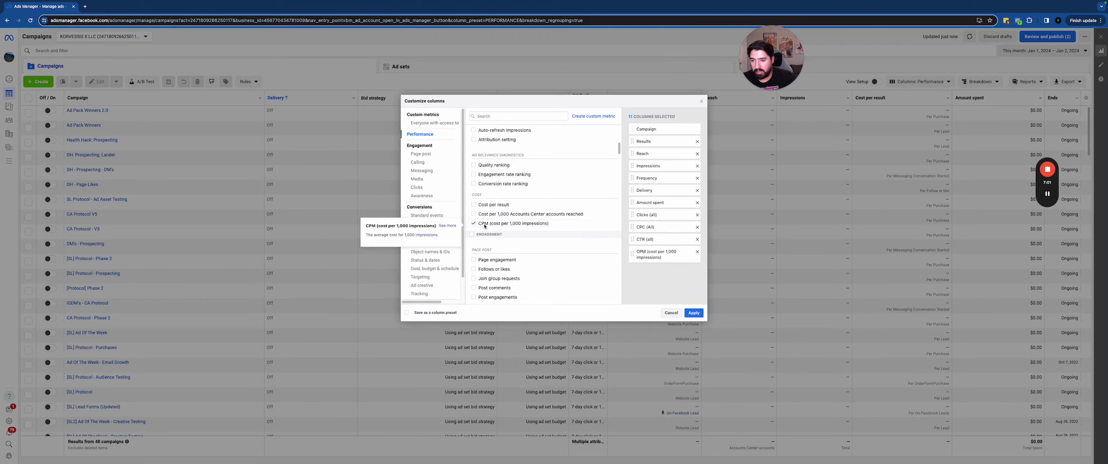
# Search the metrics for "Link C", add CTR (link click-through rate) and Unique CTR (link click-through rate), and clear the search
pyautogui.scroll(-1, 476, 208)
pyautogui.click(498, 116)
pyautogui.write('Lin')
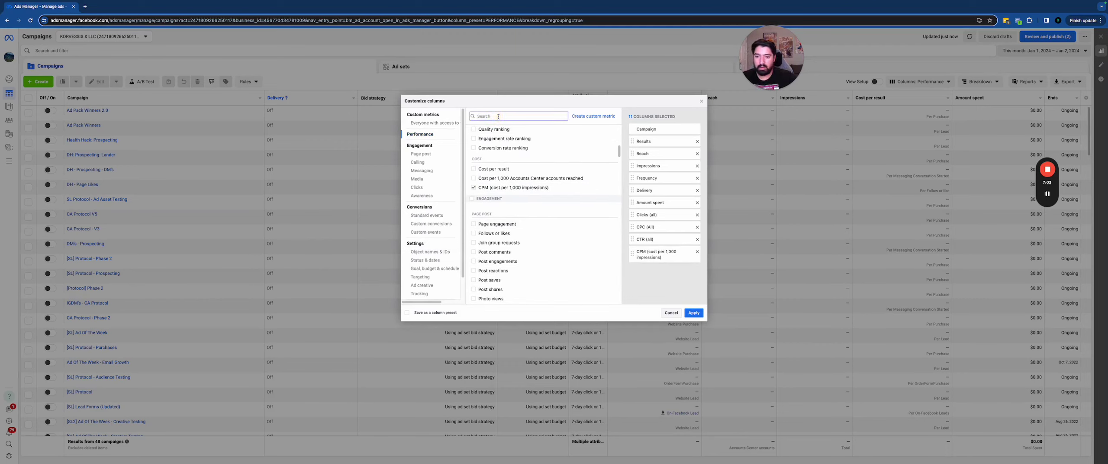
pyautogui.write('k C')
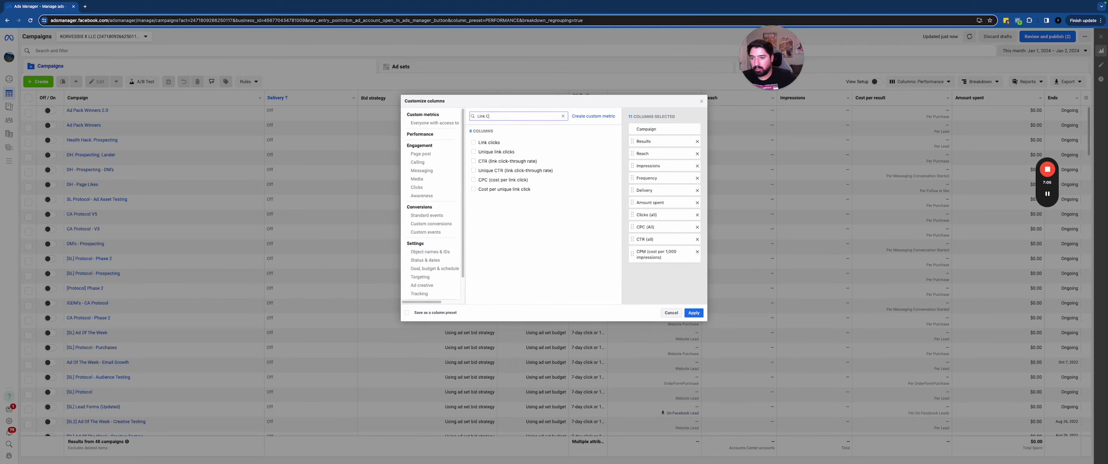
pyautogui.click(473, 162)
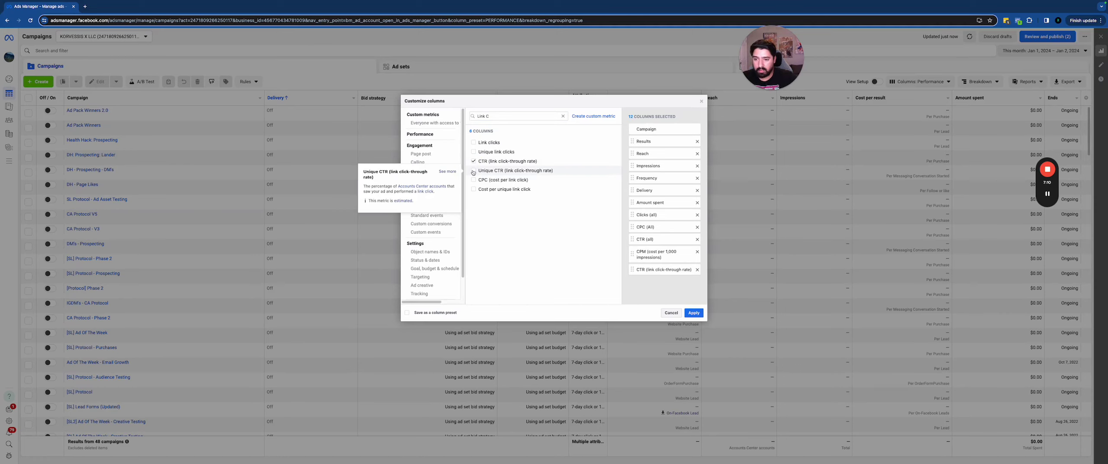
pyautogui.click(473, 171)
pyautogui.click(562, 116)
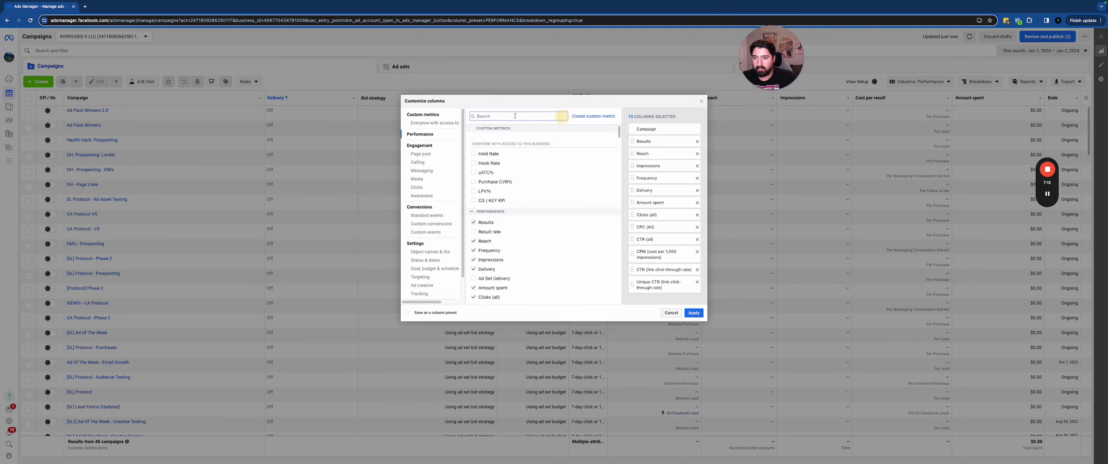
# Search the metrics for "outb" and "cost per link", add Unique outbound CTR (click-through rate) and CPC (cost per link click), and clear the search
pyautogui.write('outb')
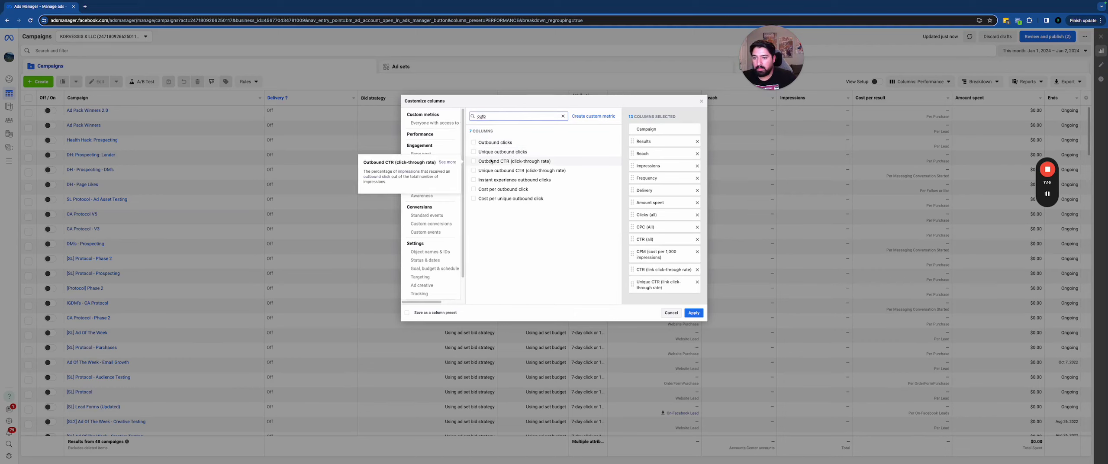
pyautogui.click(497, 171)
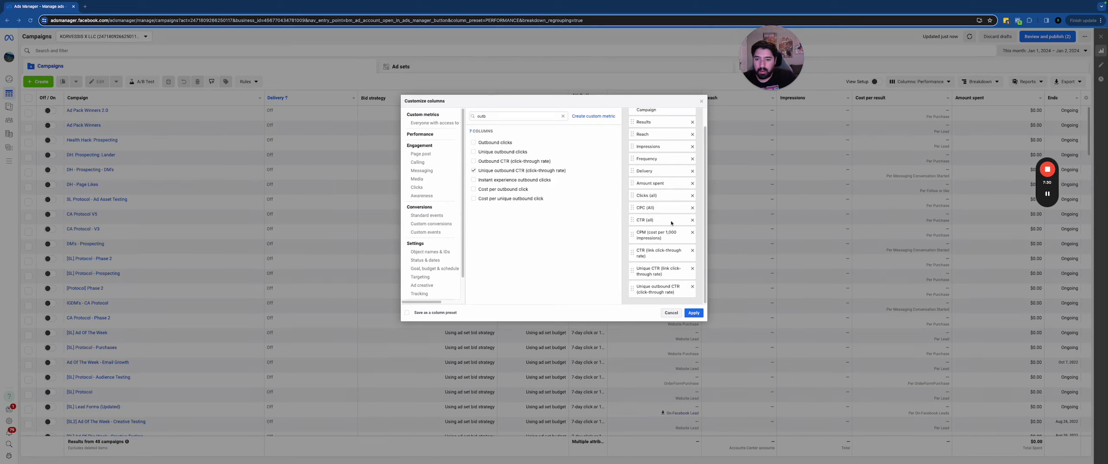
pyautogui.scroll(2, 656, 230)
pyautogui.doubleClick(522, 117)
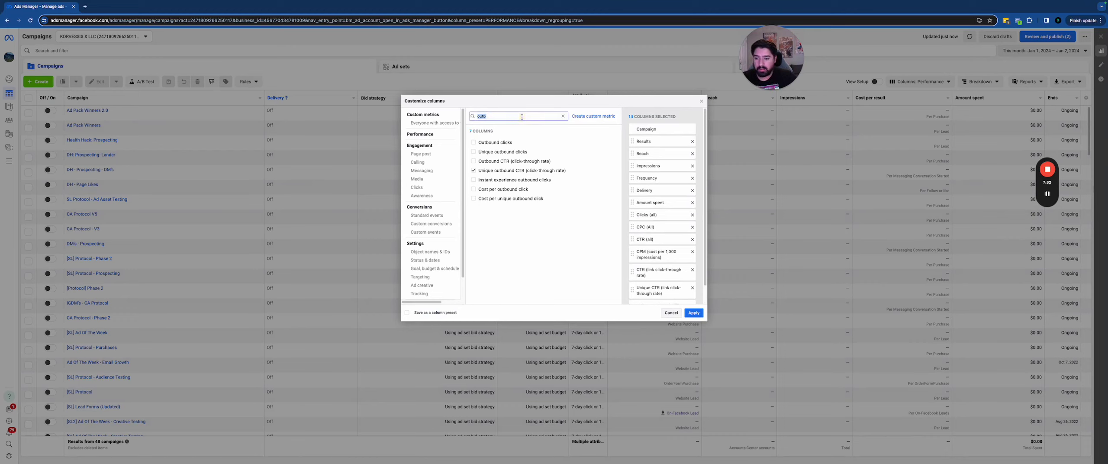
pyautogui.write('cost per link')
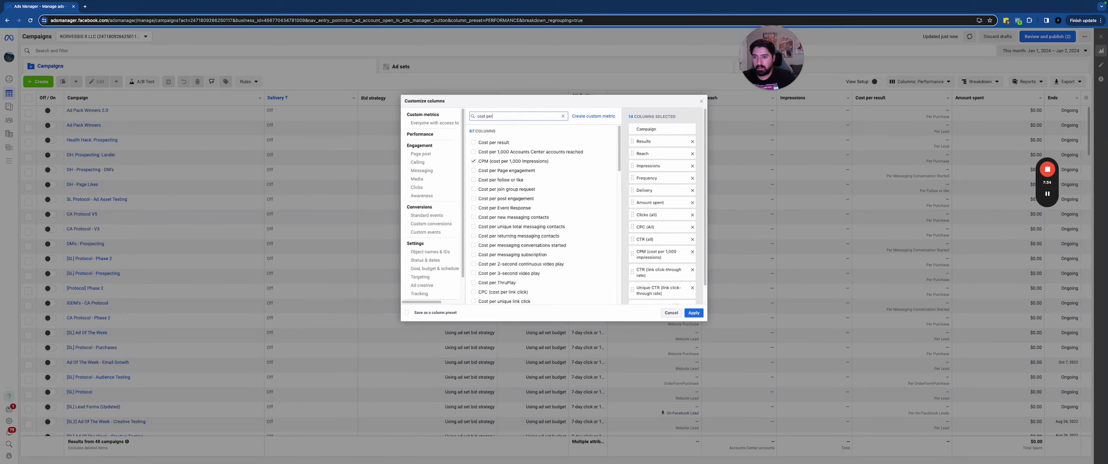
pyautogui.click(506, 142)
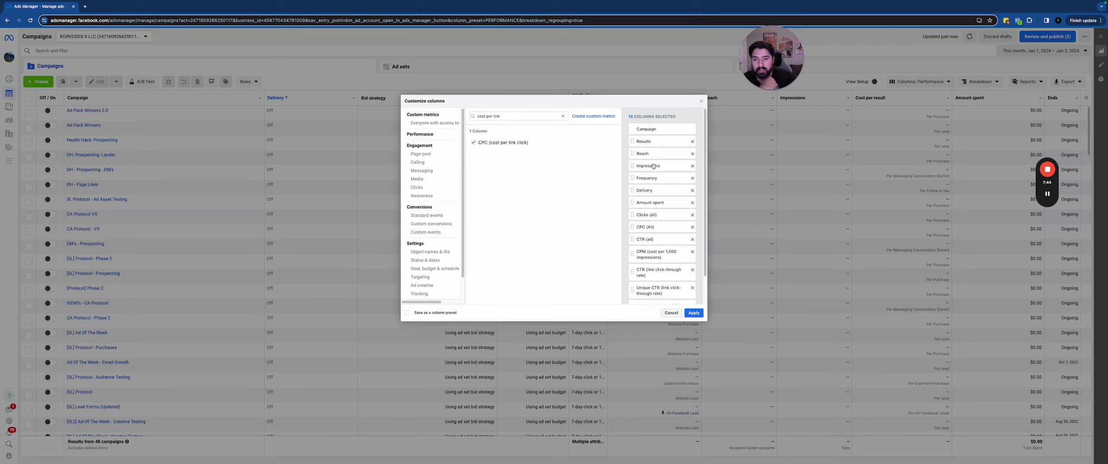
pyautogui.scroll(-1, 651, 184)
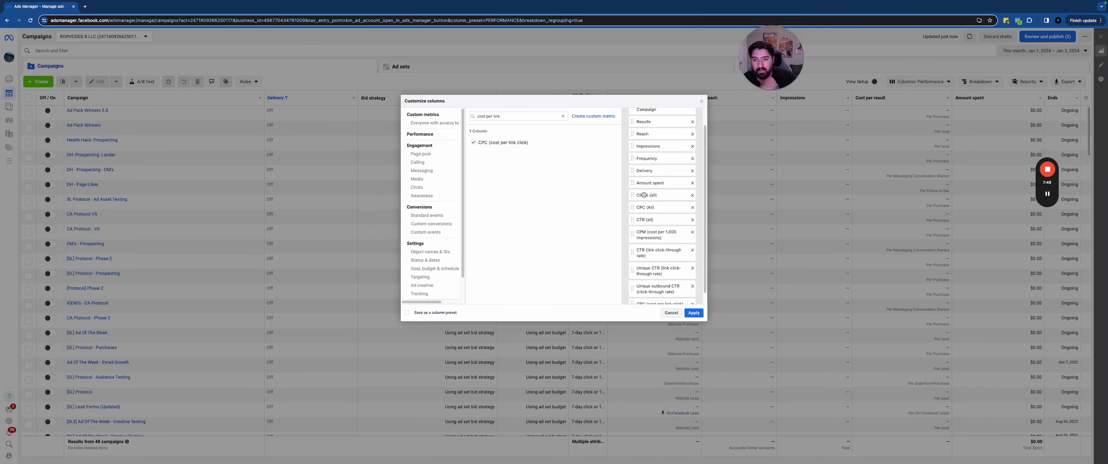
pyautogui.scroll(-1, 652, 212)
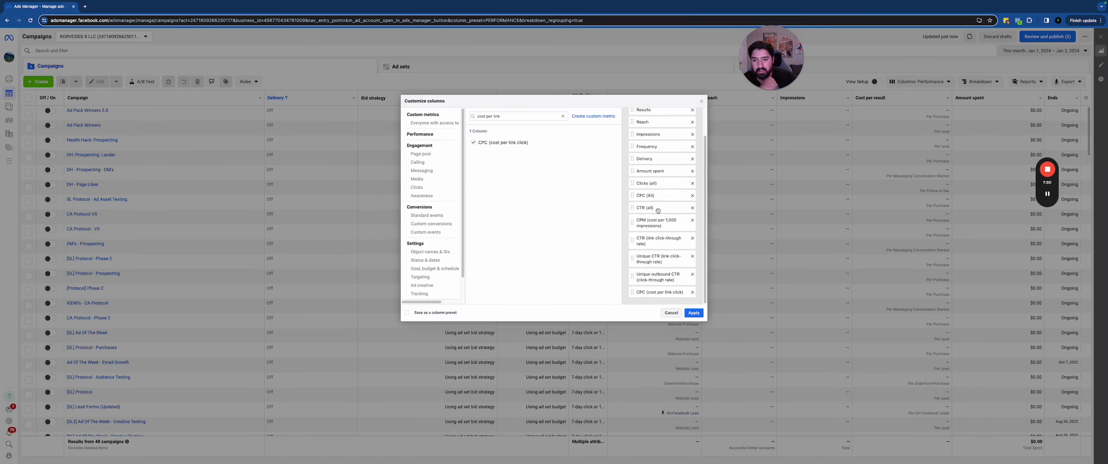
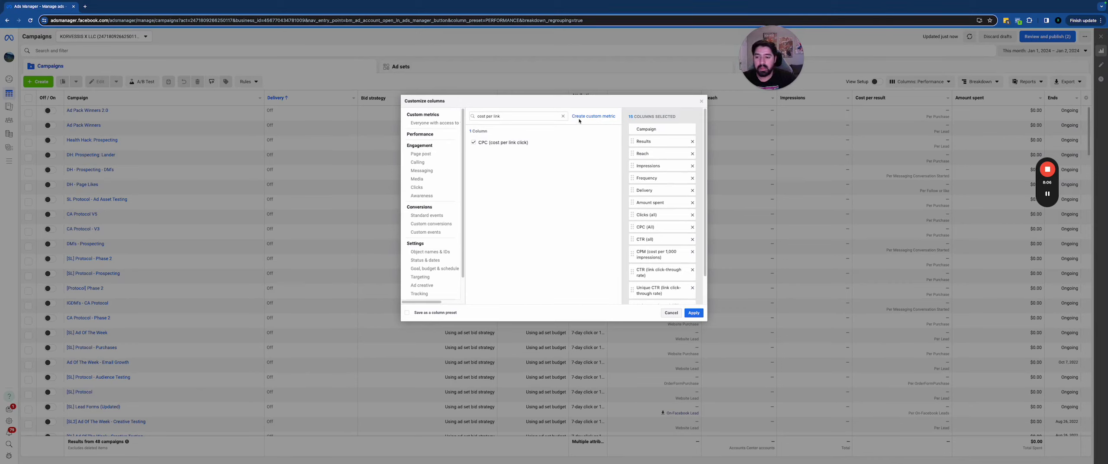
pyautogui.click(562, 116)
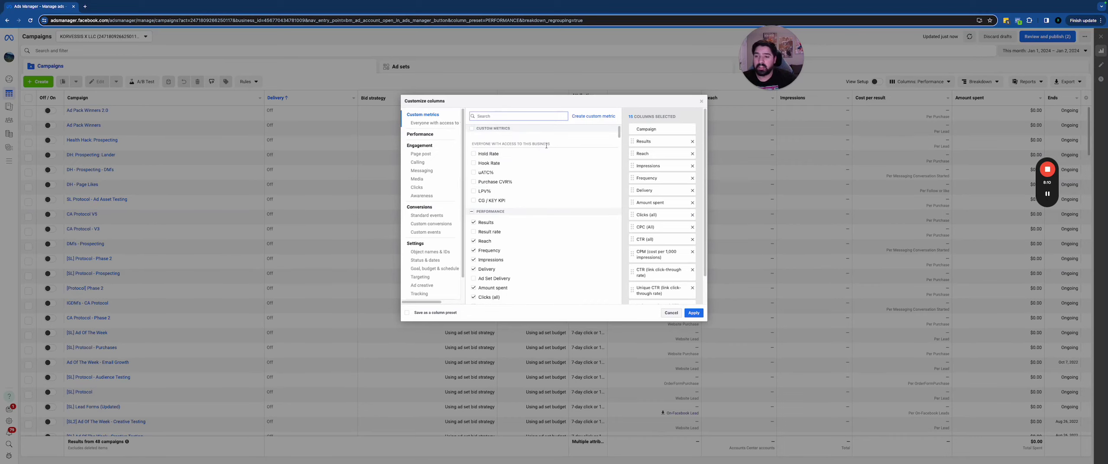
pyautogui.scroll(-3, 532, 285)
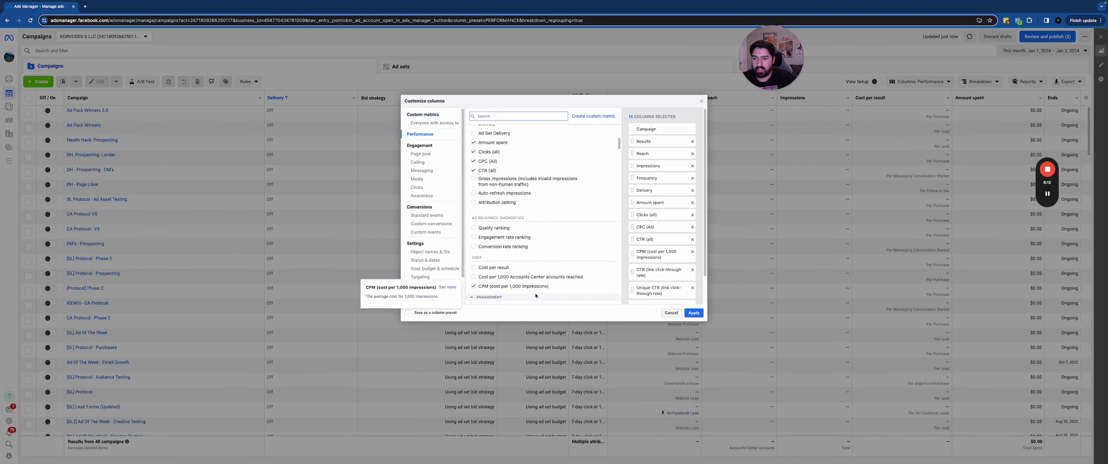
# Save the selected columns as a column preset named "Primary KPI's" and apply it to the campaigns table
pyautogui.click(407, 313)
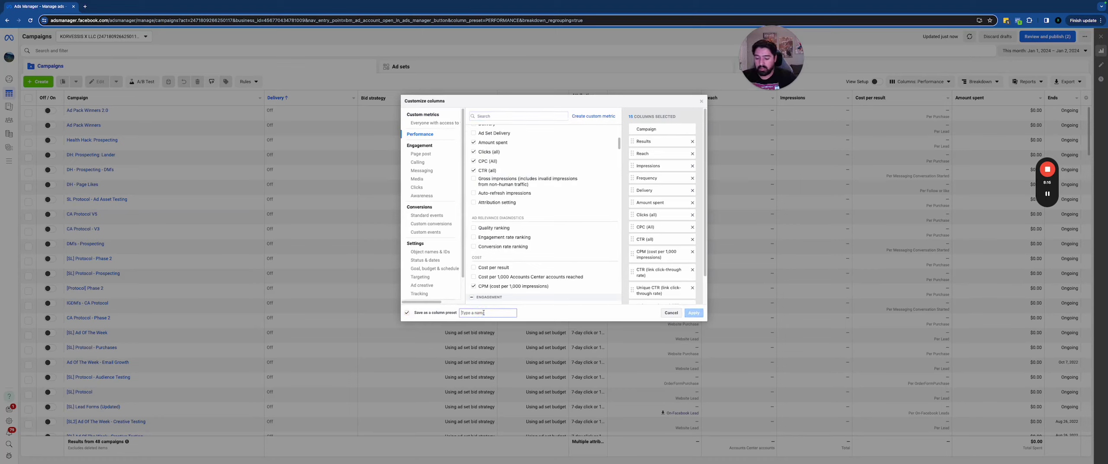
pyautogui.write('K')
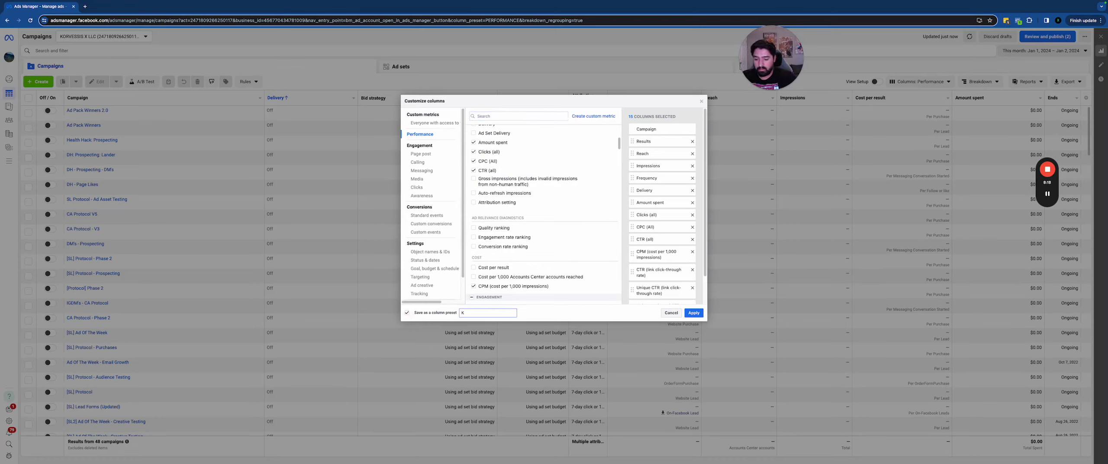
pyautogui.write('rI')
pyautogui.press('BackSpace')
pyautogui.press('BackSpace')
pyautogui.press('BackSpace')
pyautogui.write("Primary KPI's")
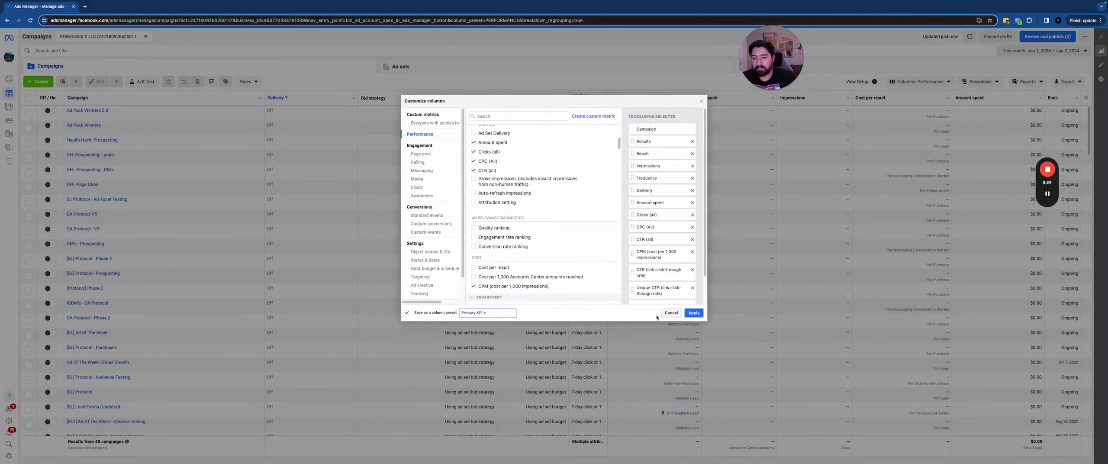
pyautogui.click(694, 313)
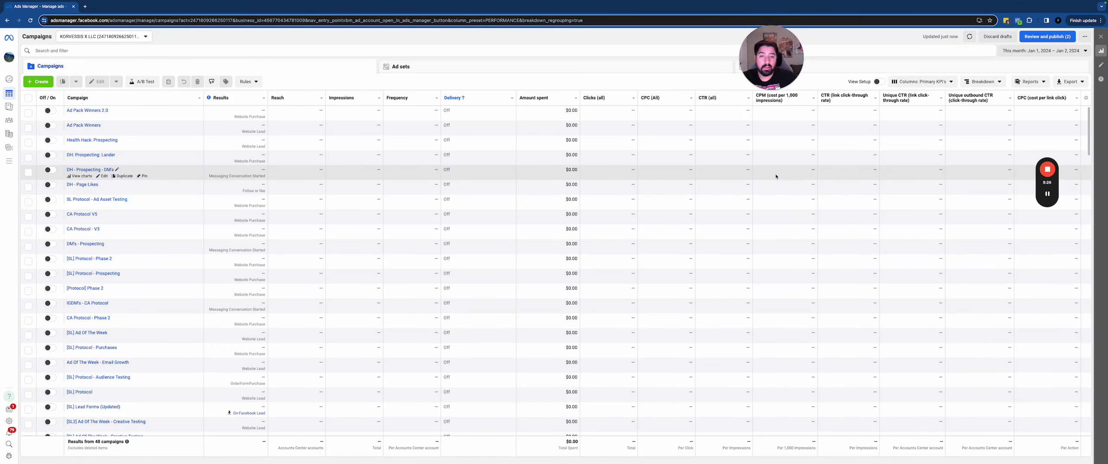
# Review the recently used column presets, switch the table to Performance and clicks, and return to Primary KPI's
pyautogui.click(922, 81)
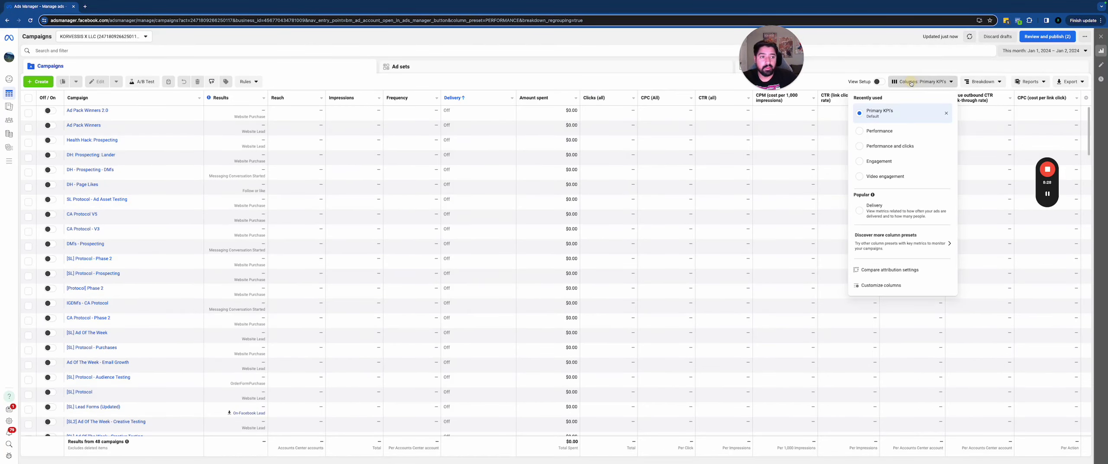
pyautogui.click(838, 61)
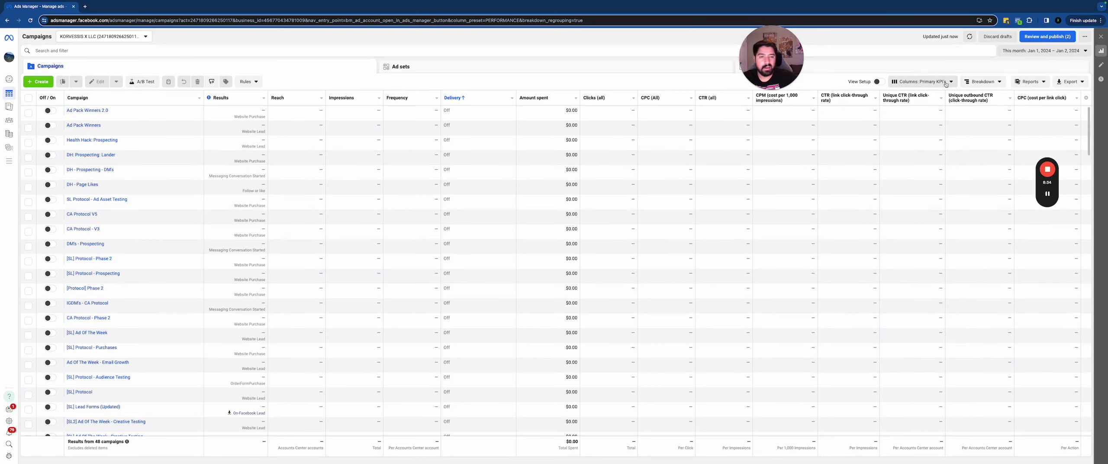
pyautogui.click(922, 82)
pyautogui.click(906, 146)
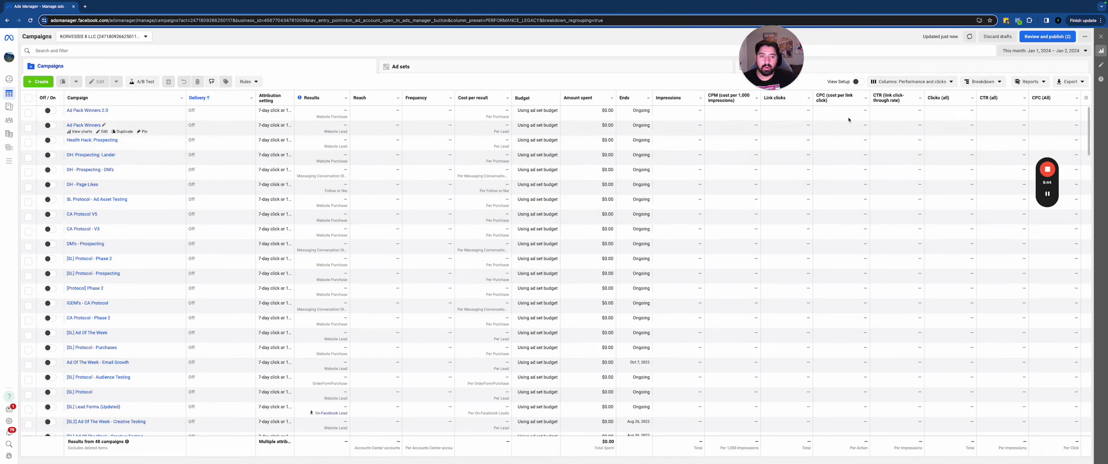
pyautogui.click(909, 81)
pyautogui.click(902, 132)
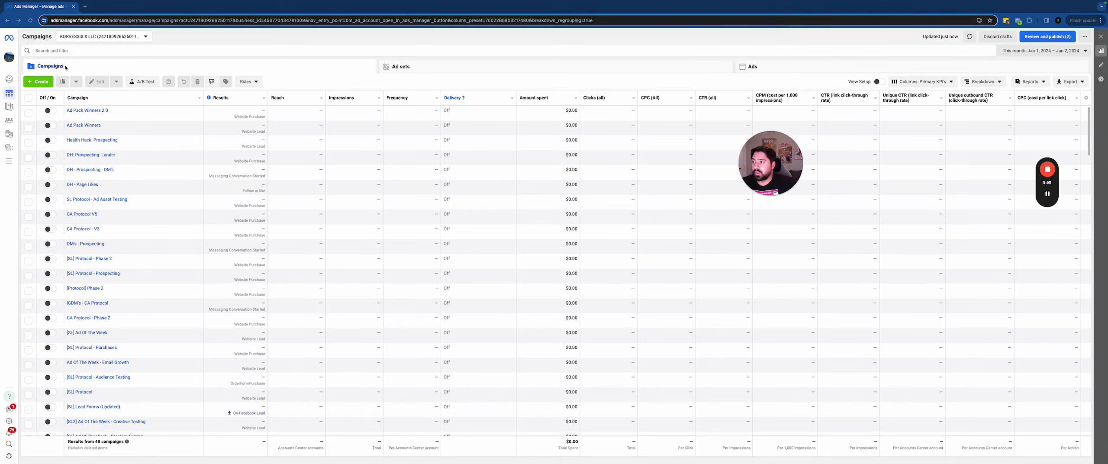
# View the account's ad set and ad levels with the same column preset, and return to the campaign level
pyautogui.click(416, 67)
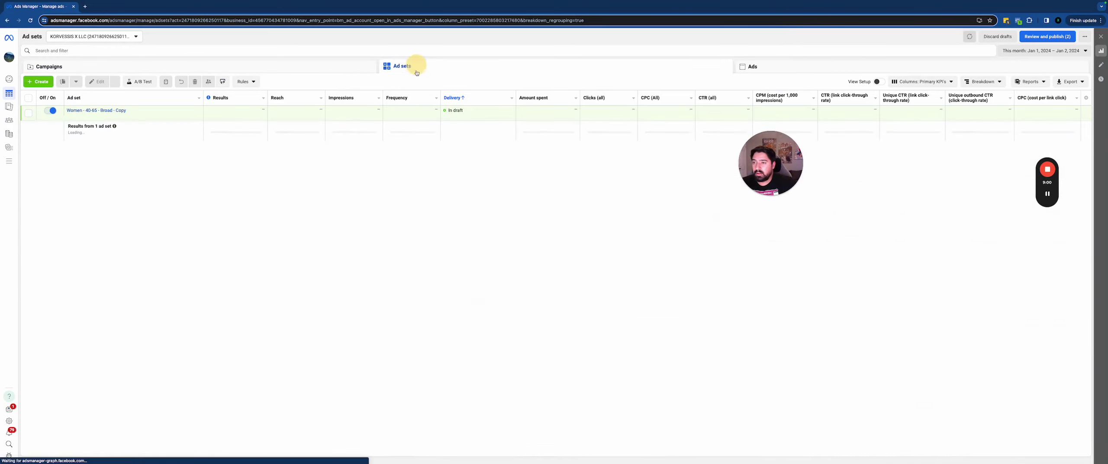
pyautogui.click(776, 68)
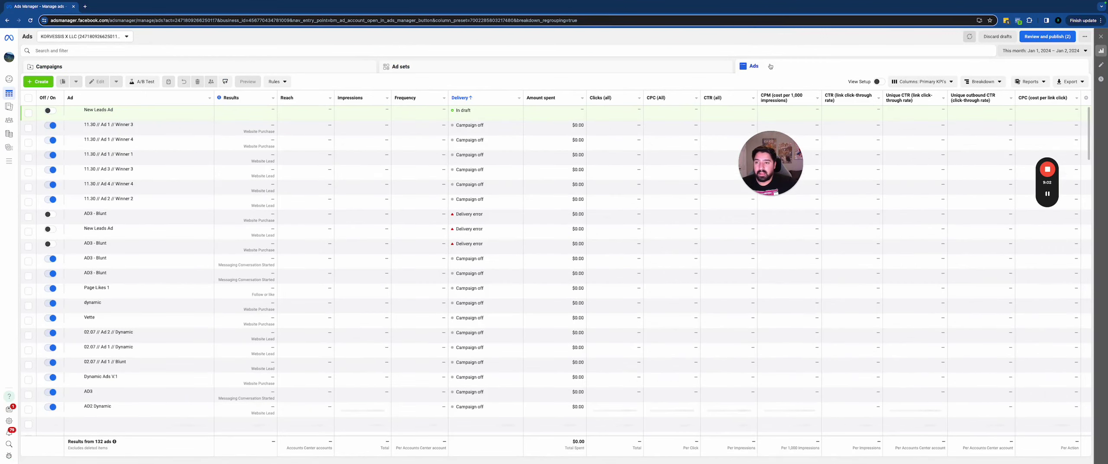
pyautogui.click(318, 66)
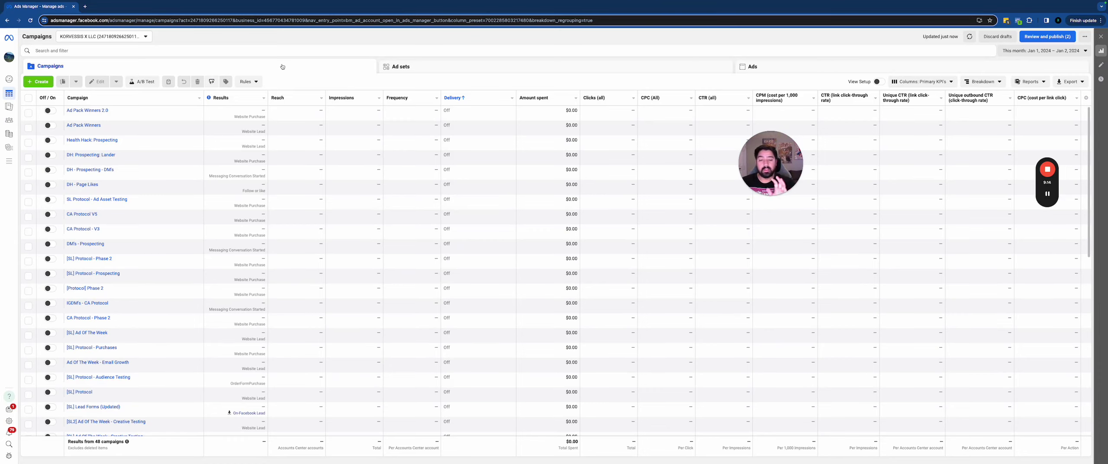
# Start a new campaign to examine the available campaign objectives, and close it without creating anything
pyautogui.click(38, 82)
pyautogui.moveTo(485, 139); pyautogui.dragTo(531, 139)
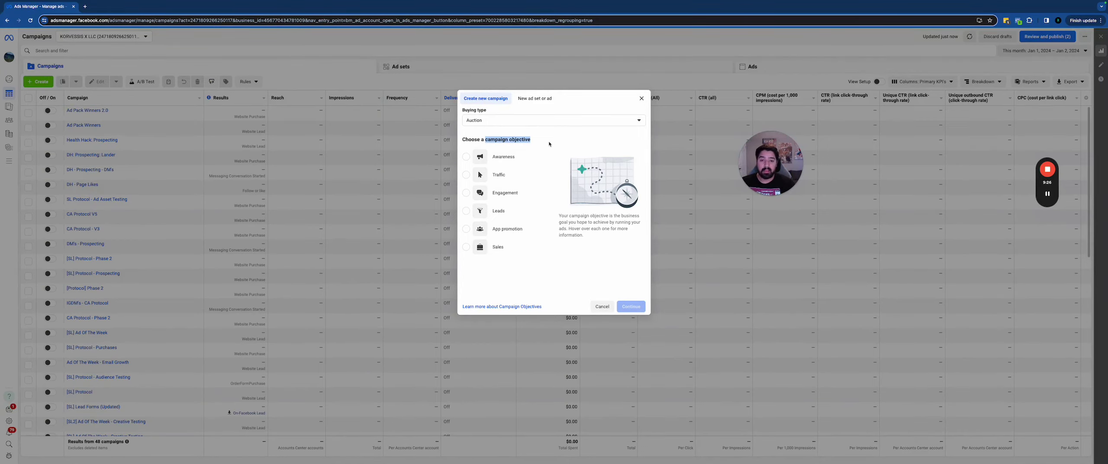
pyautogui.click(641, 99)
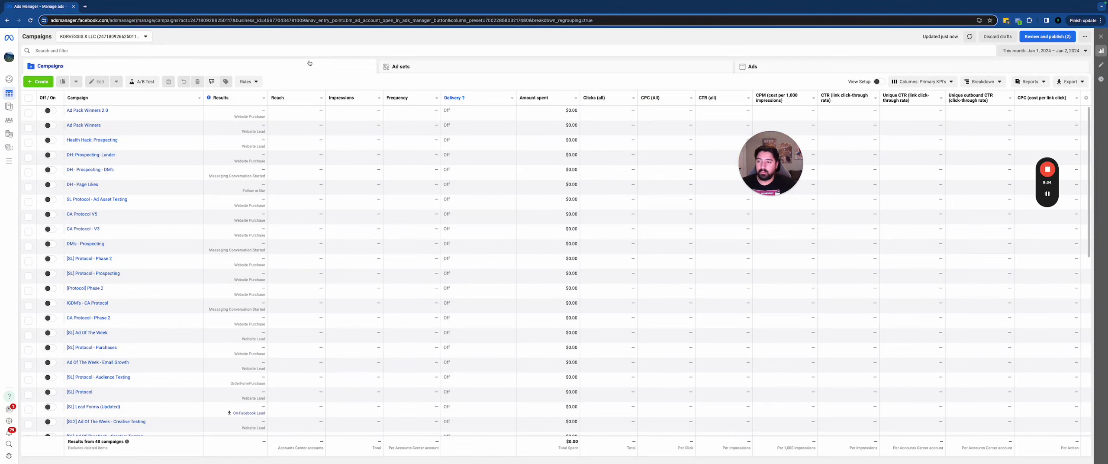
# Examine the list of all ad sets and the list of all ads, ending on the campaigns list
pyautogui.click(458, 68)
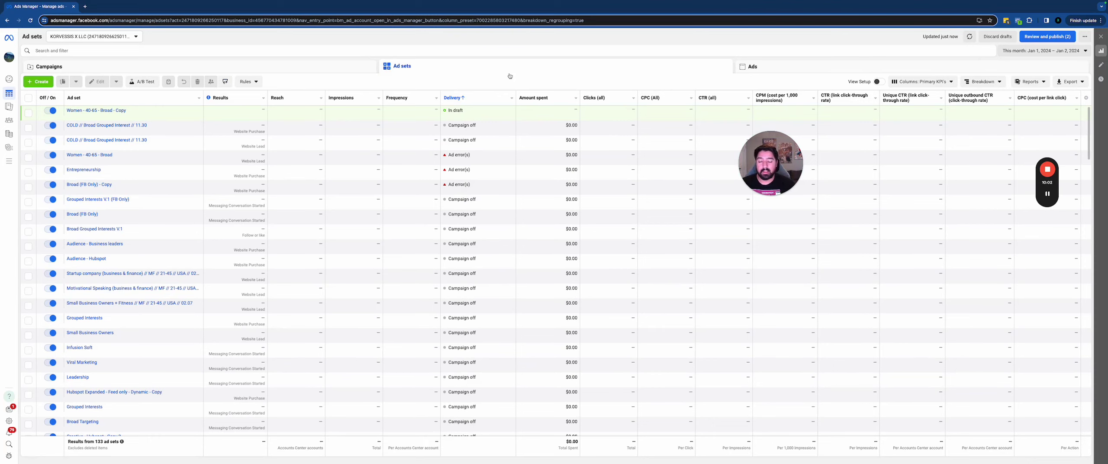
pyautogui.click(746, 71)
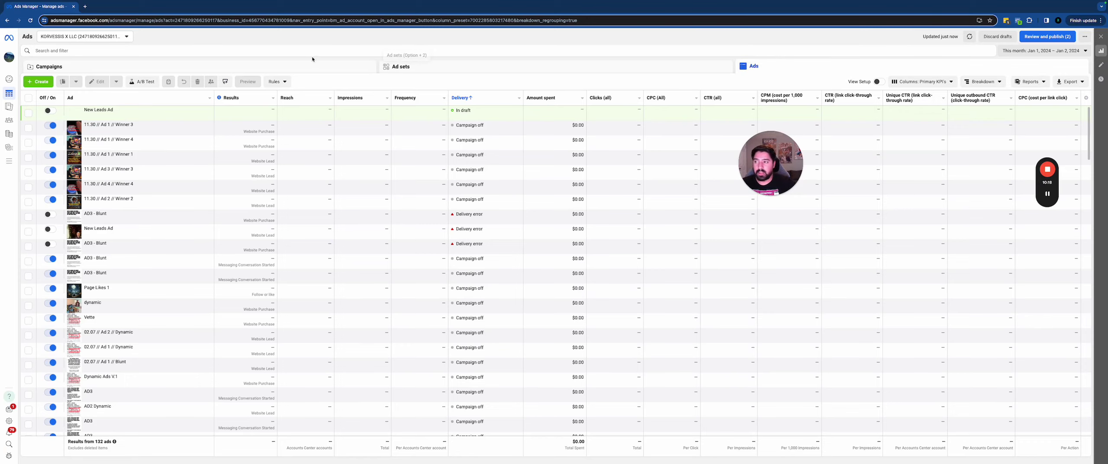
pyautogui.click(366, 67)
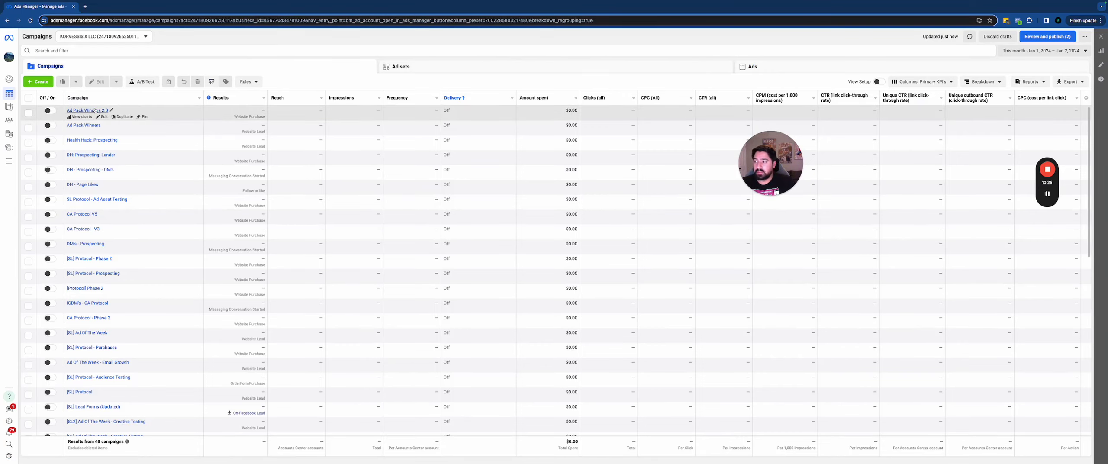
# View the ad sets of the Ad Pack Winners 2.0 and Ad Pack Winners campaigns in turn, and clear the campaign selection
pyautogui.click(29, 114)
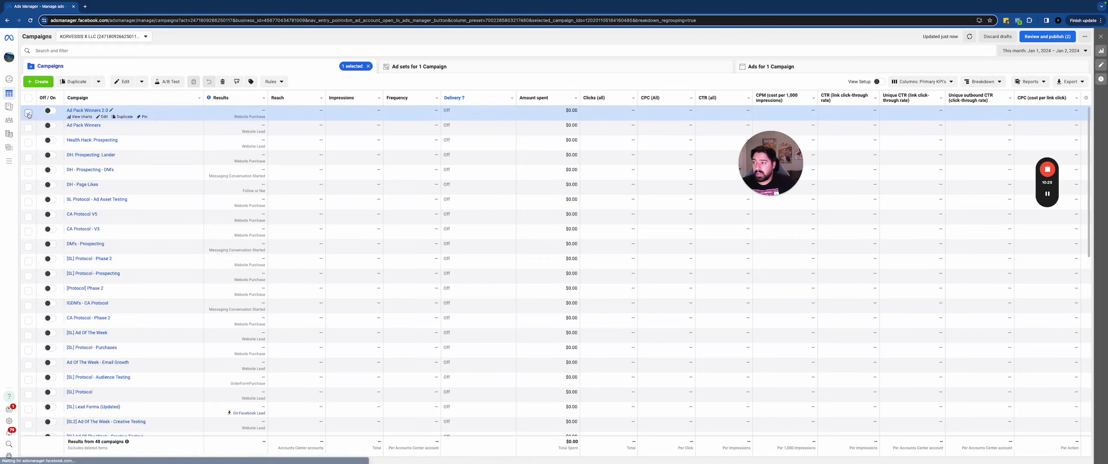
pyautogui.click(409, 69)
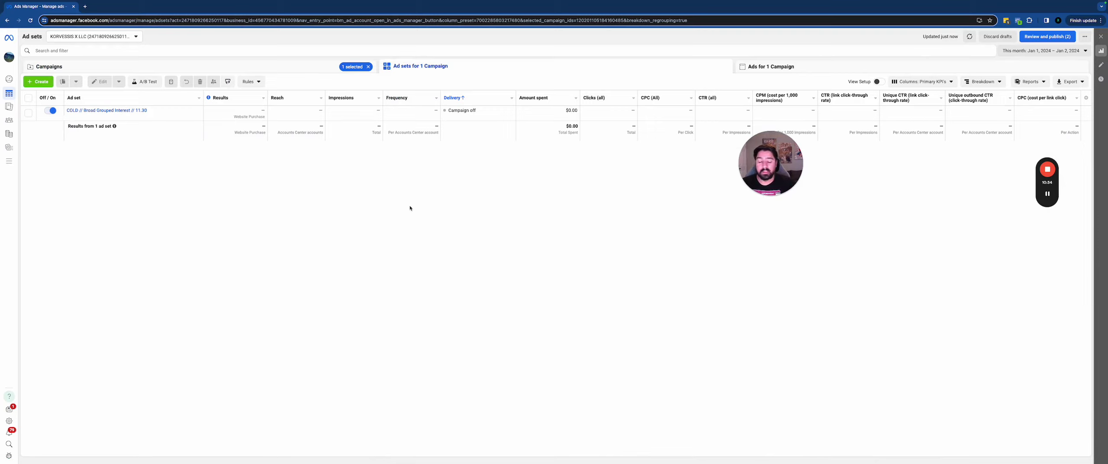
pyautogui.click(302, 70)
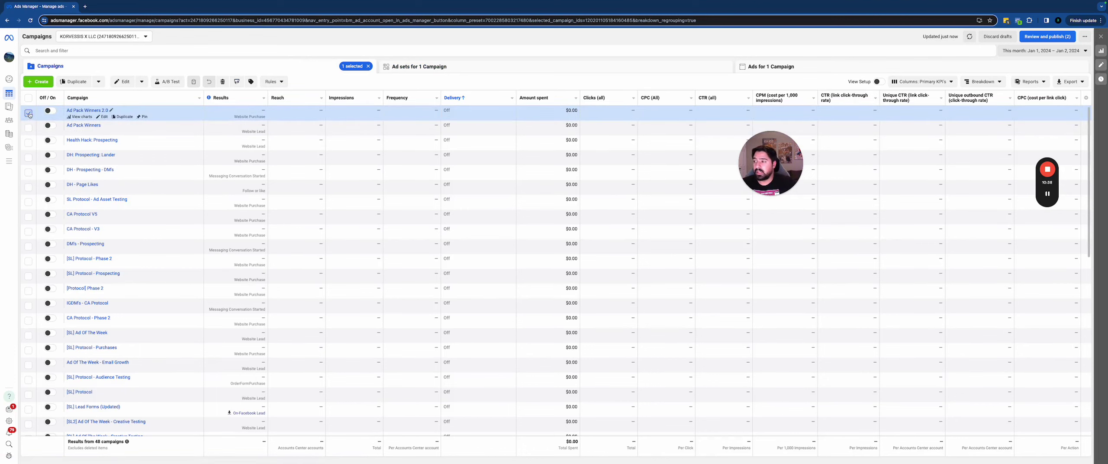
pyautogui.click(90, 125)
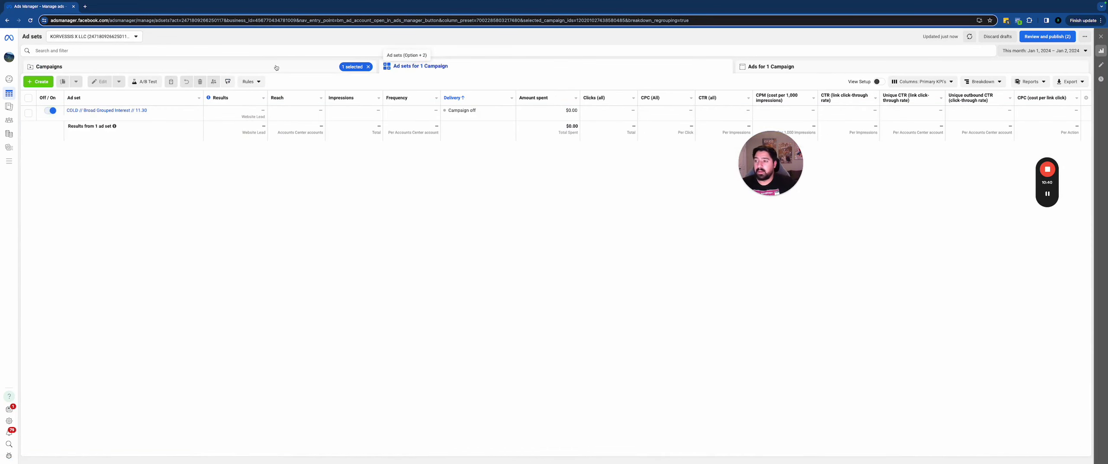
pyautogui.click(275, 66)
pyautogui.click(28, 128)
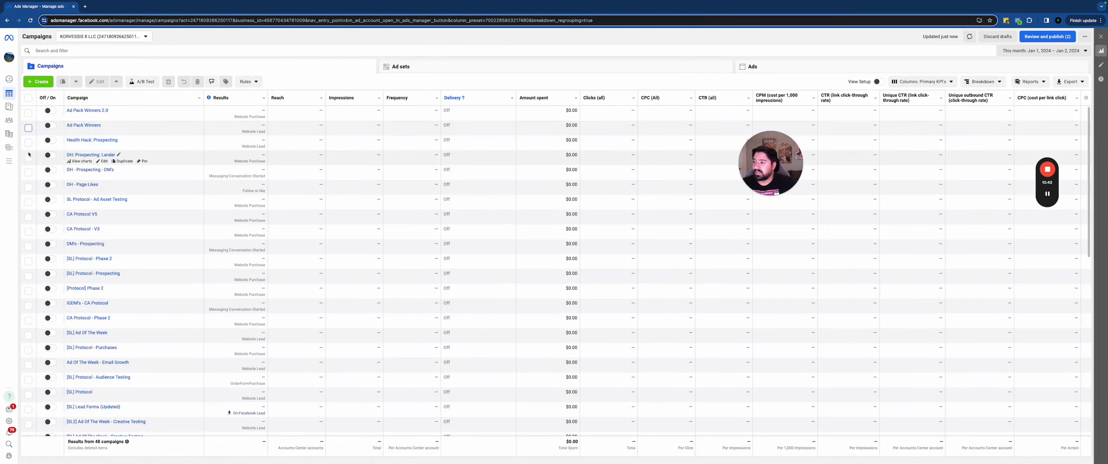
# View the ad sets of the Health Hack: Prospecting and DH: Prospecting. Lander campaigns, clear the selection and show all ad sets
pyautogui.click(92, 139)
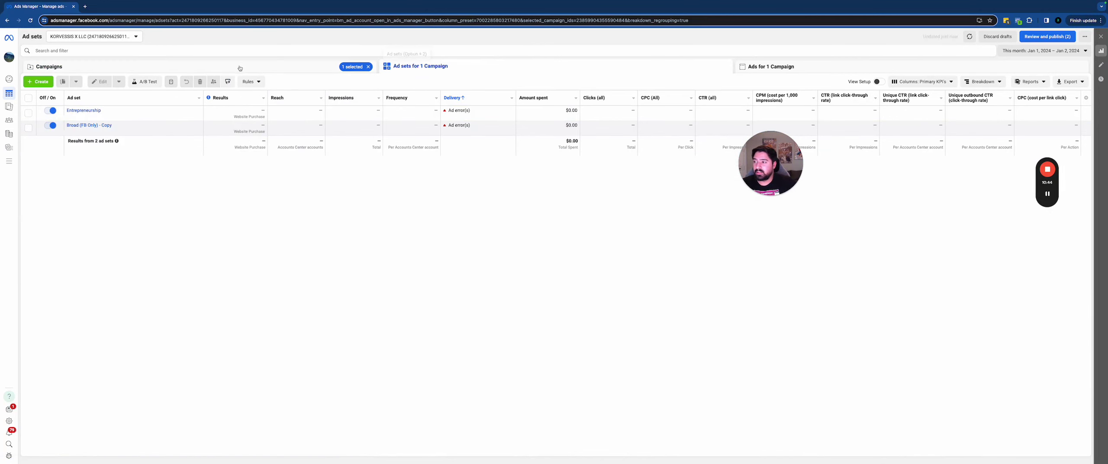
pyautogui.click(297, 66)
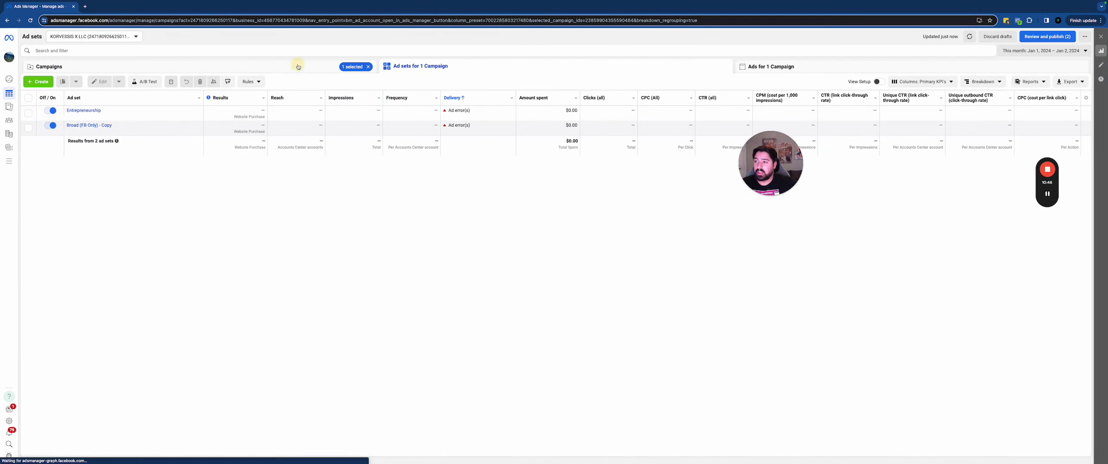
pyautogui.click(95, 154)
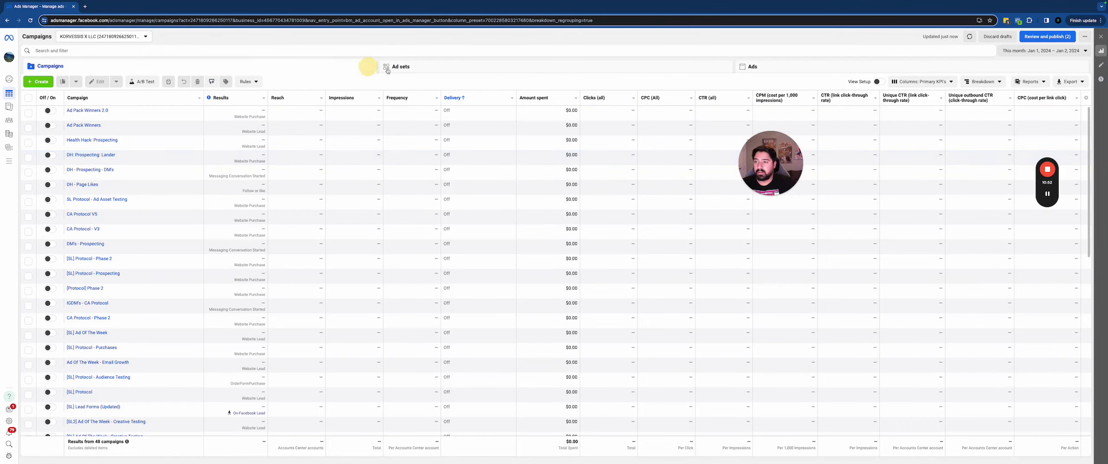
pyautogui.click(368, 66)
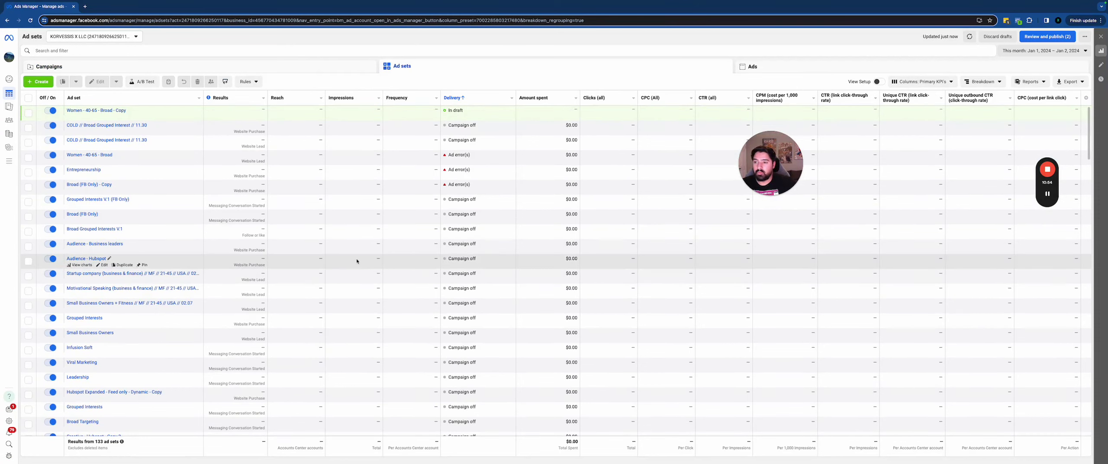
# Return to the campaigns list, start a new campaign to review its objectives, and close it without creating anything
pyautogui.click(287, 65)
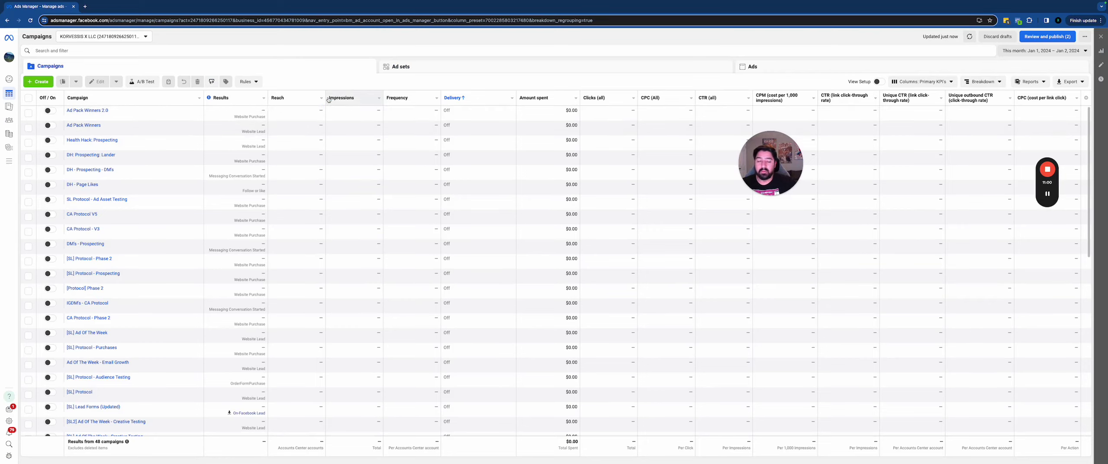
pyautogui.click(37, 82)
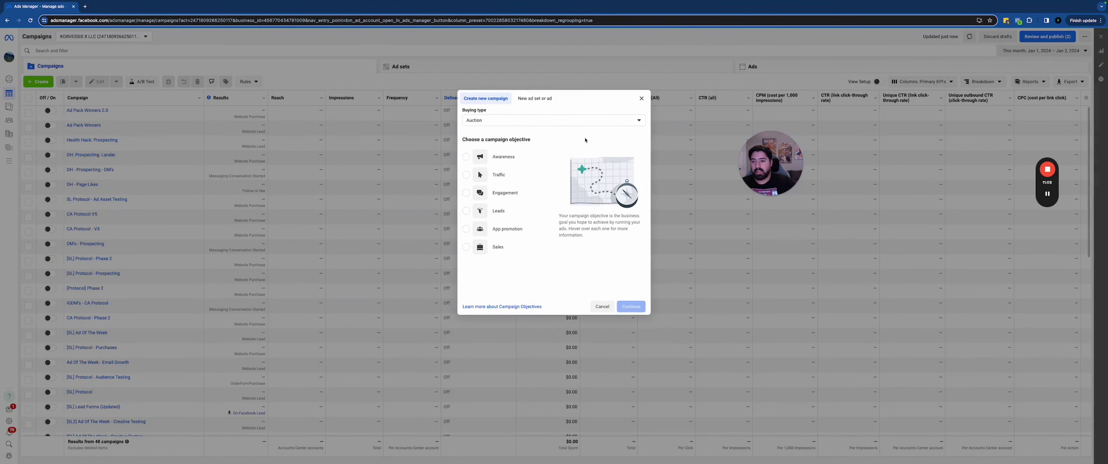
pyautogui.moveTo(532, 214)
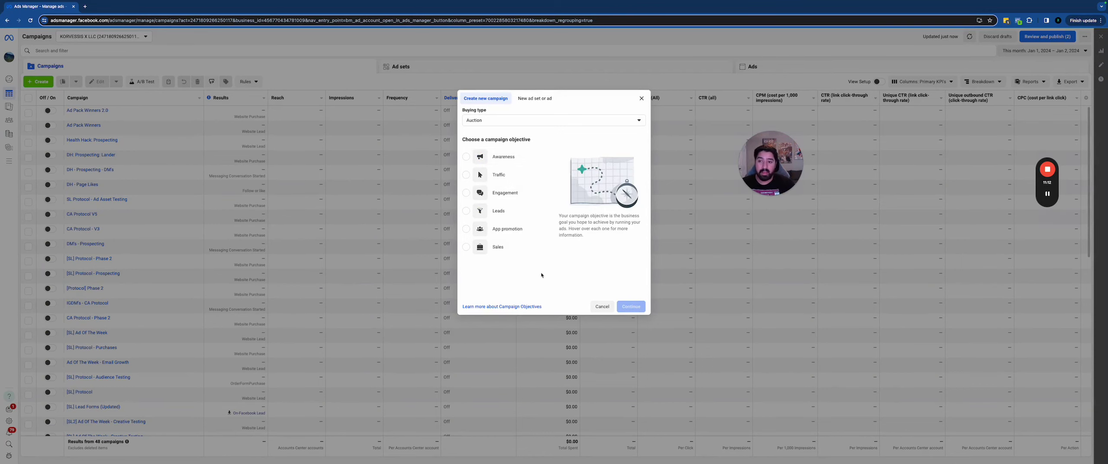
pyautogui.click(641, 98)
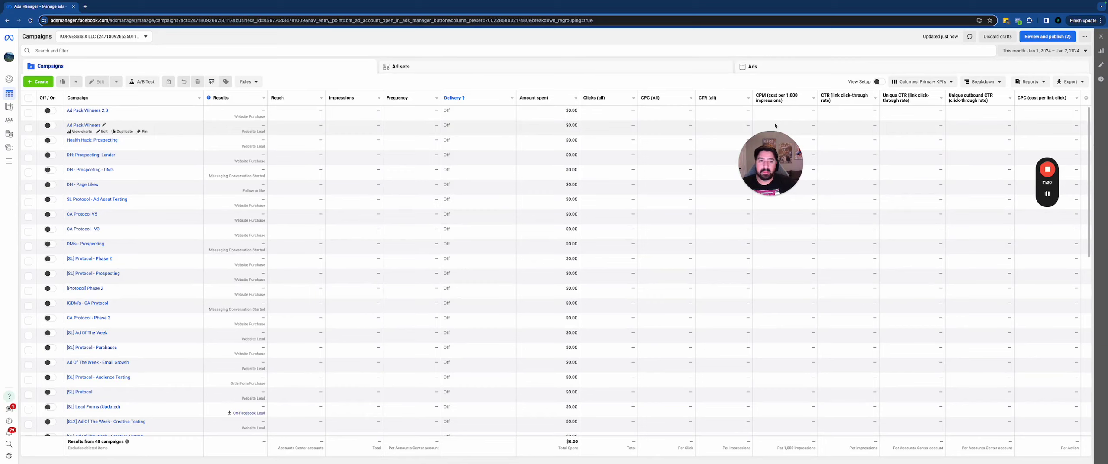
# View the campaign results for today, yesterday and the last 7 days in turn
pyautogui.click(1031, 51)
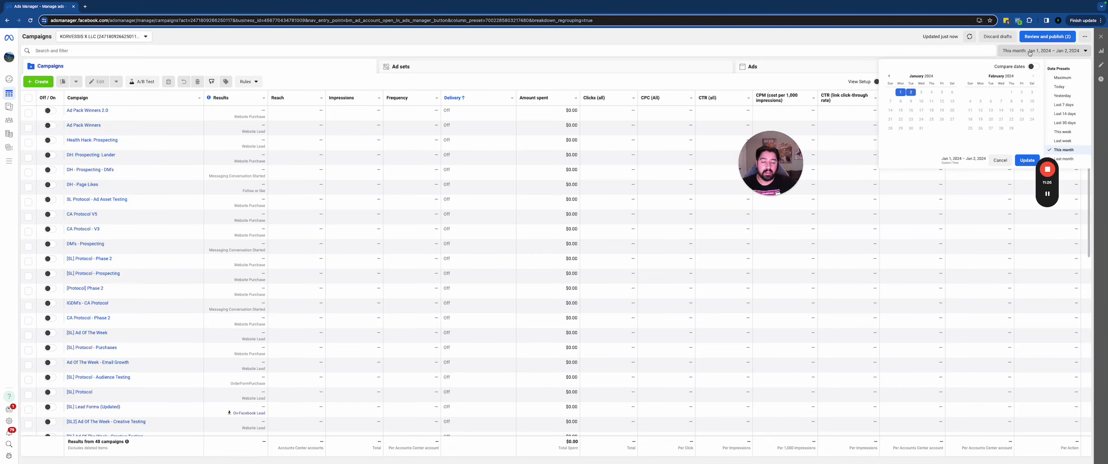
pyautogui.click(1059, 86)
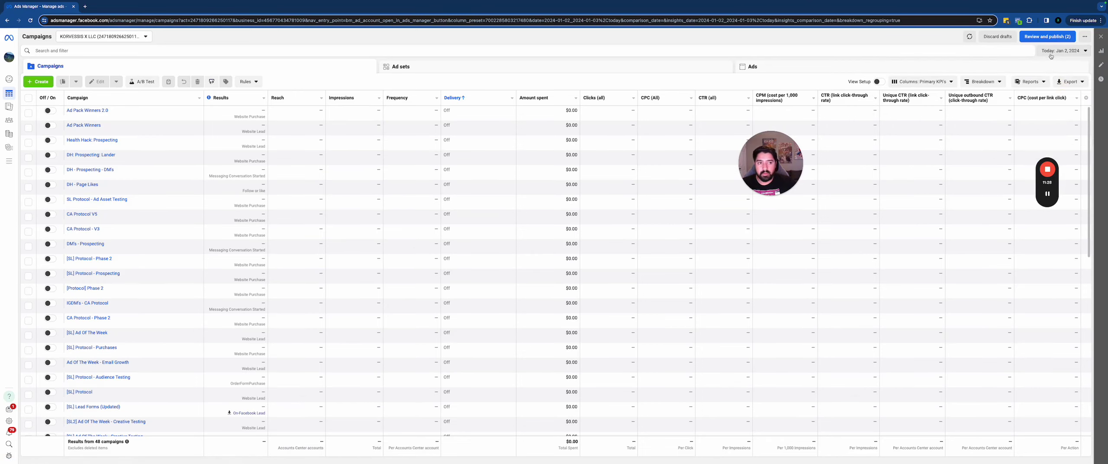
pyautogui.click(1051, 54)
pyautogui.click(1062, 96)
pyautogui.click(1062, 51)
pyautogui.click(1065, 105)
# Set the campaign reporting period to the custom range Oct 1 to Oct 31, 2023
pyautogui.click(1063, 51)
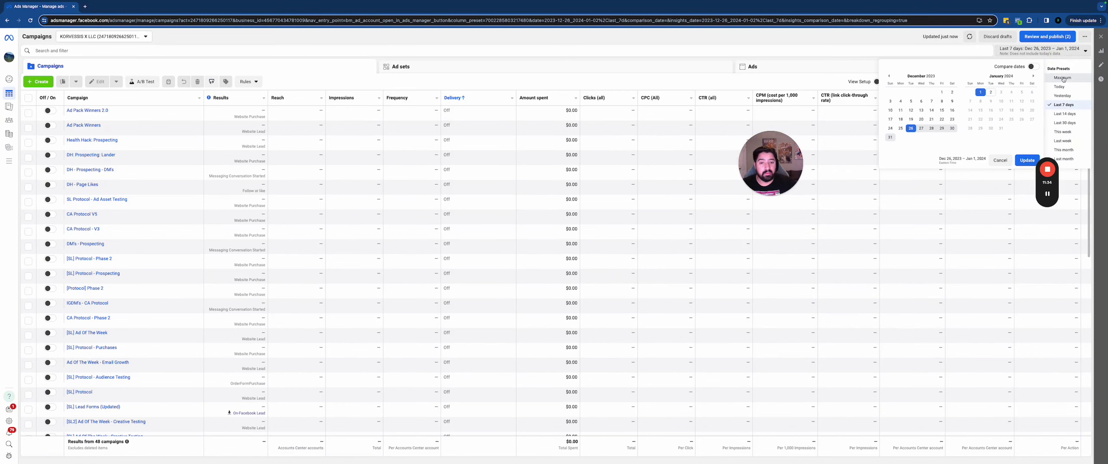
pyautogui.click(889, 77)
pyautogui.click(889, 76)
pyautogui.click(890, 92)
pyautogui.click(910, 129)
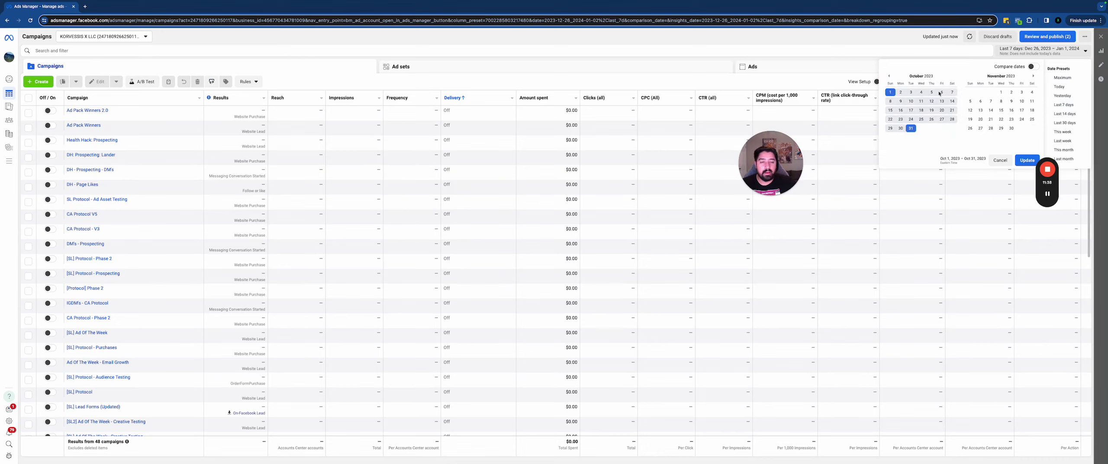
pyautogui.click(1026, 160)
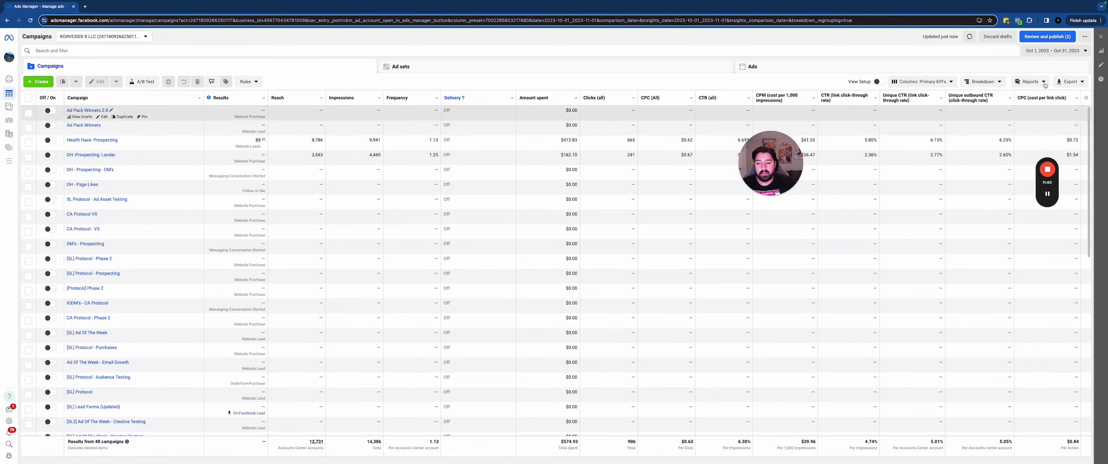
# Compare the Oct 1 to Oct 31, 2023 campaign results with a custom period of Nov 1 to Nov 30, 2023
pyautogui.click(1054, 50)
pyautogui.click(999, 92)
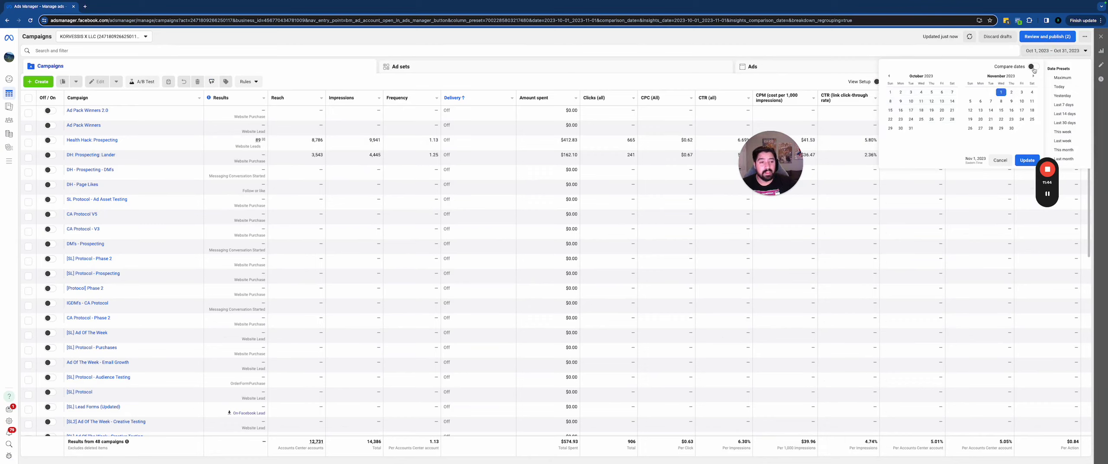
pyautogui.click(891, 92)
pyautogui.click(910, 128)
pyautogui.click(893, 94)
pyautogui.click(1032, 66)
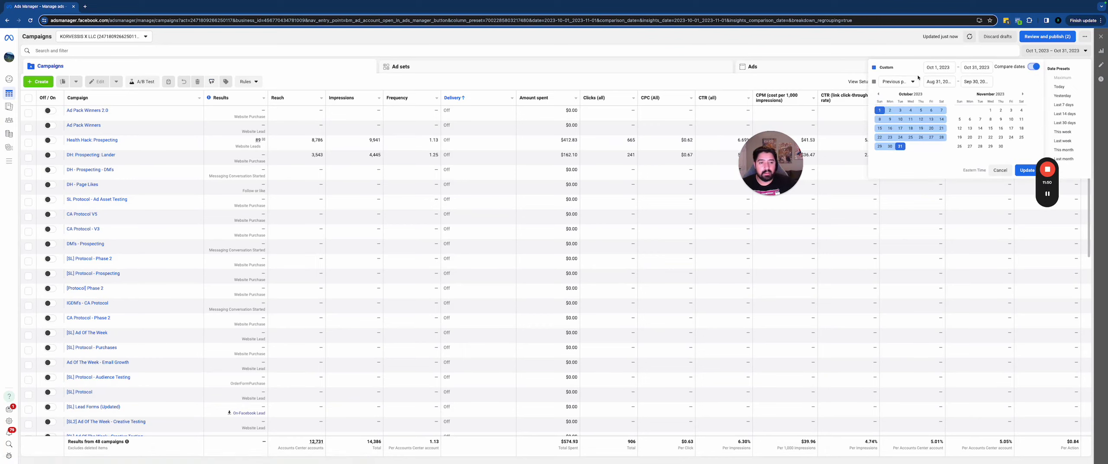
pyautogui.click(937, 80)
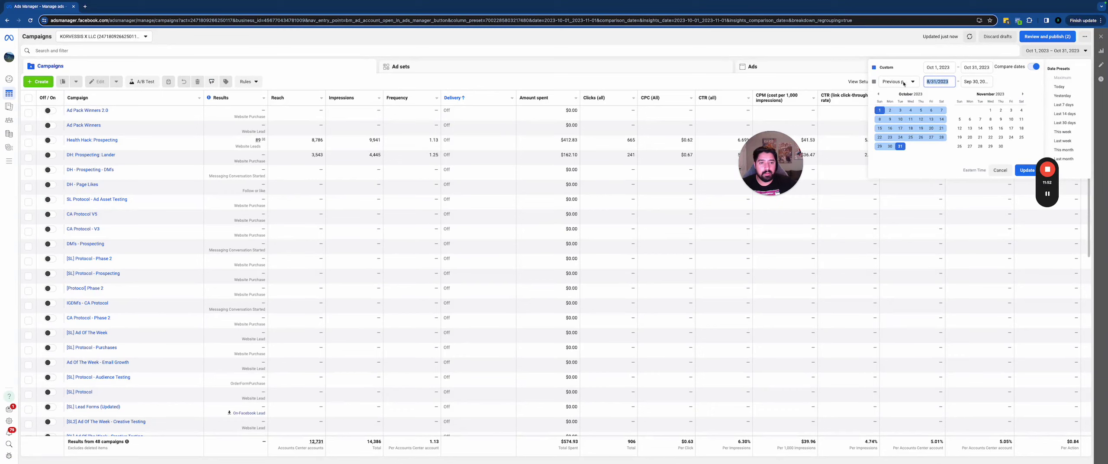
pyautogui.click(990, 110)
pyautogui.click(1000, 146)
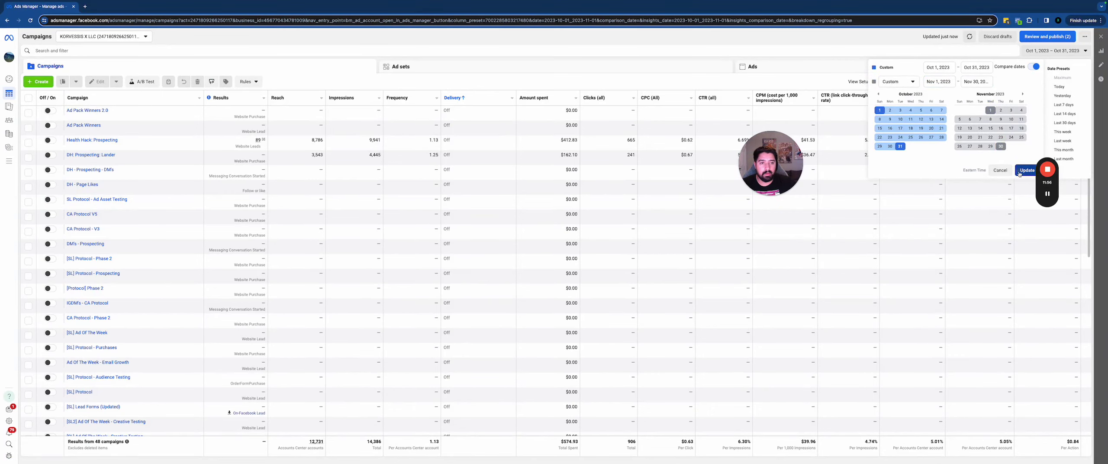
pyautogui.click(1027, 170)
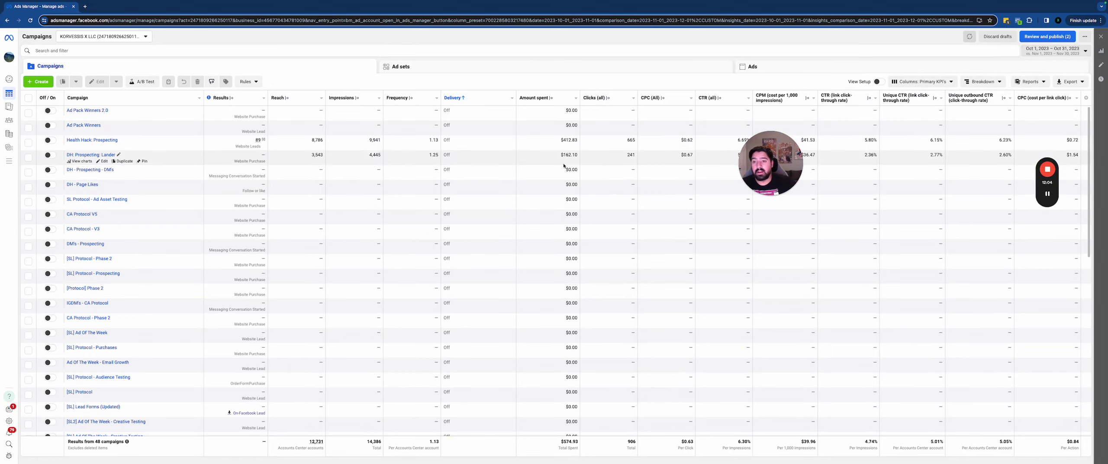
# Expand the CPM column to examine its comparison between the two periods, and collapse it again
pyautogui.click(806, 100)
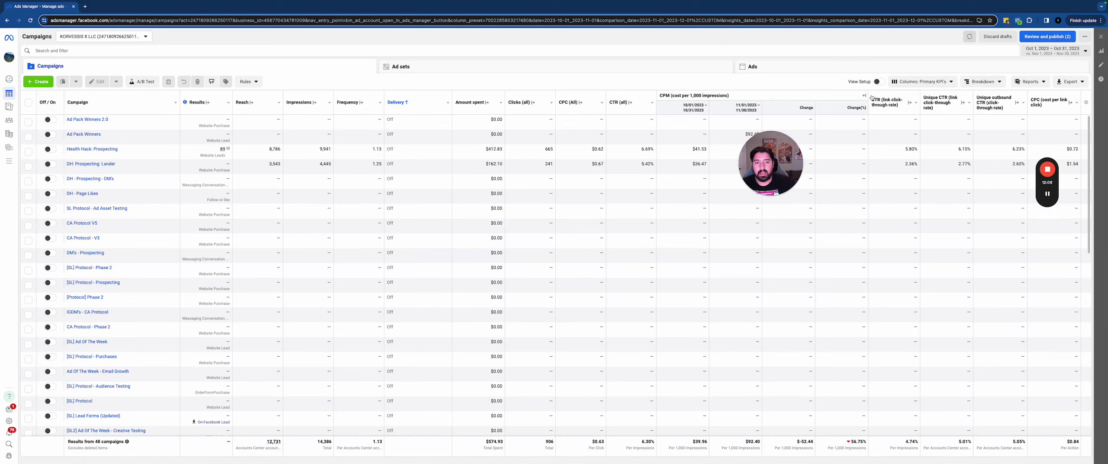
pyautogui.moveTo(778, 169); pyautogui.dragTo(834, 223)
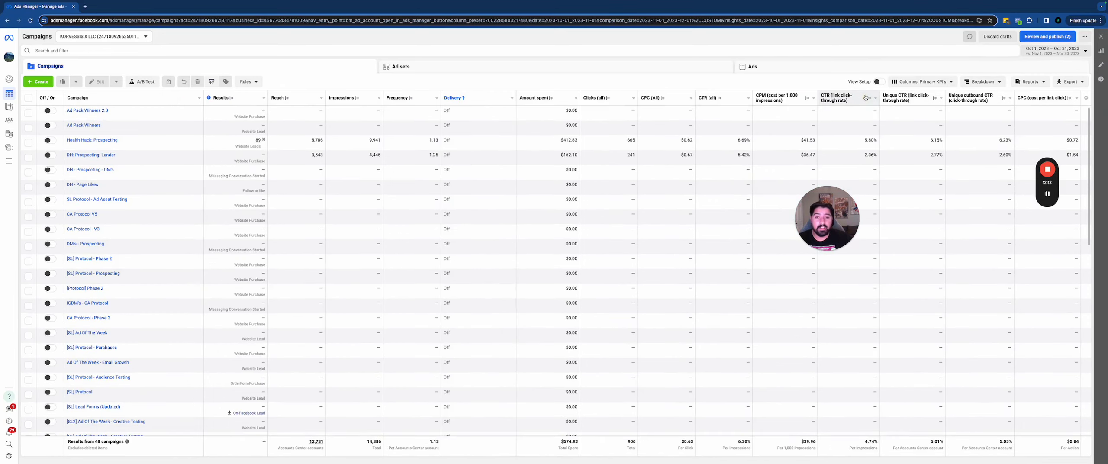
pyautogui.click(863, 96)
# Turn off the date comparison, keeping only the Oct 1 to Oct 31, 2023 range
pyautogui.click(1058, 52)
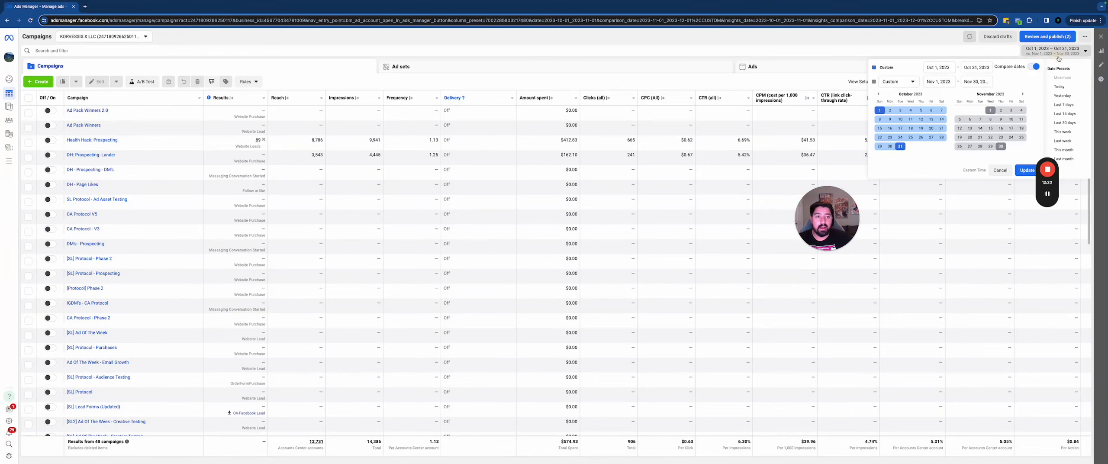
pyautogui.click(1033, 68)
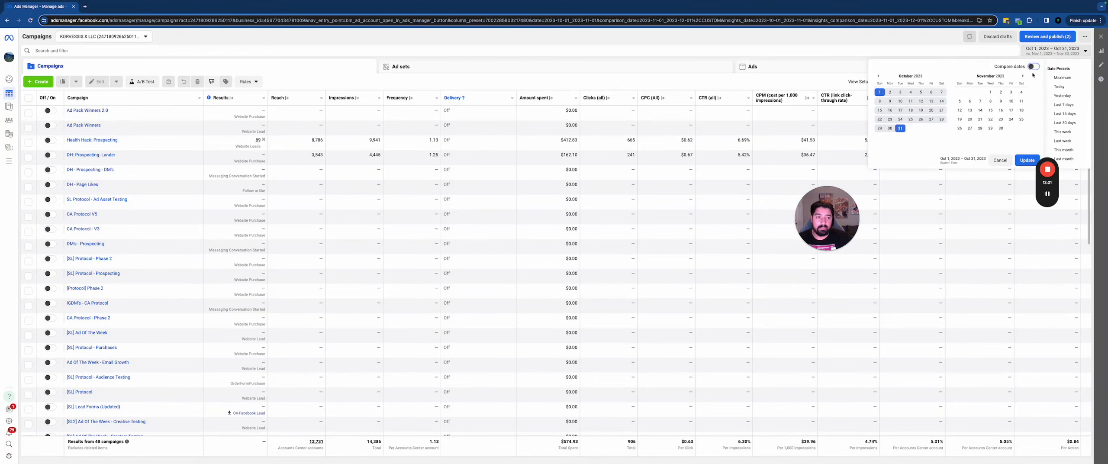
pyautogui.click(1024, 161)
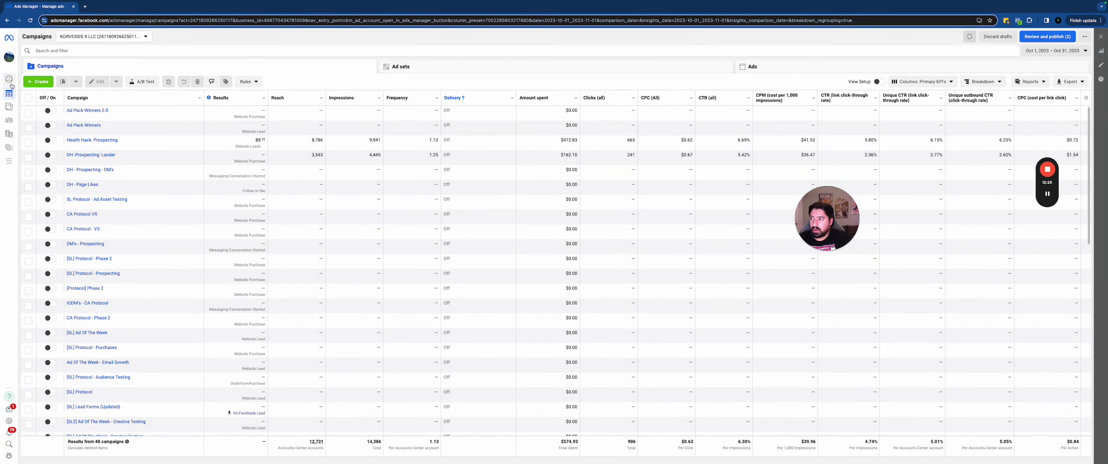
# Switch to the FB and IG Ads 2024 - Crash Course document in Google Docs and highlight outline items 2, 3, 6 and 7 in turn
pyautogui.moveTo(11, 125)
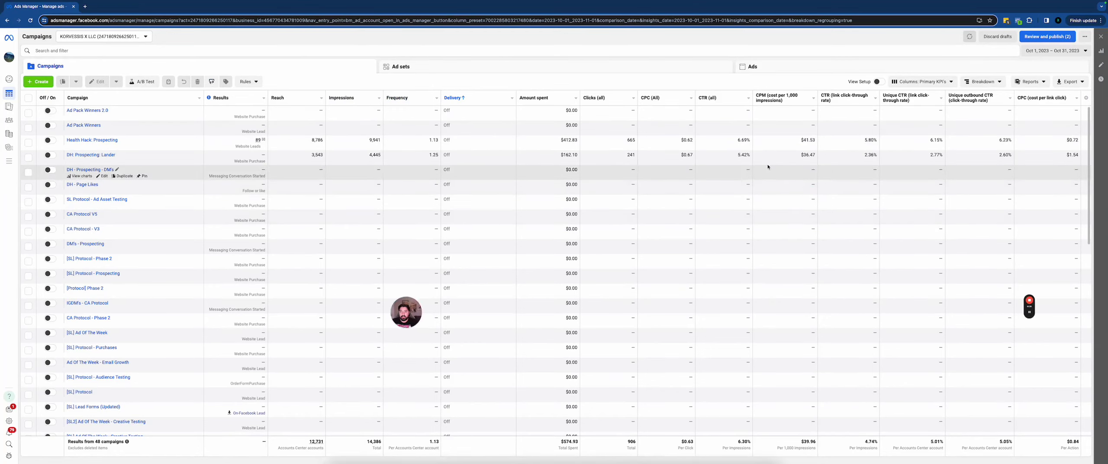
pyautogui.hotkey('ctrl', 'Right')
pyautogui.hotkey('ctrl', 'Tab')
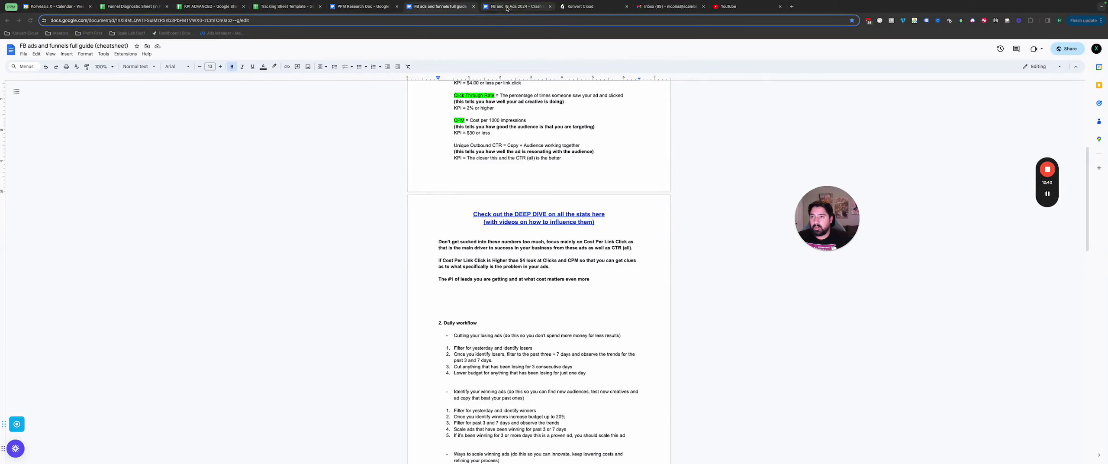
pyautogui.tripleClick(408, 167)
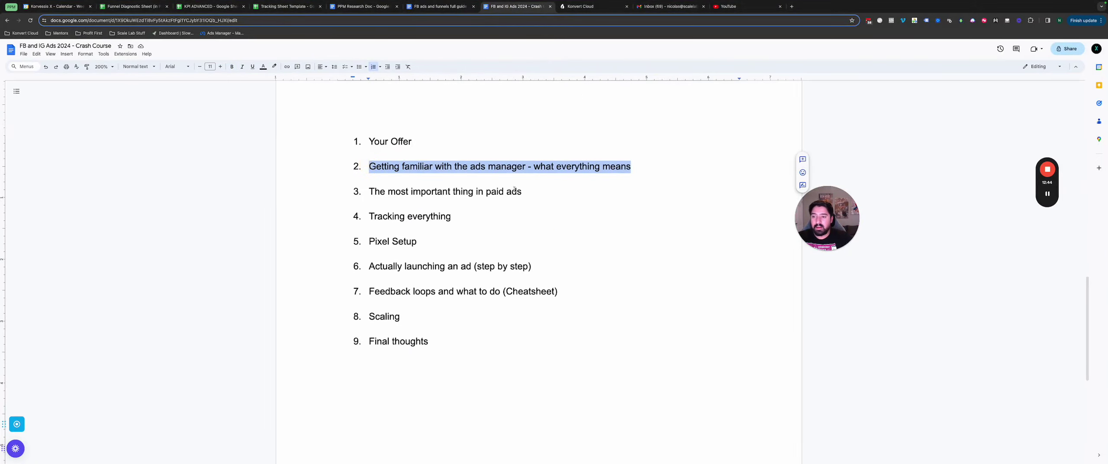
pyautogui.tripleClick(369, 188)
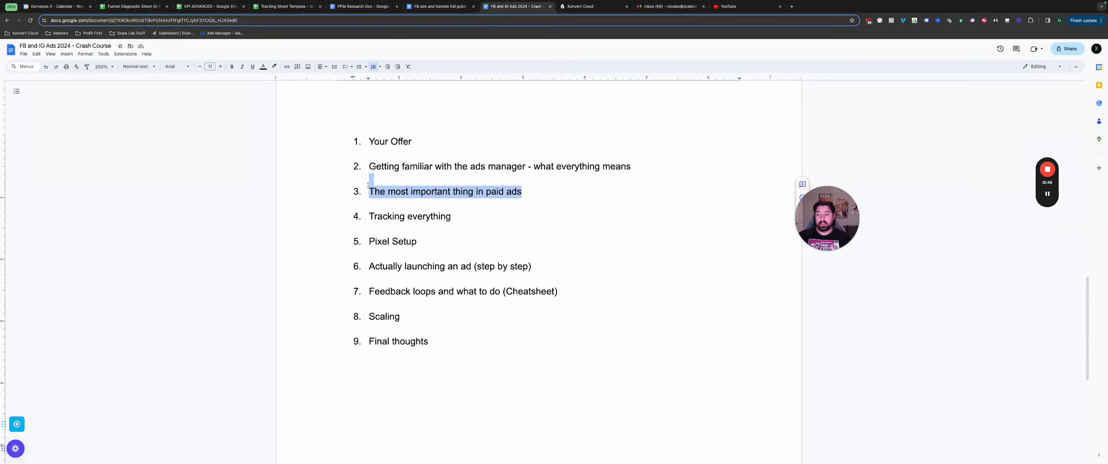
pyautogui.tripleClick(406, 265)
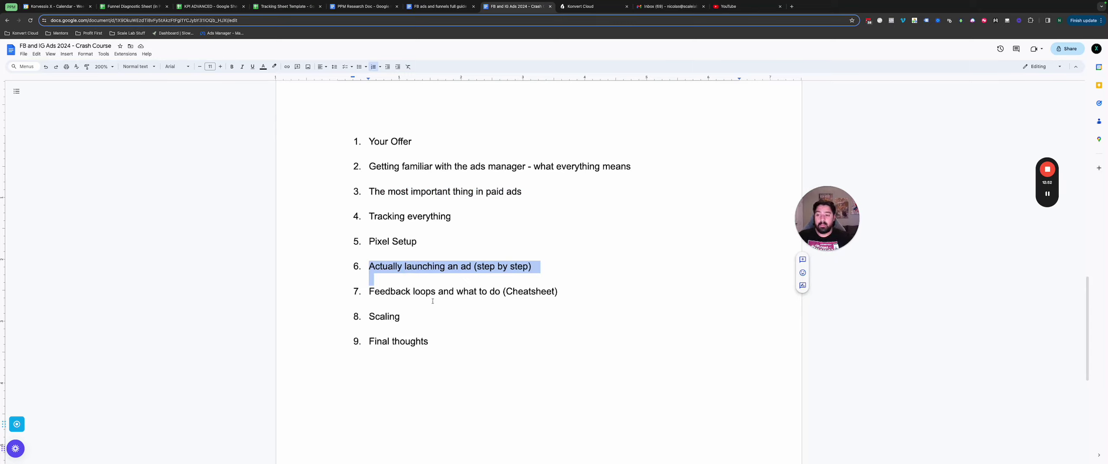
pyautogui.moveTo(370, 291); pyautogui.dragTo(565, 296)
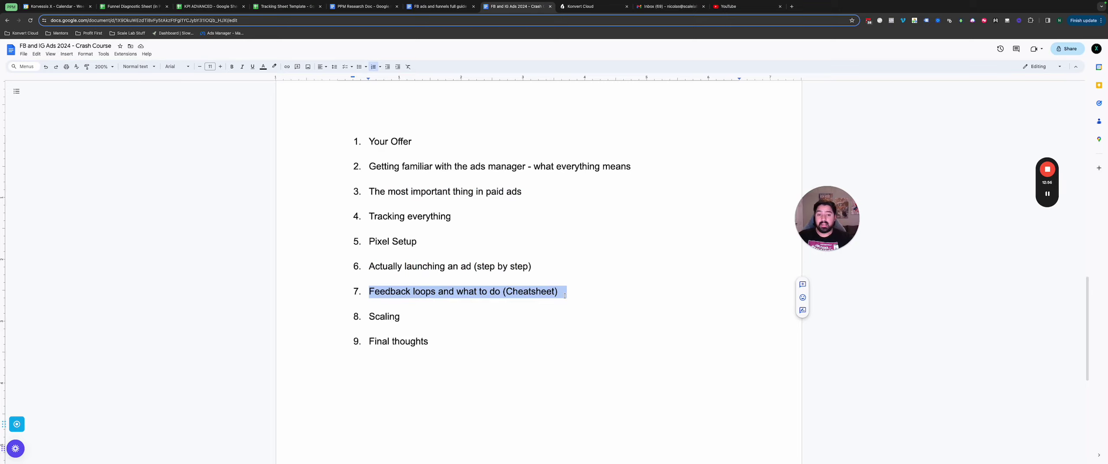
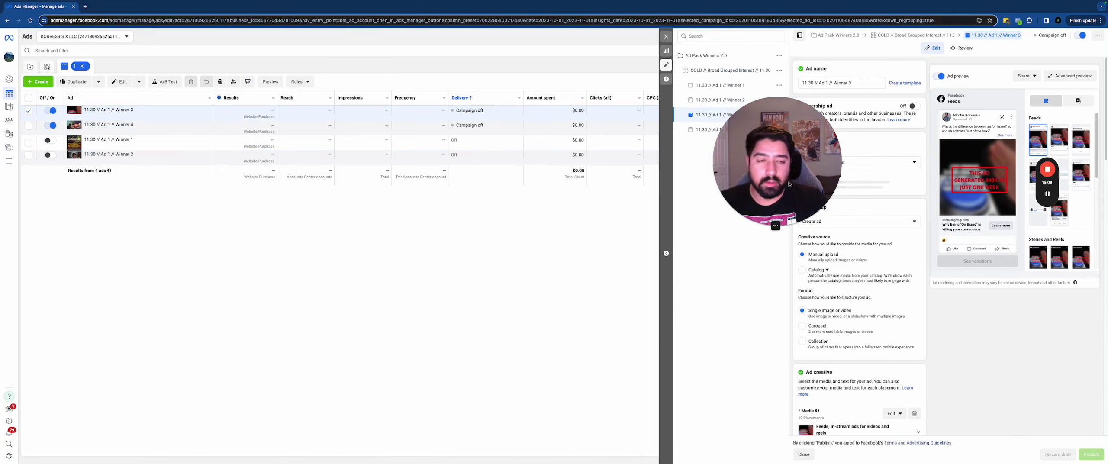
# Examine the identity, setup, media, Advantage+ creative and text settings of the ad 11.30 // Ad 1 // Winner 3
pyautogui.moveTo(760, 207); pyautogui.dragTo(653, 176)
pyautogui.scroll(-1, 974, 230)
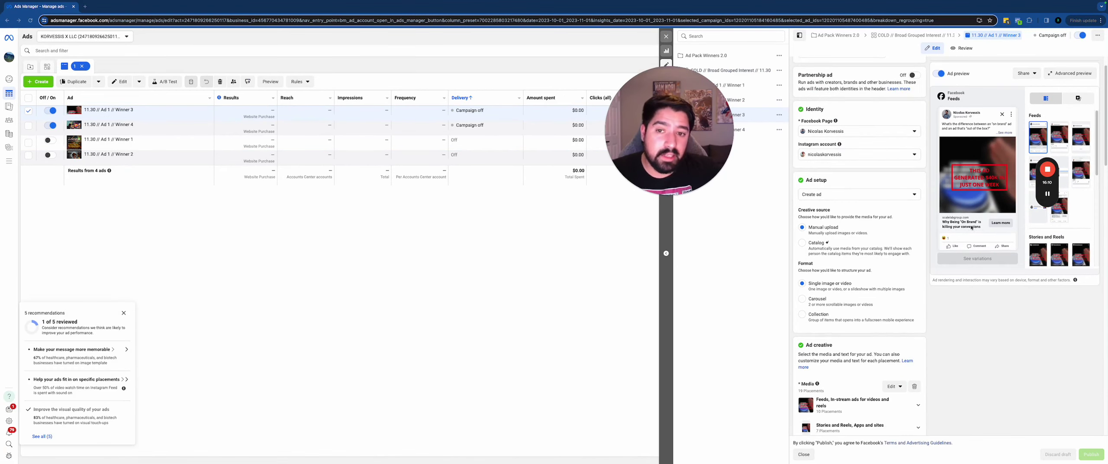
pyautogui.scroll(-10, 909, 247)
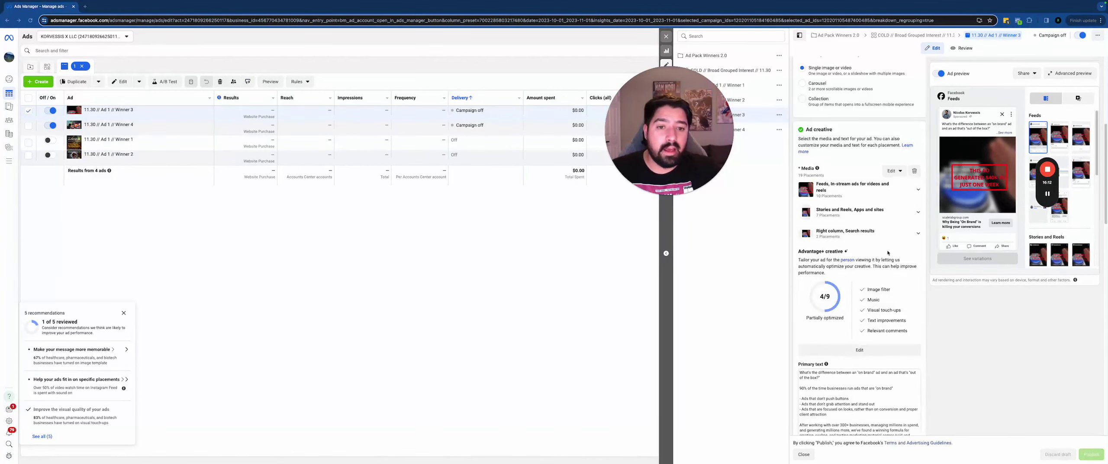
pyautogui.scroll(1, 888, 253)
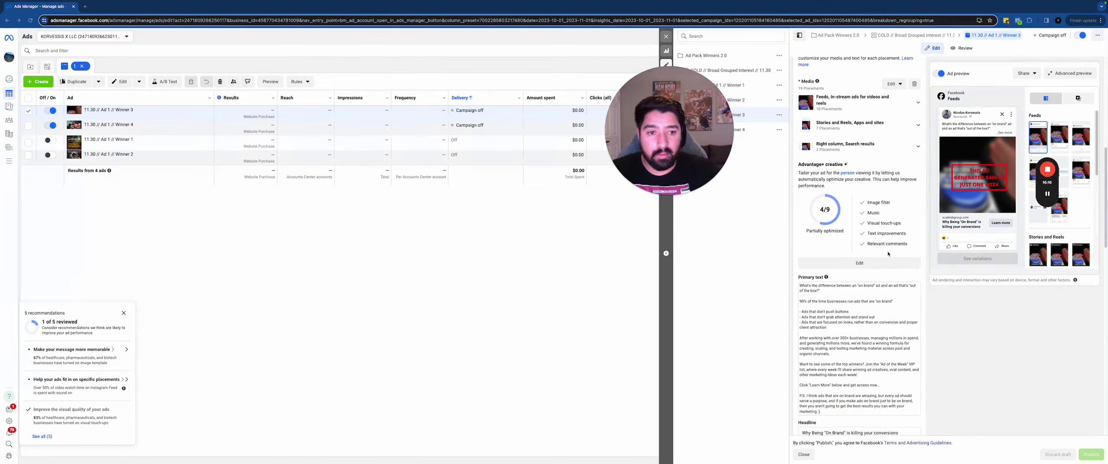
pyautogui.scroll(-1, 888, 254)
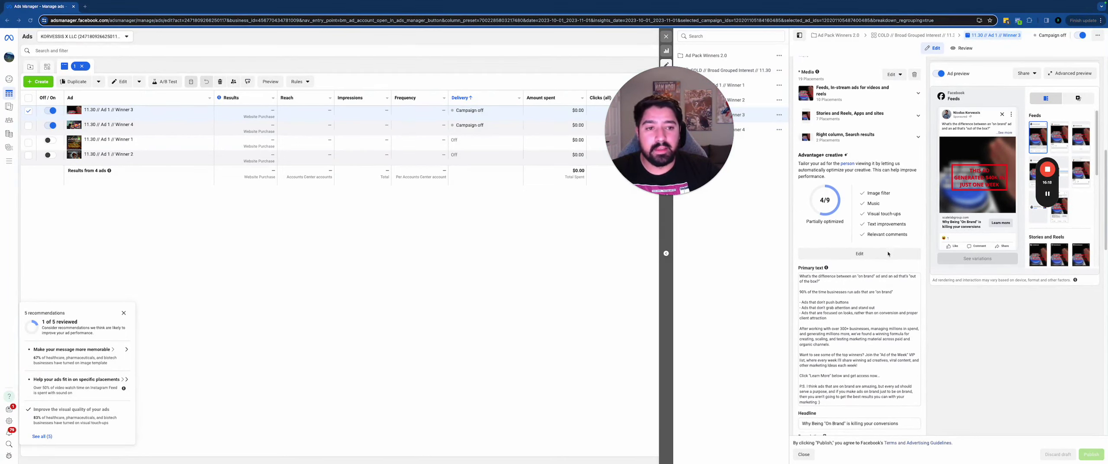
pyautogui.scroll(-4, 887, 254)
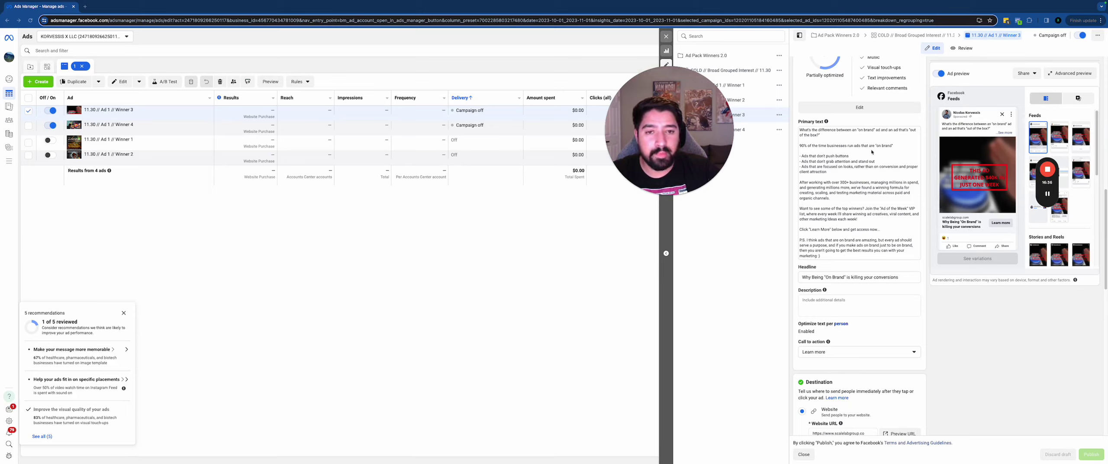
# Highlight the ad's primary text, preview the ad in the Instagram feed and return to the Facebook feed preview
pyautogui.moveTo(799, 130); pyautogui.dragTo(880, 255)
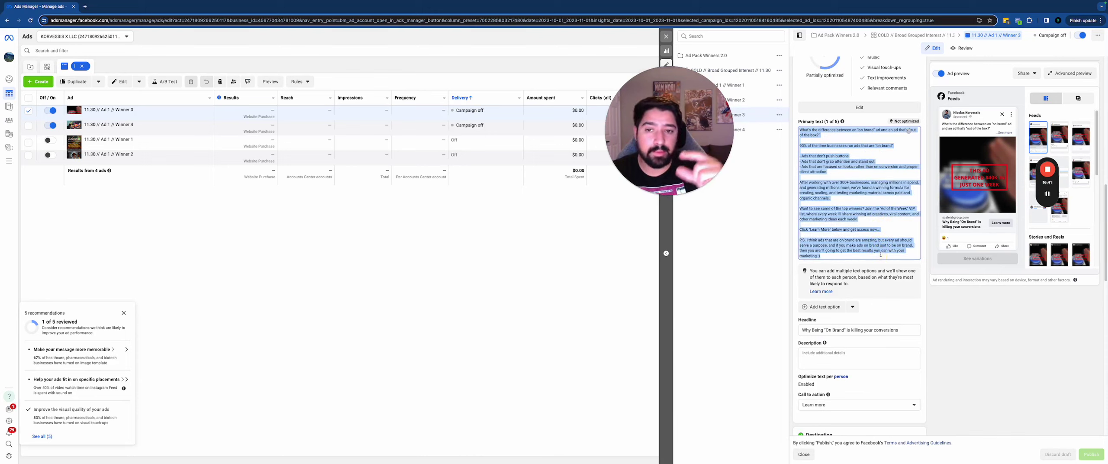
pyautogui.click(958, 126)
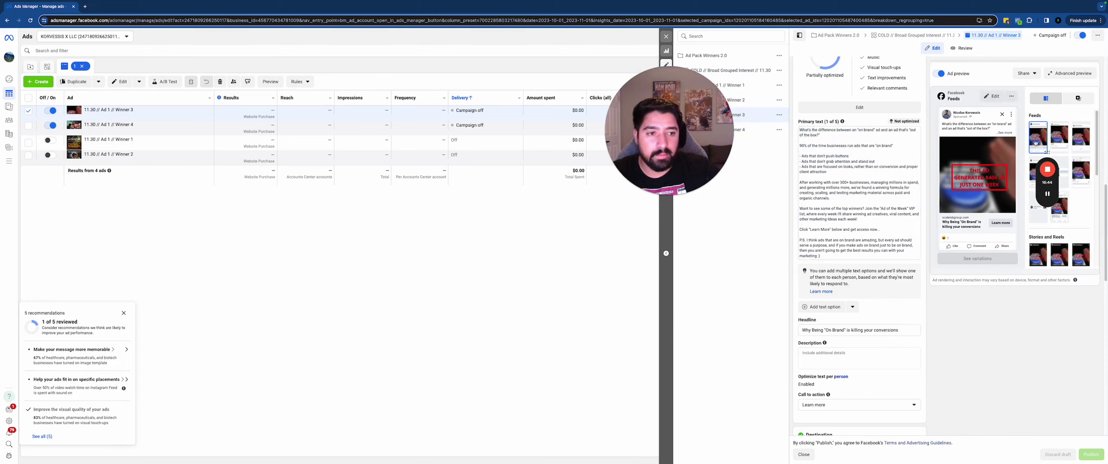
pyautogui.click(1059, 138)
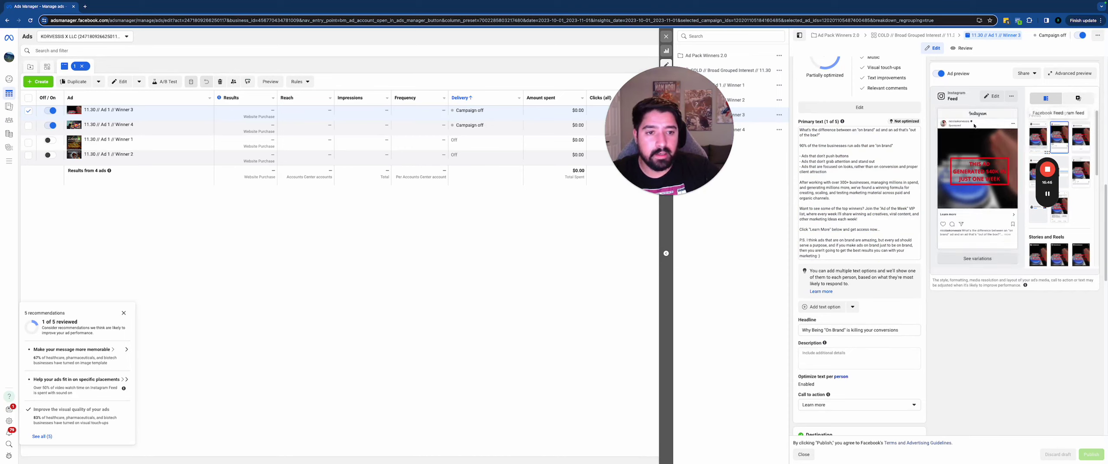
pyautogui.click(1037, 137)
pyautogui.scroll(-1, 847, 290)
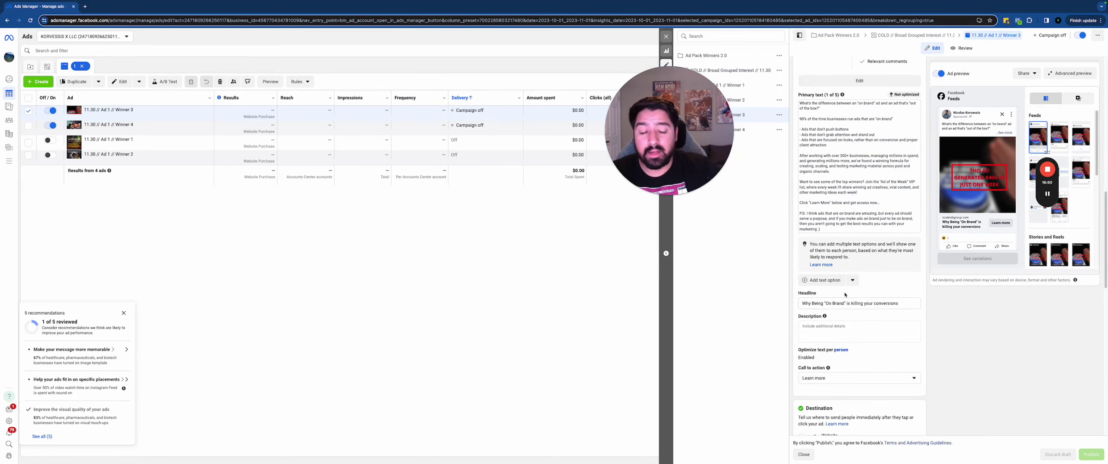
# Preview the ad in Instagram feed, Facebook Business Explore, Instagram Explore, Marketplace, Instagram Stories and Messenger Stories, ending on the Facebook feed
pyautogui.click(1059, 138)
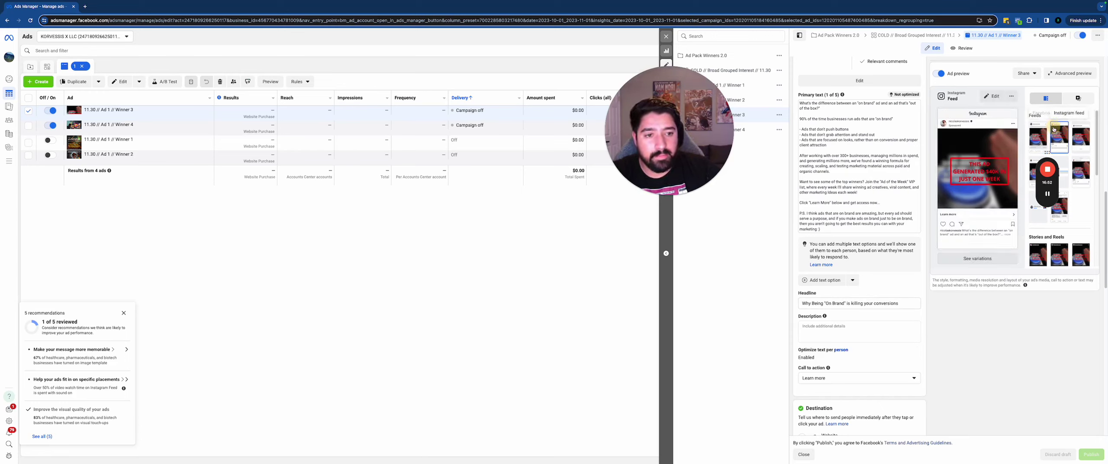
pyautogui.click(1062, 220)
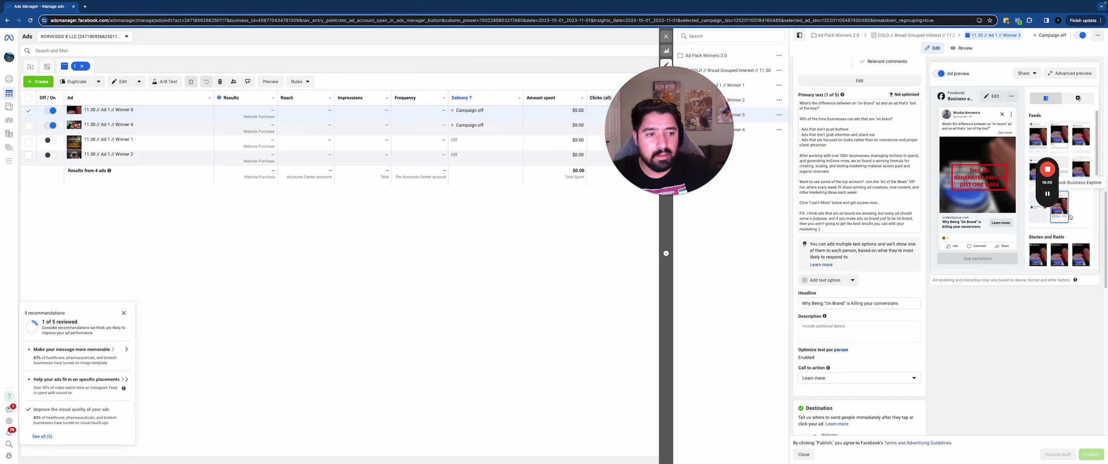
pyautogui.click(1080, 172)
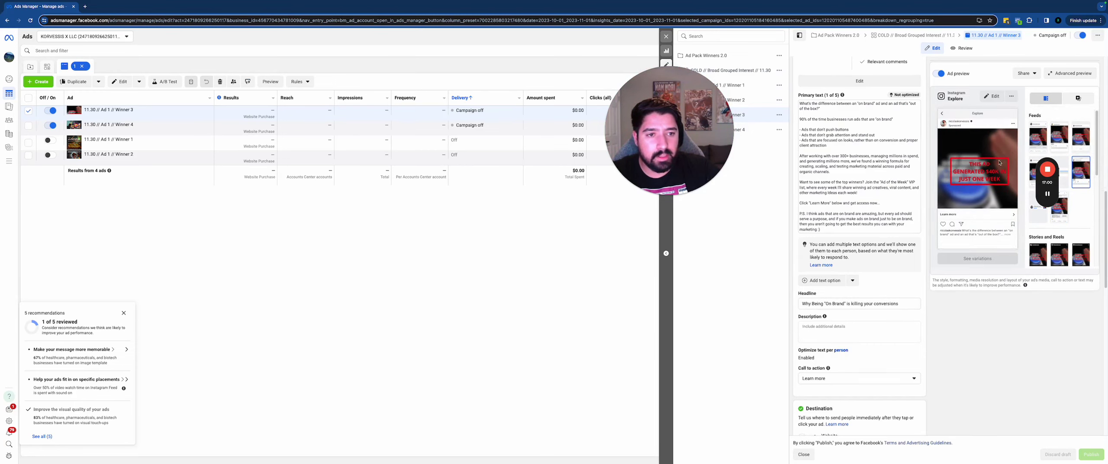
pyautogui.click(1080, 137)
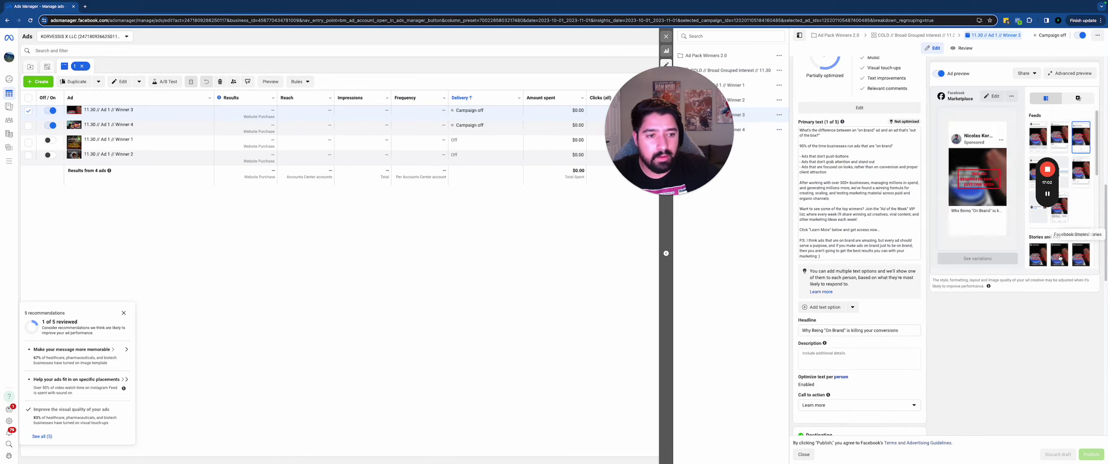
pyautogui.click(1039, 250)
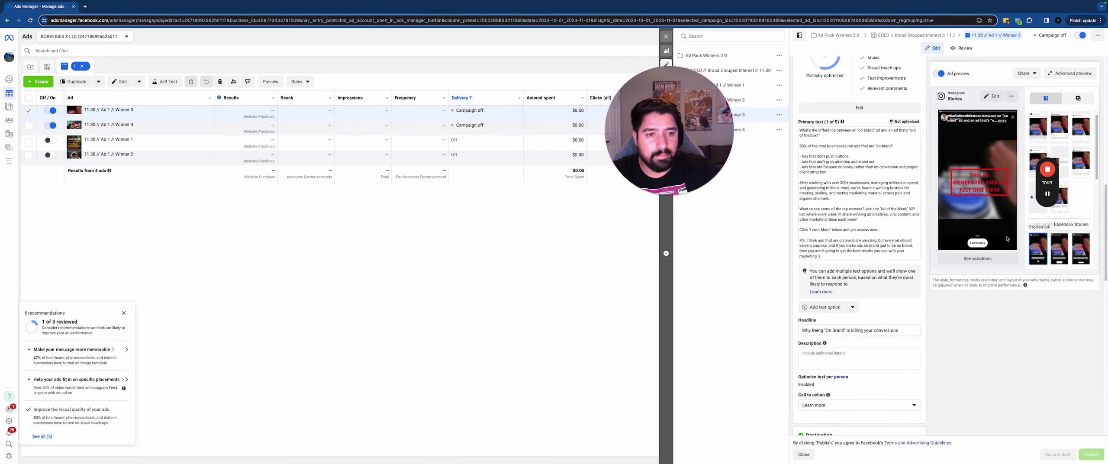
pyautogui.click(1075, 243)
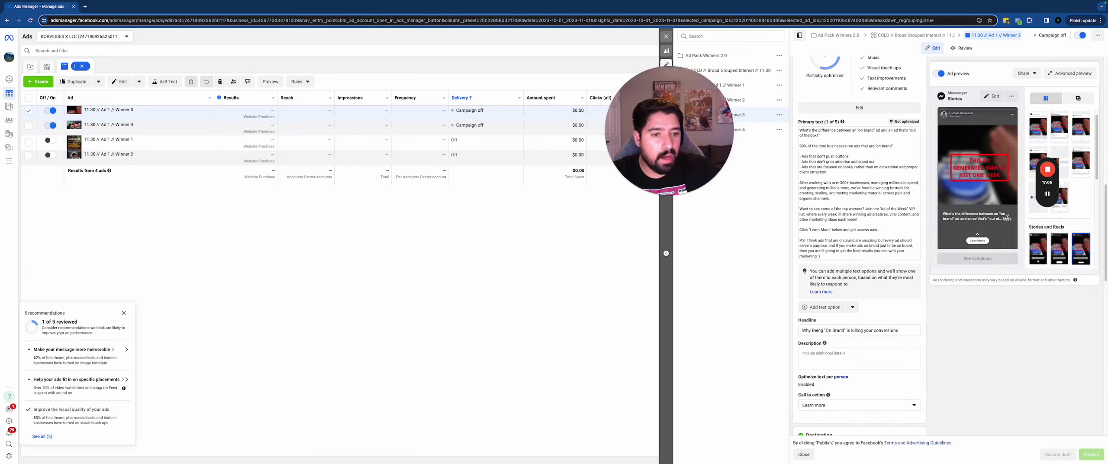
pyautogui.click(1038, 126)
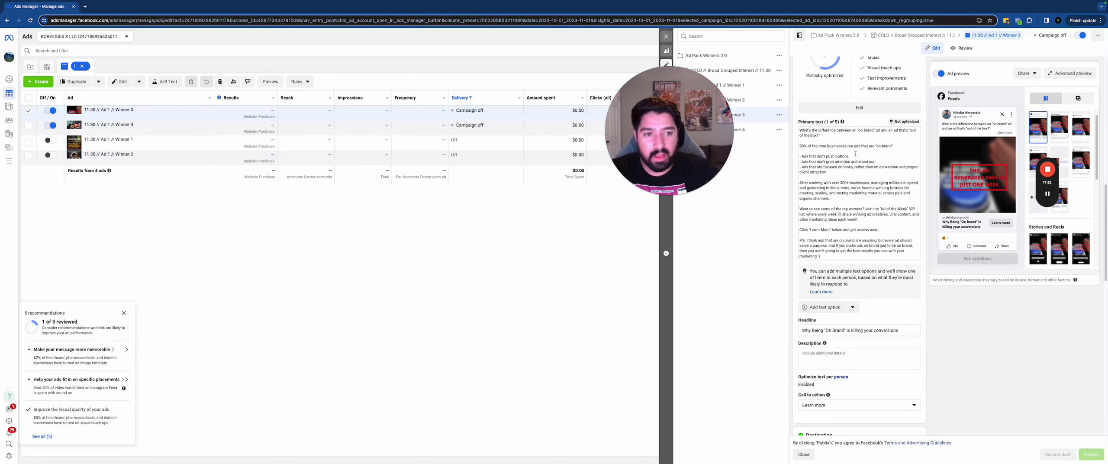
# Switch to the FB and IG Ads 2024 - Crash Course document and add the line "10 Creatives" beneath item 3's existing text
pyautogui.hotkey('ctrl', 'Up')
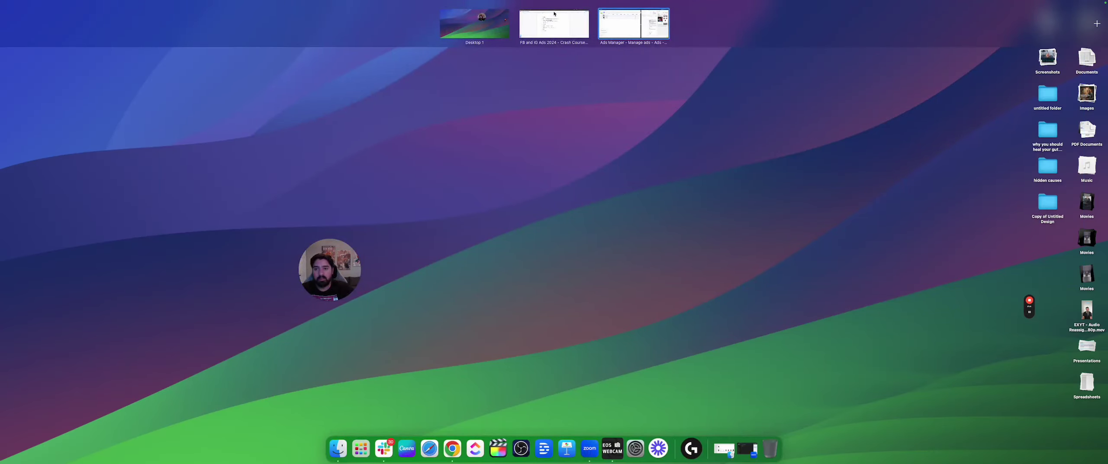
pyautogui.click(555, 17)
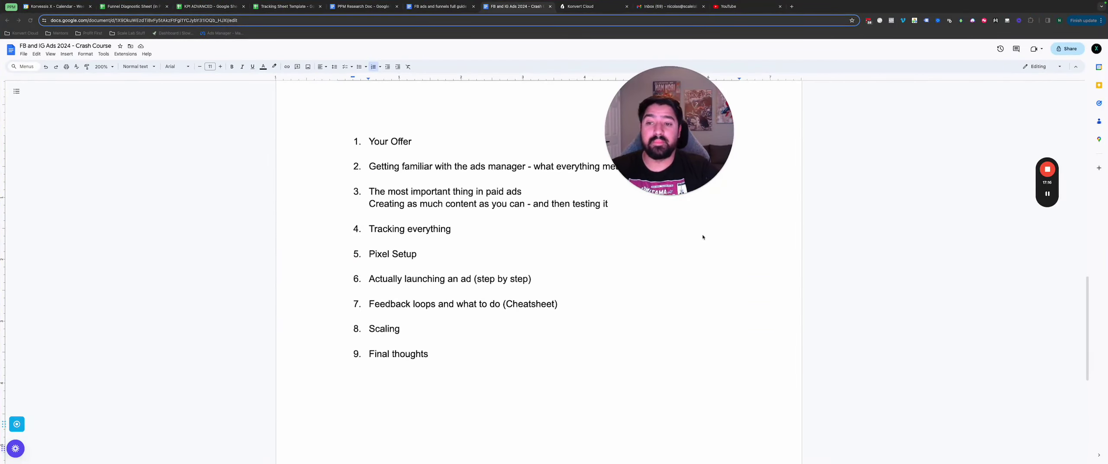
pyautogui.moveTo(672, 164); pyautogui.dragTo(724, 160)
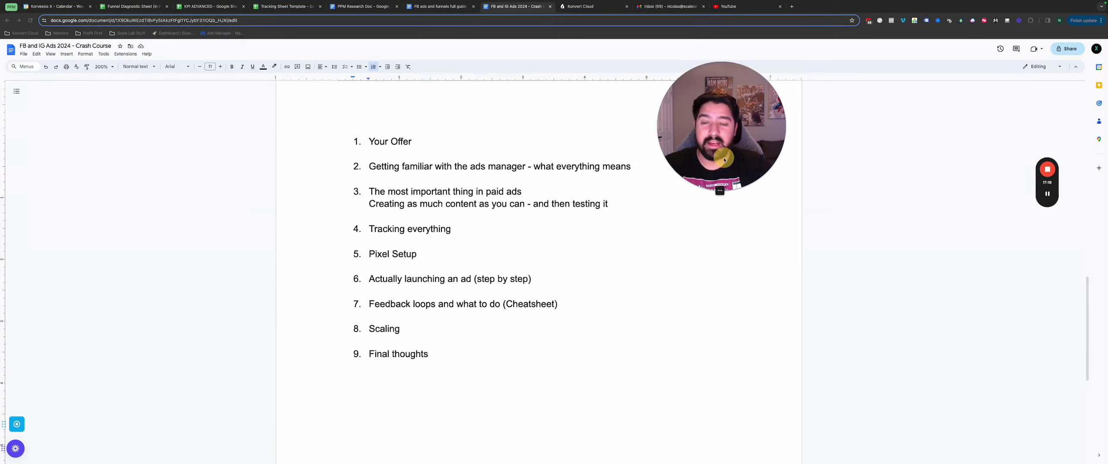
pyautogui.click(626, 203)
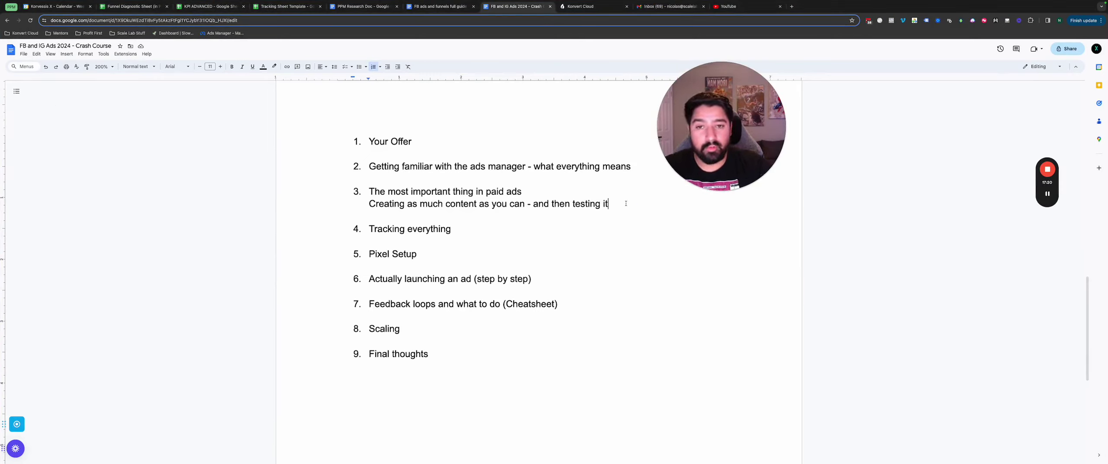
pyautogui.hotkey('shift', 'Return')
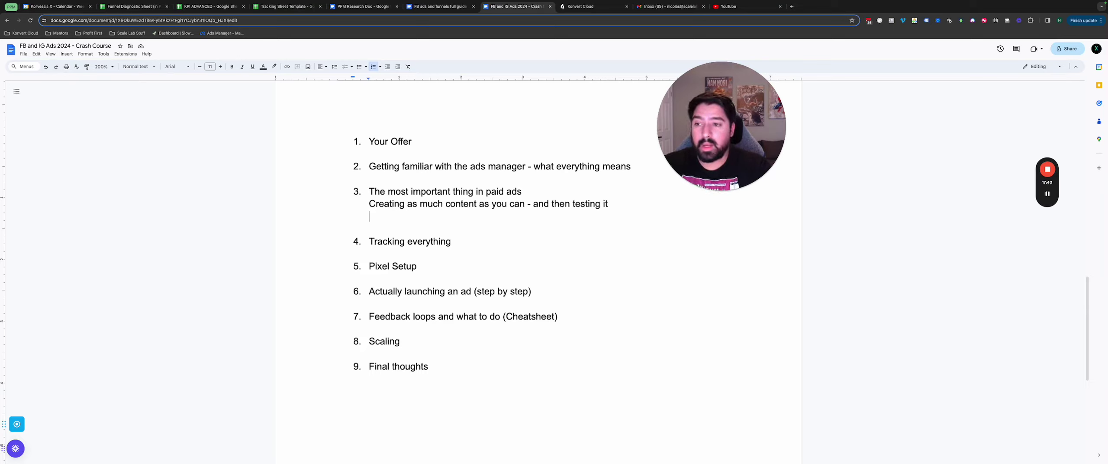
pyautogui.write('10 Crea')
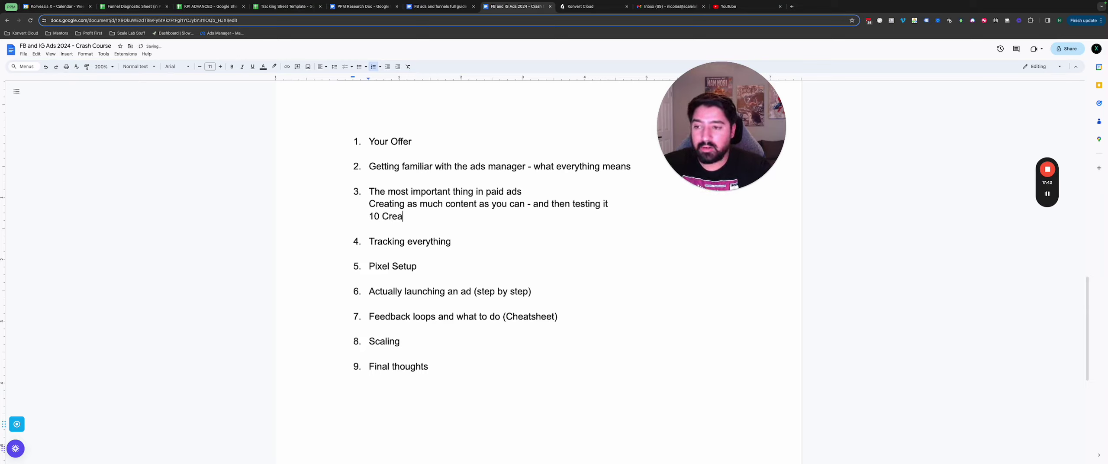
pyautogui.write('tives each ads')
pyautogui.press('BackSpace')
pyautogui.press('BackSpace')
pyautogui.press('BackSpace')
pyautogui.press('BackSpace')
pyautogui.press('BackSpace')
pyautogui.press('BackSpace')
pyautogui.press('BackSpace')
pyautogui.press('BackSpace')
pyautogui.press('BackSpace')
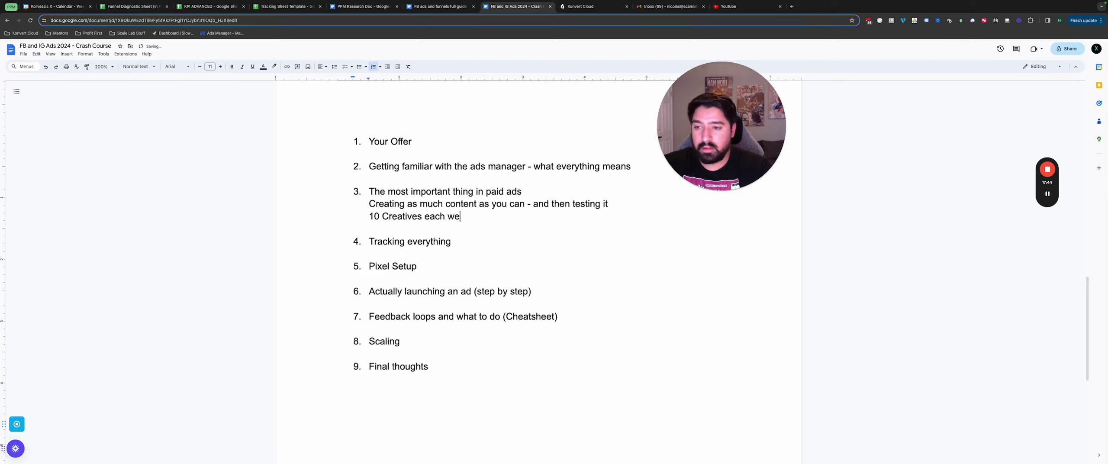
# Add the lines "5 copy", "3 headlines" and "Each week -" below "10 Creatives" in item 3
pyautogui.press('Return')
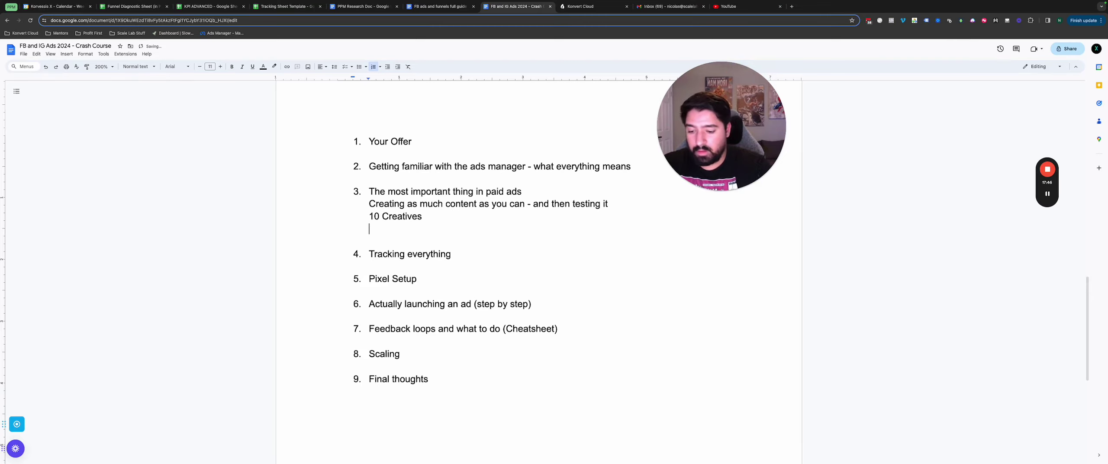
pyautogui.write('5 st')
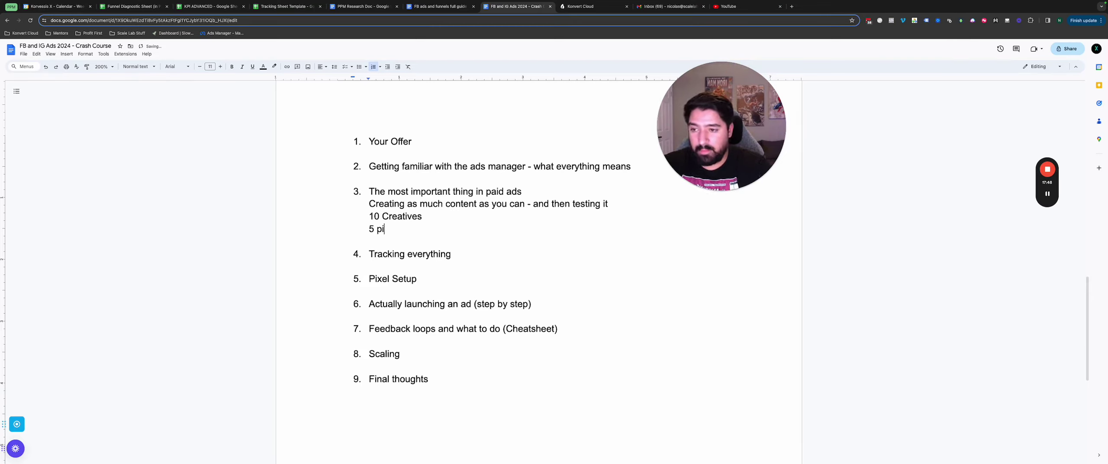
pyautogui.press('BackSpace')
pyautogui.press('BackSpace')
pyautogui.write('copy')
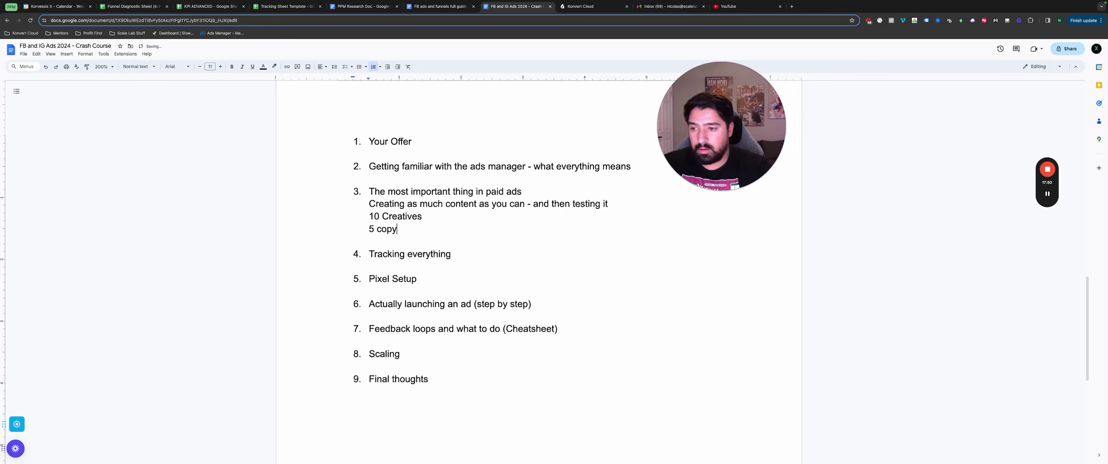
pyautogui.press('Return')
pyautogui.write('3 headlines')
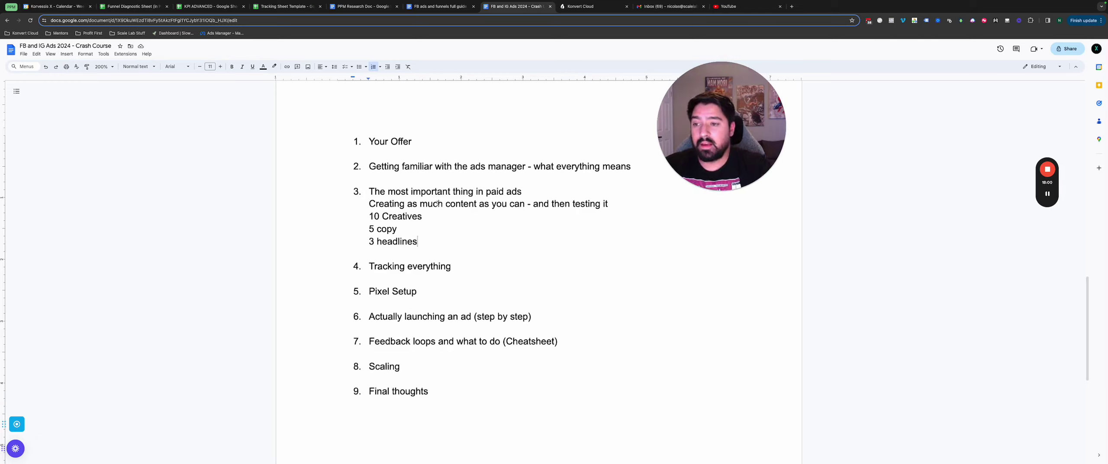
pyautogui.press('Return')
pyautogui.write('Each week -')
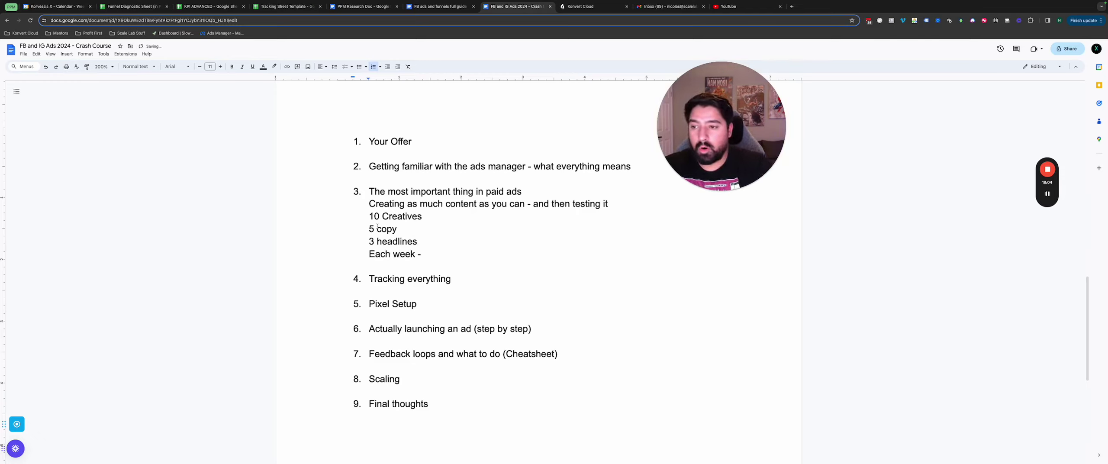
# Highlight the creatives, copy and headlines lines of item 3 one after another
pyautogui.tripleClick(428, 218)
pyautogui.tripleClick(416, 231)
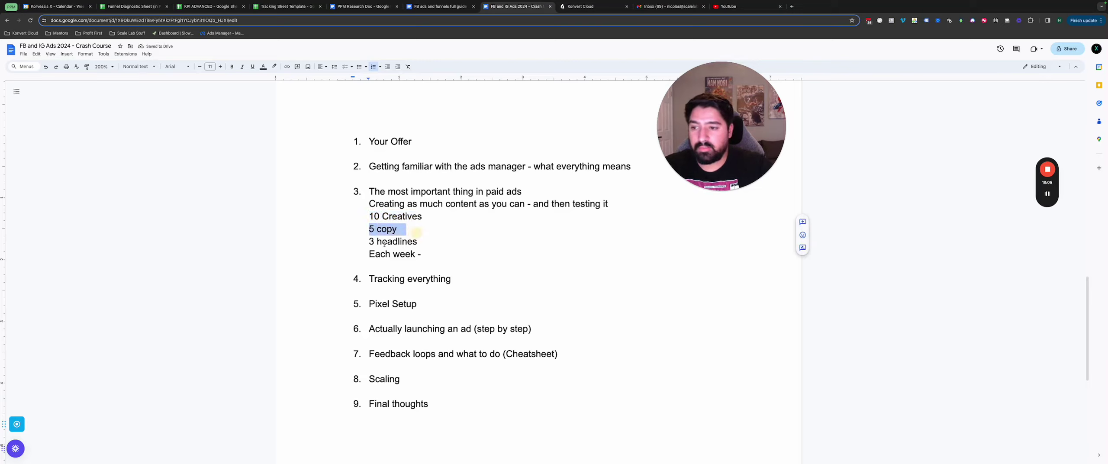
pyautogui.tripleClick(449, 242)
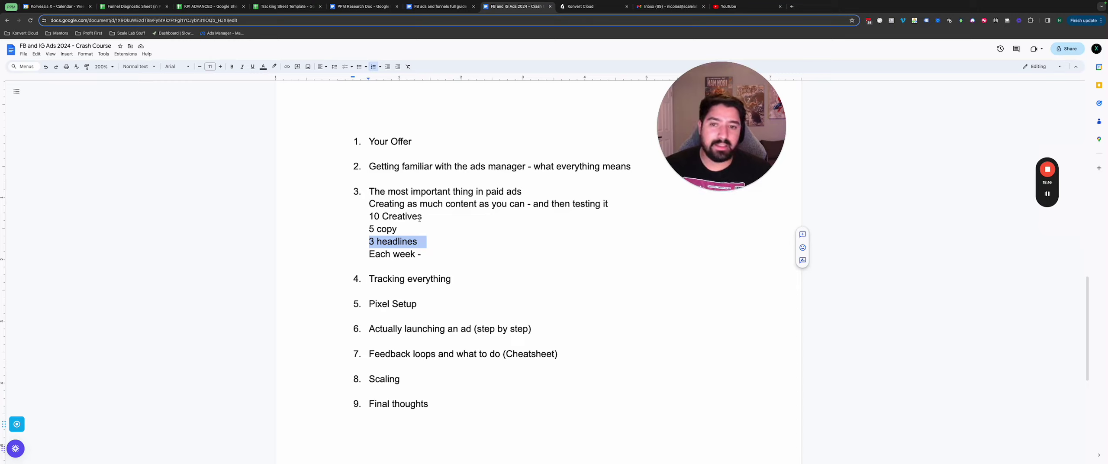
# Change the three quantities in item 3 to ranges: "5-10 Creatives", "2-5 copy" and "1-3 headlines"
pyautogui.click(370, 216)
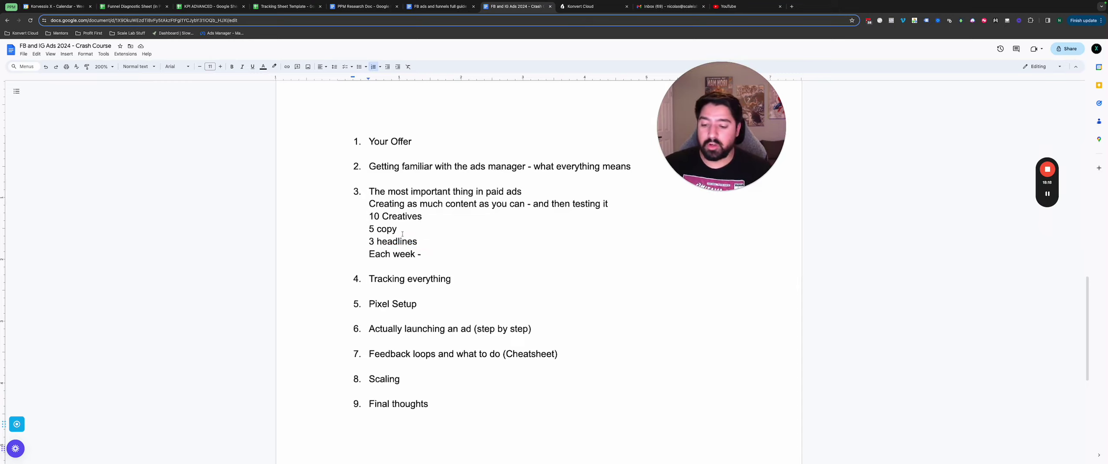
pyautogui.write('5')
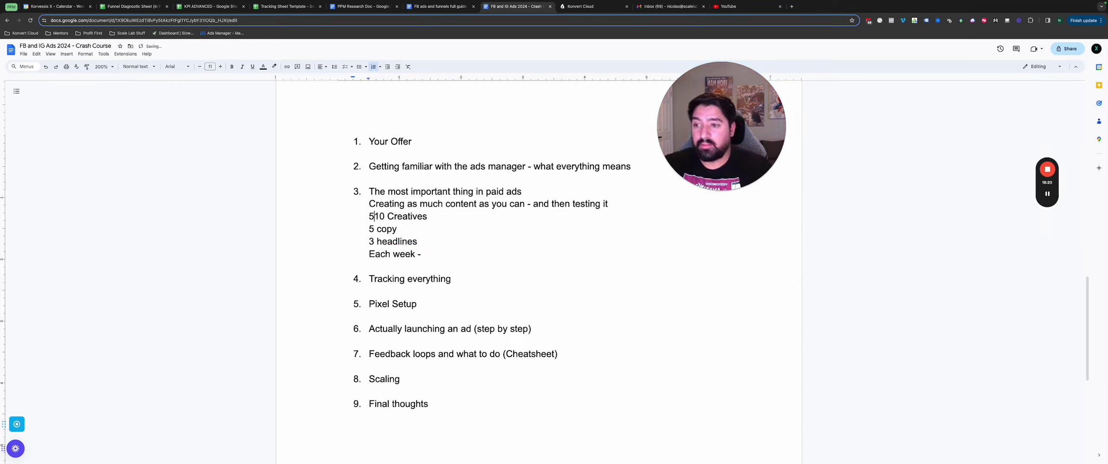
pyautogui.write('-')
pyautogui.click(370, 229)
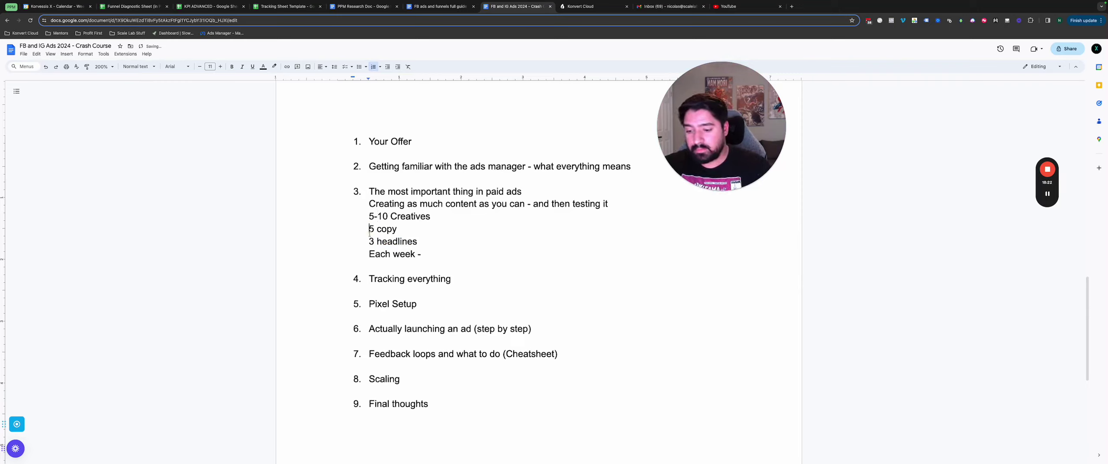
pyautogui.write('2-')
pyautogui.click(370, 242)
pyautogui.write('1-')
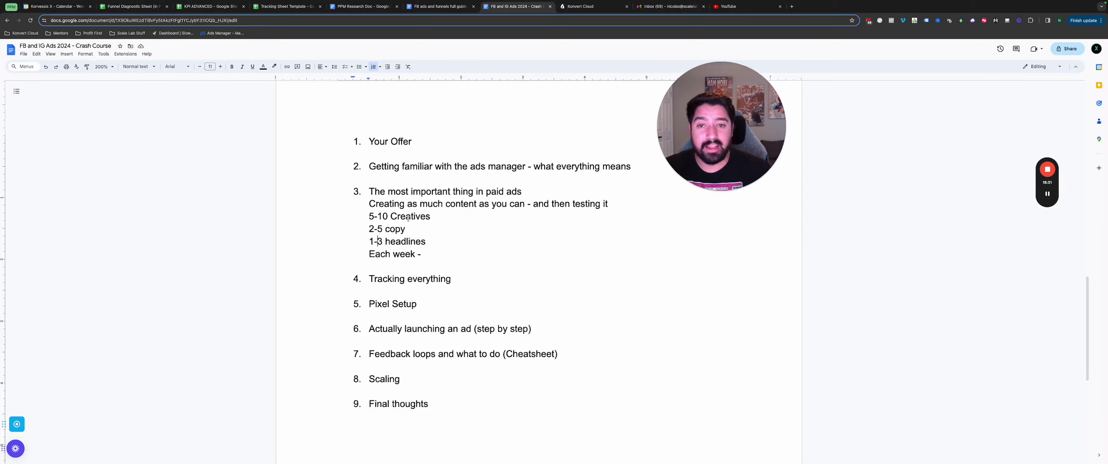
# Highlight the creatives, copy and headlines range lines together and review the rest of the outline
pyautogui.moveTo(369, 217); pyautogui.dragTo(445, 241)
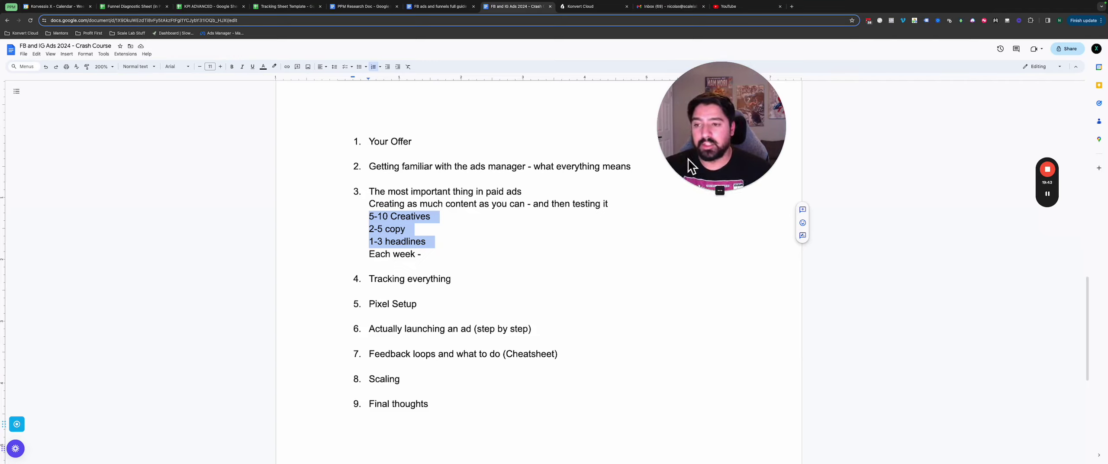
pyautogui.click(1056, 199)
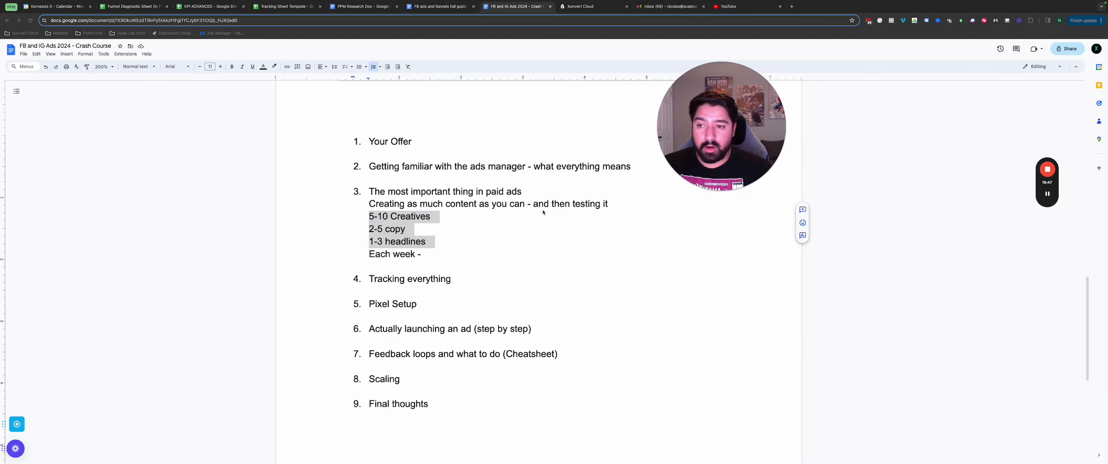
pyautogui.scroll(-1, 543, 212)
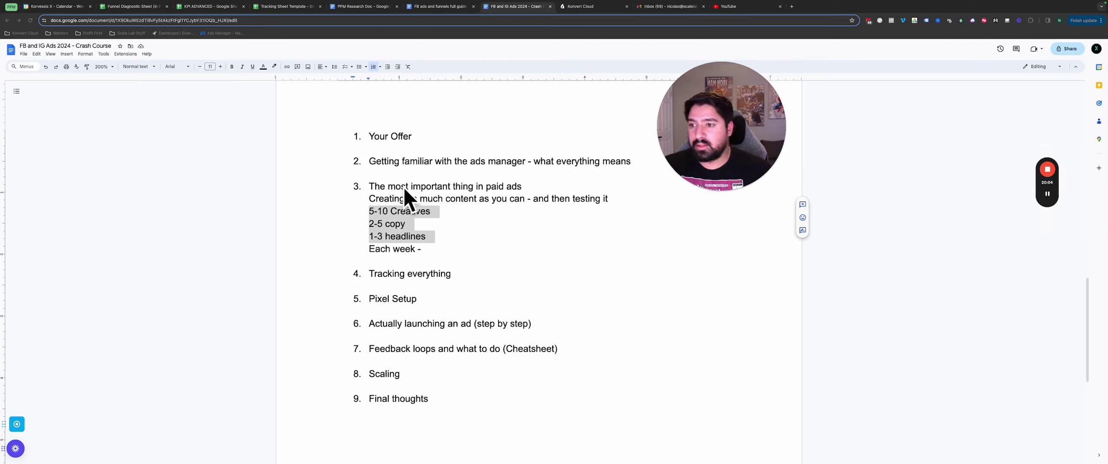
pyautogui.scroll(-1, 388, 200)
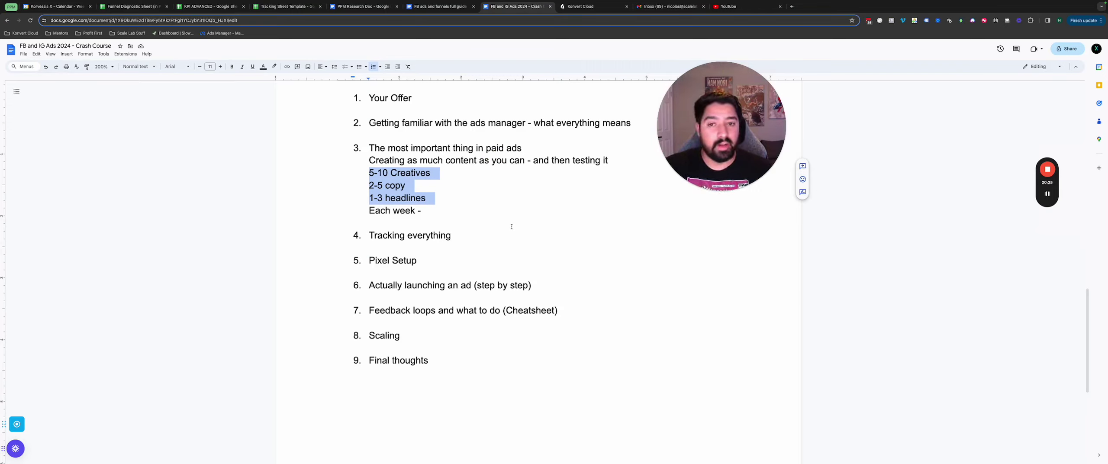
# Switch to Ads Manager, return to the campaigns list, clear the Ad Pack Winners 2.0 selection and examine the Health Hack: Prospecting results
pyautogui.hotkey('ctrl', 'Up')
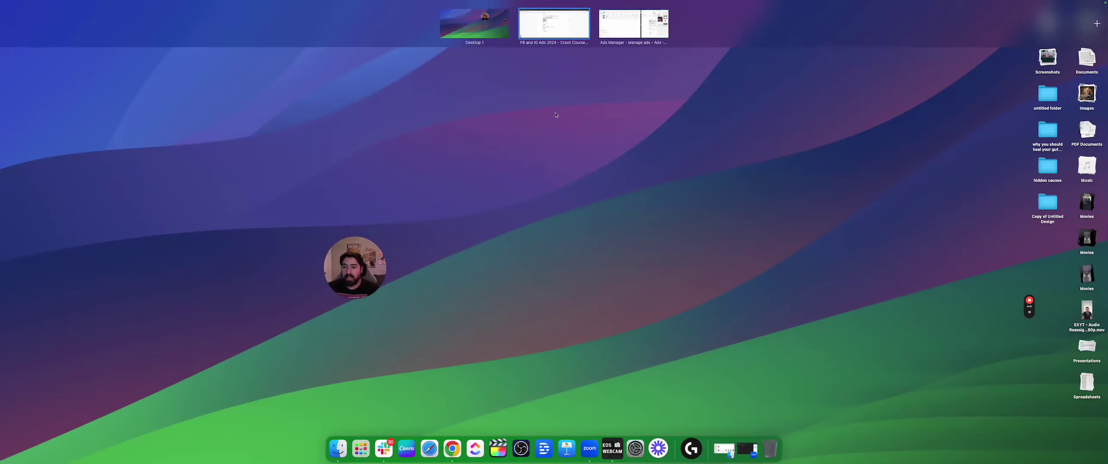
pyautogui.click(631, 26)
pyautogui.click(31, 67)
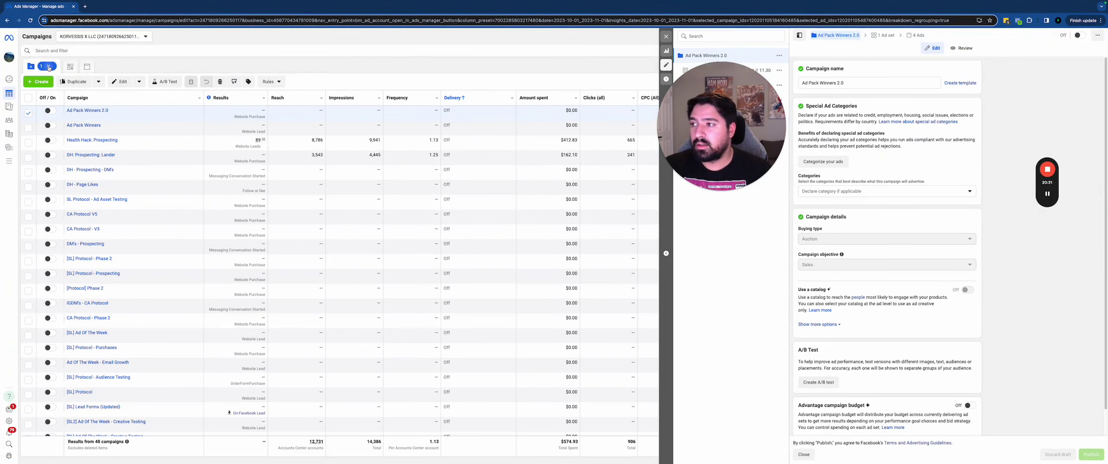
pyautogui.click(48, 68)
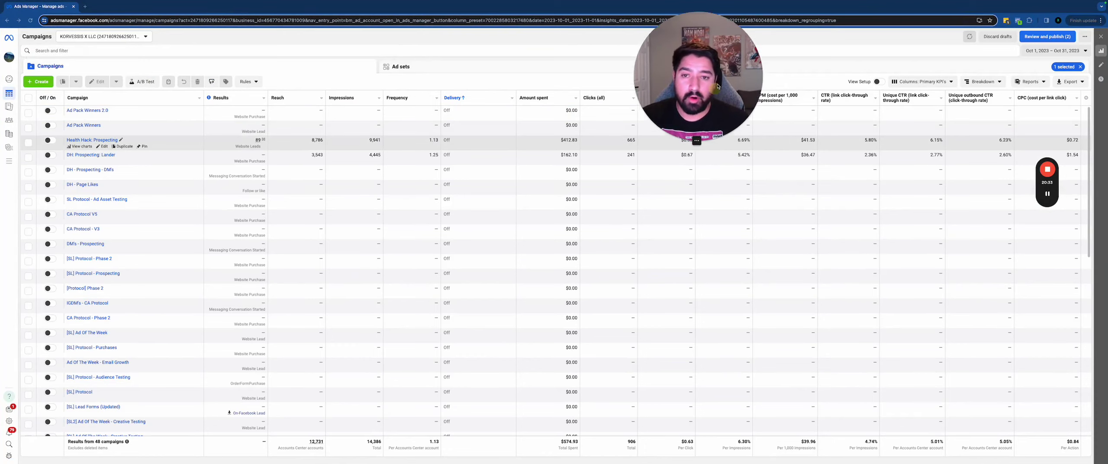
pyautogui.moveTo(693, 89)
pyautogui.mouseDown()
pyautogui.moveTo(705, 76)
pyautogui.moveTo(800, 342)
pyautogui.moveTo(805, 257)
pyautogui.moveTo(821, 259)
pyautogui.mouseUp()
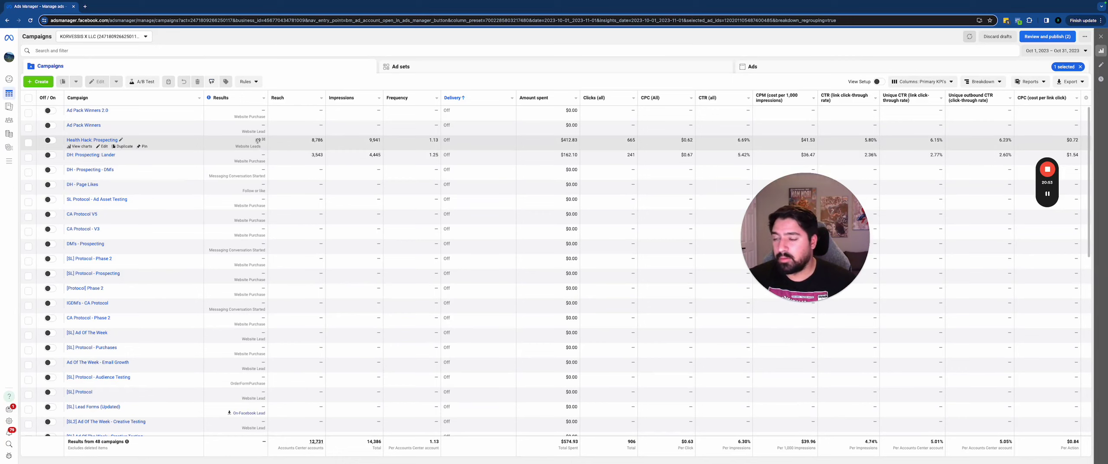
pyautogui.moveTo(251, 142)
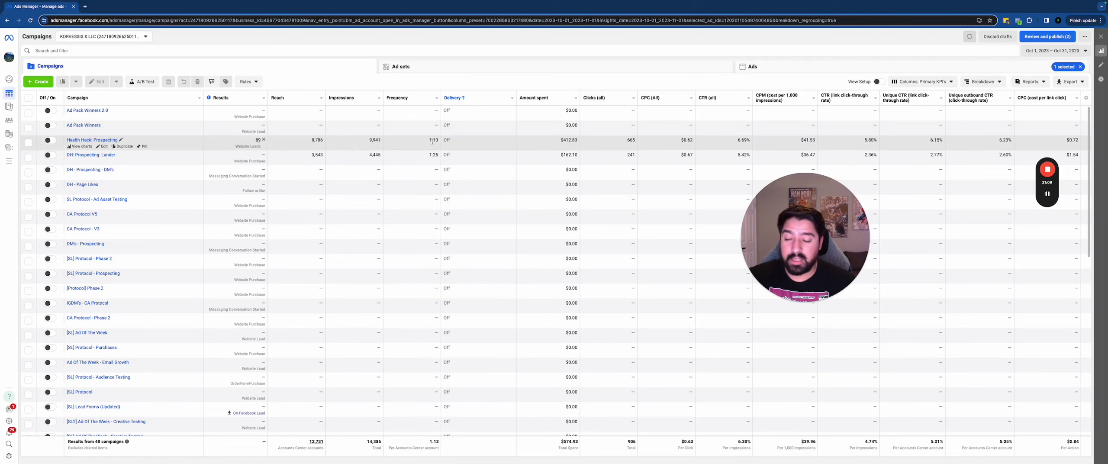
# Switch back to the crash course outline and review the items from the content testing targets down to final thoughts
pyautogui.hotkey('ctrl', 'Up')
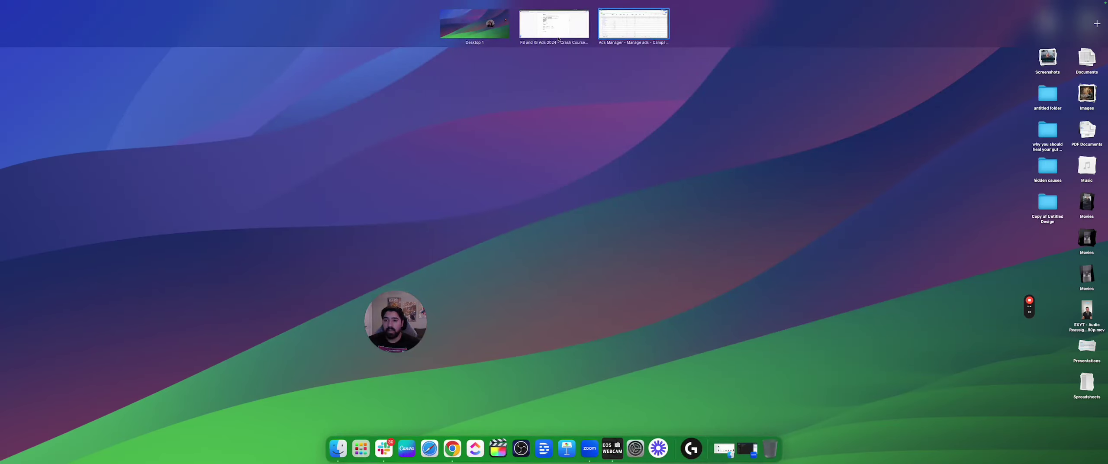
pyautogui.click(582, 52)
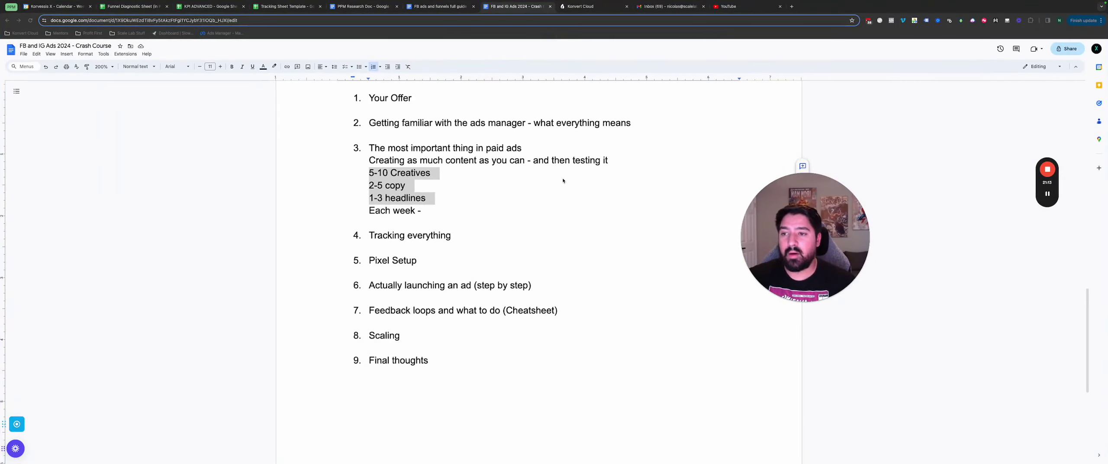
pyautogui.scroll(-2, 448, 225)
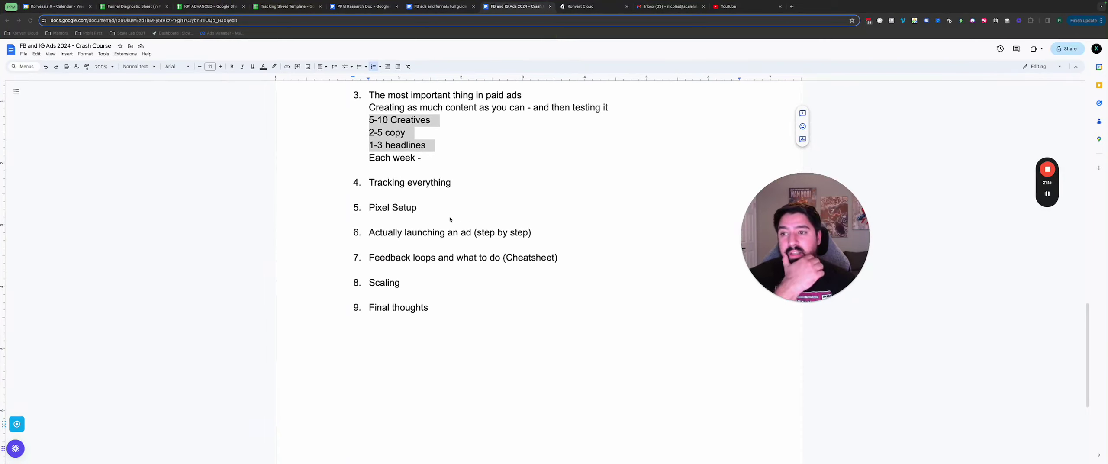
pyautogui.scroll(1, 458, 214)
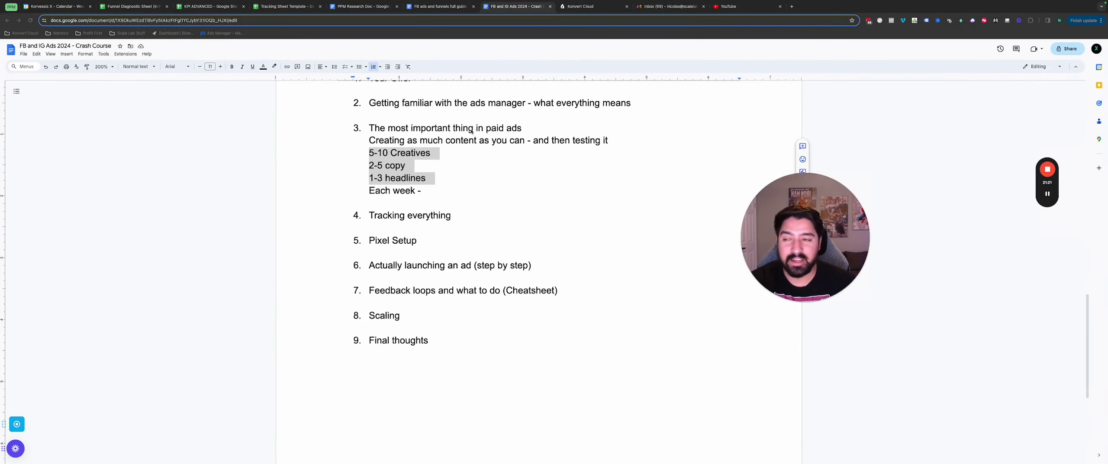
# Move the Tracking Sheet Template and KPI ADVANCED browser tabs beside the crash course outline and bring up the Tracking Sheet Template
pyautogui.moveTo(298, 6); pyautogui.dragTo(479, 8)
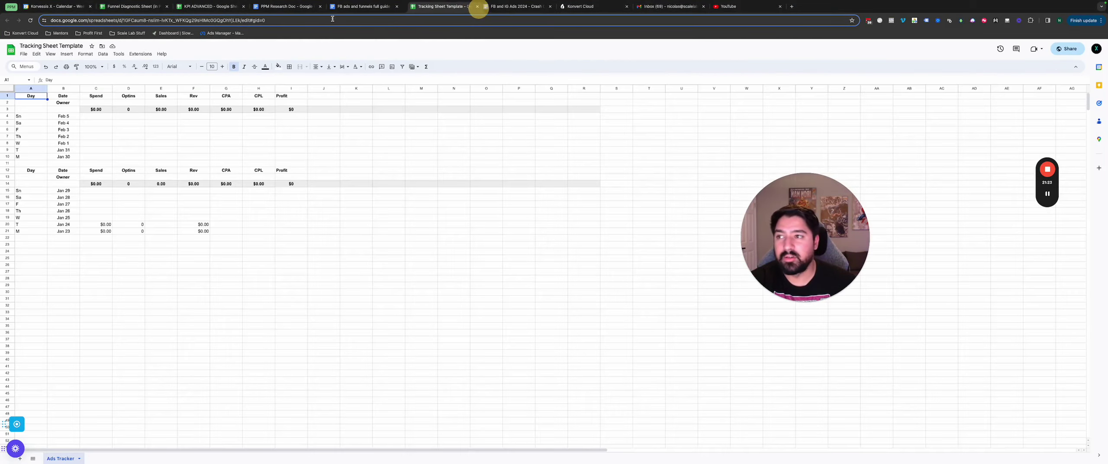
pyautogui.moveTo(210, 6); pyautogui.dragTo(441, 8)
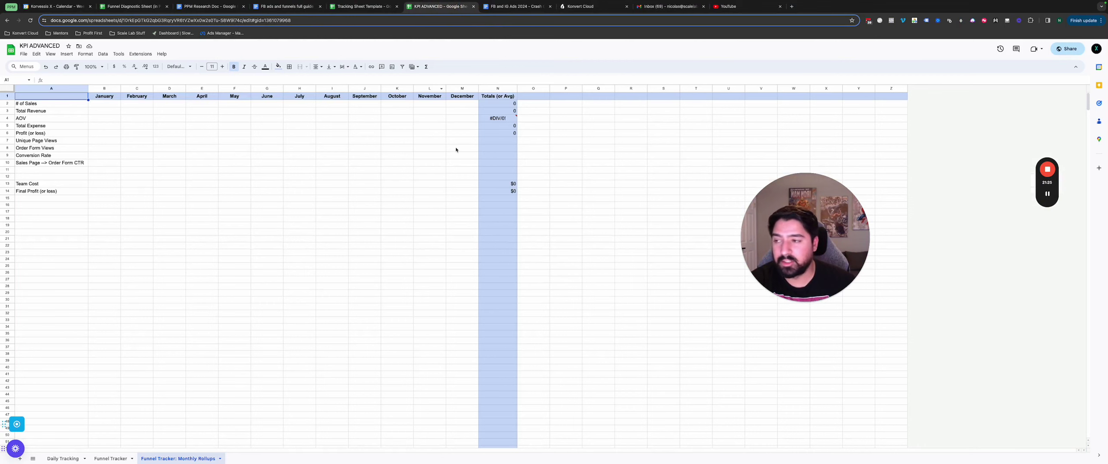
pyautogui.click(370, 7)
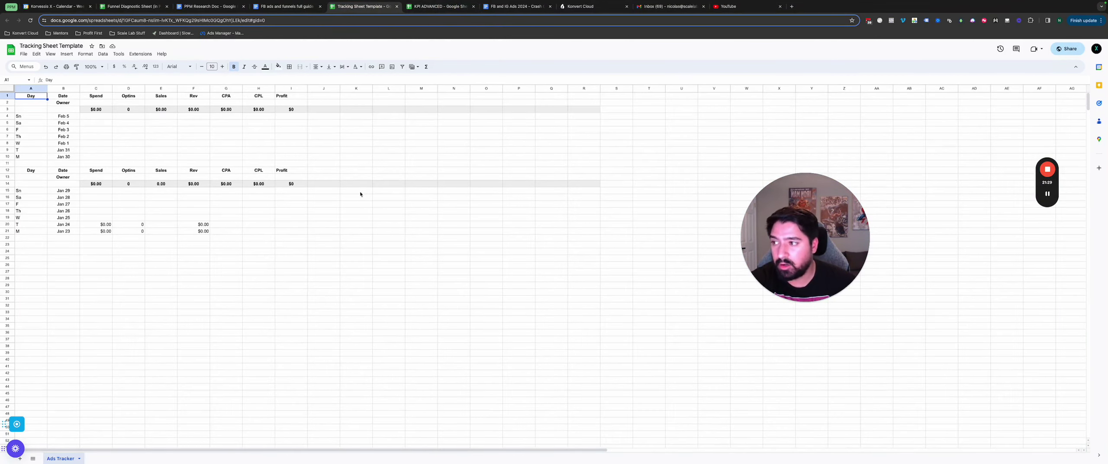
# Fill the Feb 5 row of the Ads Tracker with sample figures: Spend 10, Optins 1 and Sales 3
pyautogui.click(62, 232)
pyautogui.click(55, 115)
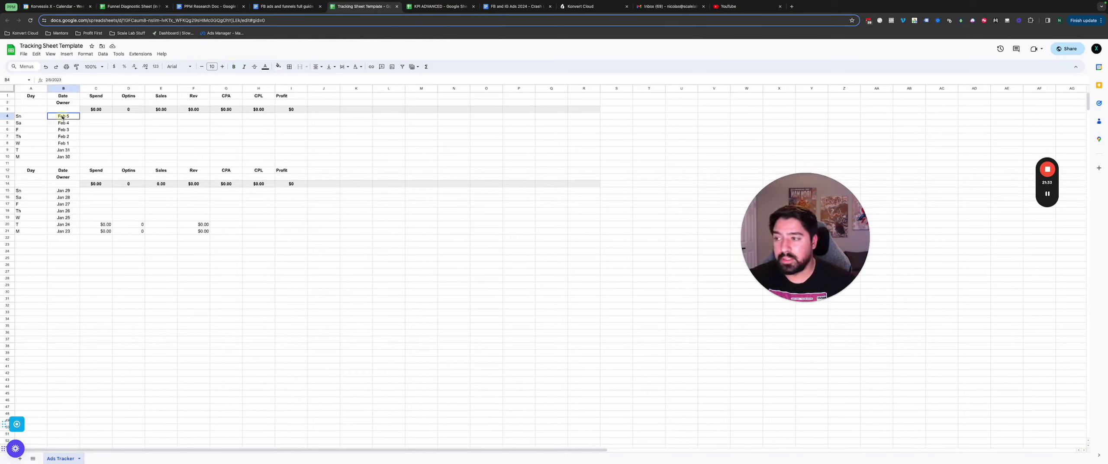
pyautogui.click(89, 117)
pyautogui.write('10')
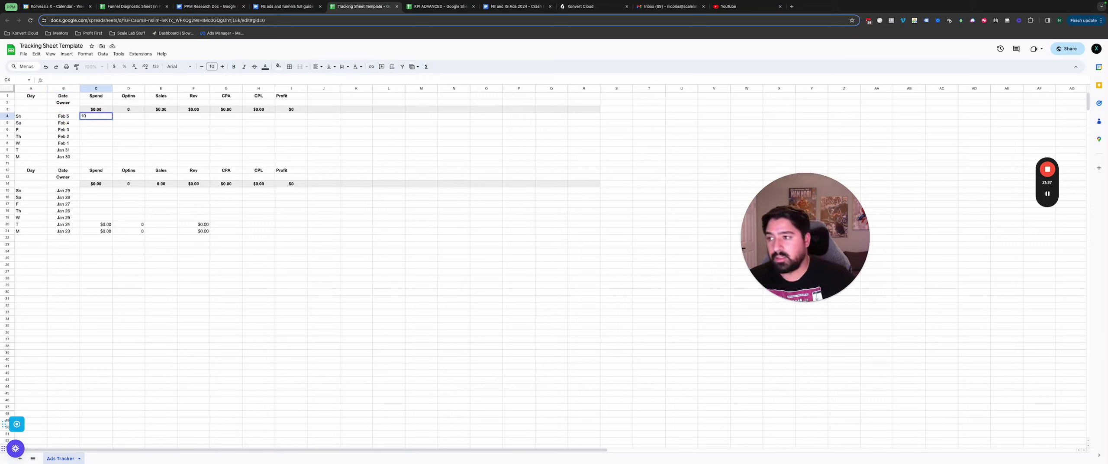
pyautogui.press('Tab')
pyautogui.write('1')
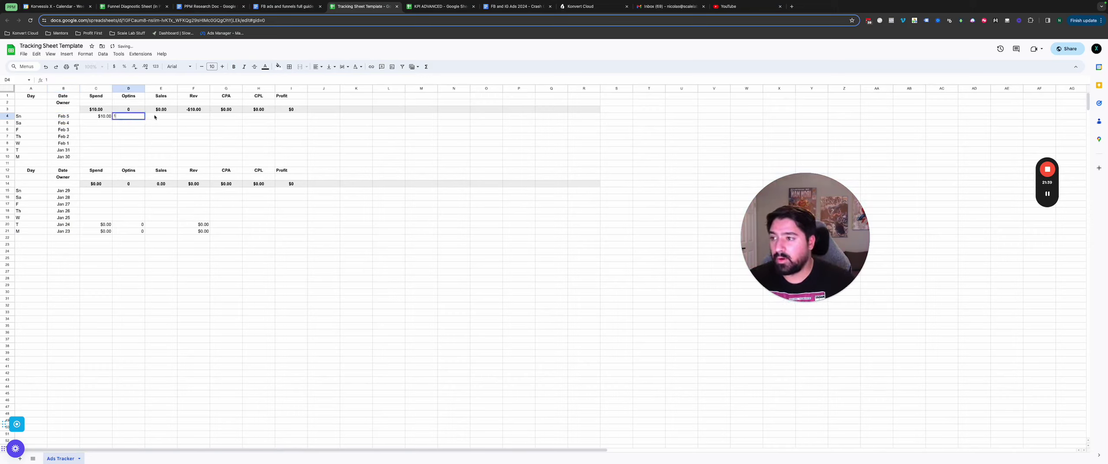
pyautogui.press('Tab')
pyautogui.write('3')
pyautogui.click(217, 129)
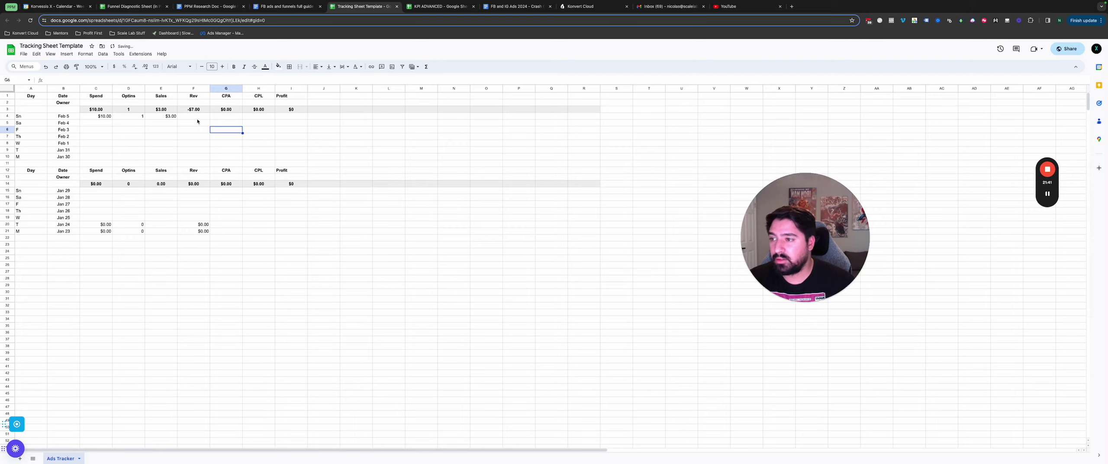
pyautogui.click(194, 116)
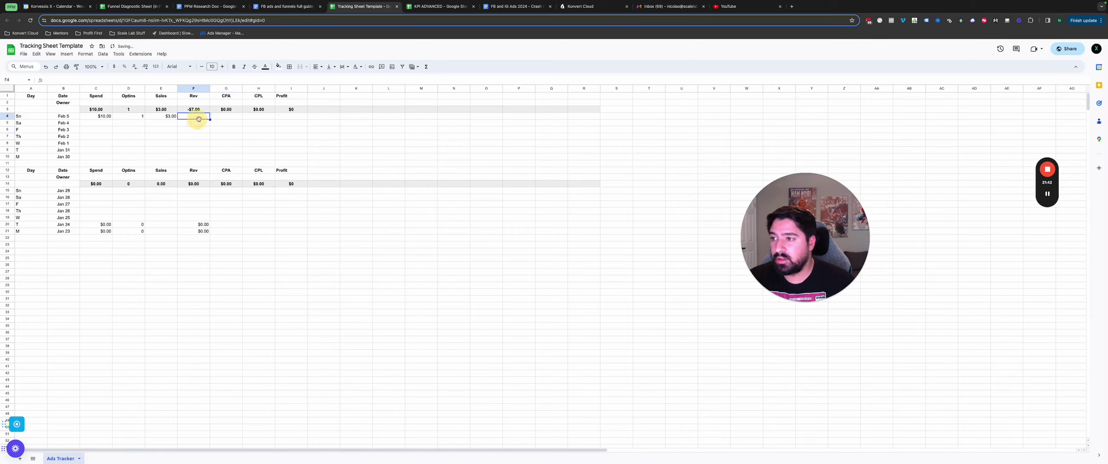
# Clear the sample Sales, Optins and Spend figures from the Feb 5 row
pyautogui.click(152, 117)
pyautogui.press('Delete')
pyautogui.press('Left')
pyautogui.press('Delete')
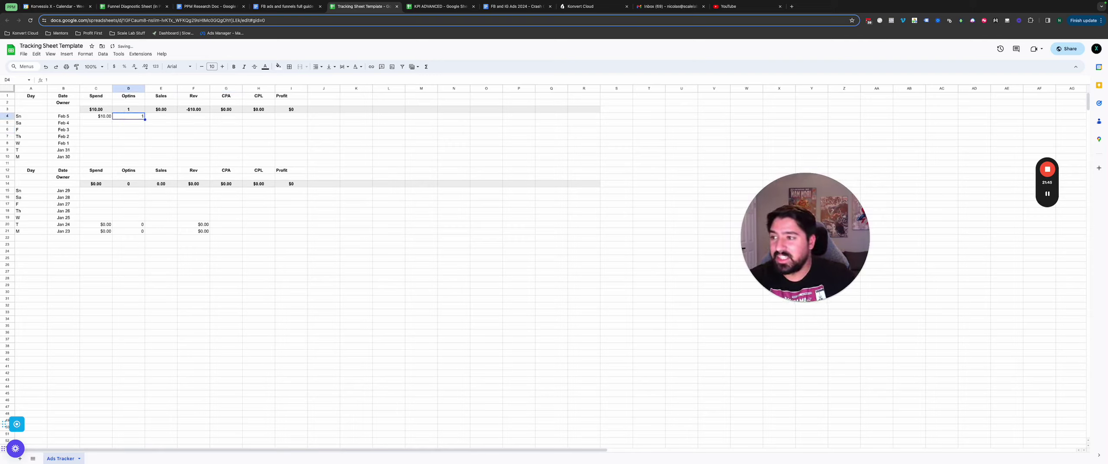
pyautogui.press('Left')
pyautogui.press('Delete')
pyautogui.press('Down')
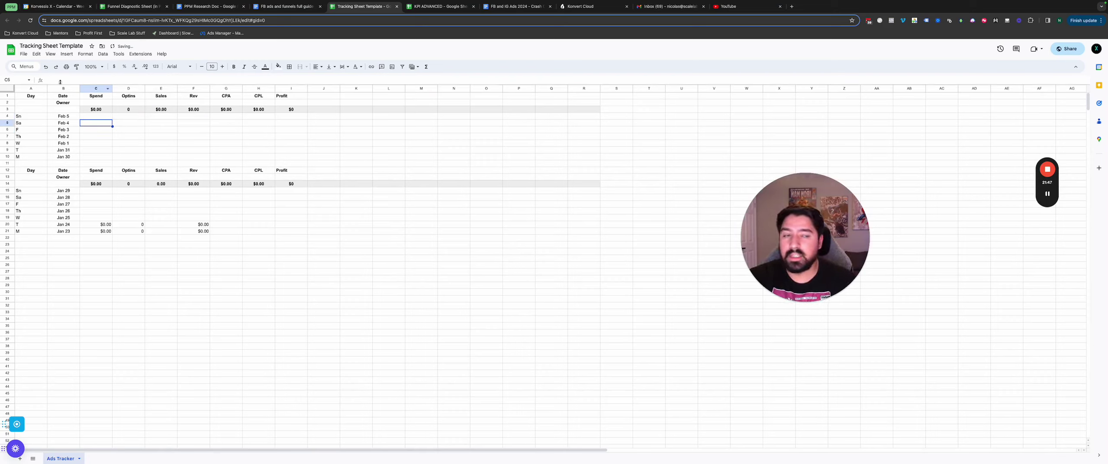
# Locate the option for making a copy of the template and highlight the Optins and Sales columns
pyautogui.click(23, 54)
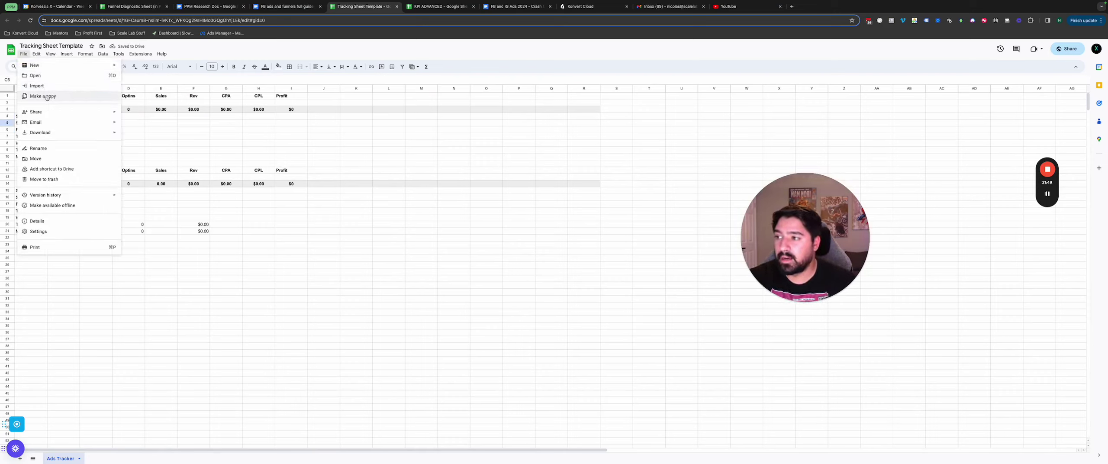
pyautogui.click(158, 116)
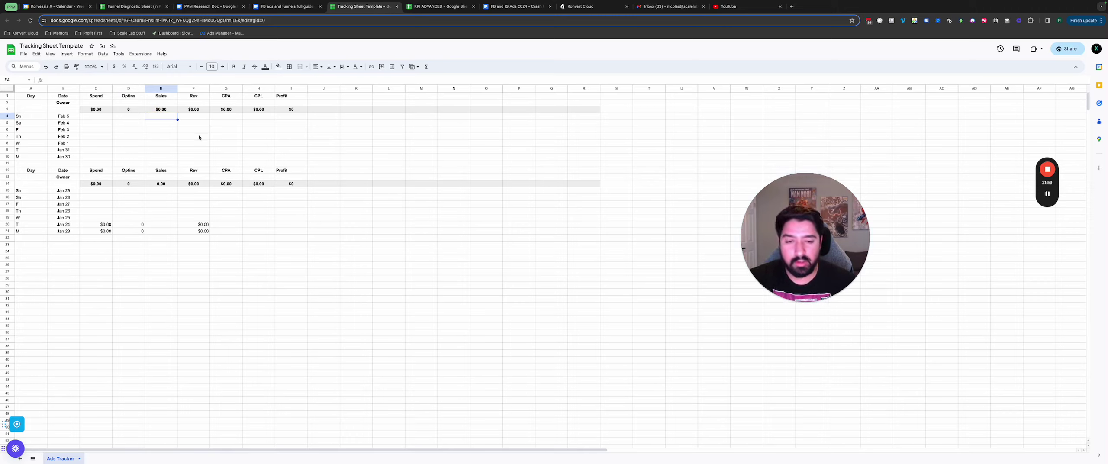
pyautogui.click(131, 88)
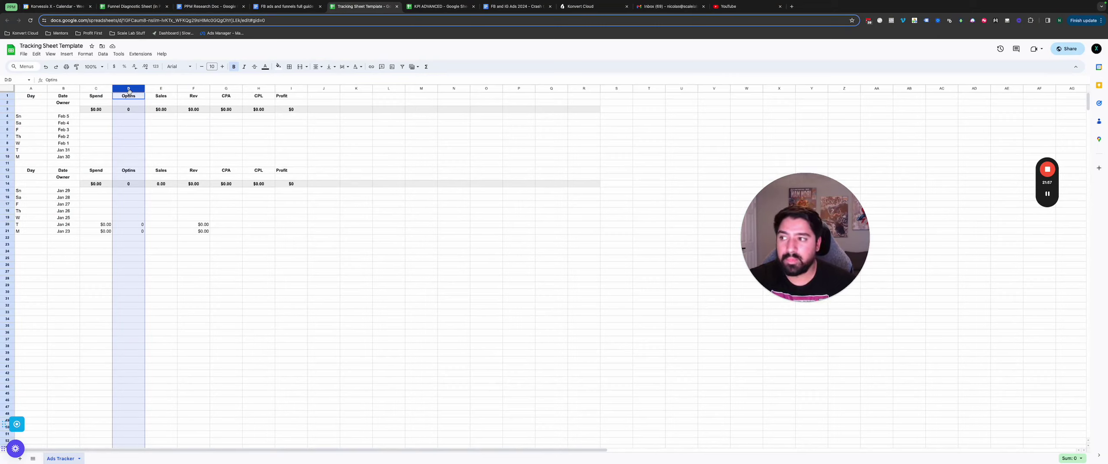
pyautogui.click(152, 89)
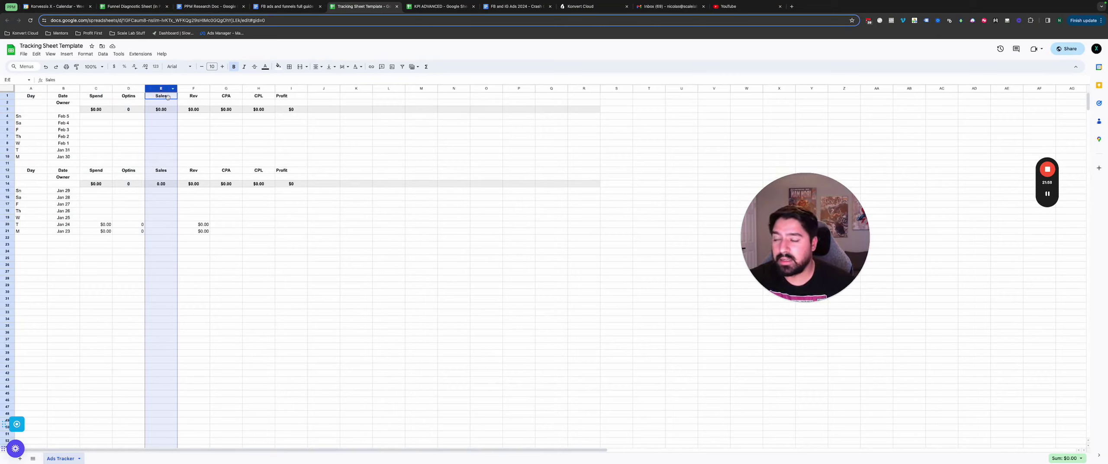
# Insert a column between Optins and Sales in the Ads Tracker and title it "Add to Carts"
pyautogui.rightClick(132, 90)
pyautogui.click(178, 150)
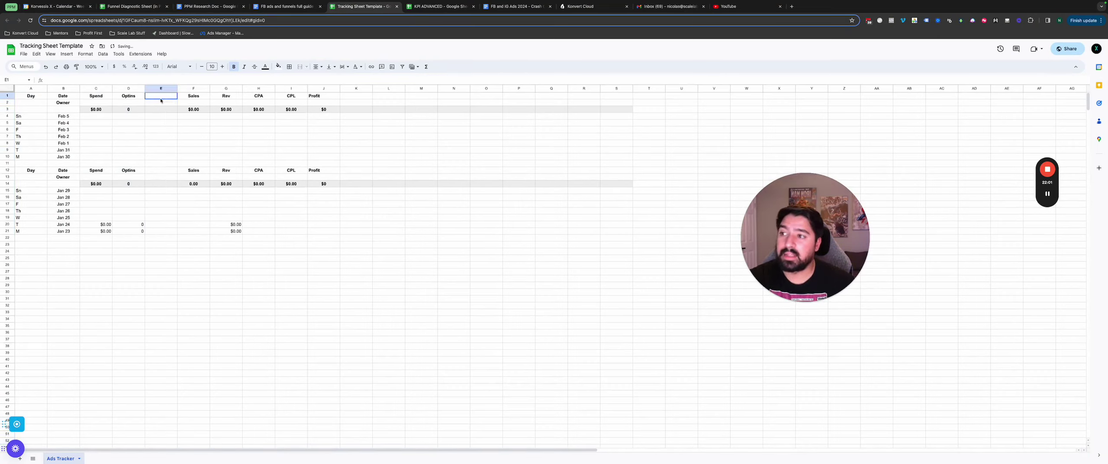
pyautogui.write('Add to Carts')
pyautogui.click(178, 158)
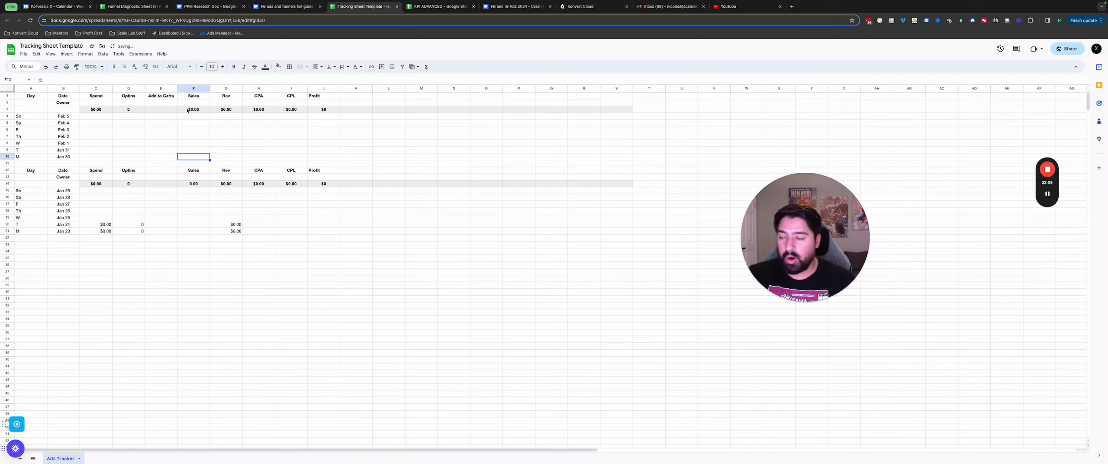
# Delete the "Add to Carts" column from the Ads Tracker
pyautogui.rightClick(162, 89)
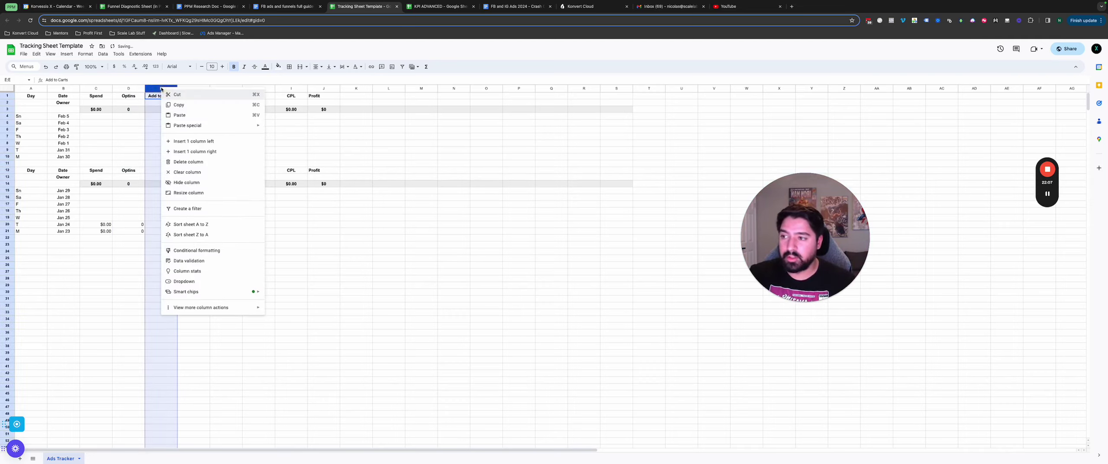
pyautogui.click(197, 161)
pyautogui.click(227, 143)
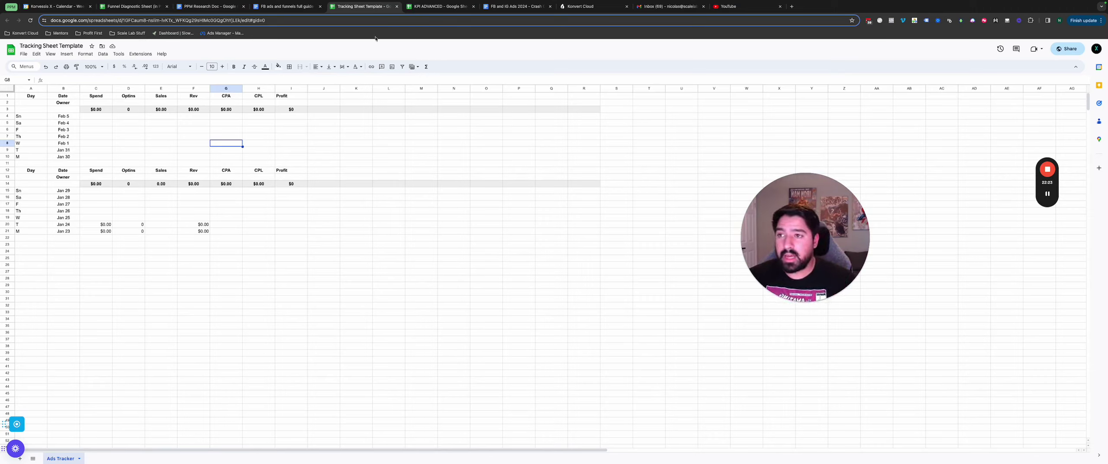
# Switch to the KPI ADVANCED spreadsheet, view the Daily Tracking sheet and go through the weekly metrics on the Funnel Tracker sheet
pyautogui.click(438, 7)
pyautogui.click(82, 459)
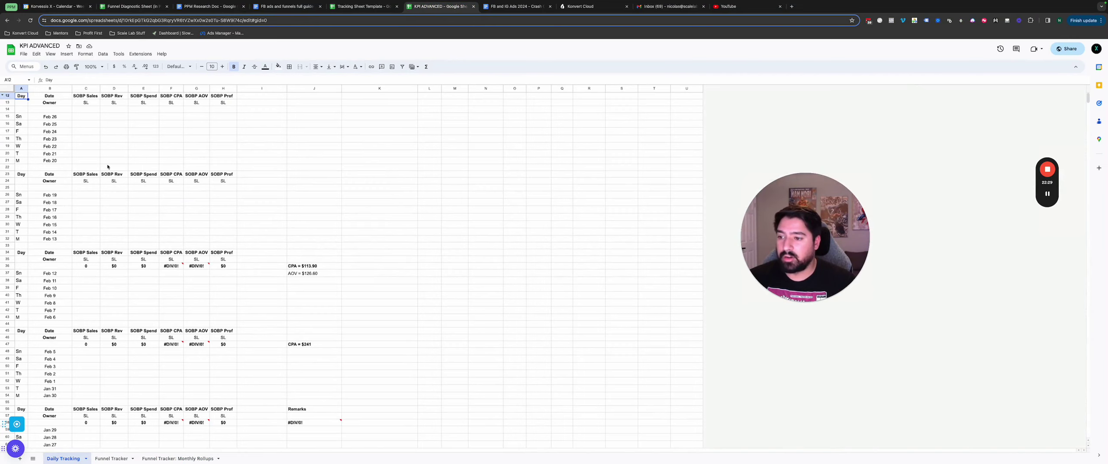
pyautogui.click(111, 458)
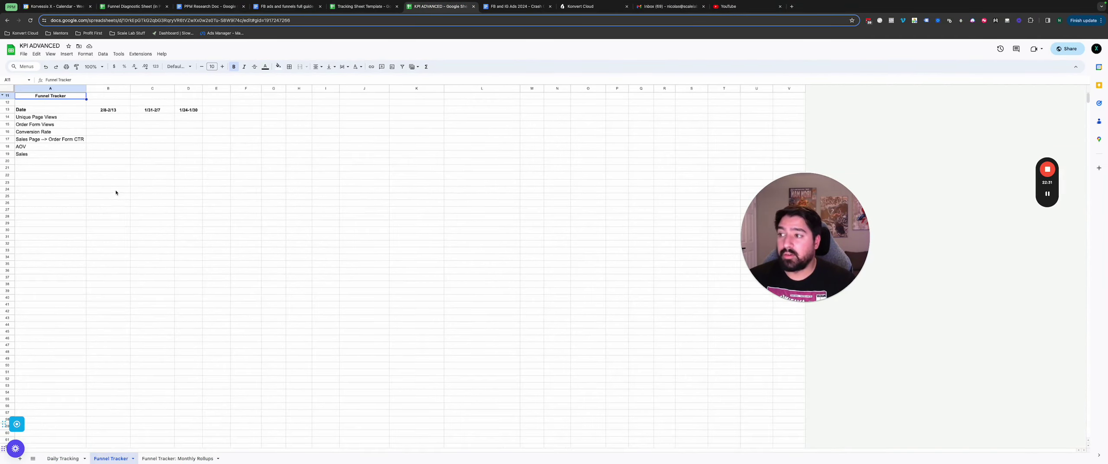
pyautogui.click(109, 112)
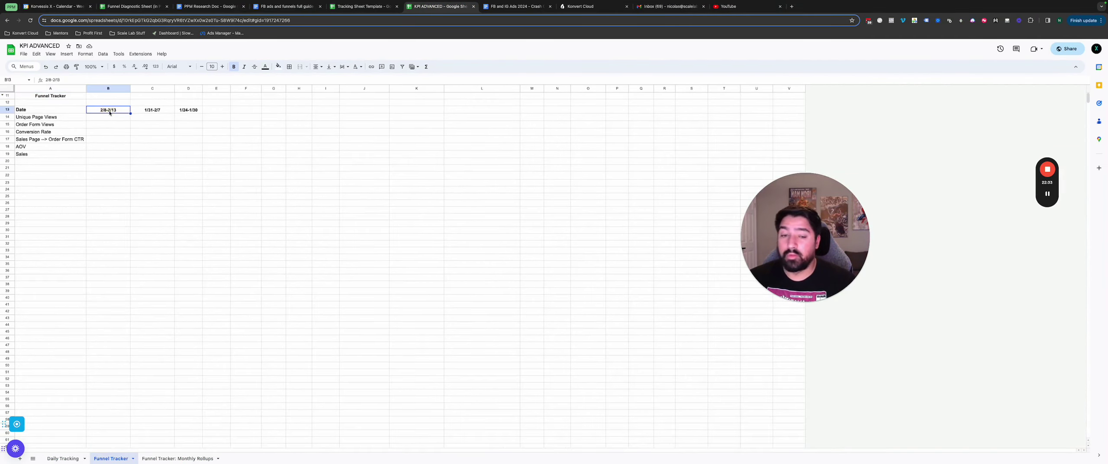
pyautogui.moveTo(64, 117); pyautogui.dragTo(96, 152)
pyautogui.click(70, 118)
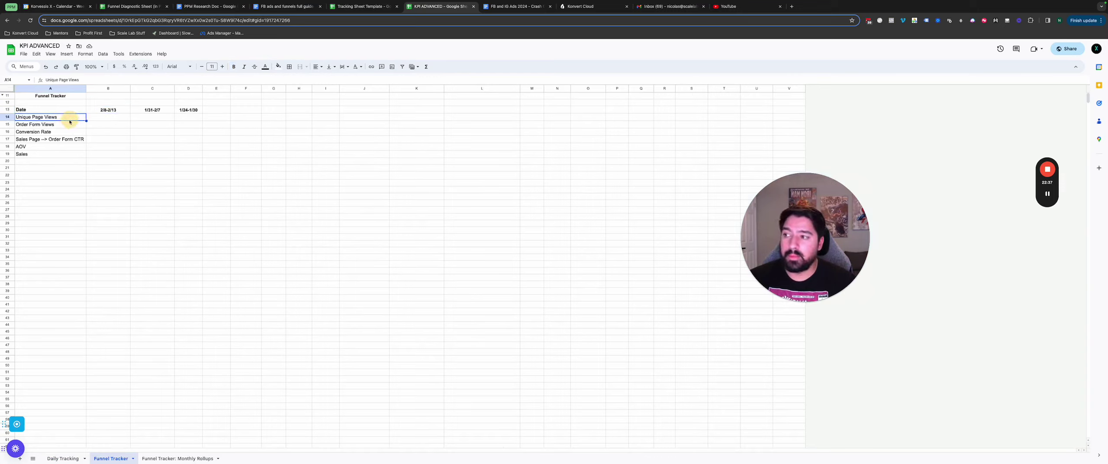
pyautogui.click(67, 124)
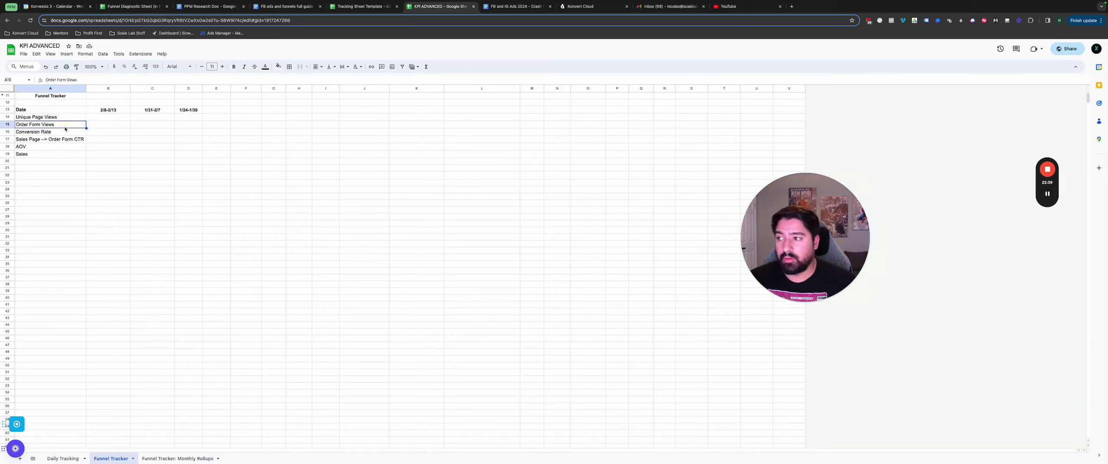
pyautogui.click(62, 130)
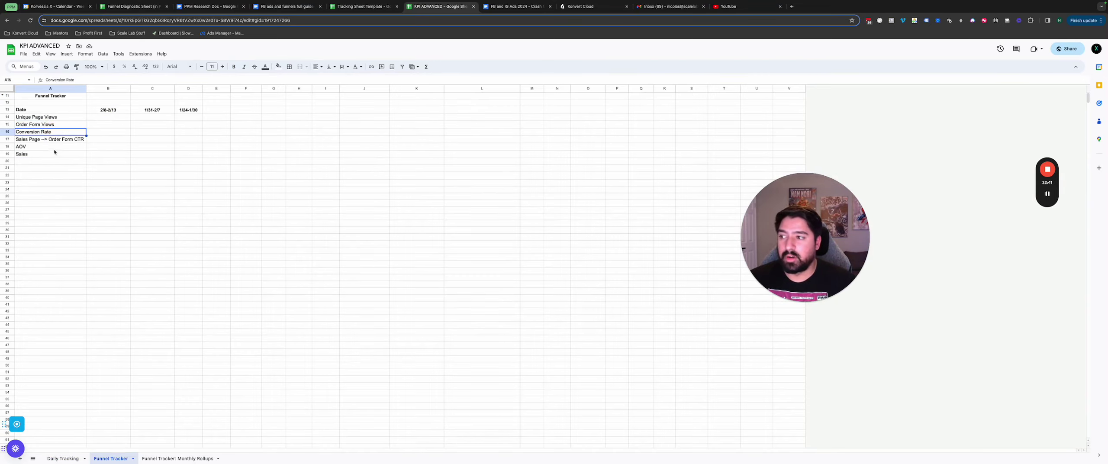
pyautogui.click(54, 148)
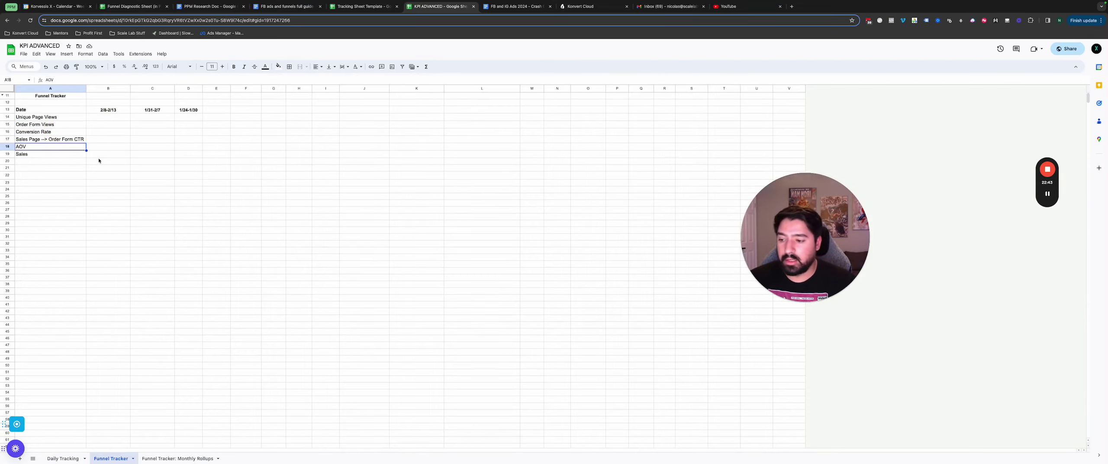
# Examine January's sales, revenue, team cost and final profit cells on Funnel Tracker: Monthly Rollups, and return to the crash course outline
pyautogui.click(181, 458)
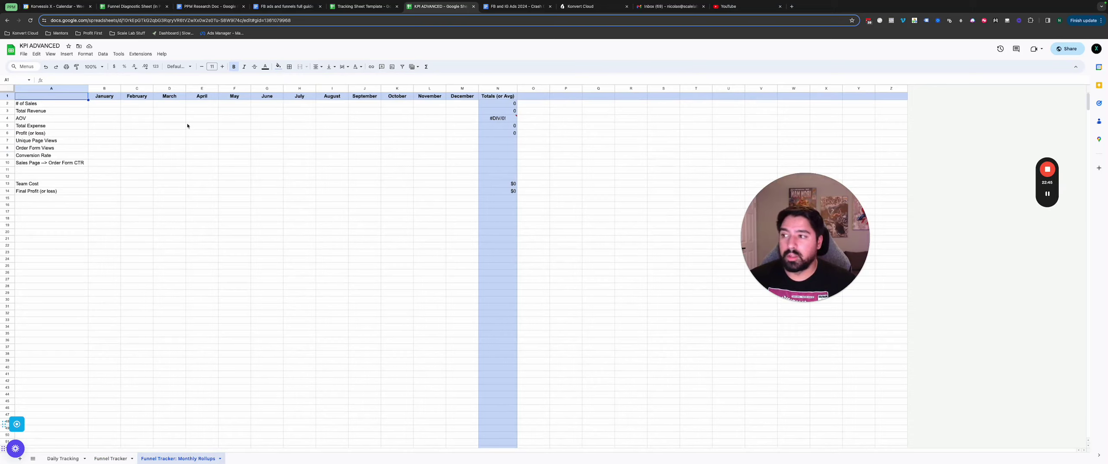
pyautogui.click(112, 106)
pyautogui.click(108, 113)
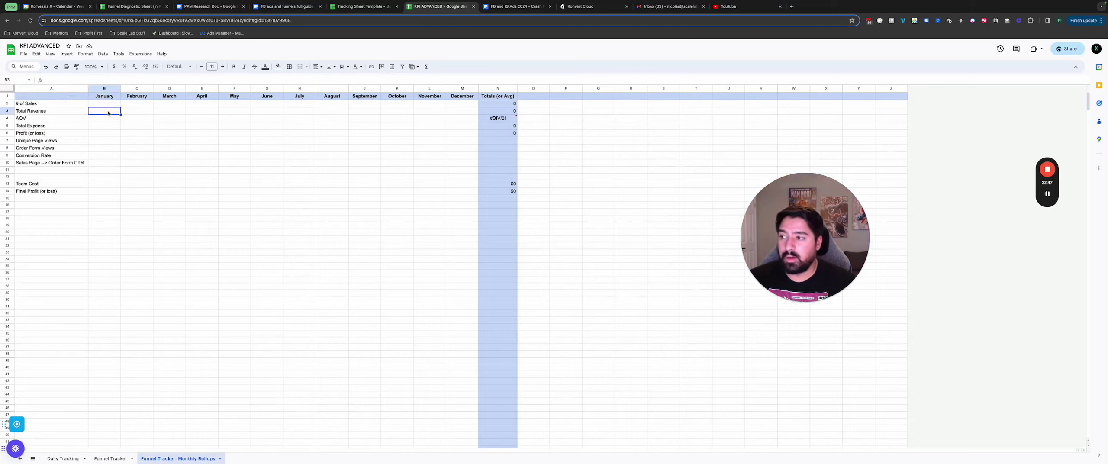
pyautogui.click(97, 185)
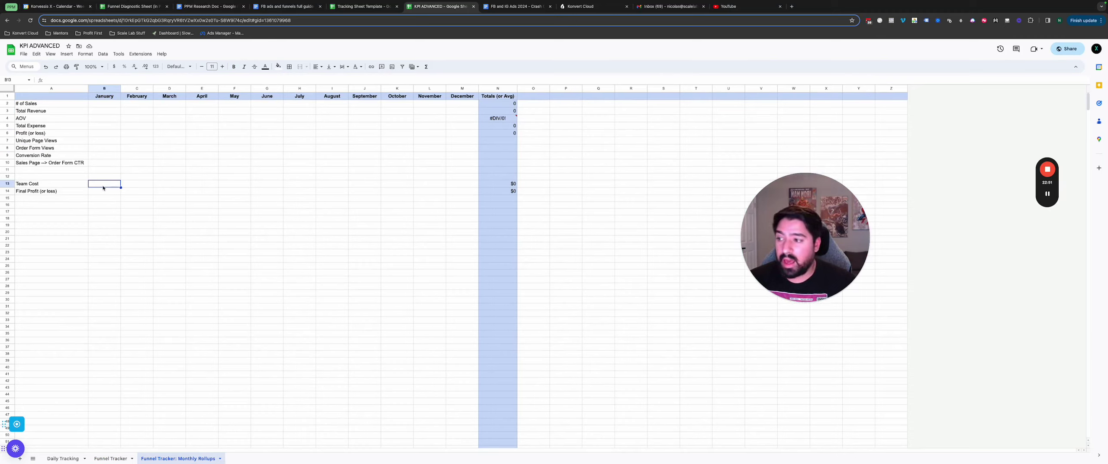
pyautogui.click(103, 195)
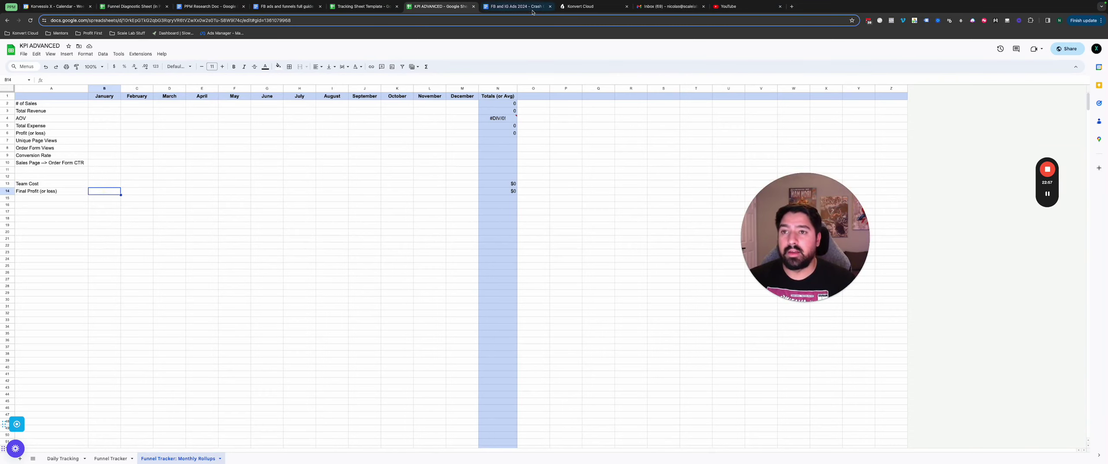
pyautogui.click(361, 6)
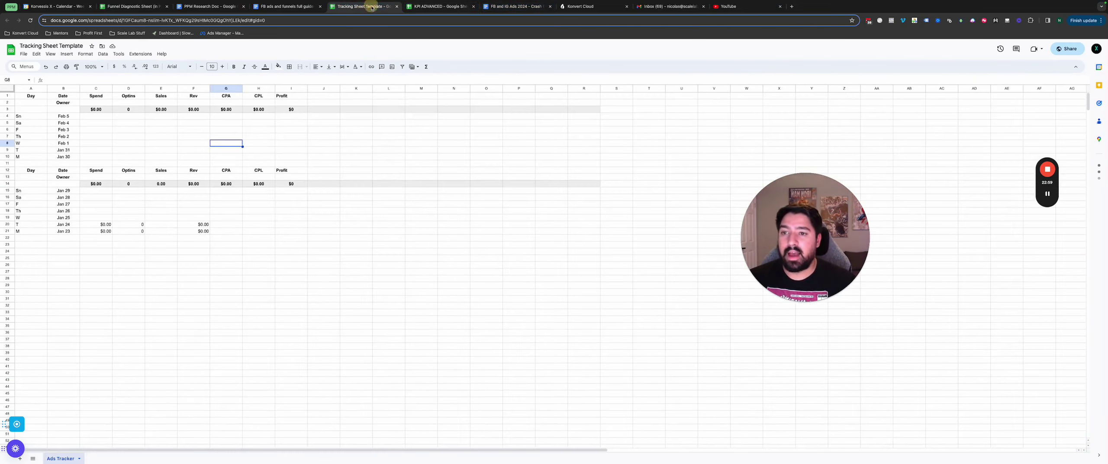
pyautogui.click(508, 9)
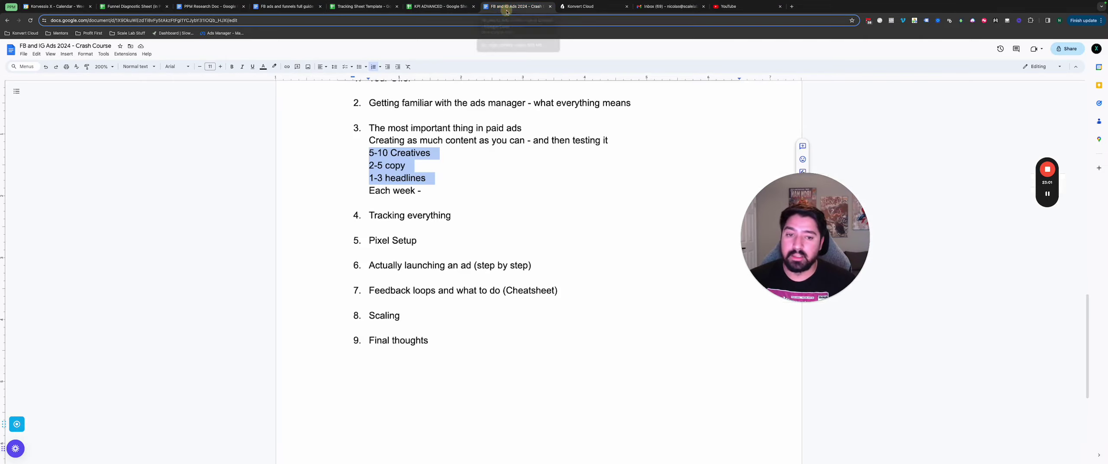
# Go through the outline points on the most important thing in paid ads, tracking everything and Pixel Setup
pyautogui.moveTo(455, 213); pyautogui.dragTo(369, 215)
pyautogui.click(443, 223)
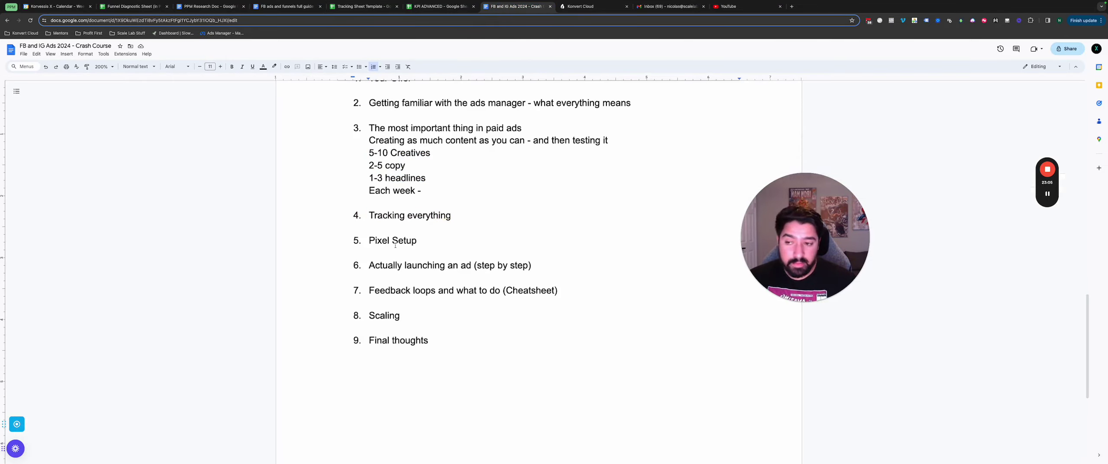
pyautogui.scroll(-1, 394, 245)
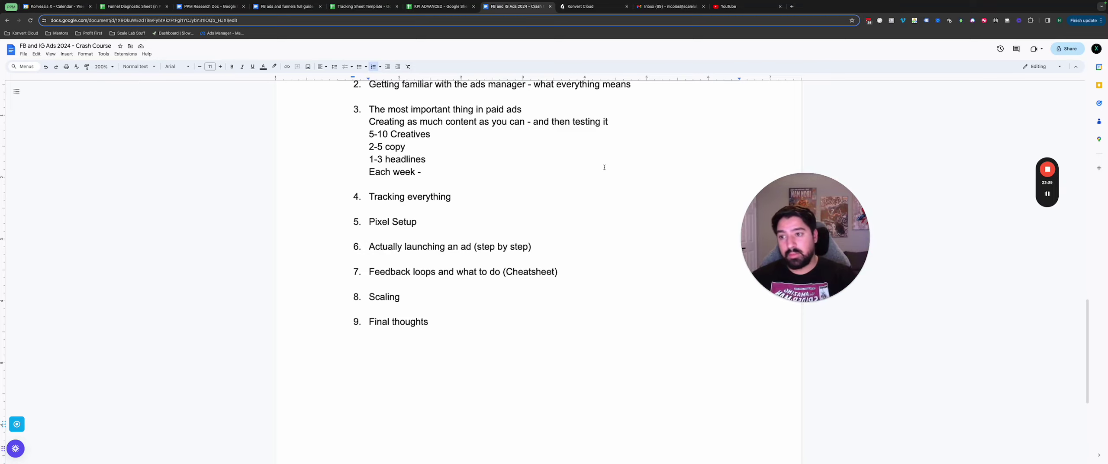
pyautogui.scroll(1, 603, 165)
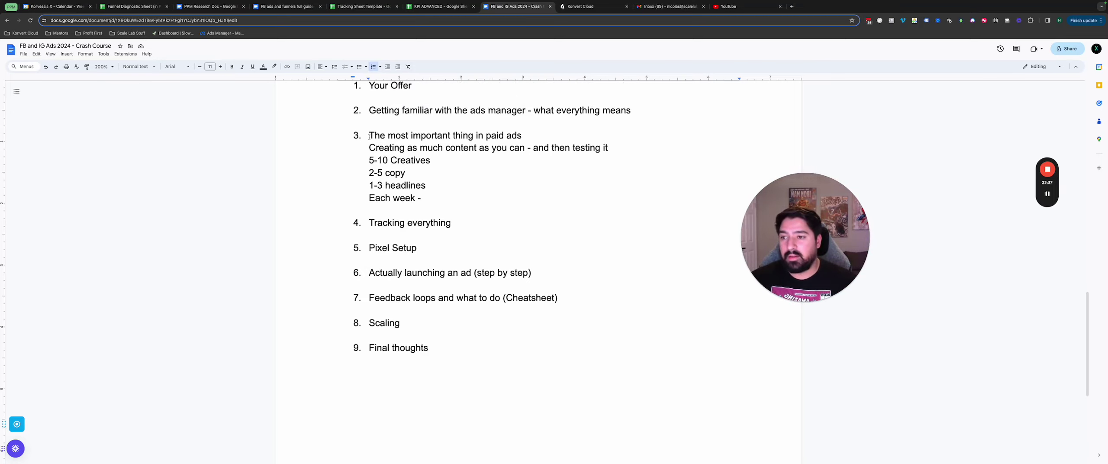
pyautogui.moveTo(368, 136); pyautogui.dragTo(521, 136)
pyautogui.doubleClick(513, 136)
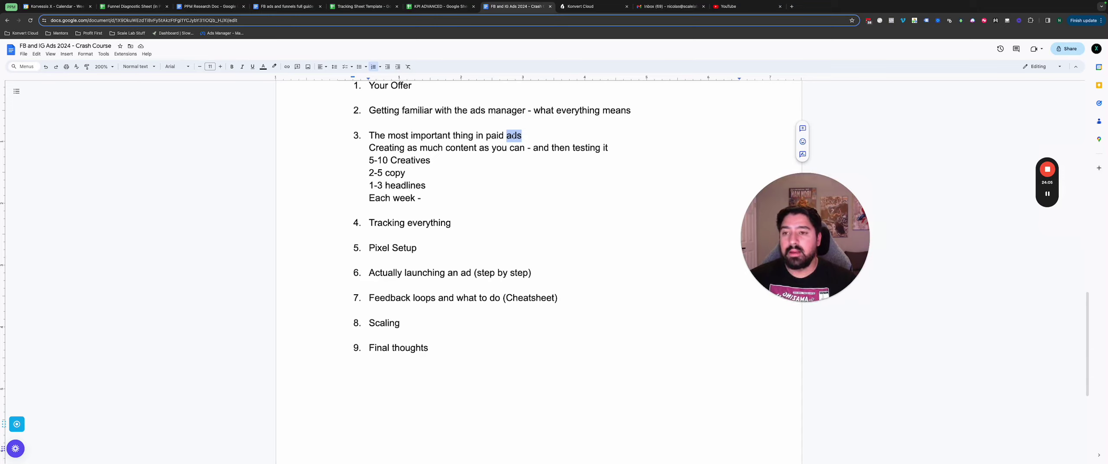
pyautogui.doubleClick(419, 224)
pyautogui.click(497, 223)
pyautogui.moveTo(418, 249); pyautogui.dragTo(365, 249)
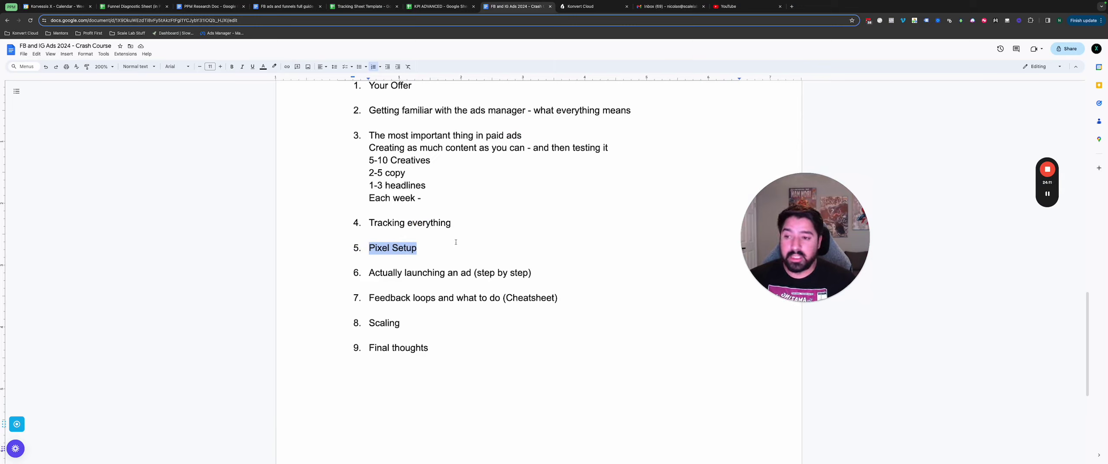
# Open the Meta Pixel Helper extension on the outline page and highlight its name
pyautogui.moveTo(1047, 194)
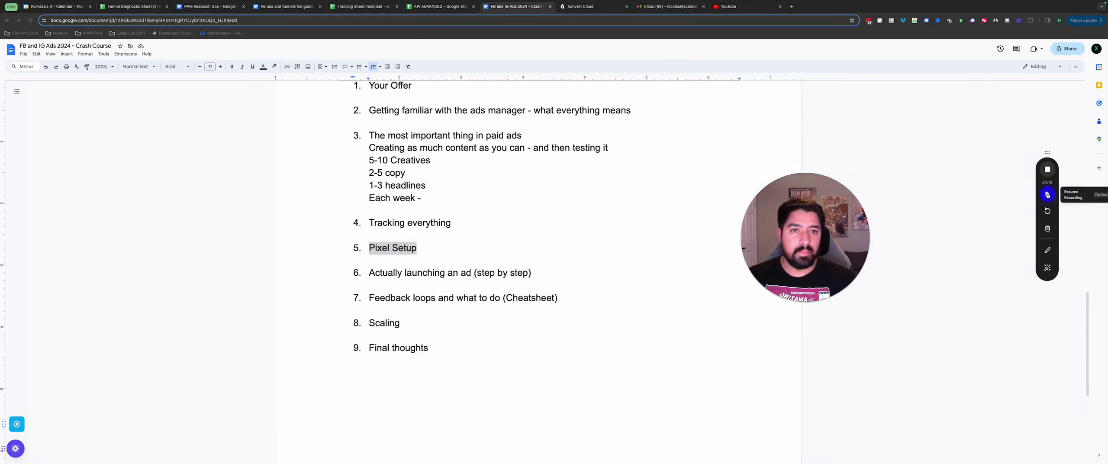
pyautogui.click(893, 22)
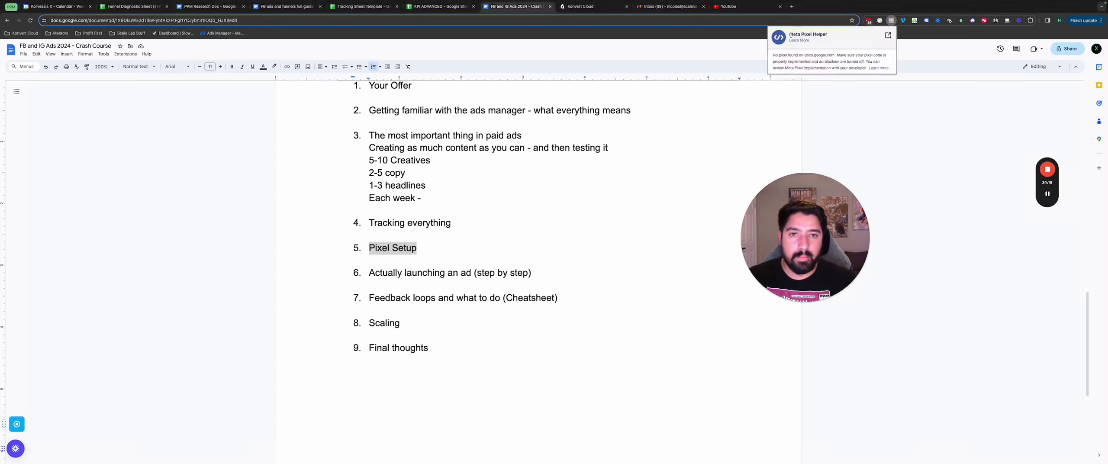
pyautogui.moveTo(788, 34); pyautogui.dragTo(821, 35)
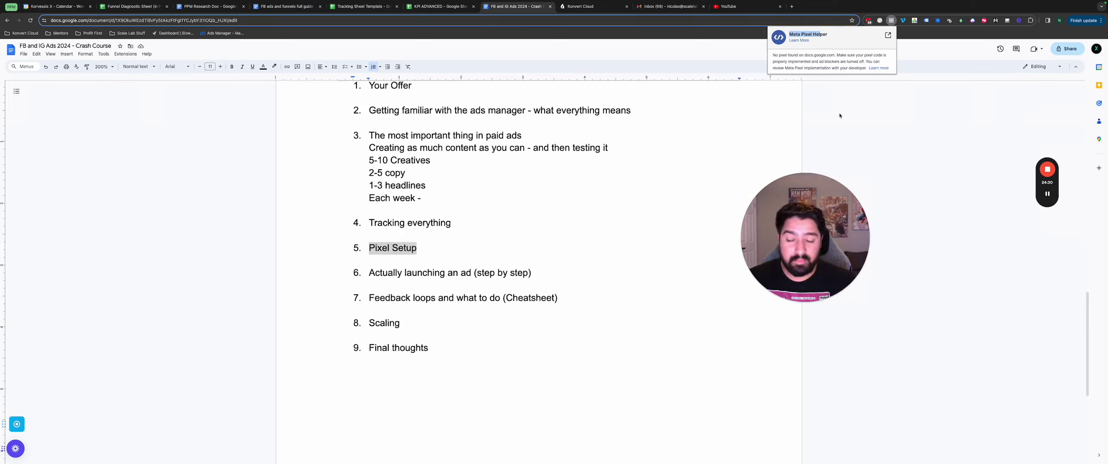
pyautogui.moveTo(1049, 199)
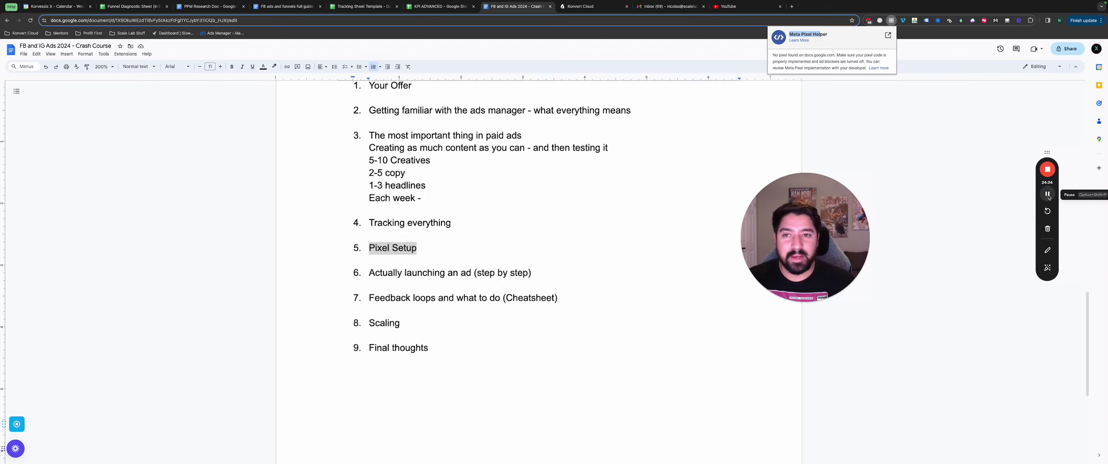
# Switch to Konvert Cloud and open the live page of the "Ad of the week" funnel's first step
pyautogui.hotkey('ctrl', 'Tab')
pyautogui.click(29, 246)
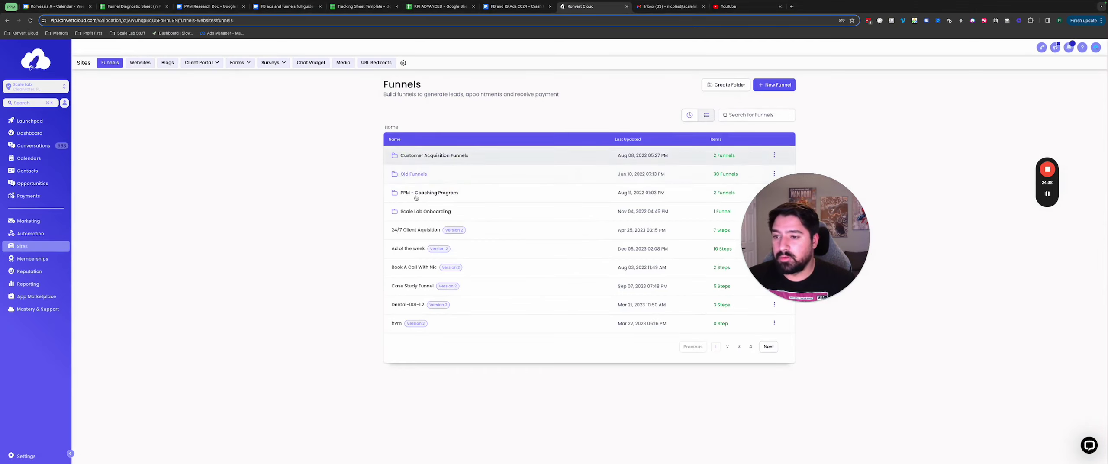
pyautogui.click(415, 249)
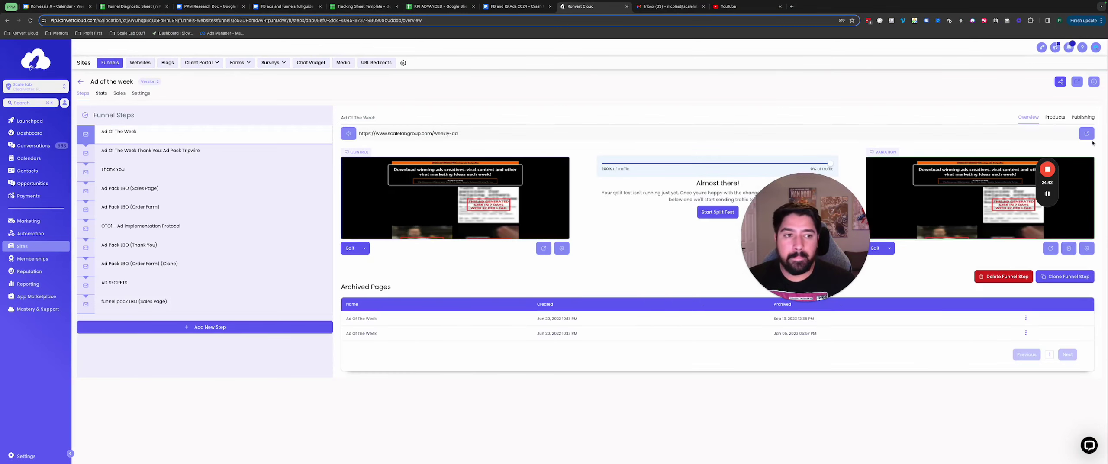
pyautogui.click(1086, 133)
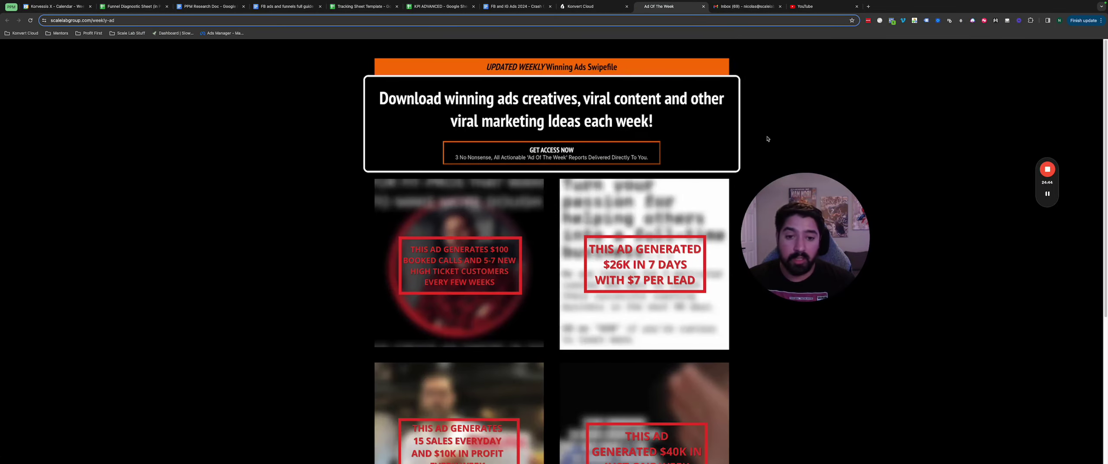
# Check the Ad Of The Week page's pixel with Meta Pixel Helper, and return to the crash course outline
pyautogui.click(891, 20)
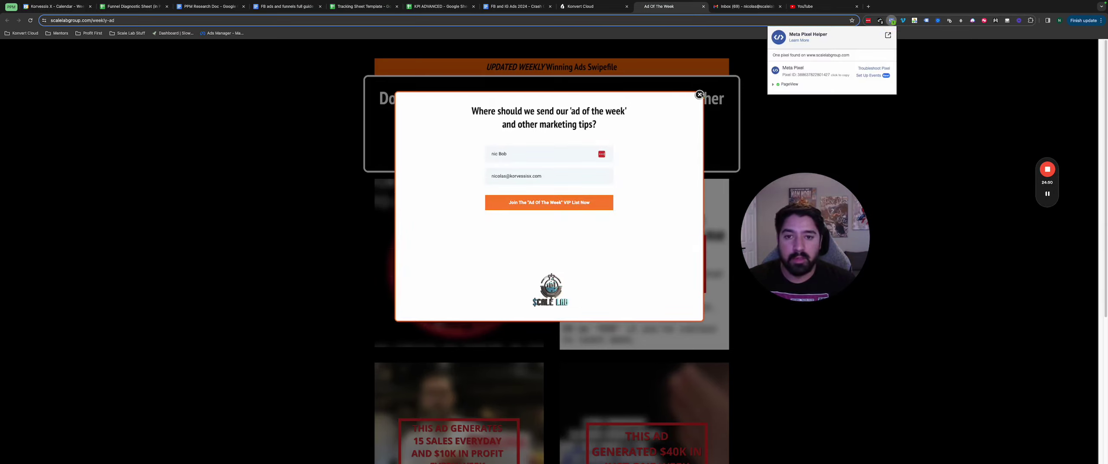
pyautogui.click(701, 96)
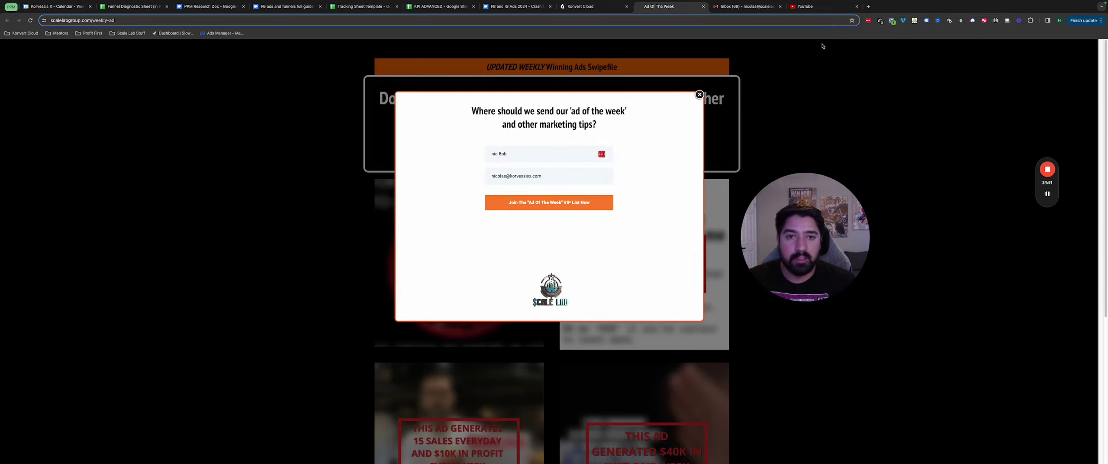
pyautogui.click(891, 20)
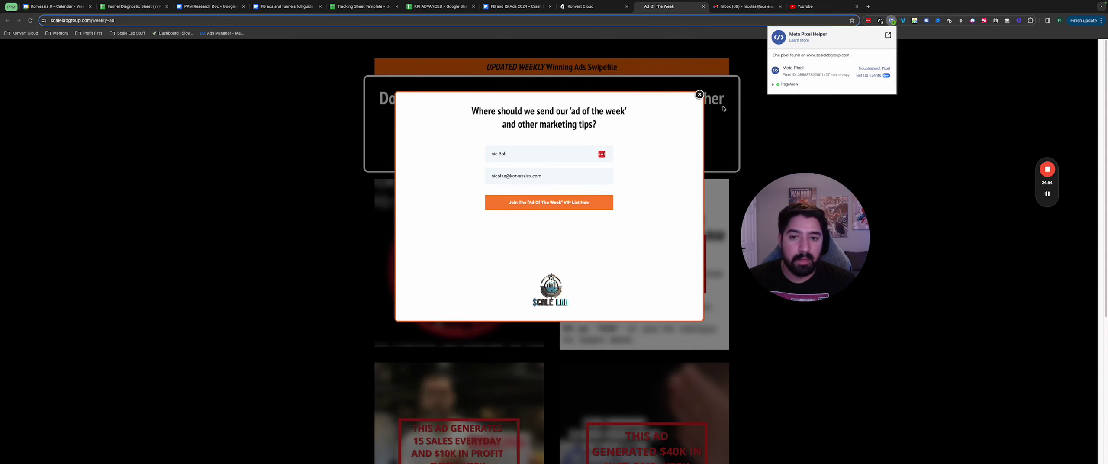
pyautogui.click(699, 94)
pyautogui.click(699, 94)
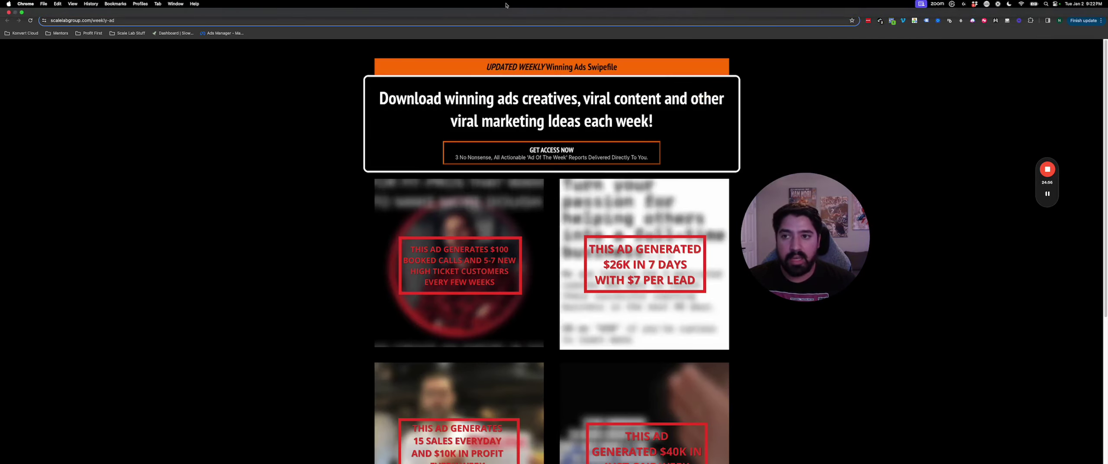
pyautogui.click(509, 7)
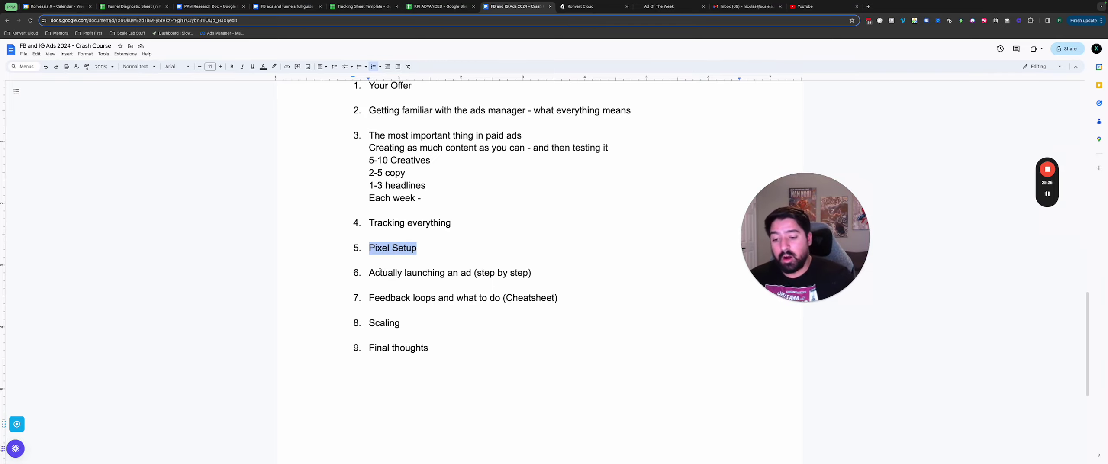
# Switch to Ads Manager and start a new auction campaign with the Sales objective
pyautogui.hotkey('ctrl', 'Up')
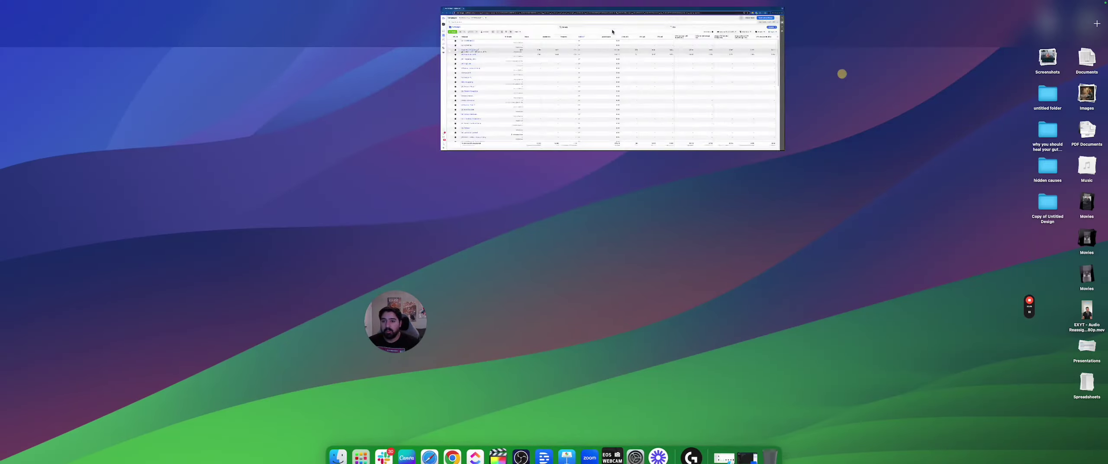
pyautogui.click(612, 32)
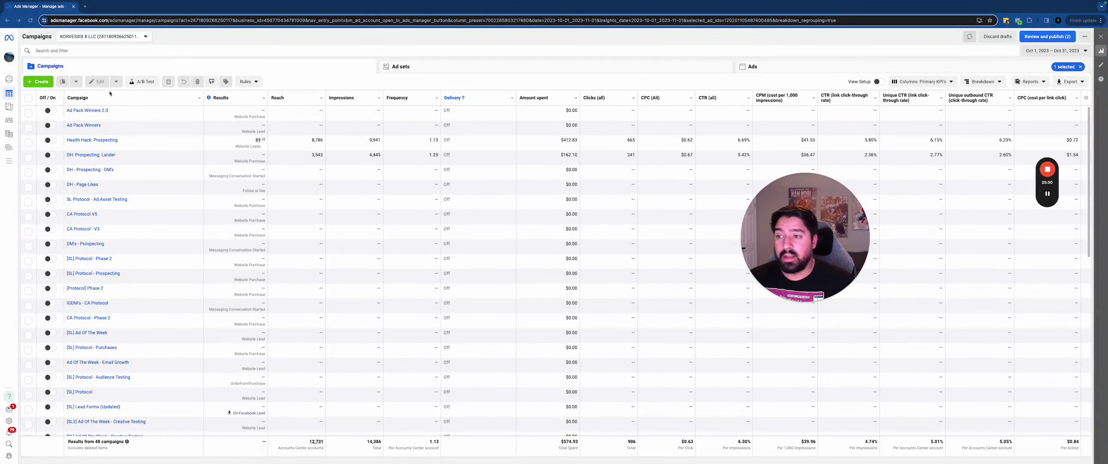
pyautogui.click(38, 82)
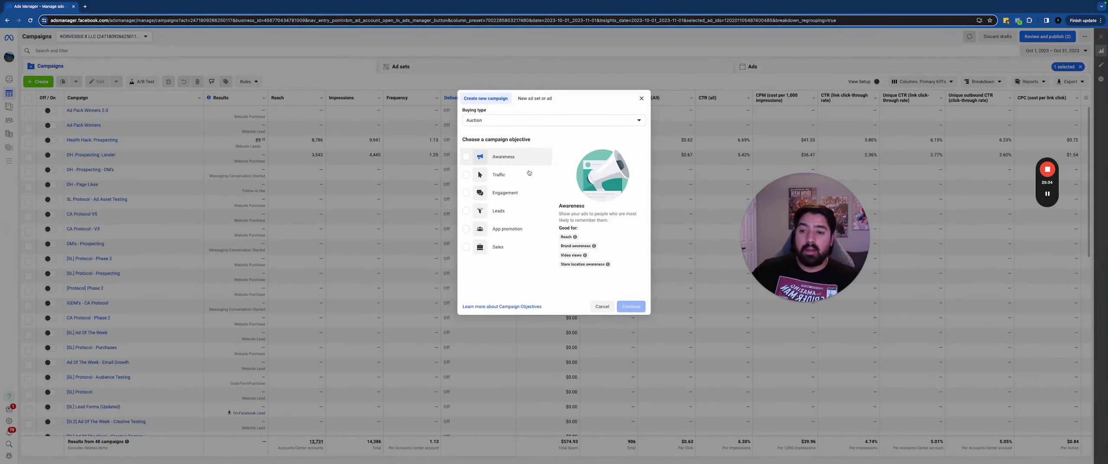
pyautogui.moveTo(536, 199)
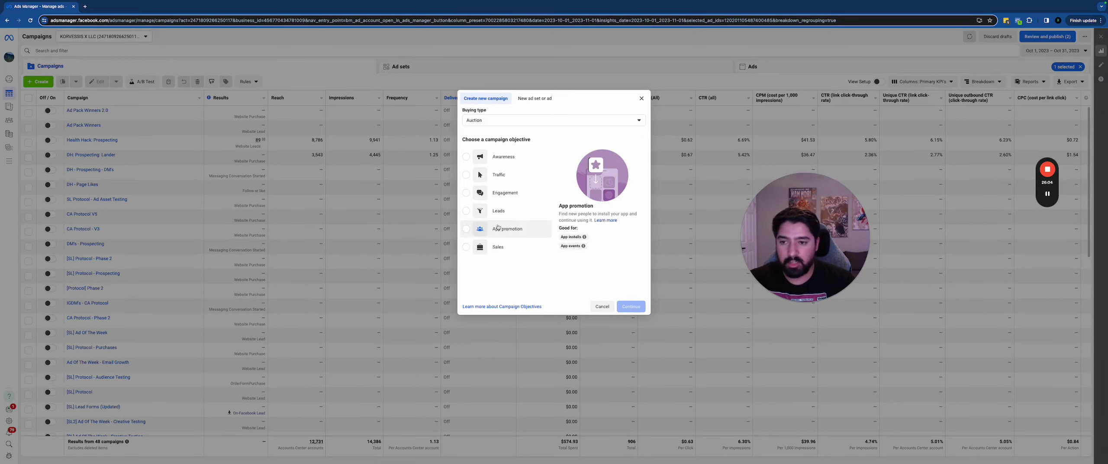
pyautogui.click(498, 248)
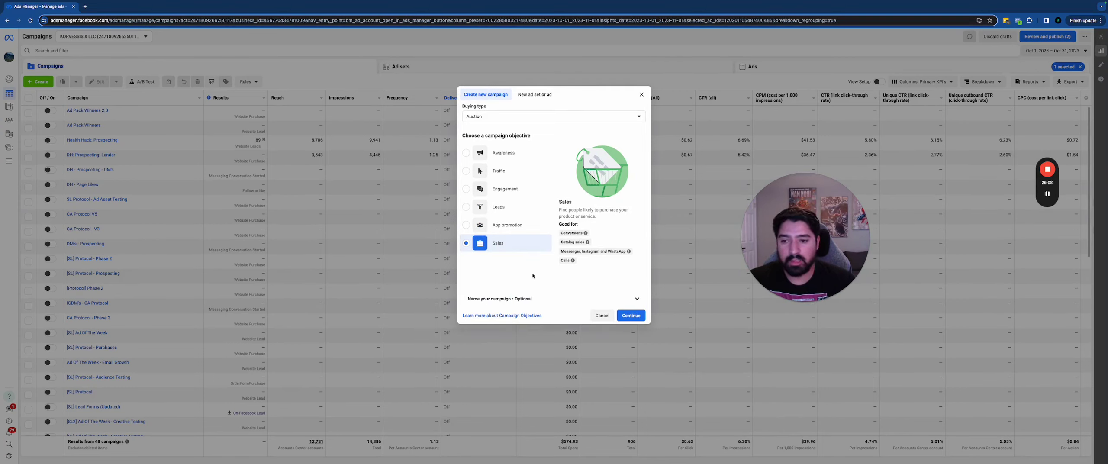
# Leave the optional names blank and create the campaign with the "Manual sales campaign" setup
pyautogui.click(576, 298)
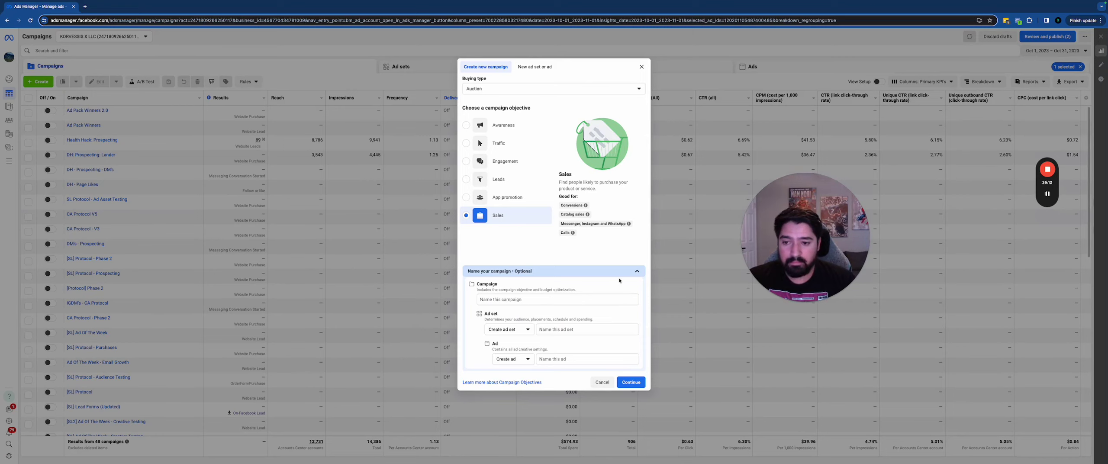
pyautogui.click(634, 272)
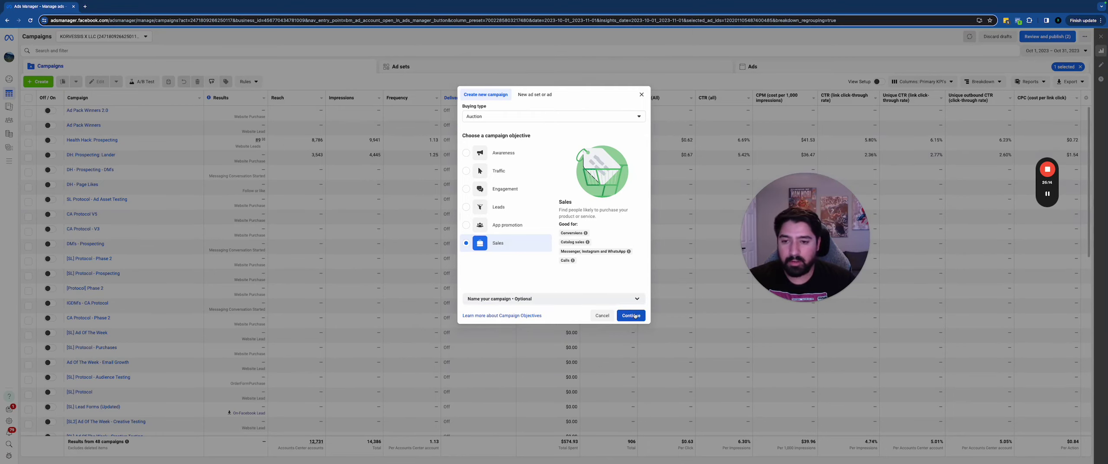
pyautogui.click(631, 316)
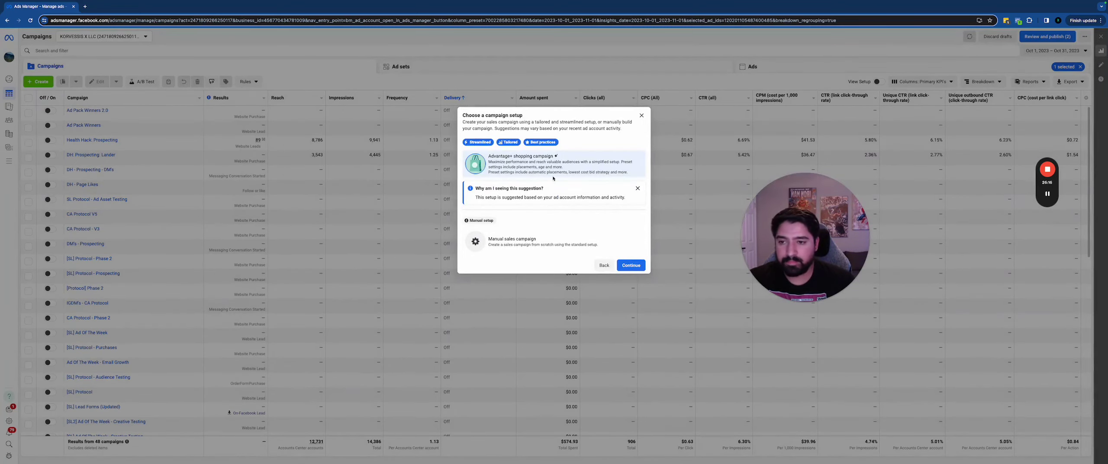
pyautogui.click(531, 248)
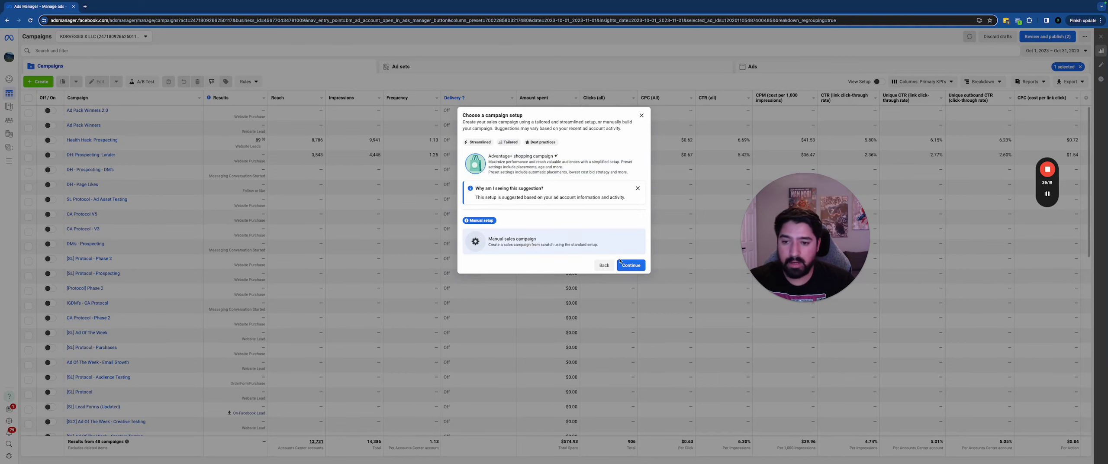
pyautogui.click(631, 265)
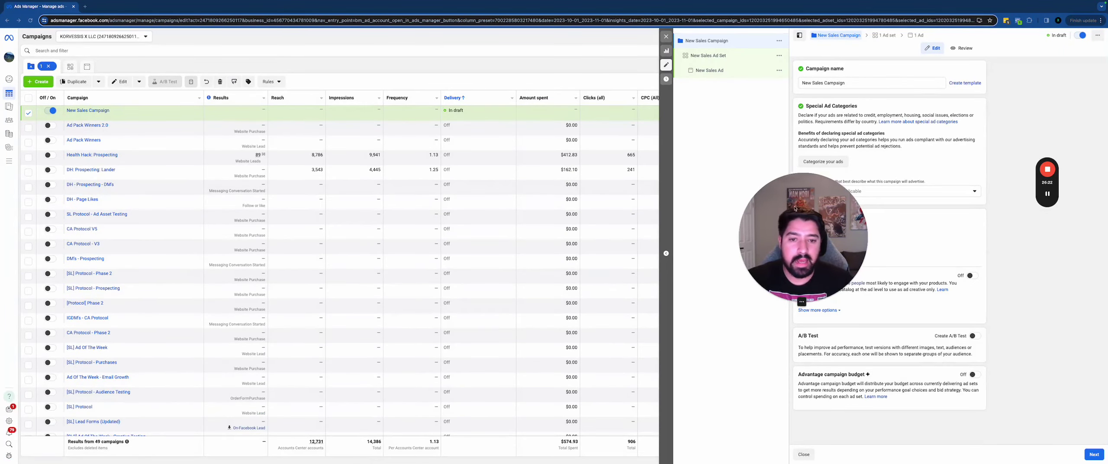
# Rename the new campaign "Product: Prospecting"
pyautogui.tripleClick(816, 83)
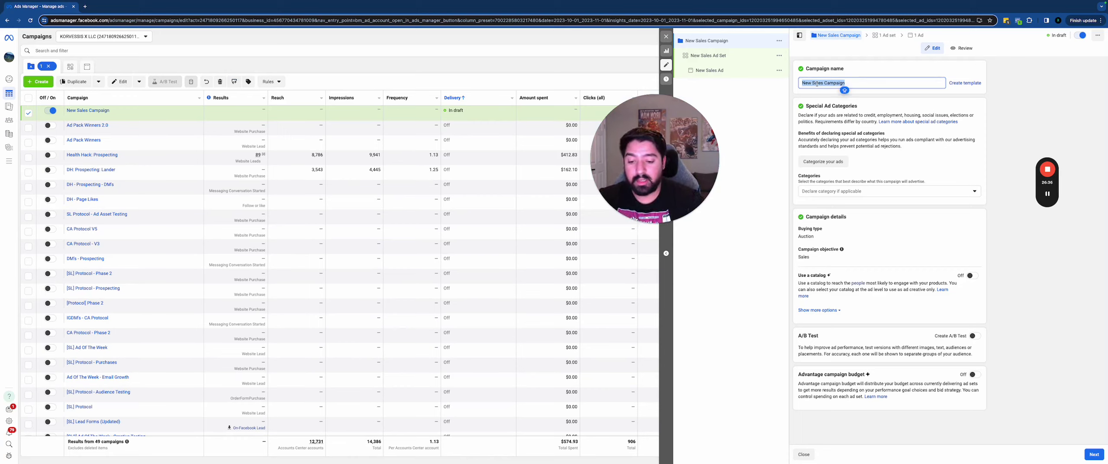
pyautogui.write('Product')
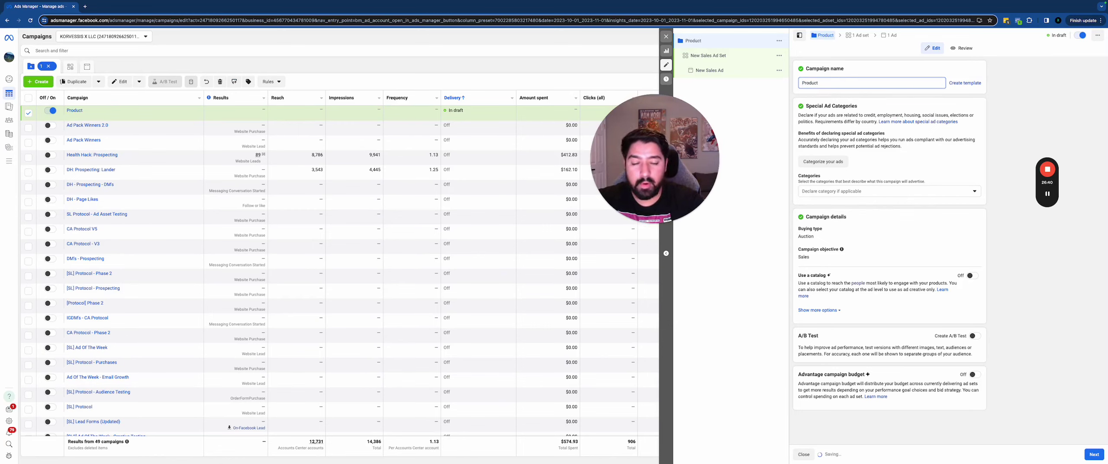
pyautogui.write(': Pro')
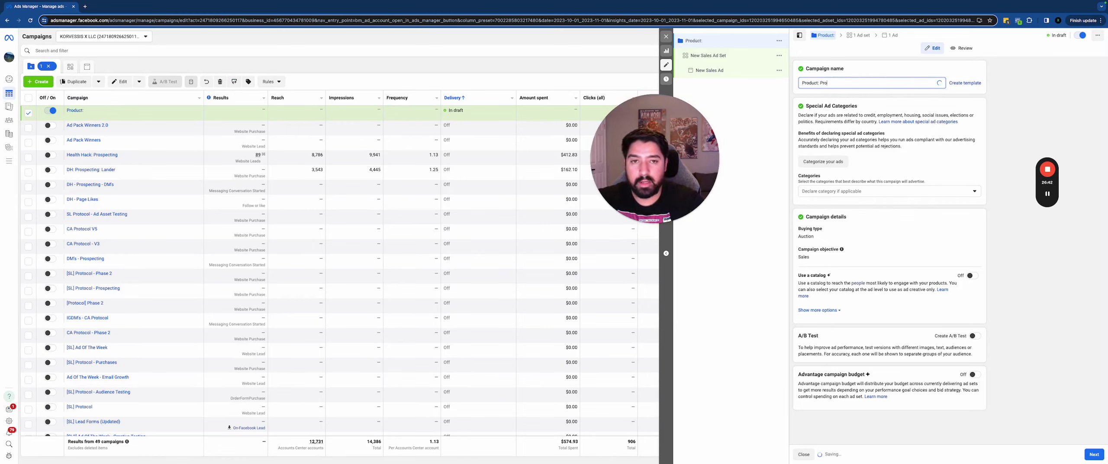
pyautogui.write('specting')
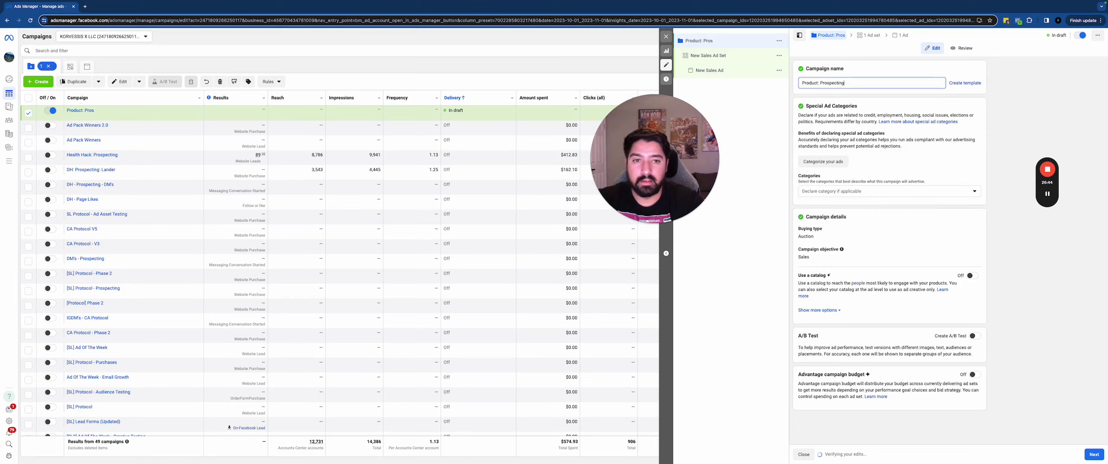
pyautogui.write('ng')
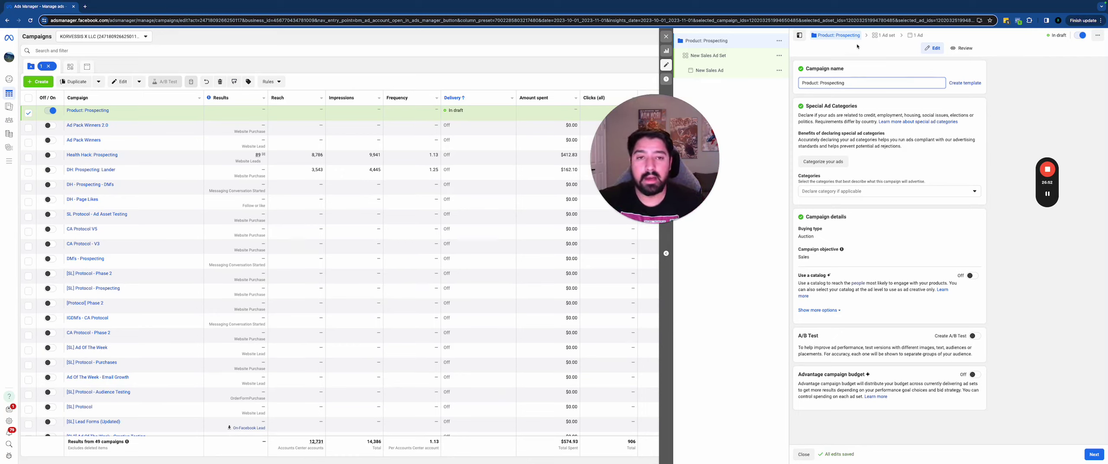
# Go over the campaign name and view the available special ad categories without declaring any
pyautogui.doubleClick(829, 83)
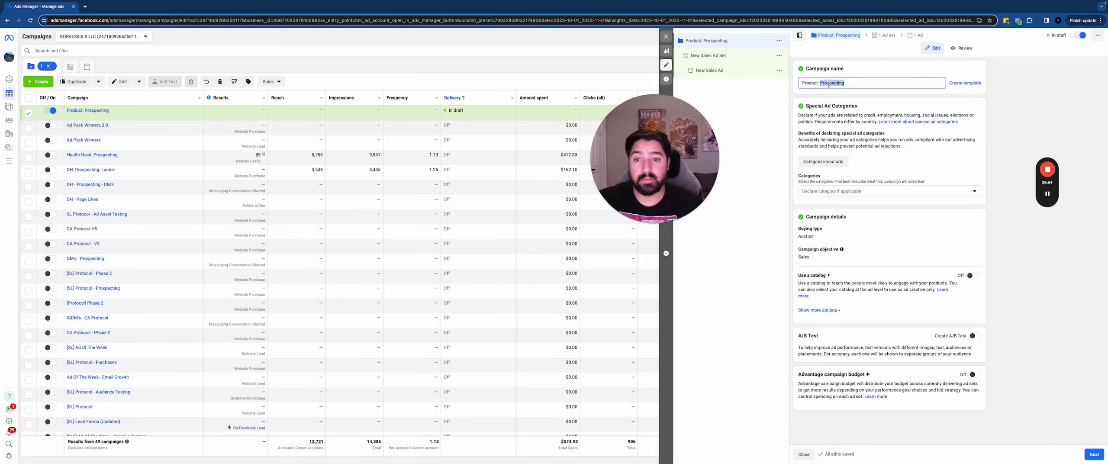
pyautogui.click(861, 80)
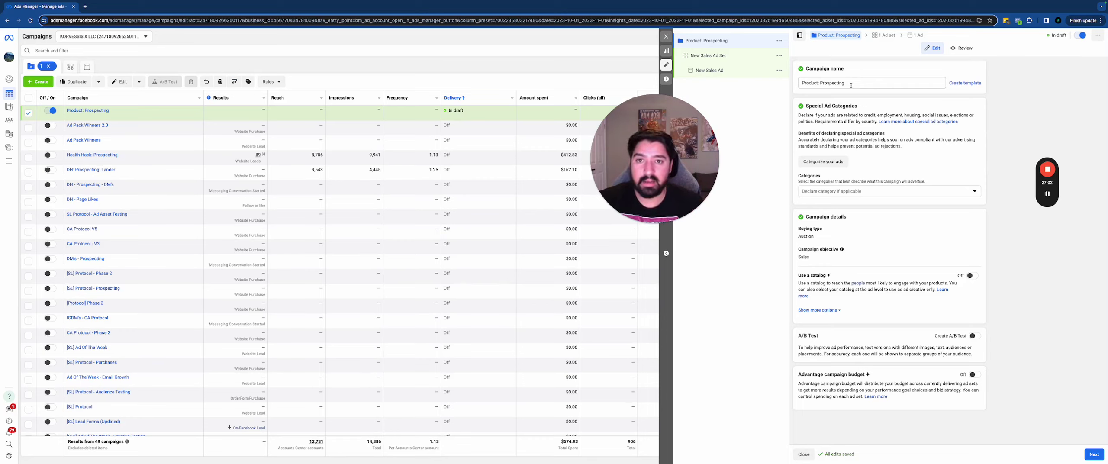
pyautogui.click(851, 85)
pyautogui.tripleClick(850, 85)
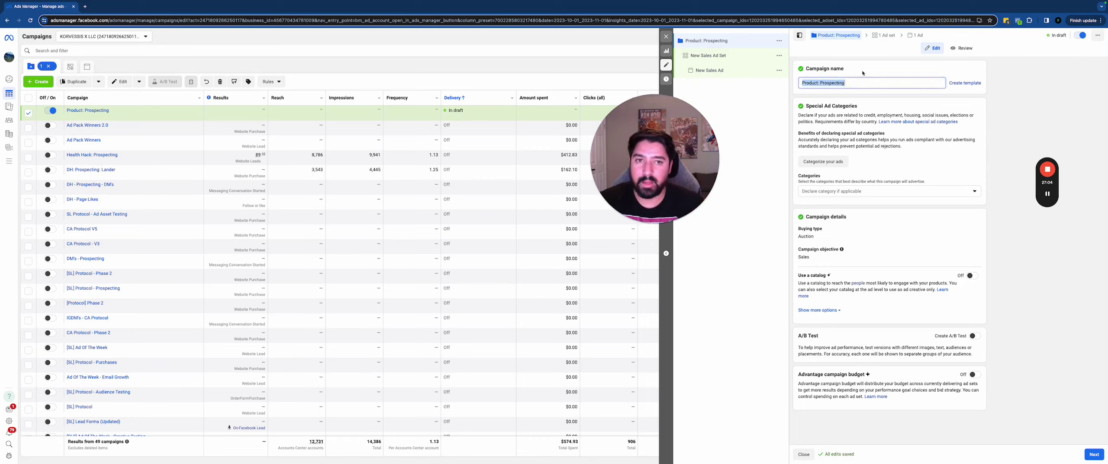
pyautogui.click(861, 71)
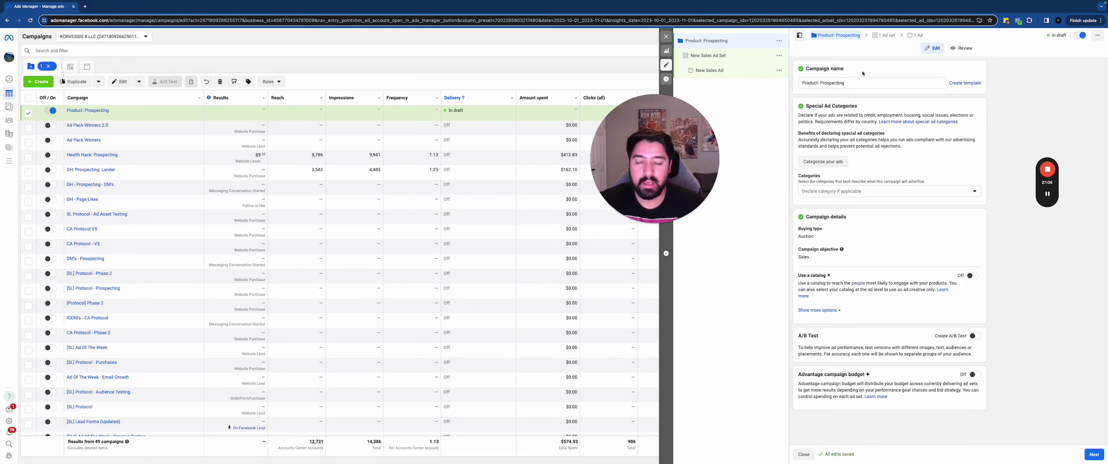
pyautogui.click(851, 193)
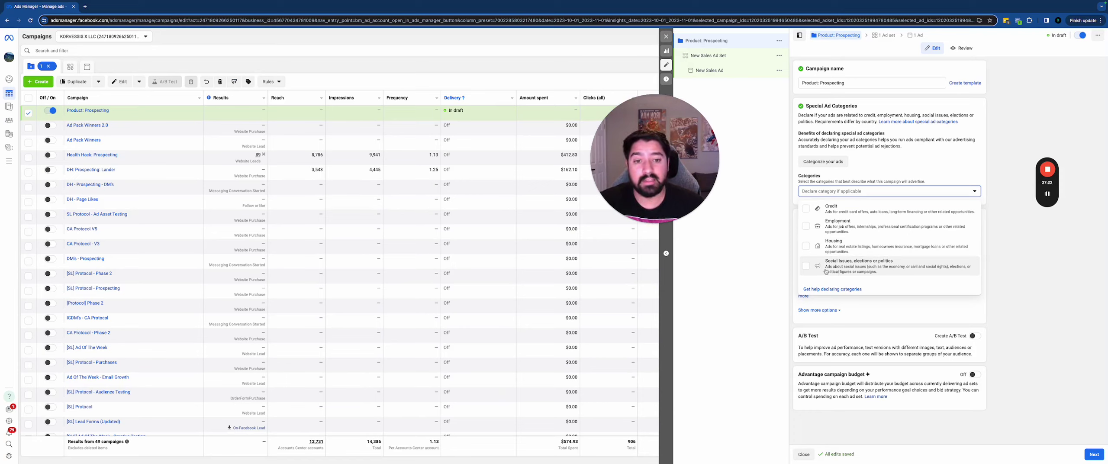
pyautogui.click(914, 163)
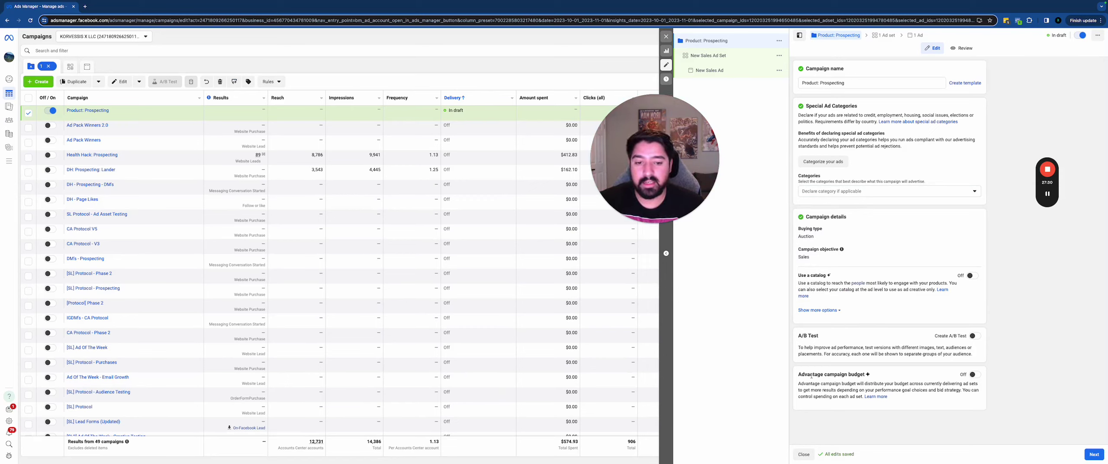
# Keep the Product: Prospecting campaign settings as they are and continue to the ad set settings
pyautogui.moveTo(798, 376); pyautogui.dragTo(888, 372)
pyautogui.click(888, 372)
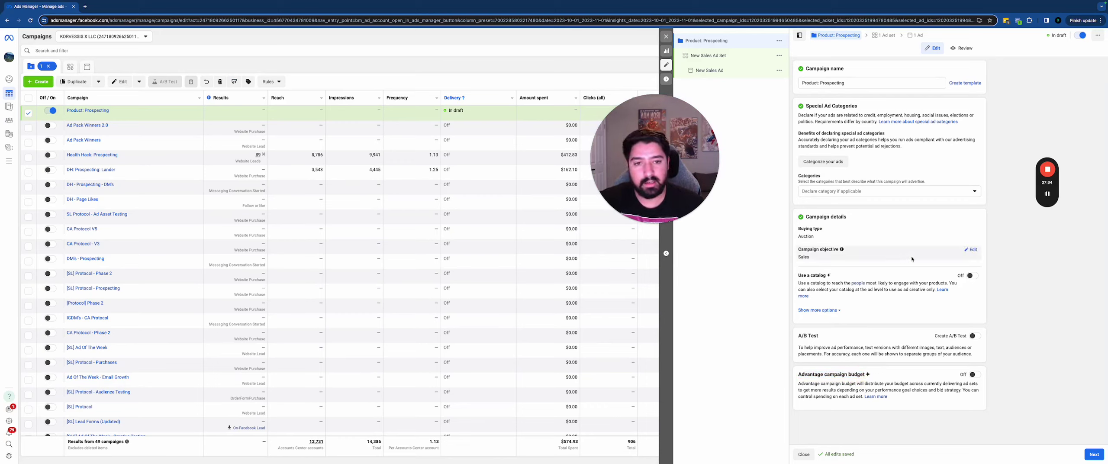
pyautogui.click(1094, 455)
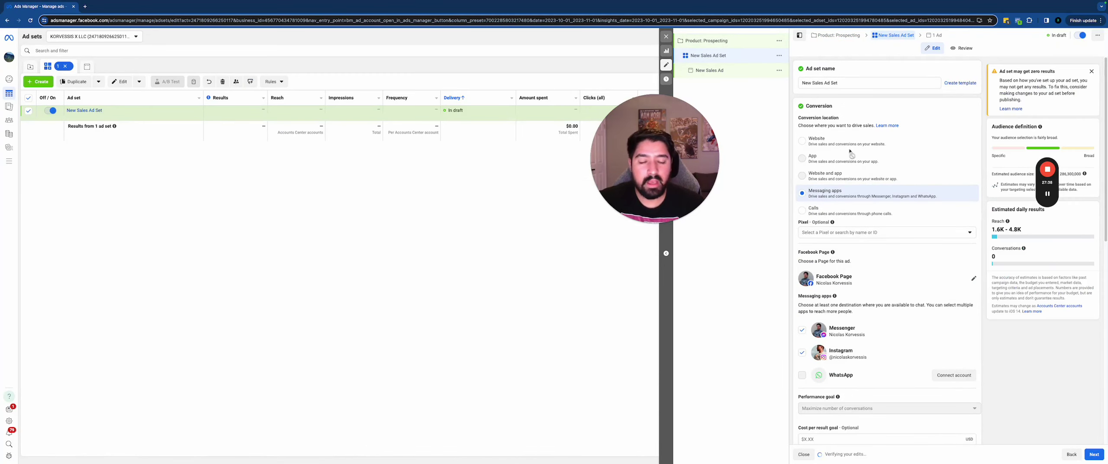
# Set the ad set's conversion location to Website, leaving the ad set name as it is
pyautogui.tripleClick(812, 83)
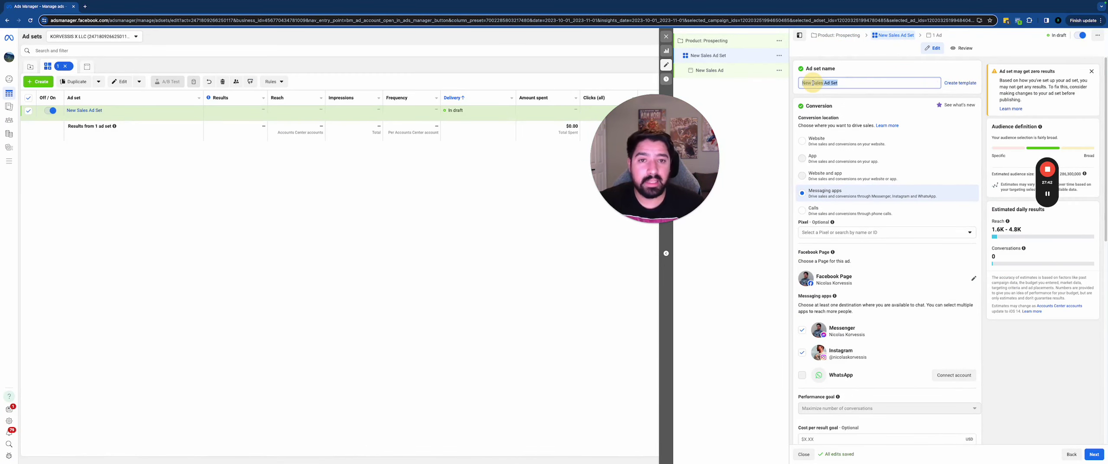
pyautogui.click(850, 74)
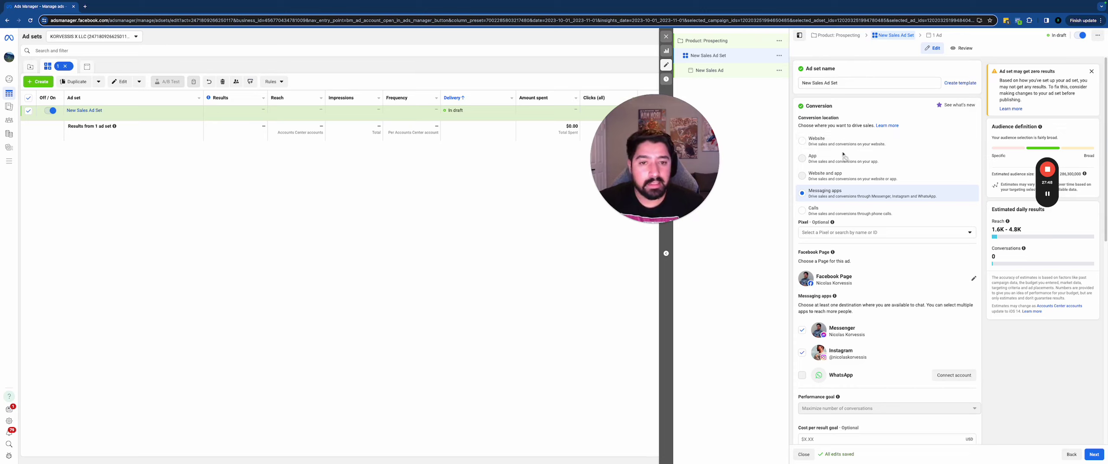
pyautogui.moveTo(802, 125); pyautogui.dragTo(862, 125)
pyautogui.click(829, 141)
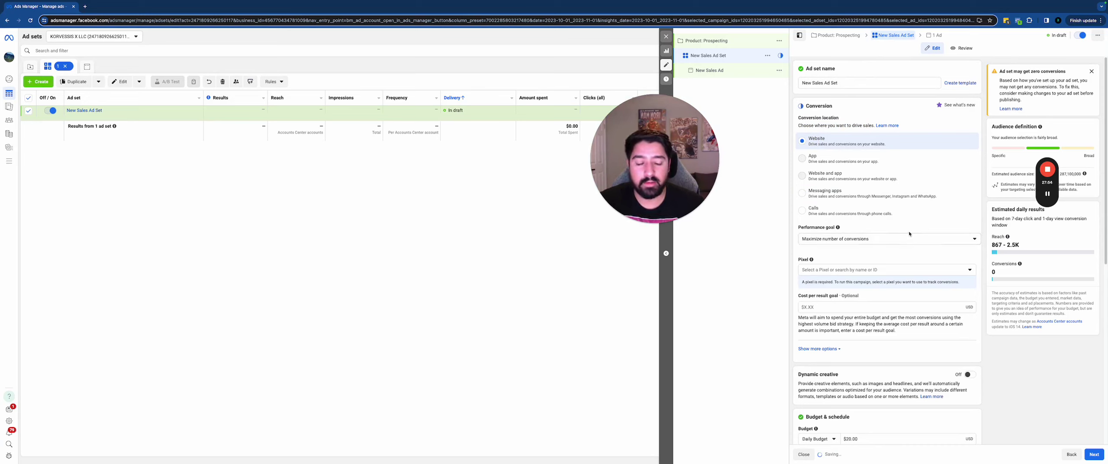
# Select the Scale Lab Group pixel and choose Purchase as the conversion event
pyautogui.scroll(-1, 908, 233)
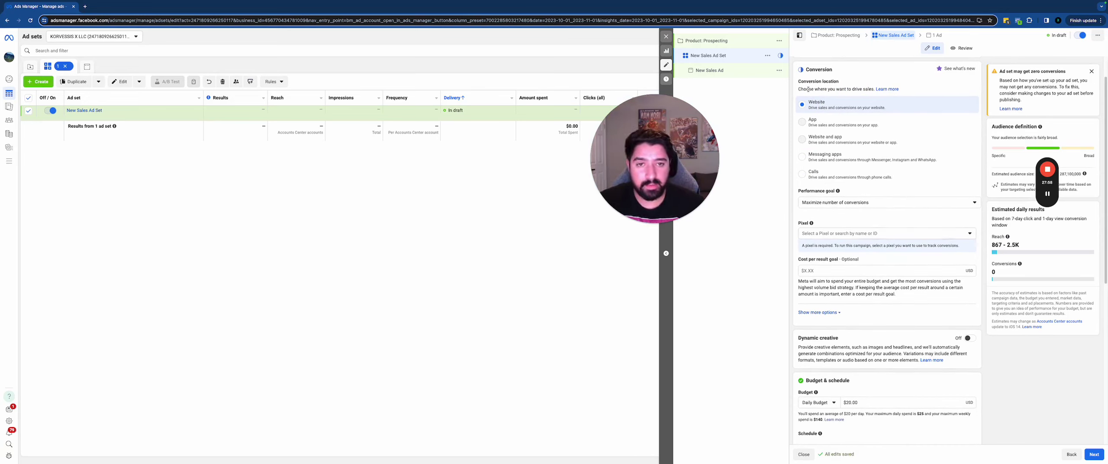
pyautogui.click(848, 236)
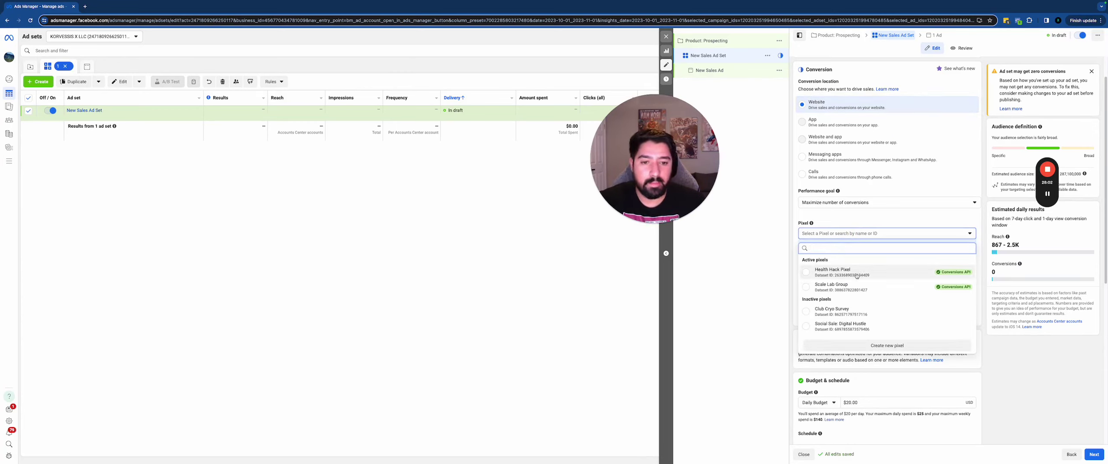
pyautogui.click(831, 286)
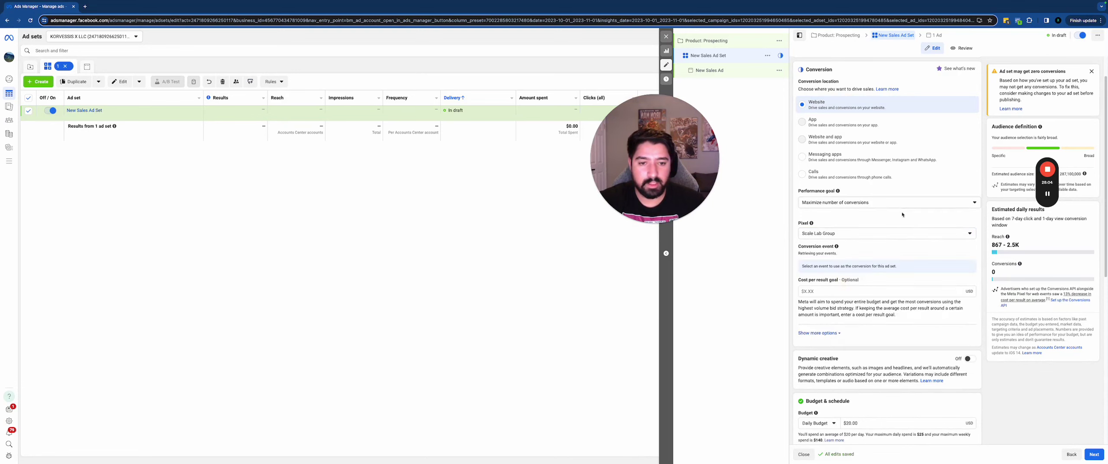
pyautogui.click(864, 257)
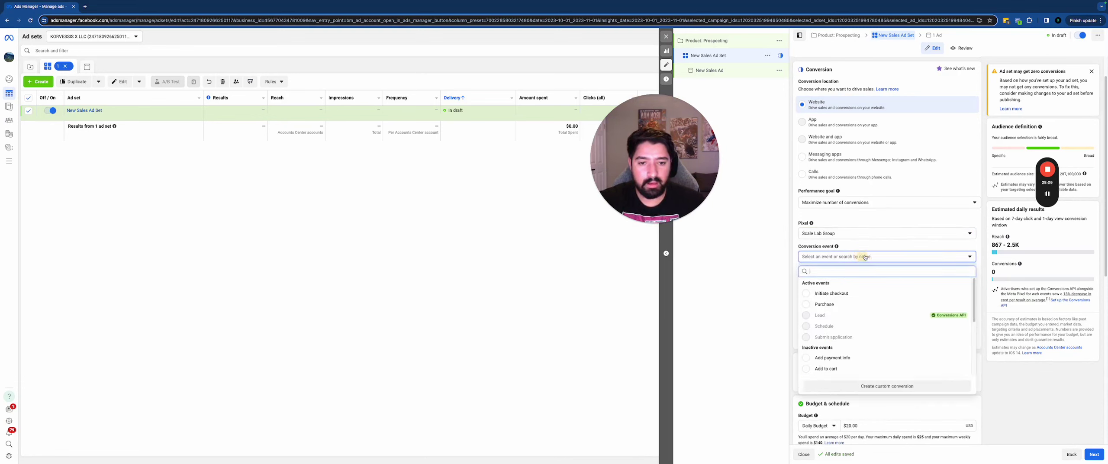
pyautogui.click(849, 307)
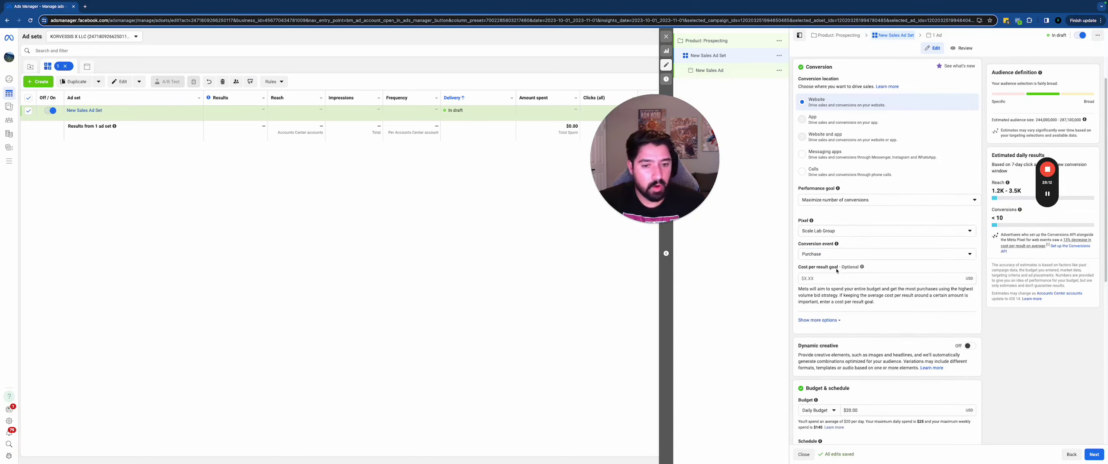
# Set the ad set's daily budget to $10
pyautogui.scroll(-2, 833, 271)
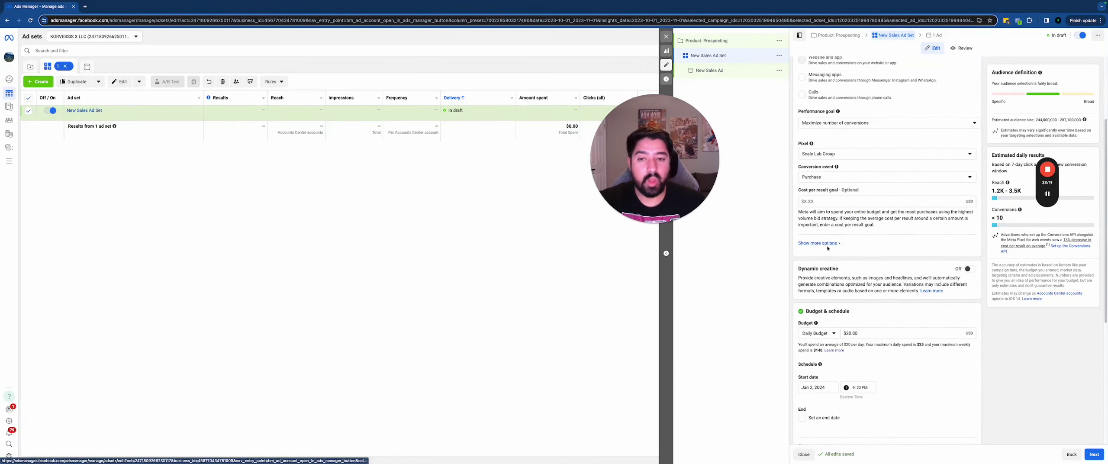
pyautogui.scroll(-2, 818, 248)
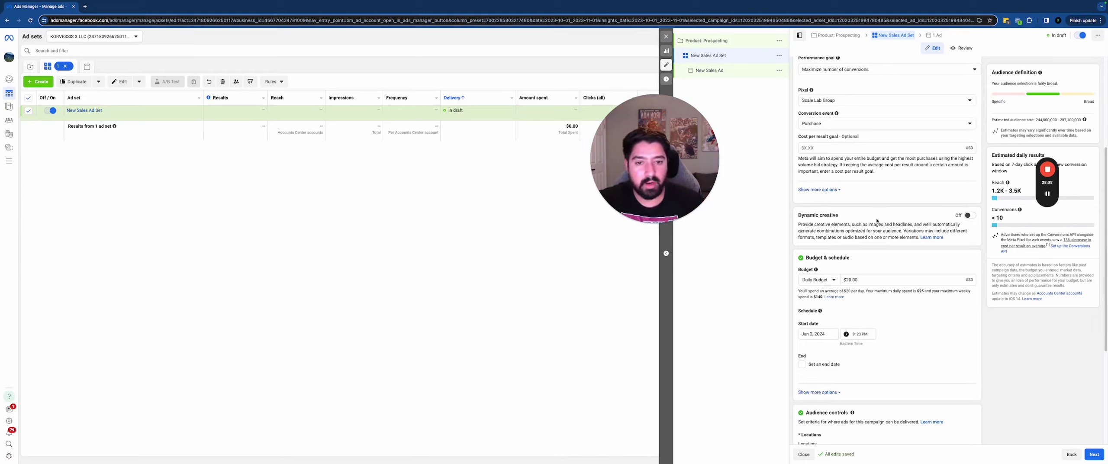
pyautogui.scroll(-3, 873, 239)
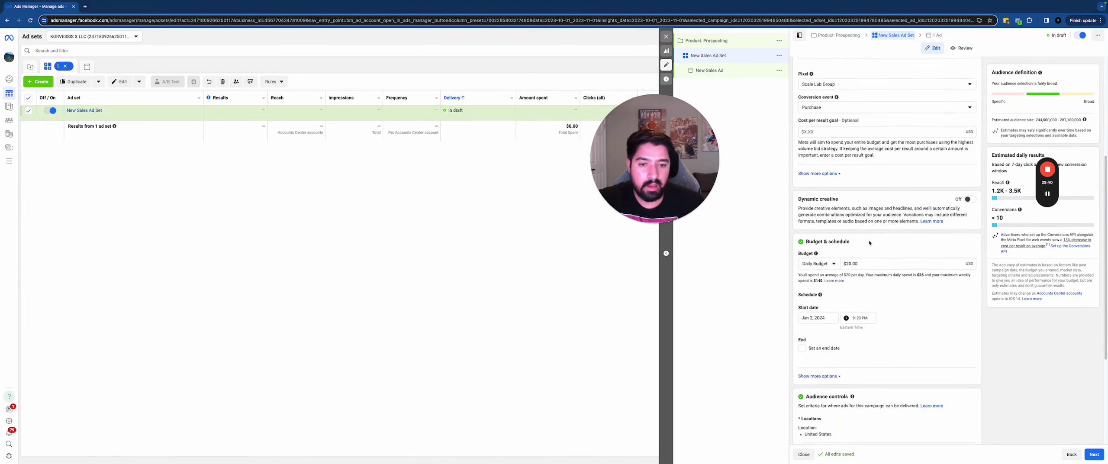
pyautogui.tripleClick(874, 167)
pyautogui.write('10')
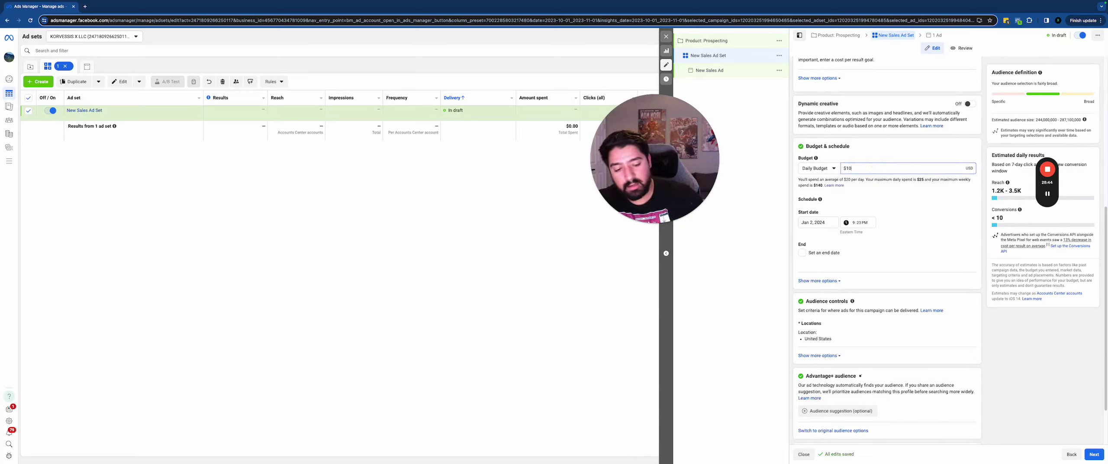
pyautogui.click(929, 146)
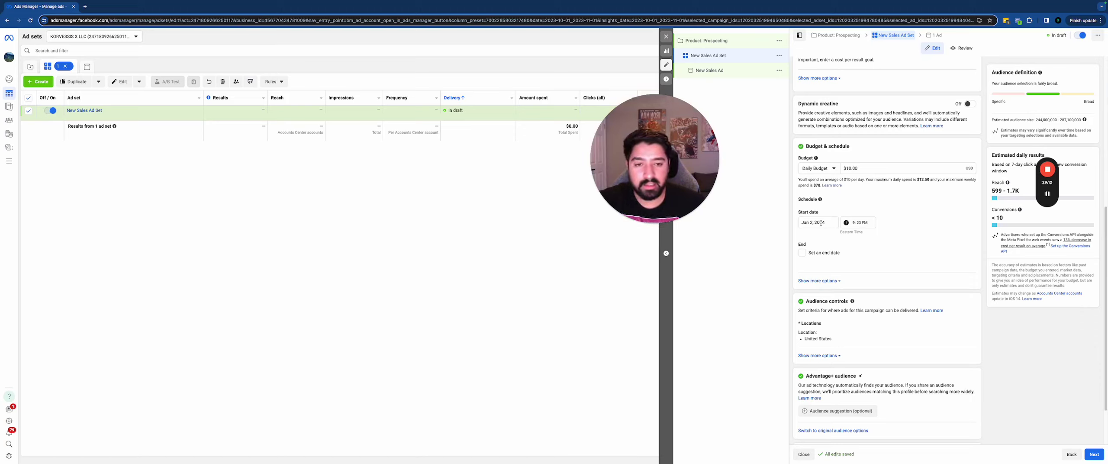
# Schedule the ad set to start on Jan 3, 2024 at 10:00 AM
pyautogui.click(819, 222)
pyautogui.click(835, 254)
pyautogui.click(854, 223)
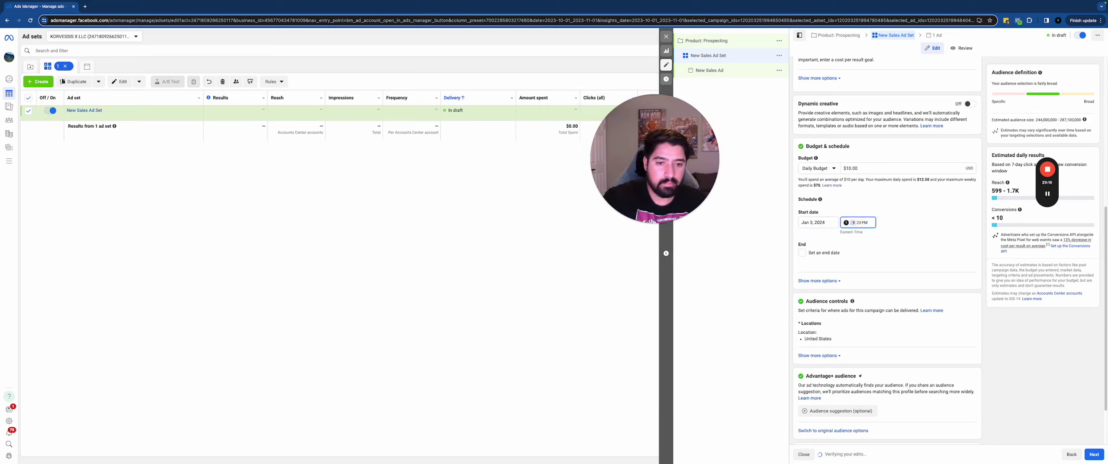
pyautogui.click(859, 223)
pyautogui.write('00')
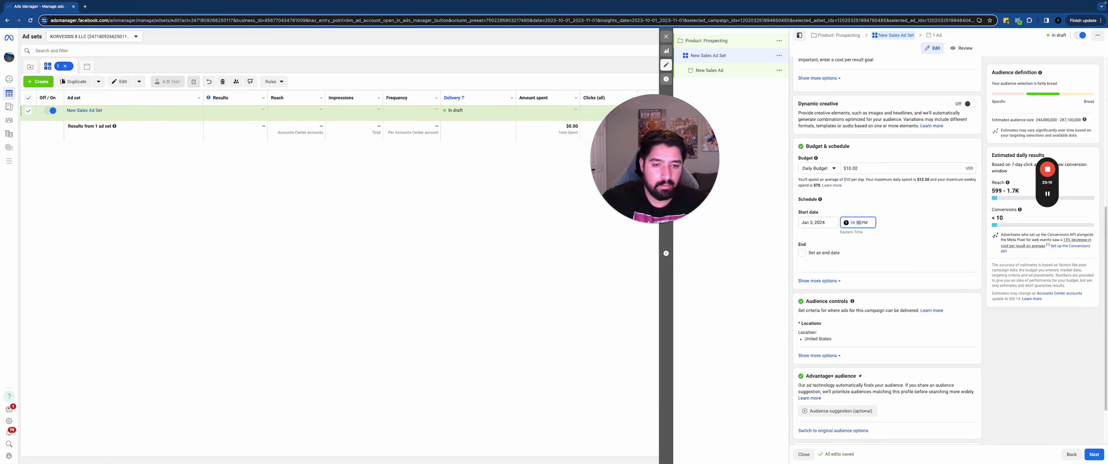
pyautogui.click(869, 223)
pyautogui.press('a')
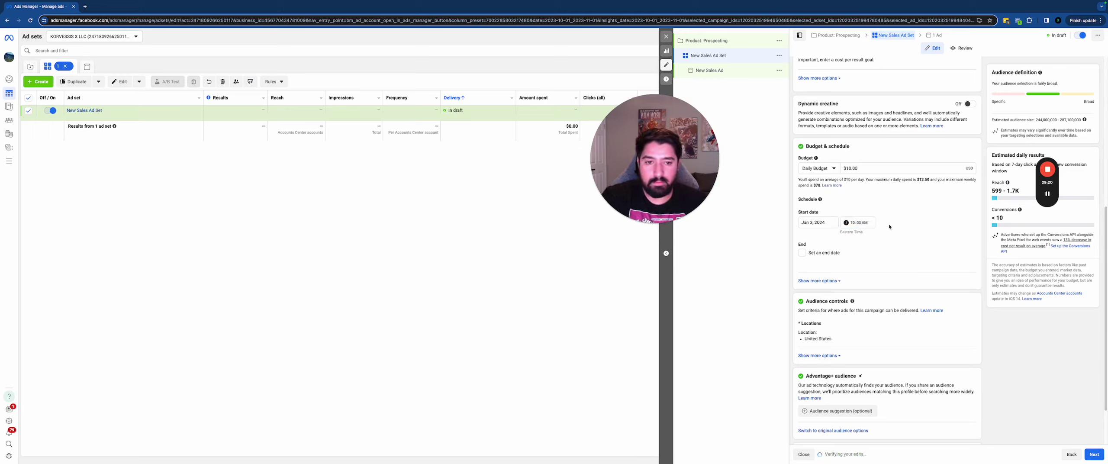
# Try an end date of Jan 31, 2024 at 10:00 AM for the ad set, and remove the end date again
pyautogui.click(809, 253)
pyautogui.click(818, 267)
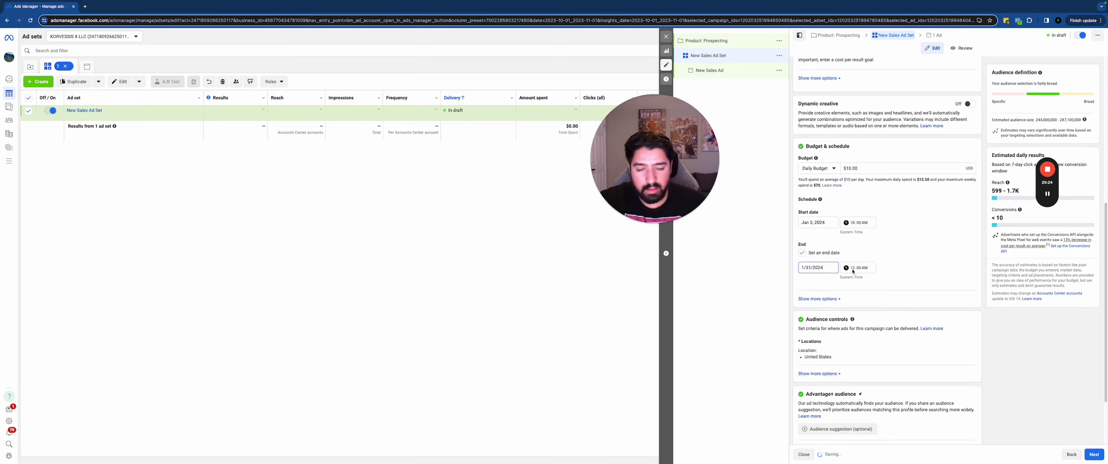
pyautogui.press('Tab')
pyautogui.write('10')
pyautogui.click(912, 260)
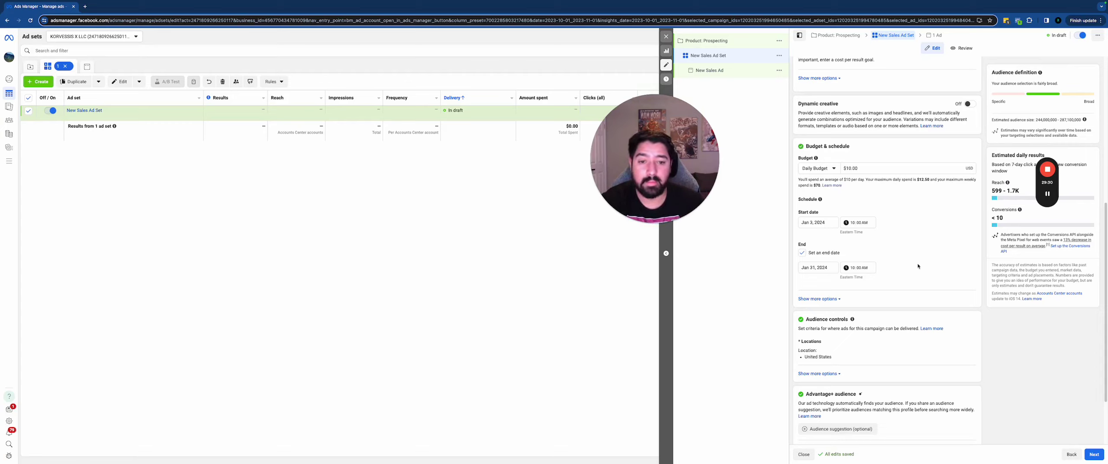
pyautogui.click(802, 253)
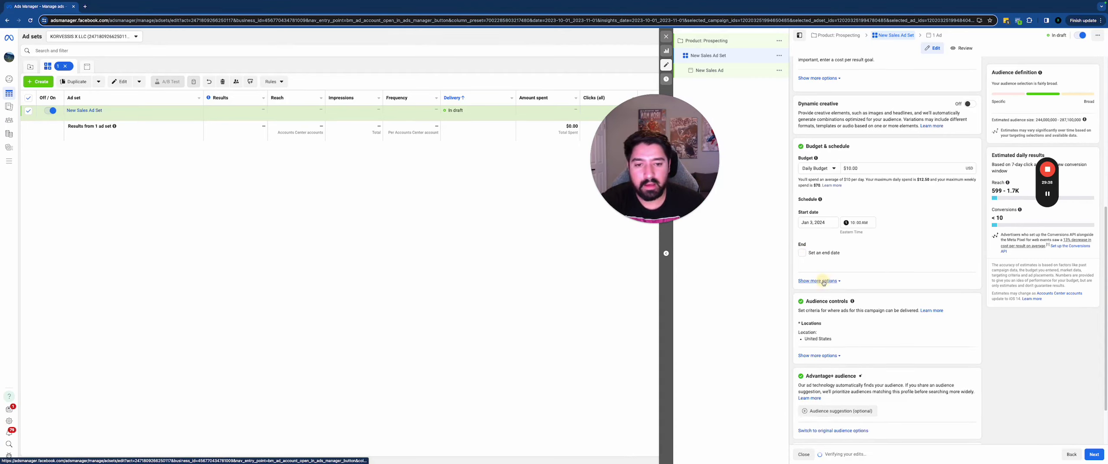
# Open the audience location settings for editing and bring up the location search with its map
pyautogui.scroll(-3, 854, 289)
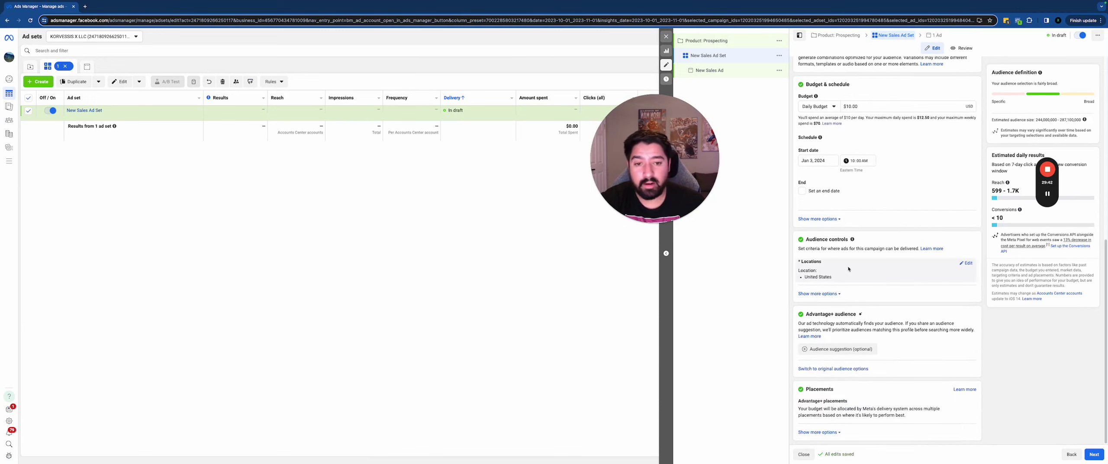
pyautogui.click(967, 263)
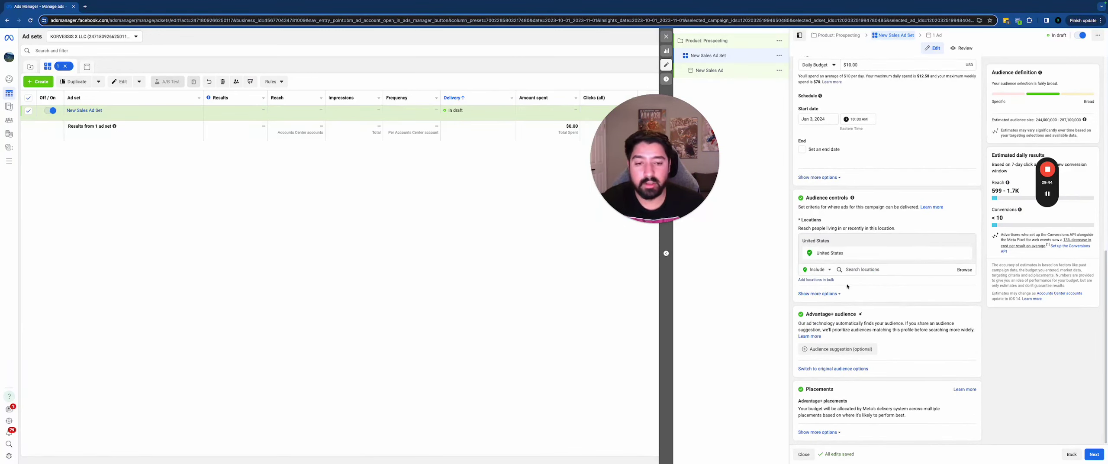
pyautogui.click(870, 269)
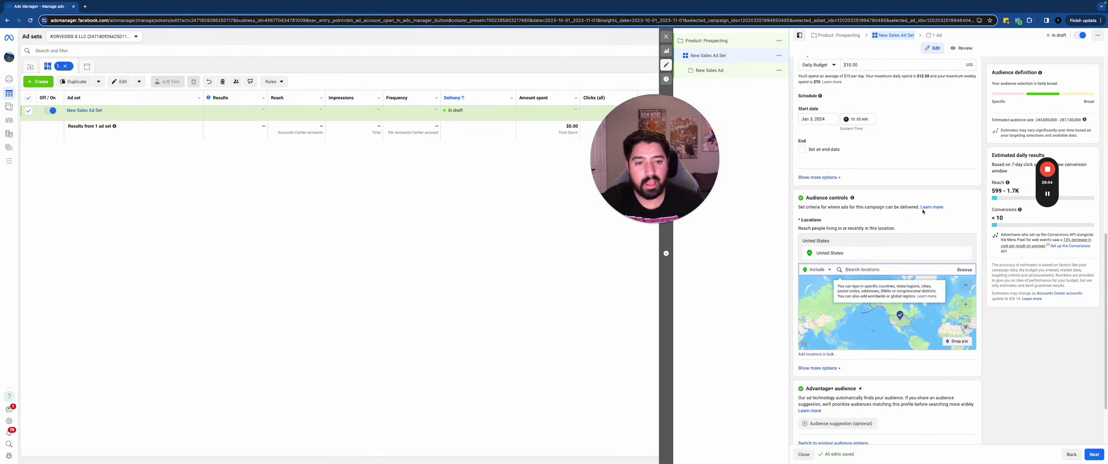
# Add an audience suggestion to the Advantage+ audience and set its age range to 25–45
pyautogui.scroll(-3, 914, 259)
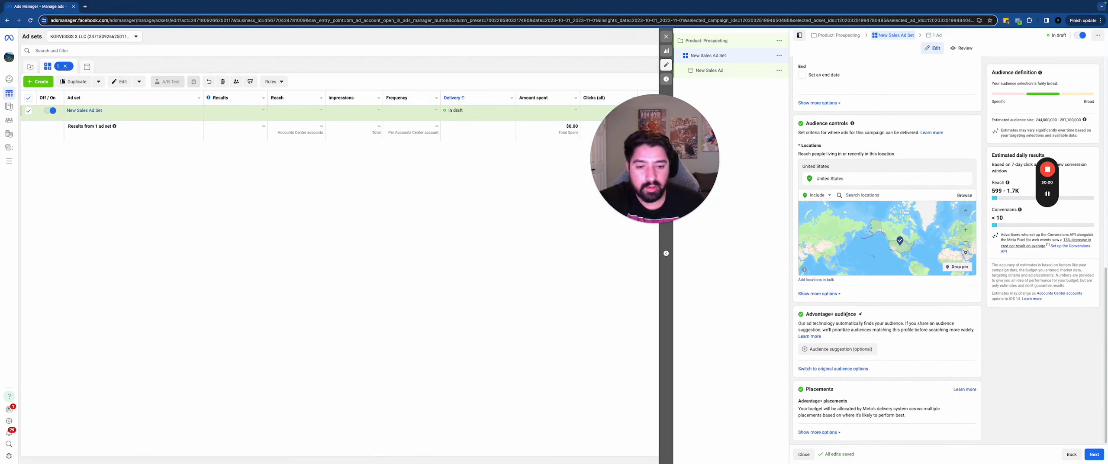
pyautogui.click(837, 349)
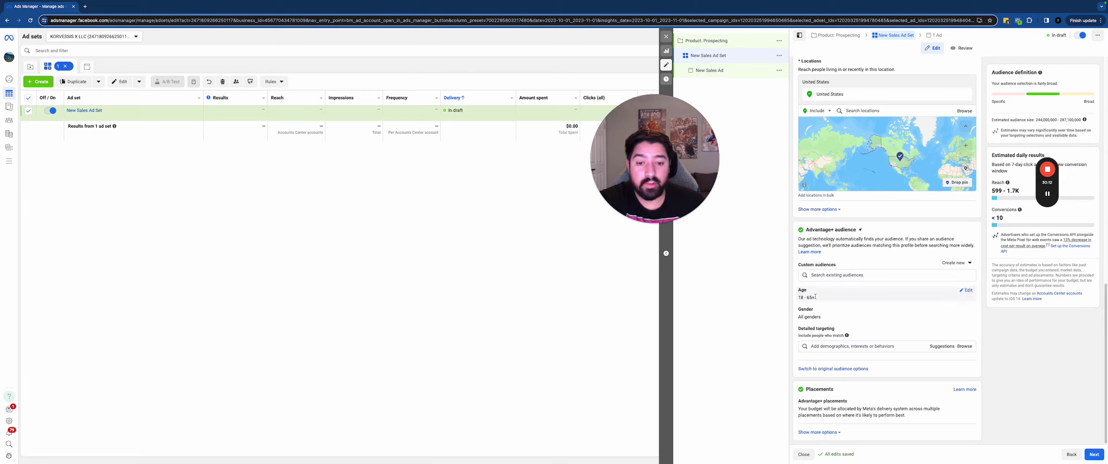
pyautogui.click(965, 289)
pyautogui.click(812, 300)
pyautogui.scroll(-3, 836, 353)
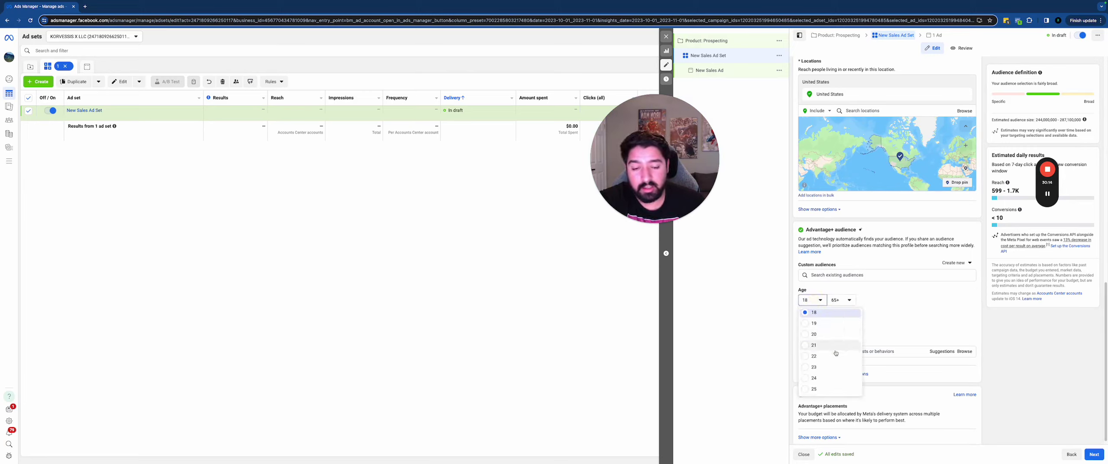
pyautogui.scroll(2, 833, 349)
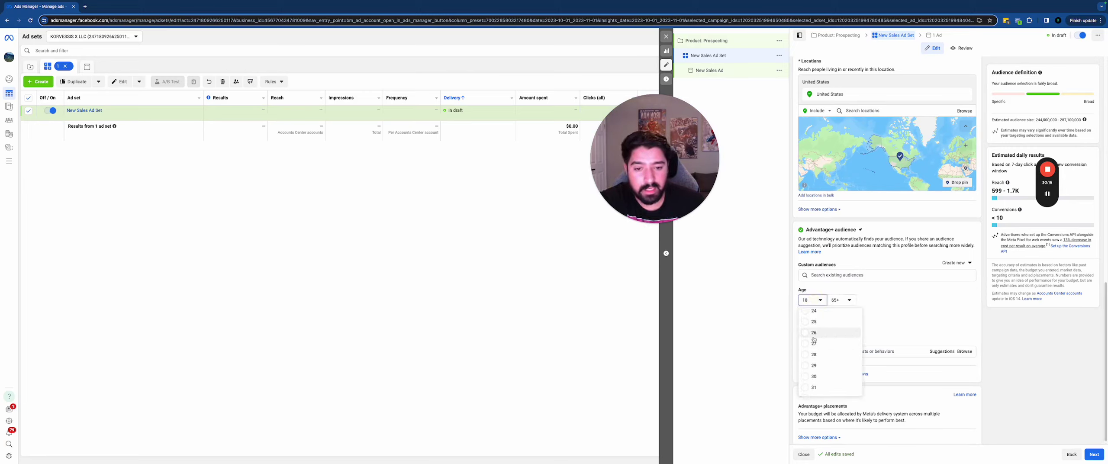
pyautogui.click(817, 328)
pyautogui.click(841, 300)
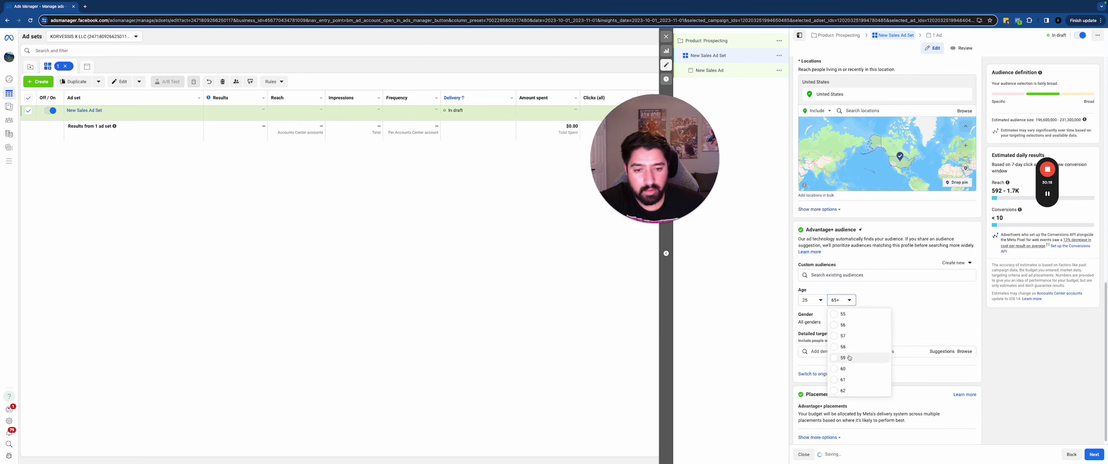
pyautogui.scroll(3, 849, 357)
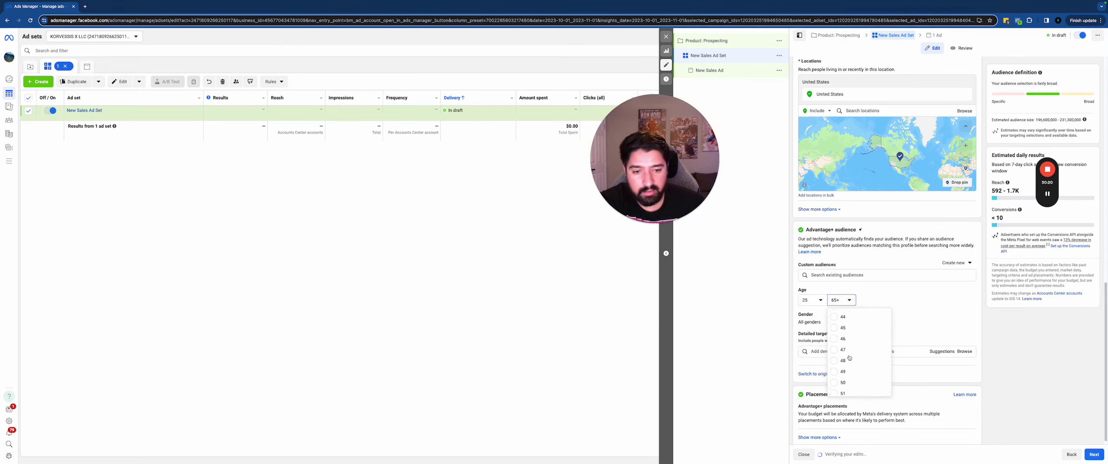
pyautogui.click(845, 330)
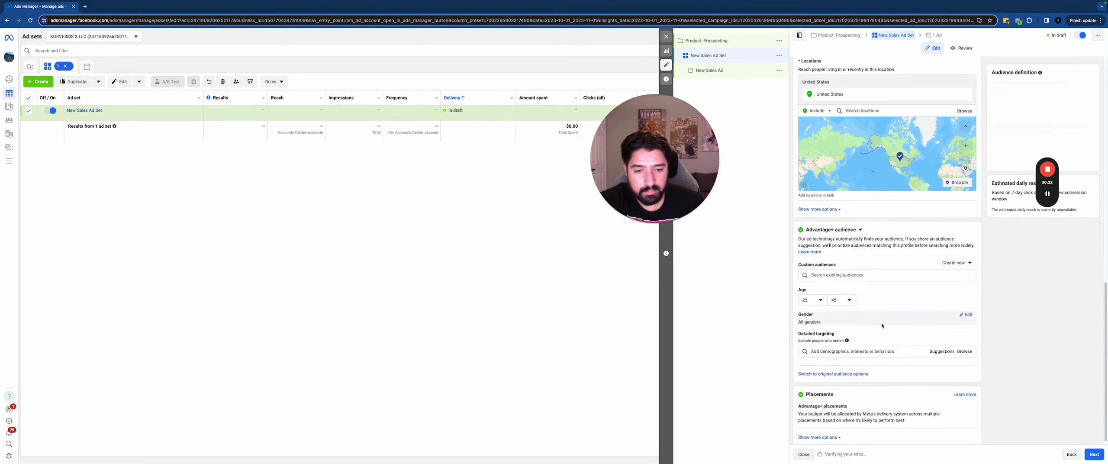
# Open the gender options and add the Gary Vaynerchuk (marketing) interest to the detailed targeting
pyautogui.click(967, 316)
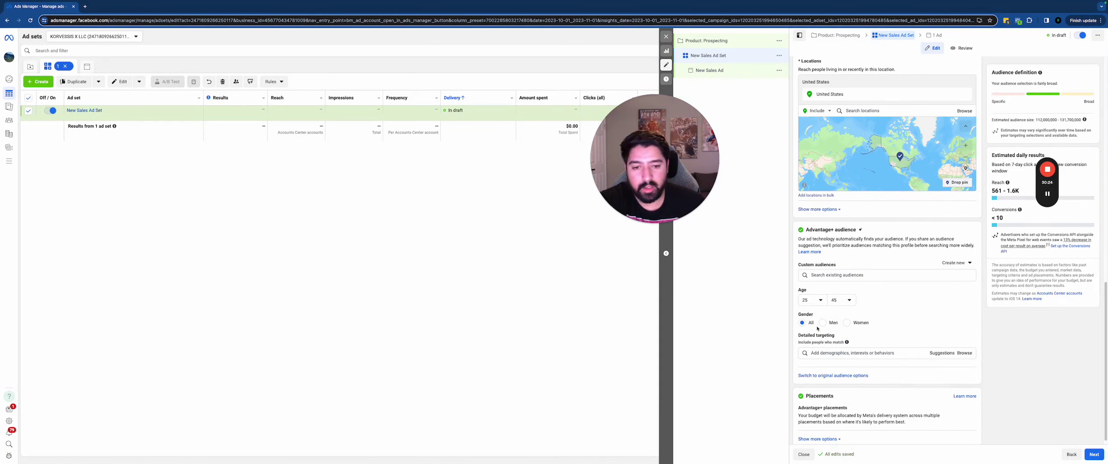
pyautogui.scroll(-1, 861, 346)
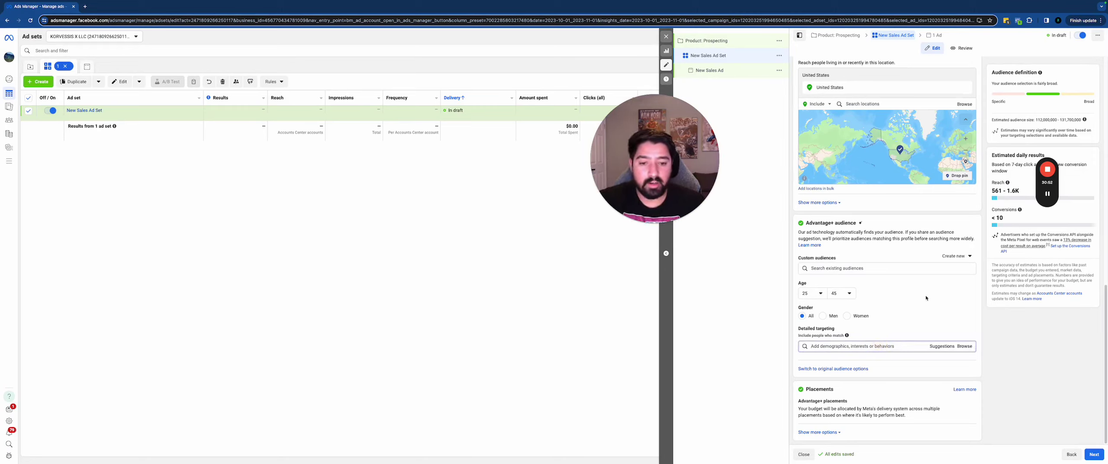
pyautogui.write('gary')
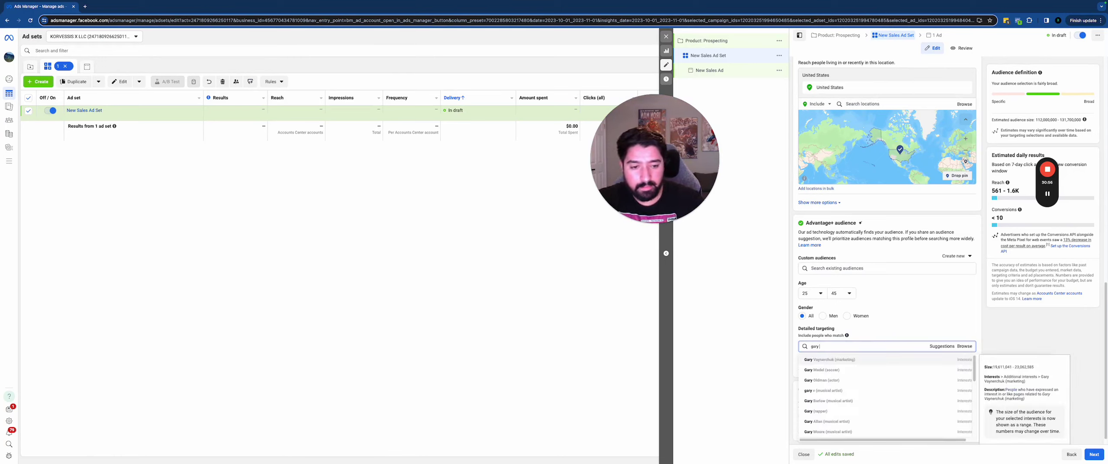
pyautogui.click(905, 359)
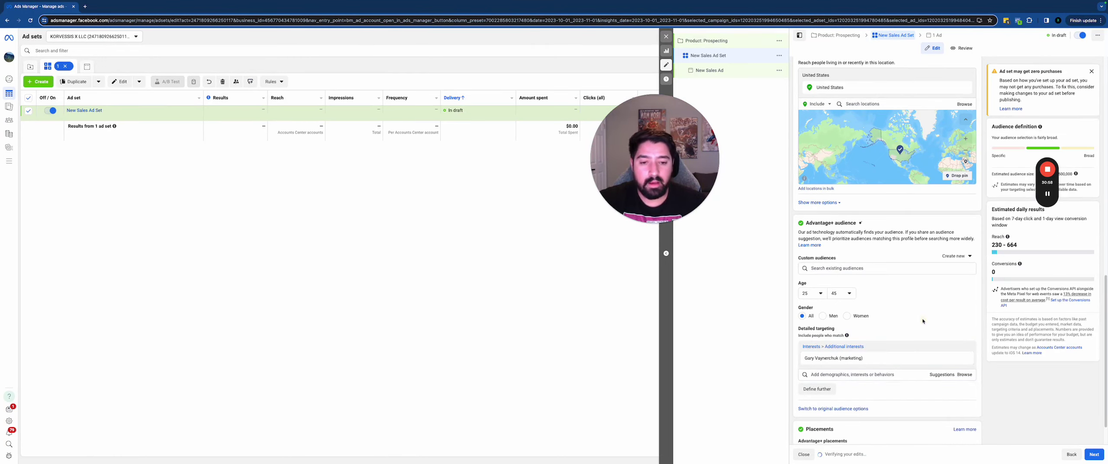
# Search the detailed targeting for Grant Cardone and clear the search text again
pyautogui.scroll(-1, 923, 324)
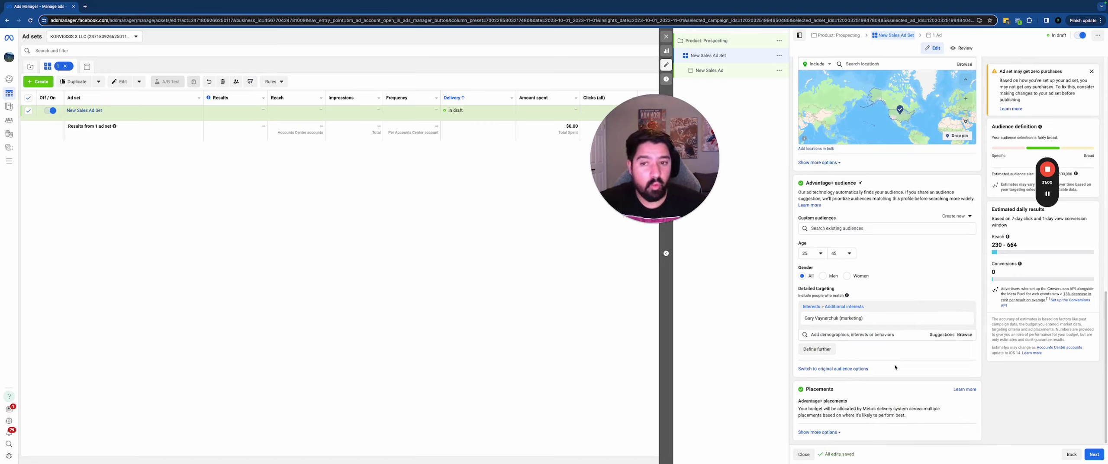
pyautogui.click(867, 334)
pyautogui.write('grant car')
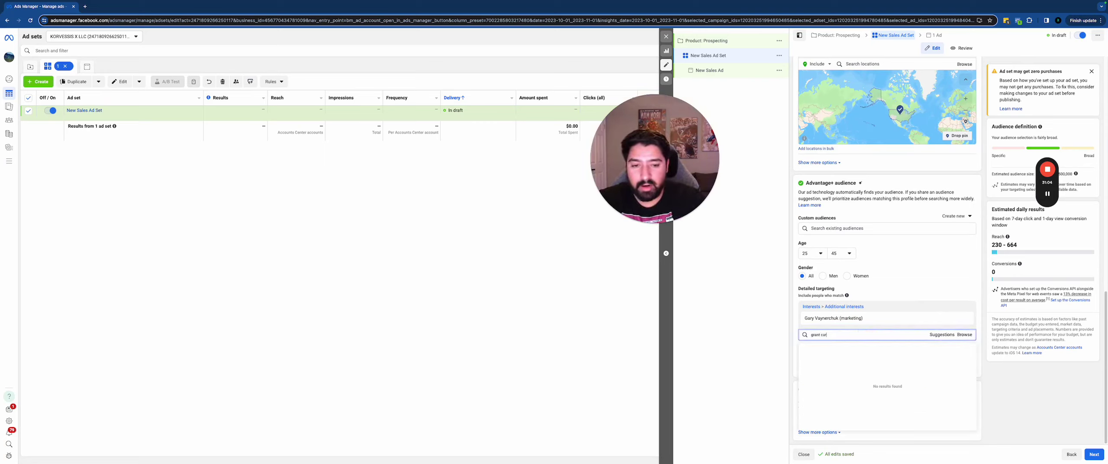
pyautogui.write('done')
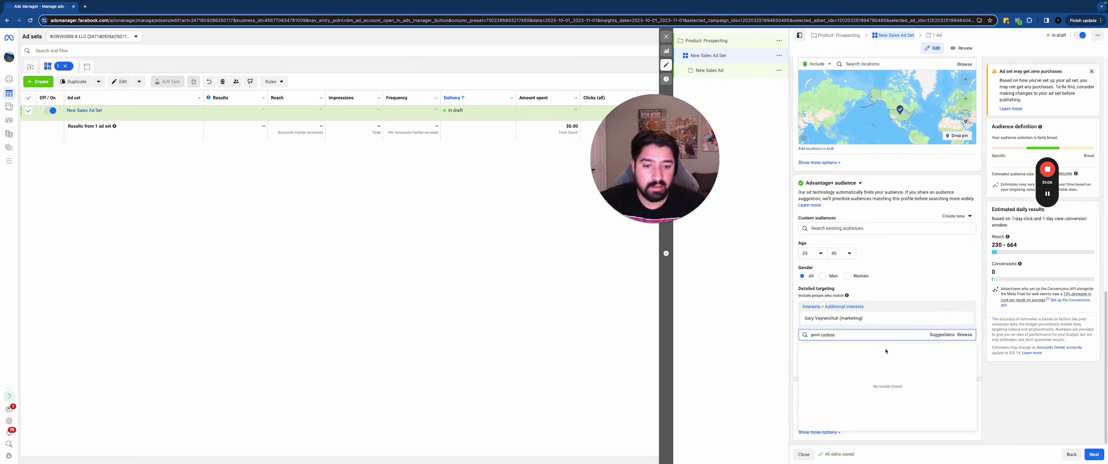
pyautogui.tripleClick(841, 335)
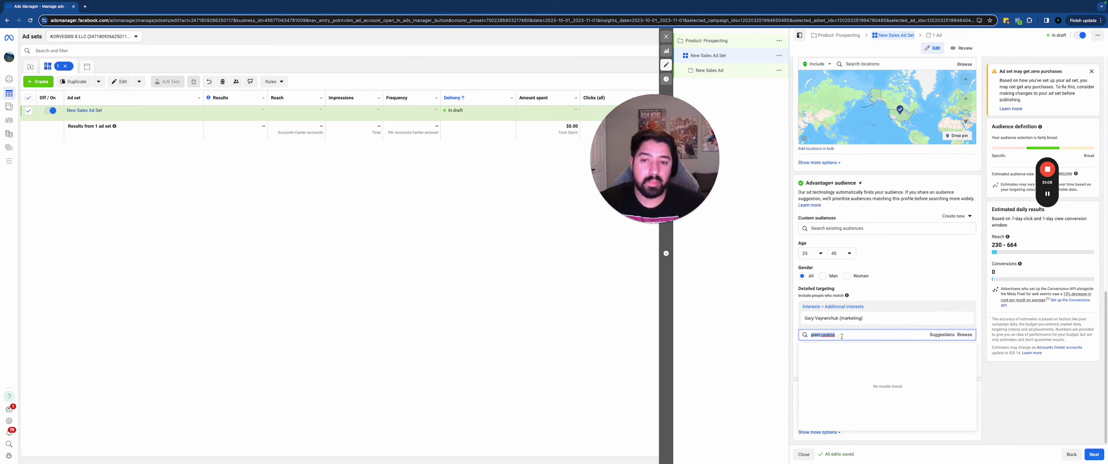
pyautogui.press('BackSpace')
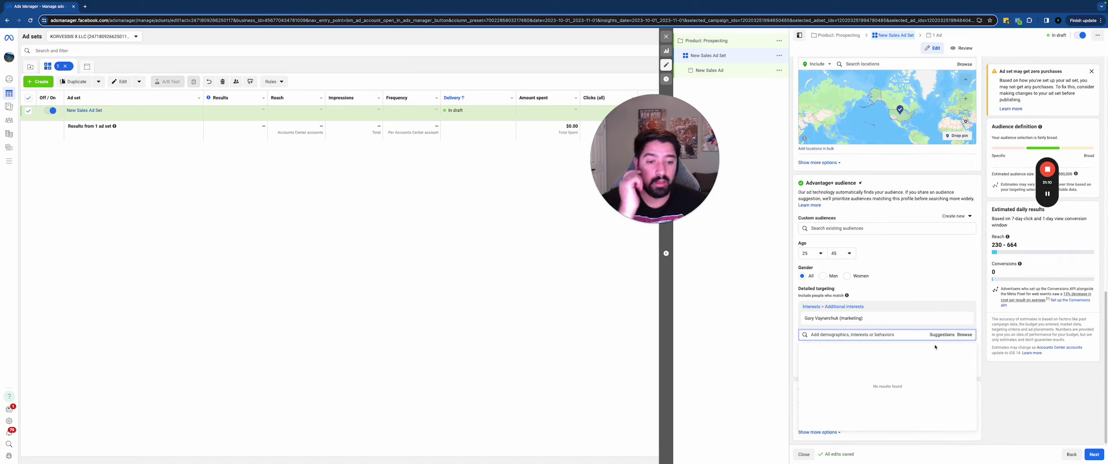
# Browse the detailed targeting categories, expanding and collapsing Demographics, and close the category list
pyautogui.click(964, 334)
pyautogui.click(811, 348)
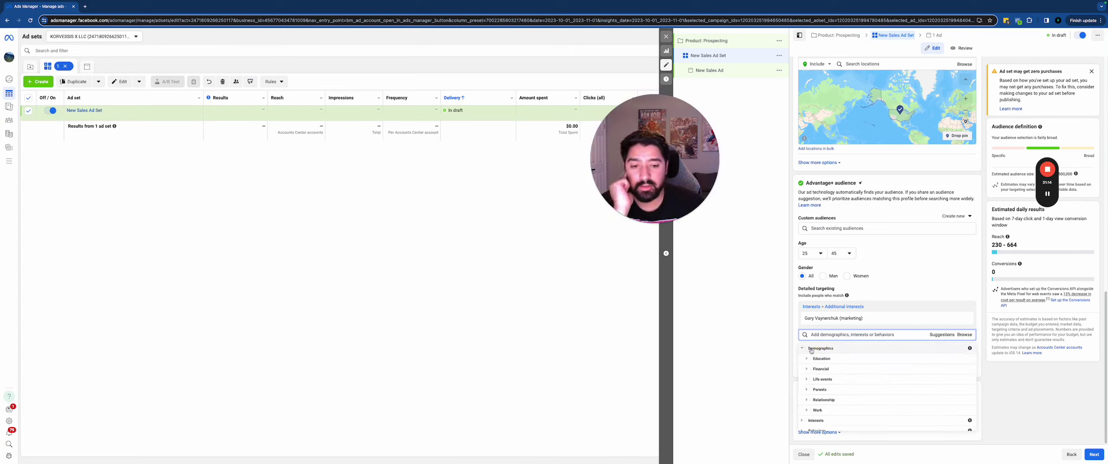
pyautogui.click(801, 349)
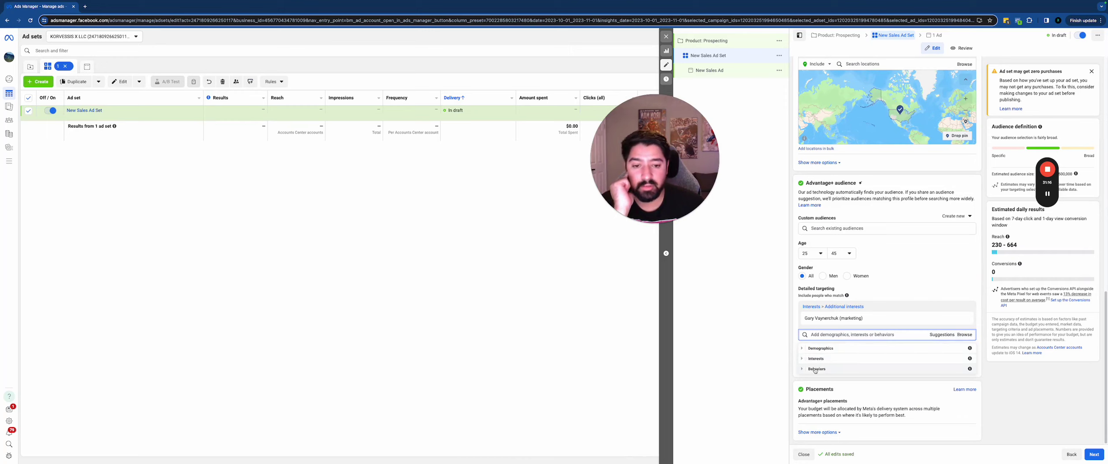
pyautogui.click(940, 282)
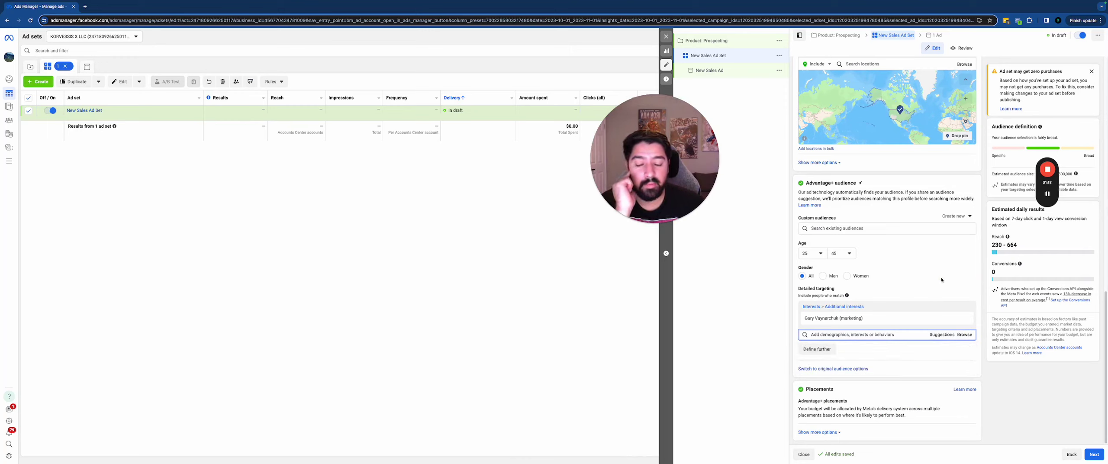
pyautogui.moveTo(887, 321)
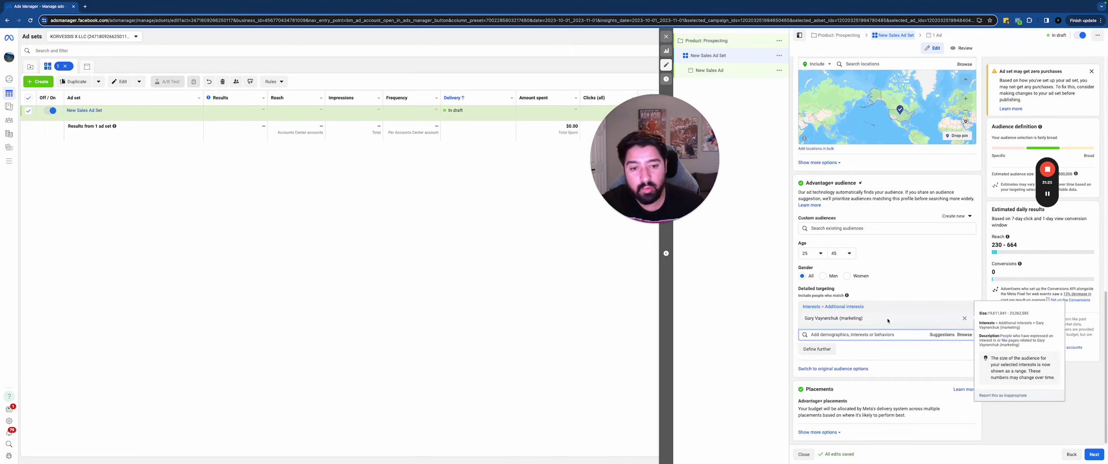
# Try the suggested interests Robert Kiyosaki (author), Entrepreneurship (business & finance) and Advertising (marketing) in the detailed targeting
pyautogui.click(937, 335)
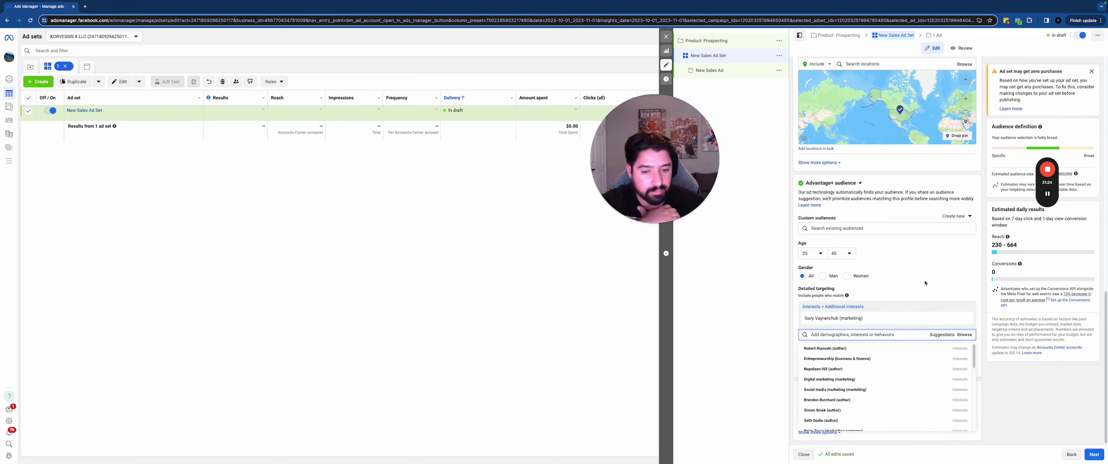
pyautogui.click(827, 348)
pyautogui.moveTo(912, 300)
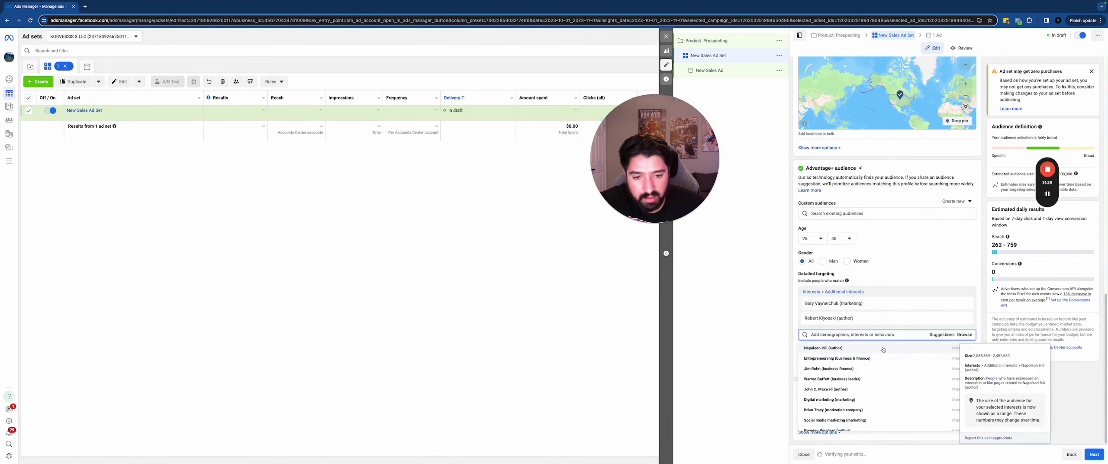
pyautogui.click(840, 359)
pyautogui.scroll(-1, 904, 289)
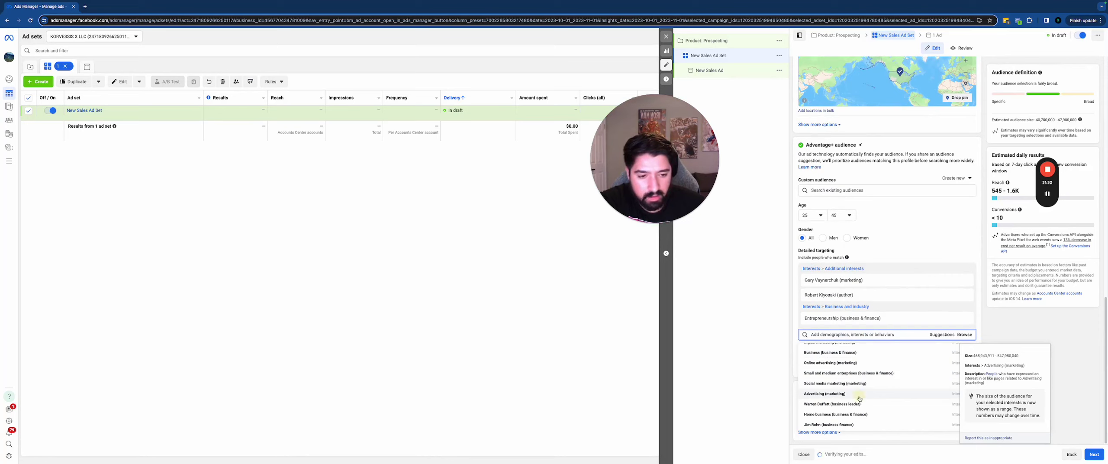
pyautogui.click(862, 399)
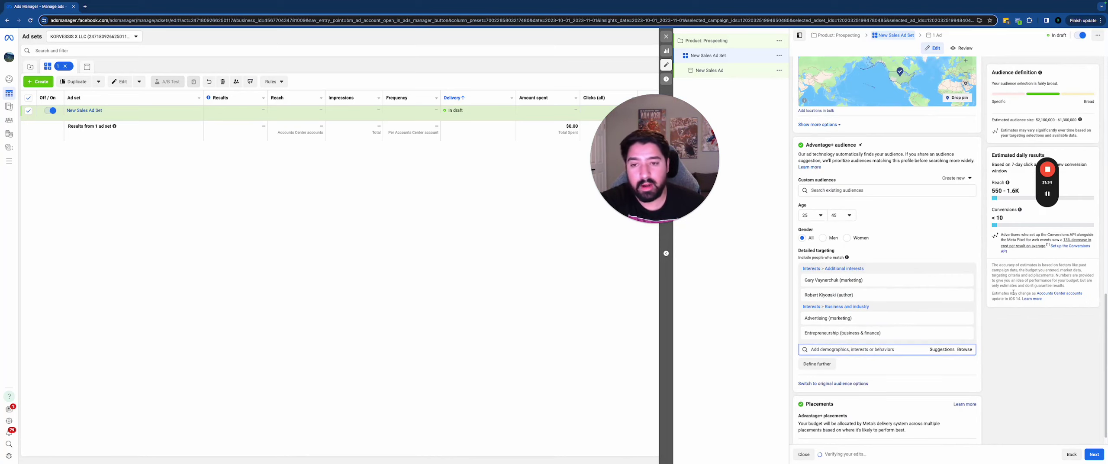
# Remove the Gary Vaynerchuk, Robert Kiyosaki, Advertising and Entrepreneurship interests from the detailed targeting
pyautogui.click(968, 281)
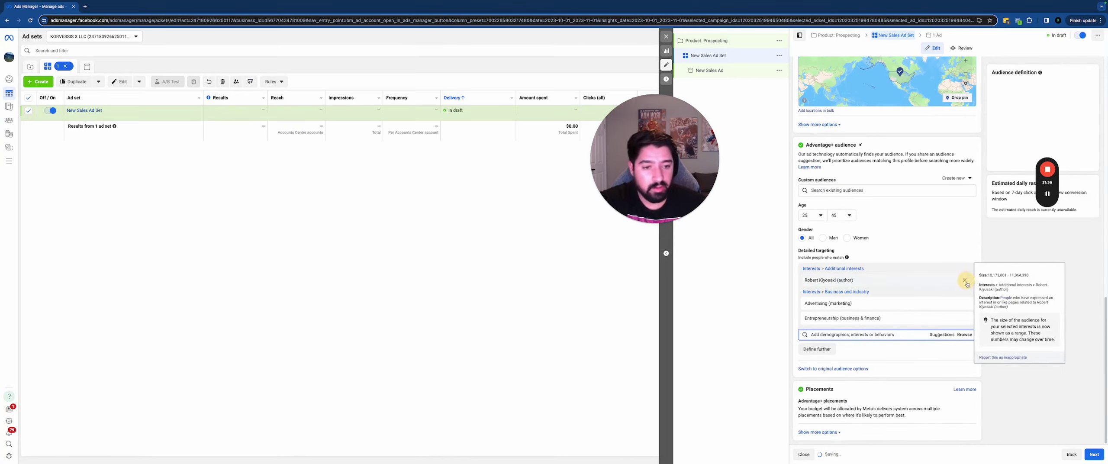
pyautogui.click(967, 283)
pyautogui.click(964, 303)
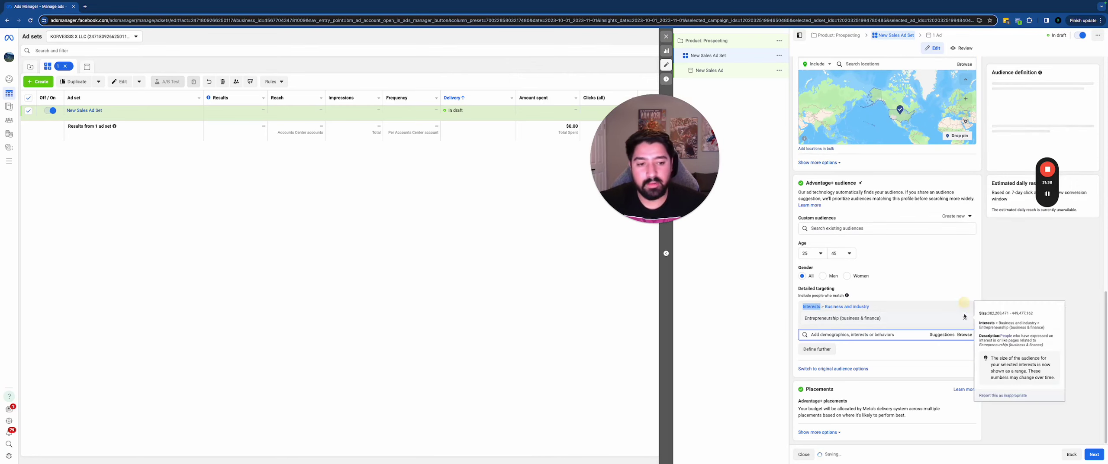
pyautogui.click(965, 318)
# Search the detailed targeting for "dunkin" and add the Dunkin' Donuts (restaurant) interest
pyautogui.click(861, 346)
pyautogui.write('we')
pyautogui.press('BackSpace')
pyautogui.write('al')
pyautogui.press('BackSpace')
pyautogui.press('BackSpace')
pyautogui.write('dunk')
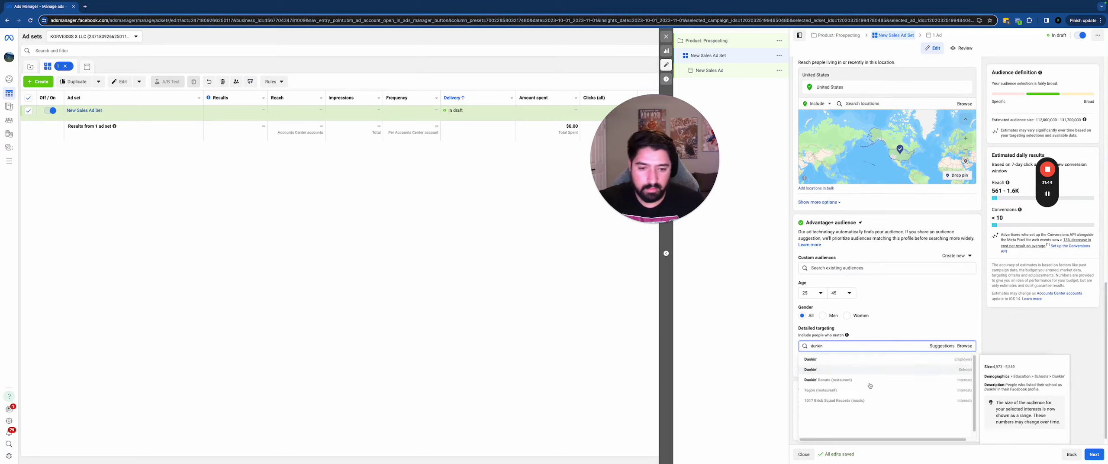
pyautogui.write('in')
pyautogui.click(862, 381)
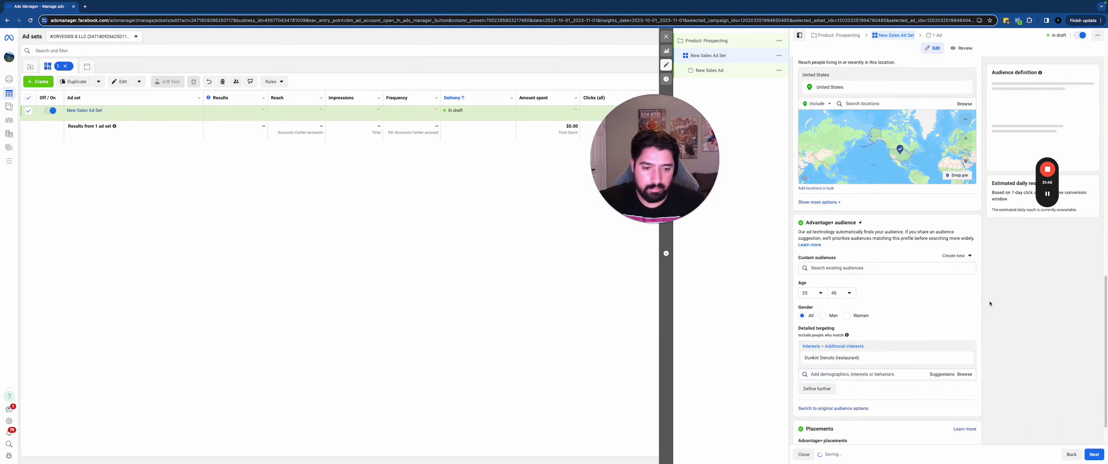
# Add the suggested interests Starbucks (coffee), Krispy Kreme (baked goods), Wendy's (restaurant) and Chick-fil-A (restaurant) to the detailed targeting
pyautogui.click(848, 348)
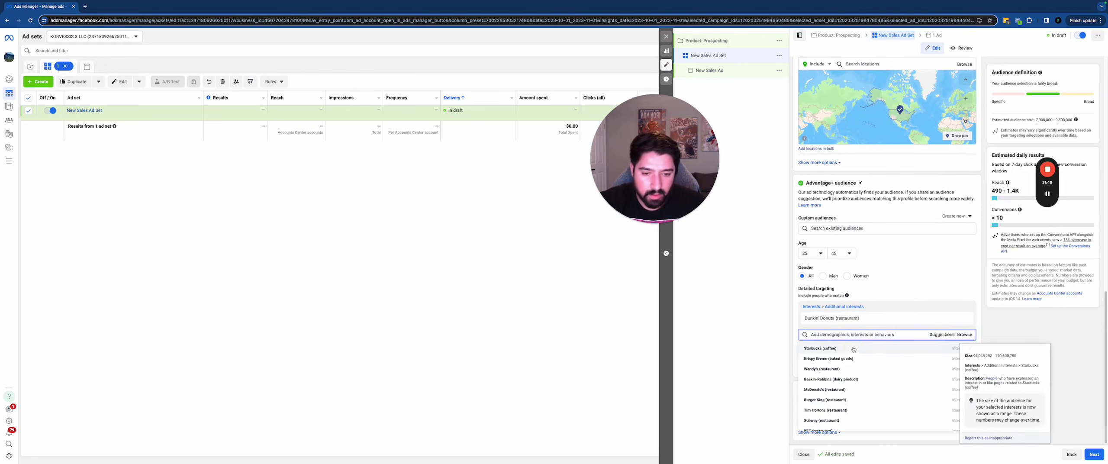
pyautogui.click(837, 363)
pyautogui.scroll(-3, 866, 390)
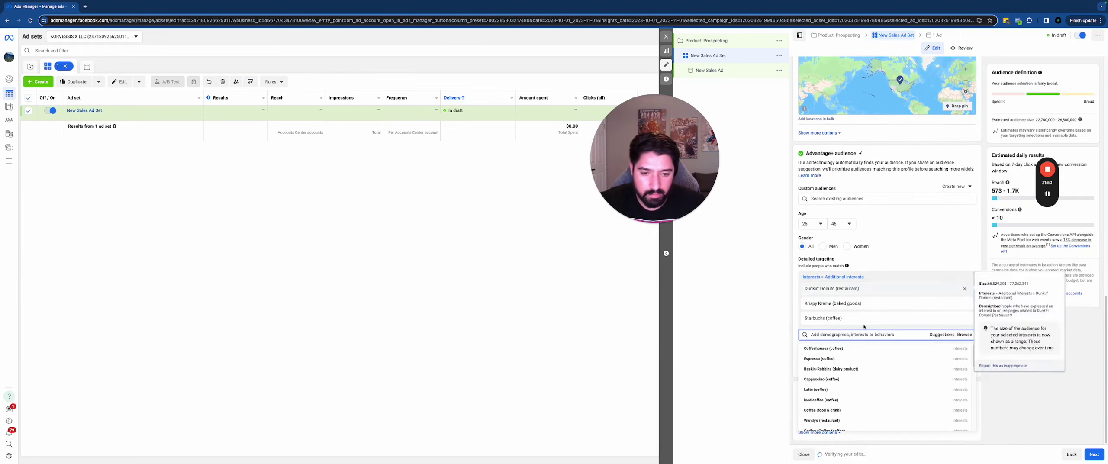
pyautogui.moveTo(837, 375)
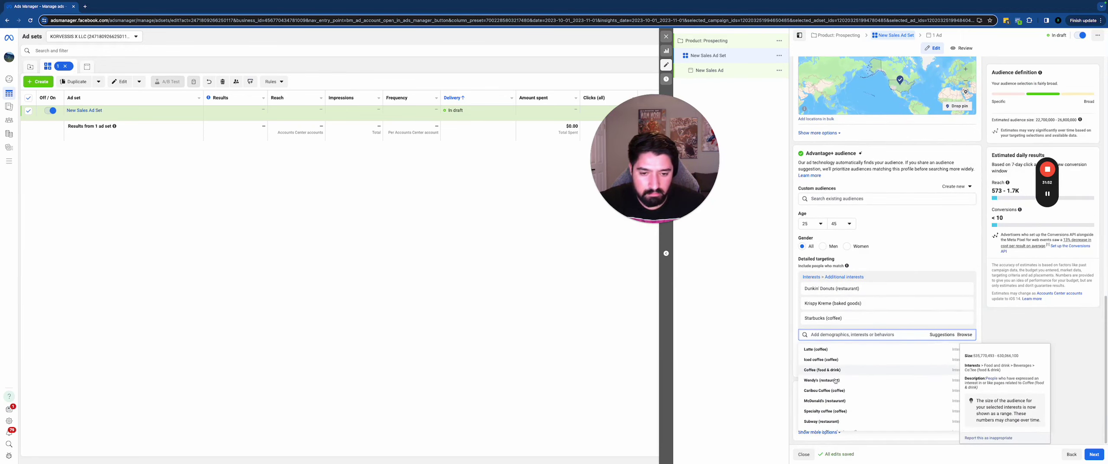
pyautogui.click(837, 379)
pyautogui.click(848, 374)
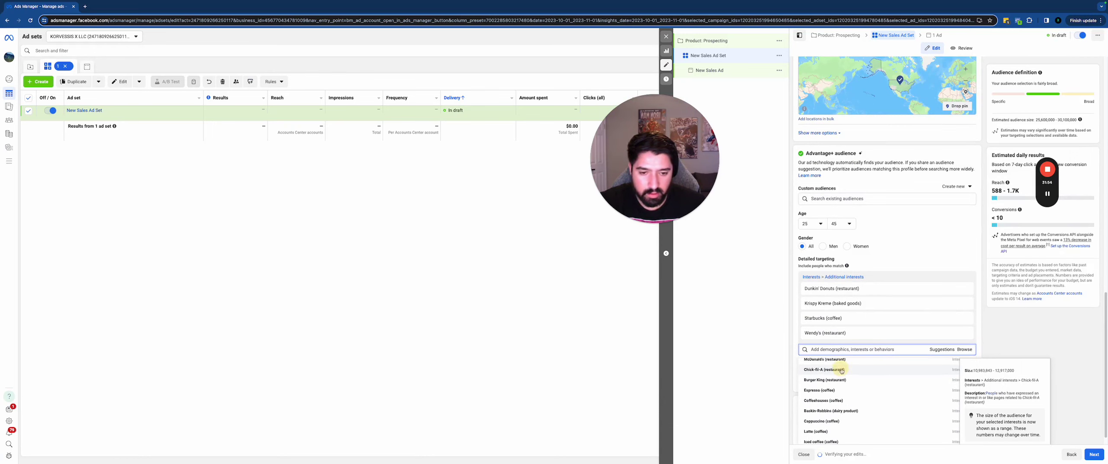
pyautogui.click(1072, 300)
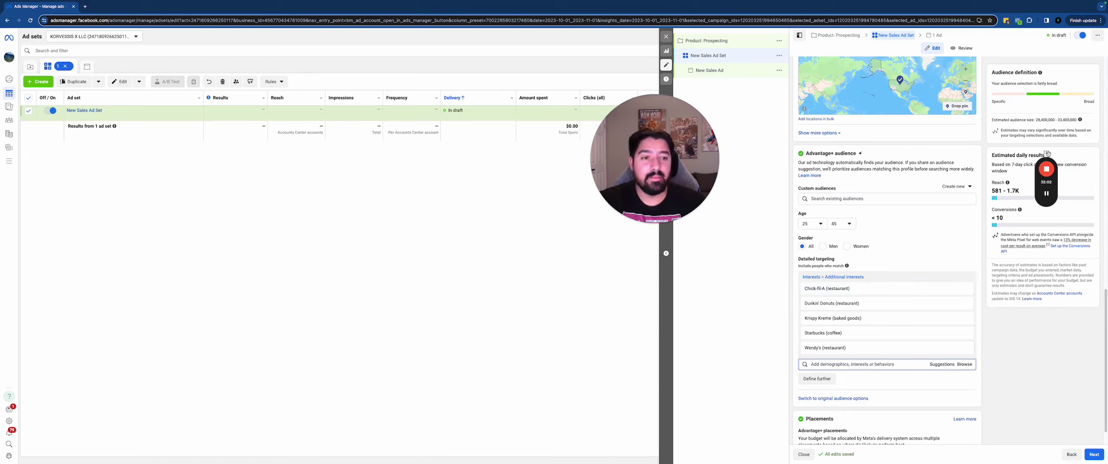
# Examine the estimated audience size and the estimated daily reach and conversions for the ad set
pyautogui.moveTo(1047, 153); pyautogui.dragTo(949, 163)
pyautogui.scroll(1, 949, 162)
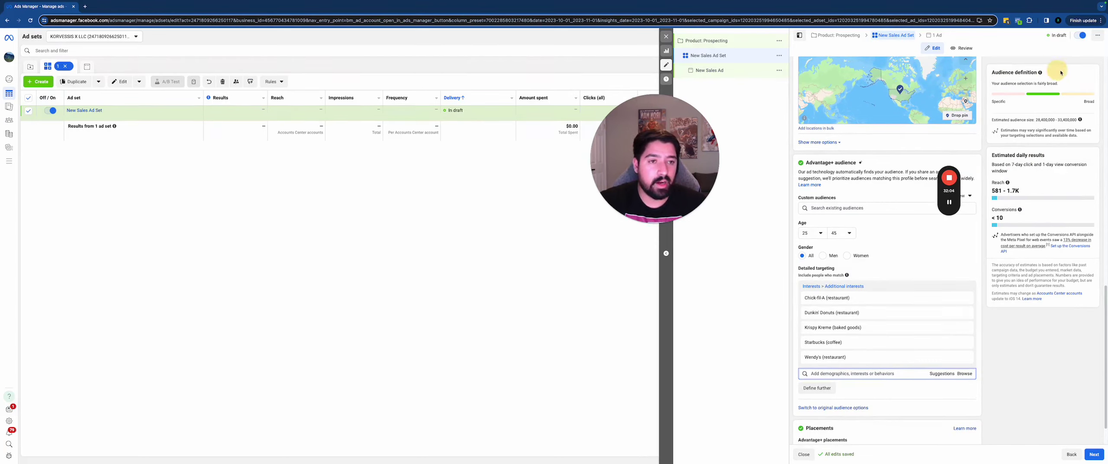
pyautogui.moveTo(991, 121); pyautogui.dragTo(1060, 109)
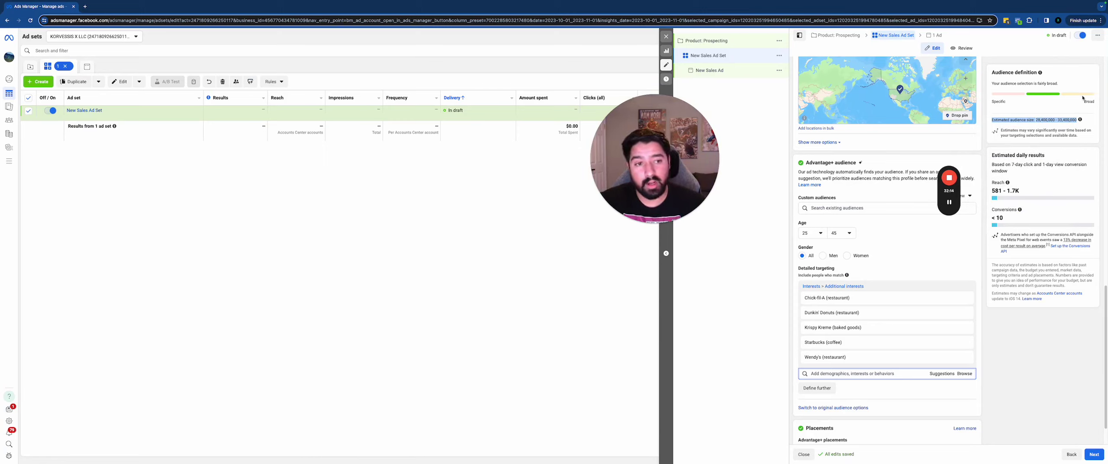
pyautogui.click(1040, 118)
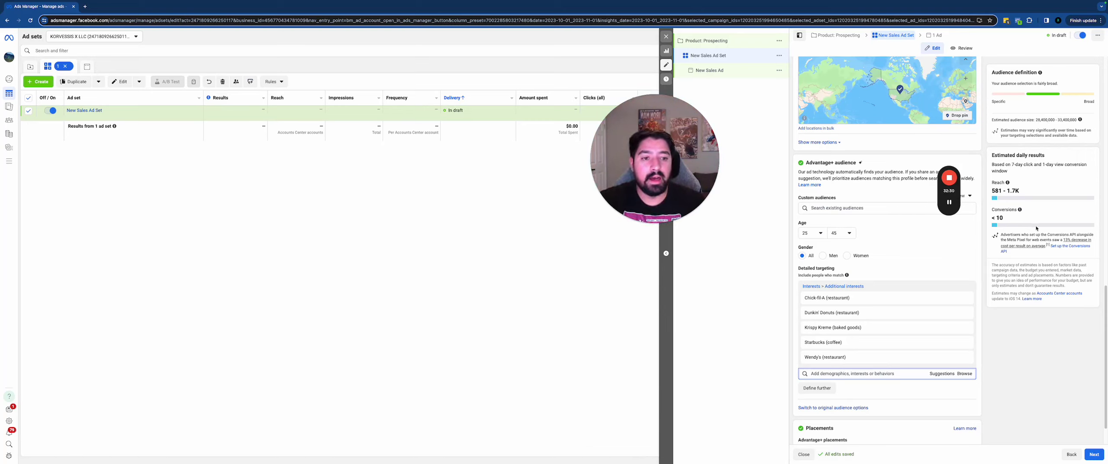
pyautogui.moveTo(993, 157); pyautogui.dragTo(1068, 272)
pyautogui.click(1036, 275)
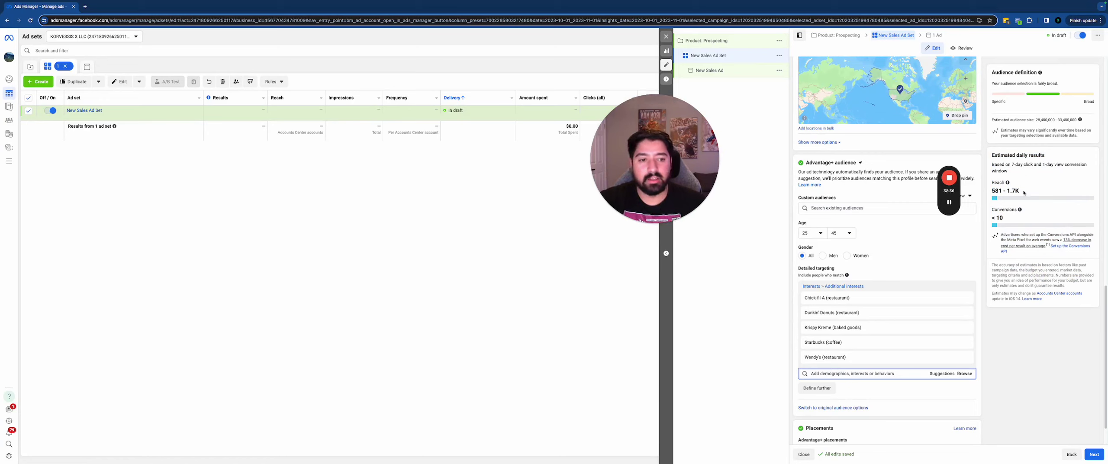
pyautogui.moveTo(1020, 211)
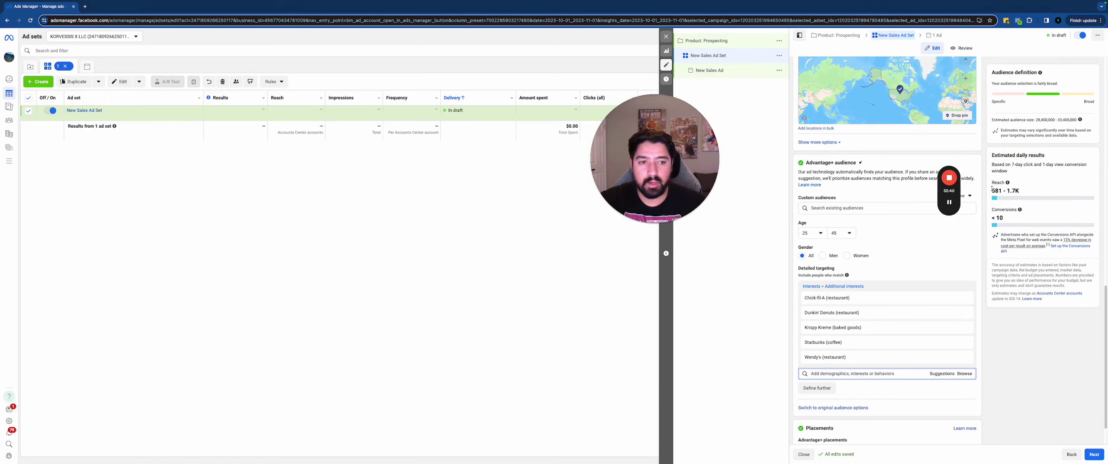
pyautogui.moveTo(991, 190); pyautogui.dragTo(1029, 190)
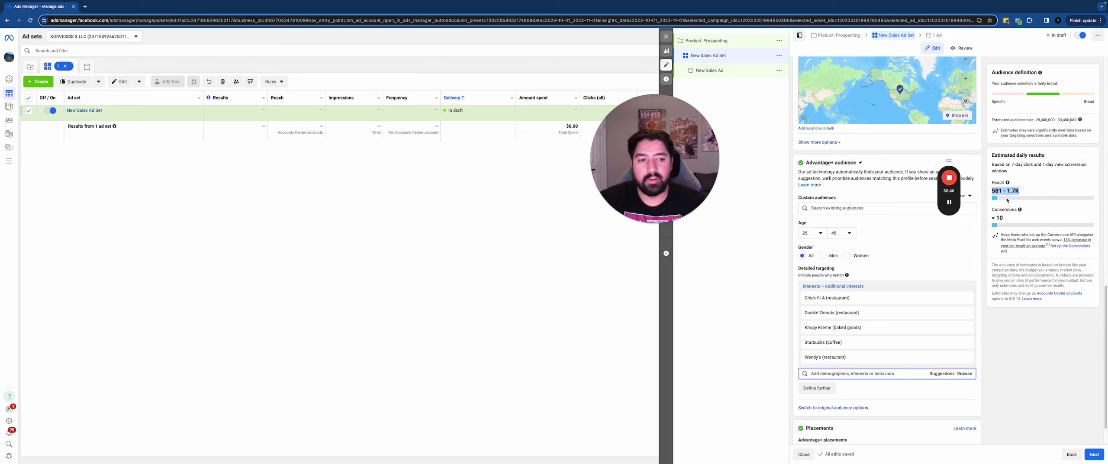
pyautogui.click(1030, 184)
pyautogui.scroll(-1, 1026, 267)
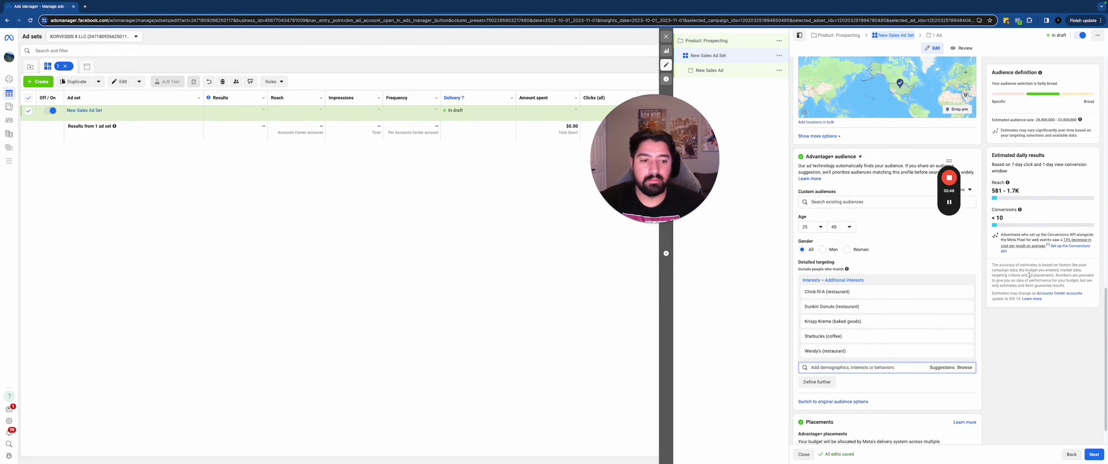
pyautogui.moveTo(1019, 210)
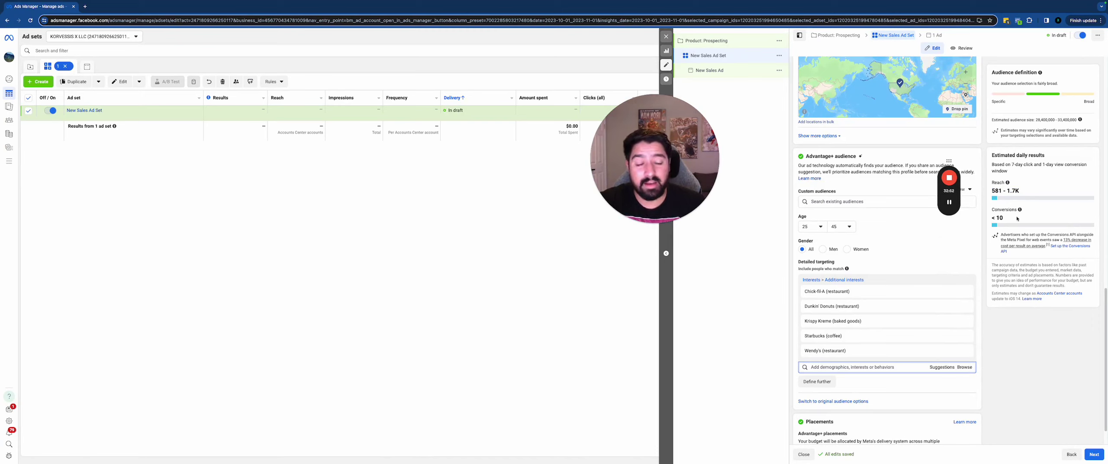
# Narrow the detailed targeting so that people must also match the Gary Vaynerchuk (marketing) interest, and check the estimated audience size
pyautogui.scroll(-4, 952, 266)
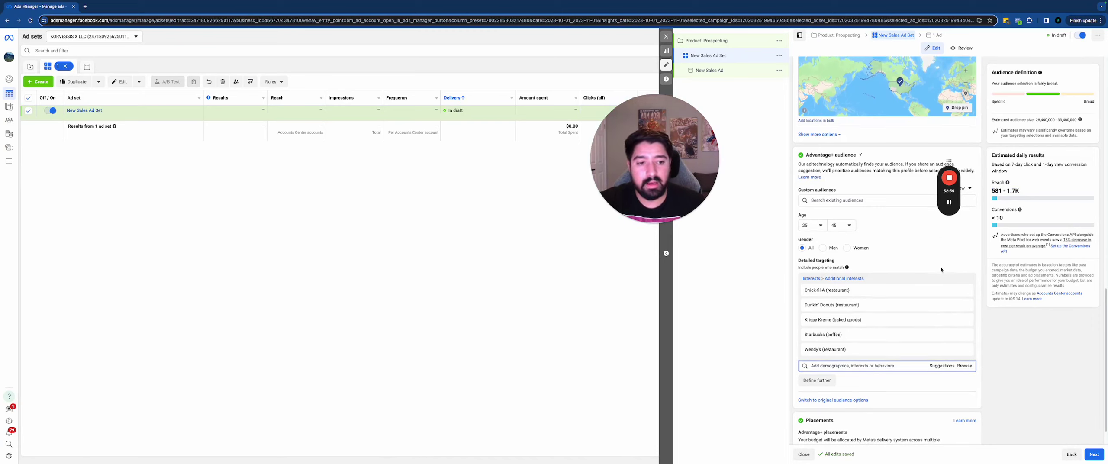
pyautogui.moveTo(937, 271)
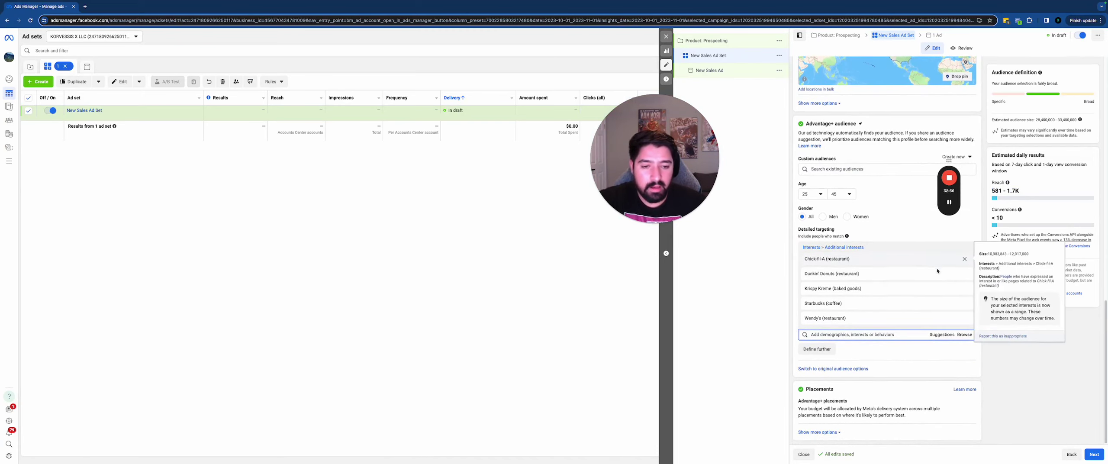
pyautogui.moveTo(908, 279)
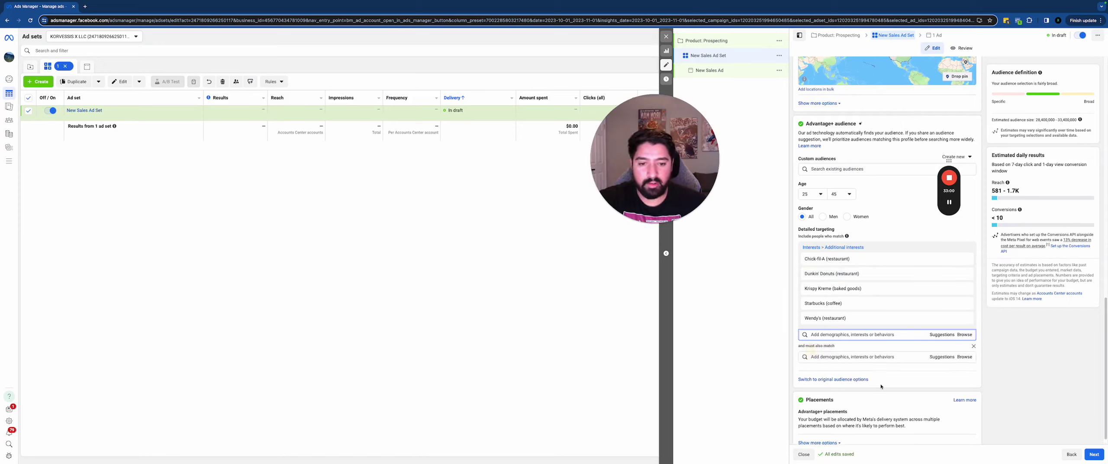
pyautogui.click(813, 350)
pyautogui.moveTo(828, 254)
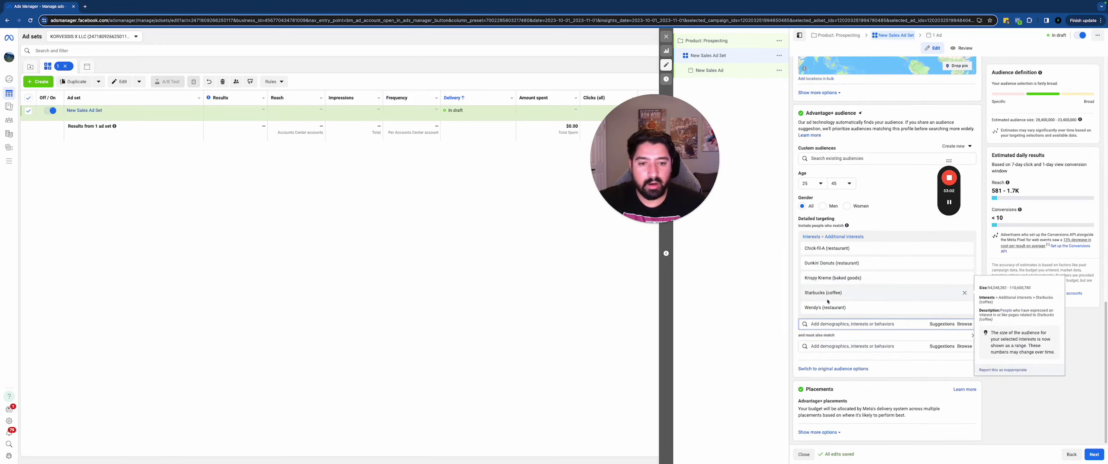
pyautogui.click(849, 350)
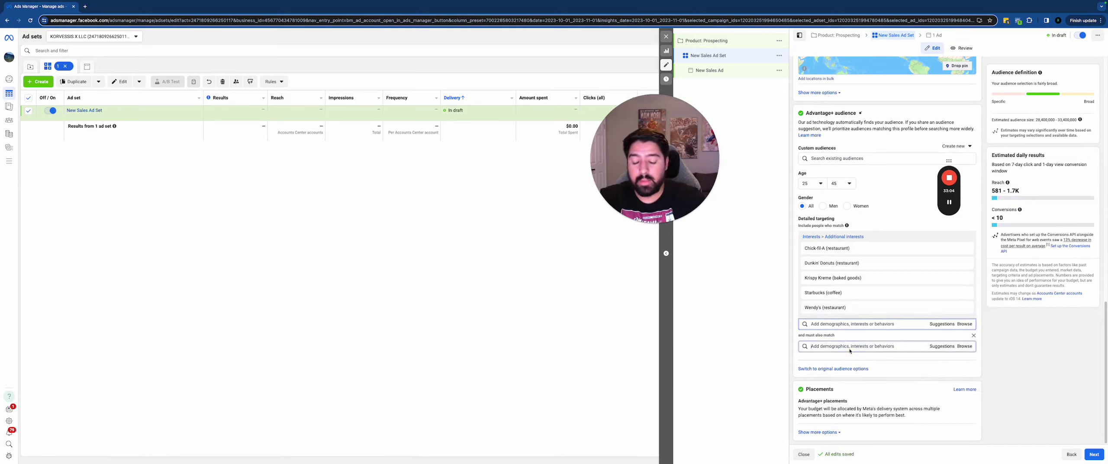
pyautogui.write('gary v')
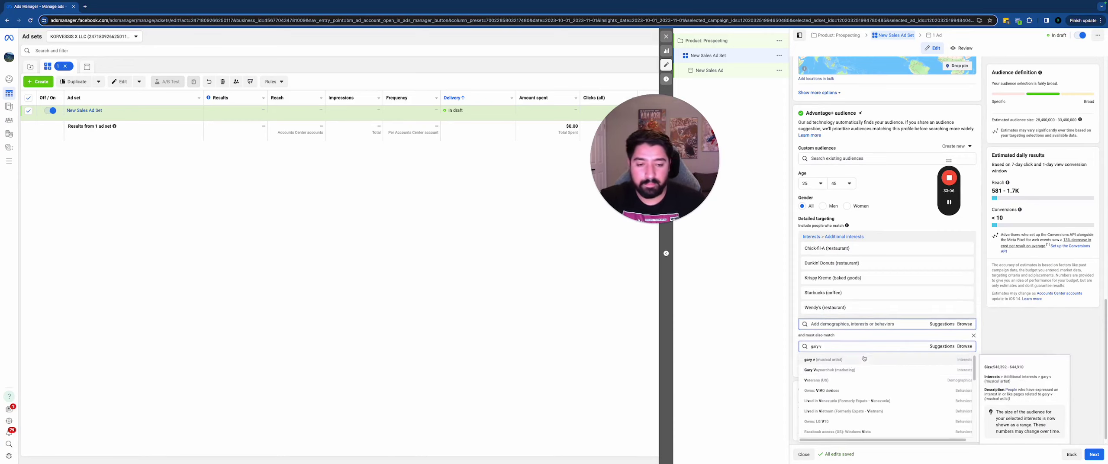
pyautogui.click(839, 359)
pyautogui.moveTo(882, 273)
pyautogui.scroll(-1, 881, 273)
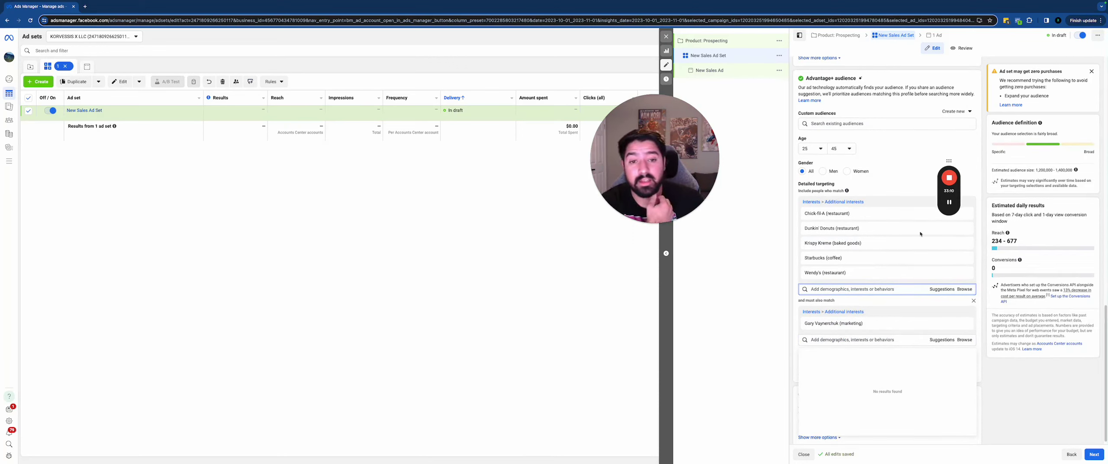
pyautogui.moveTo(852, 219)
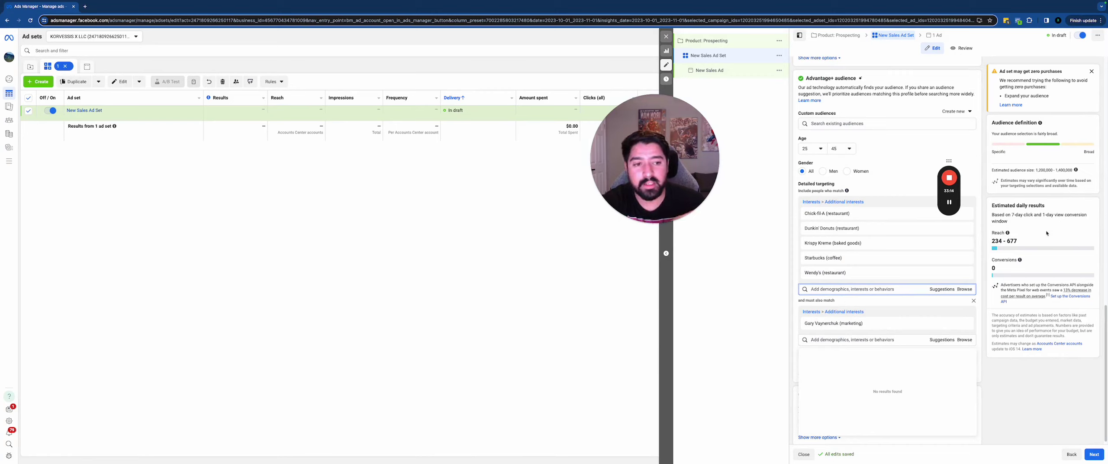
pyautogui.moveTo(1036, 170); pyautogui.dragTo(1072, 170)
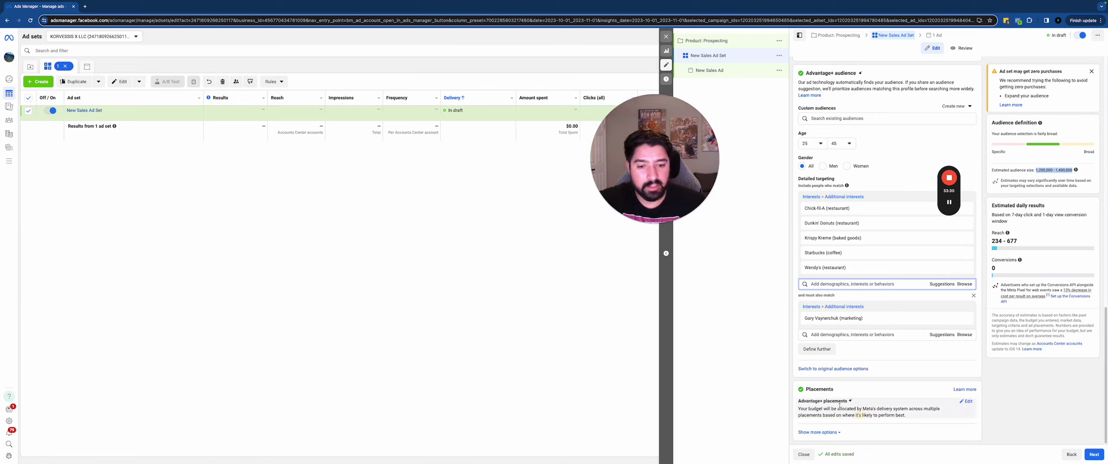
# Switch the ad set to manual placements and deselect the Audience Network, Messenger and Instagram platforms
pyautogui.click(966, 402)
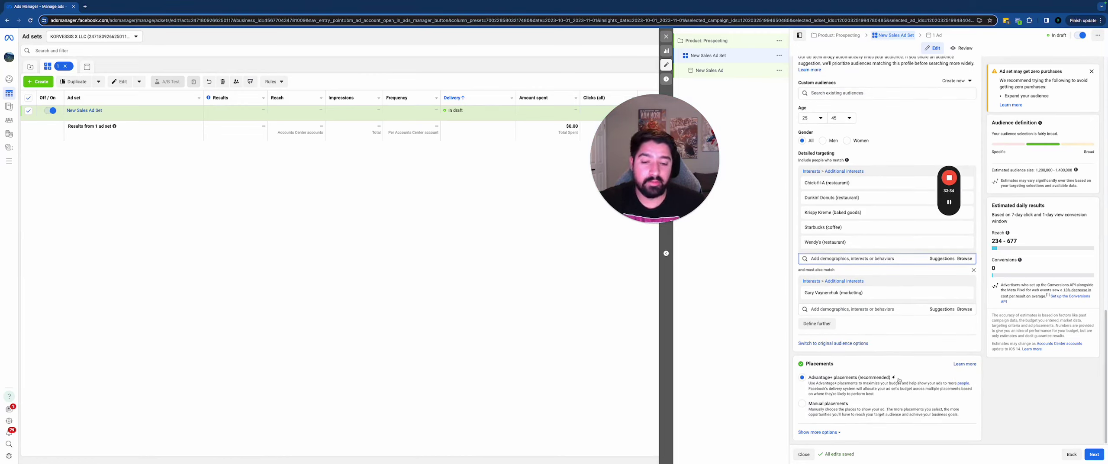
pyautogui.moveTo(637, 140); pyautogui.dragTo(702, 77)
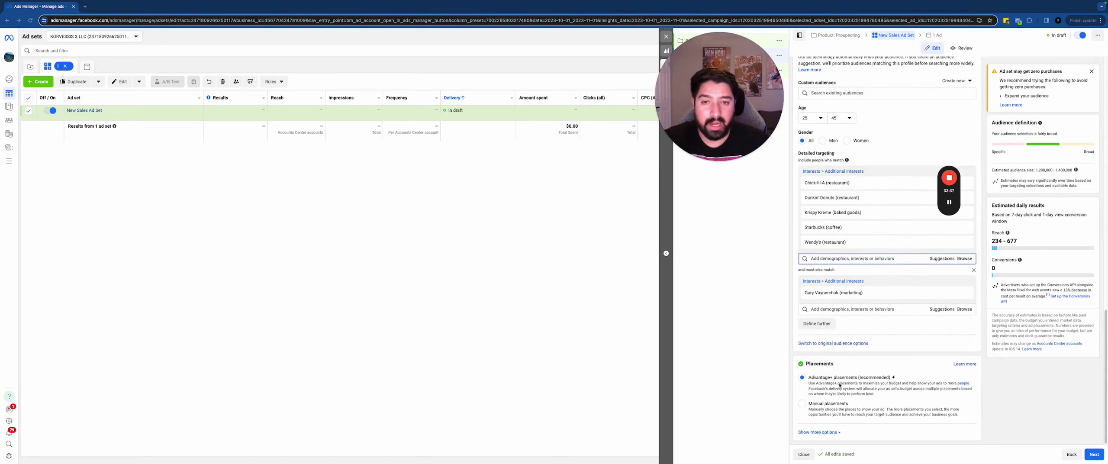
pyautogui.click(801, 405)
pyautogui.scroll(-5, 921, 165)
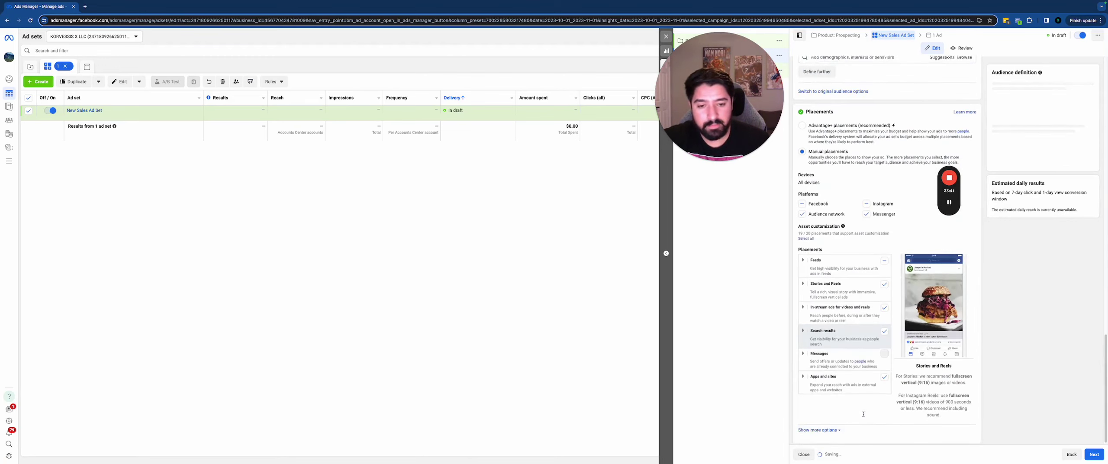
pyautogui.click(802, 211)
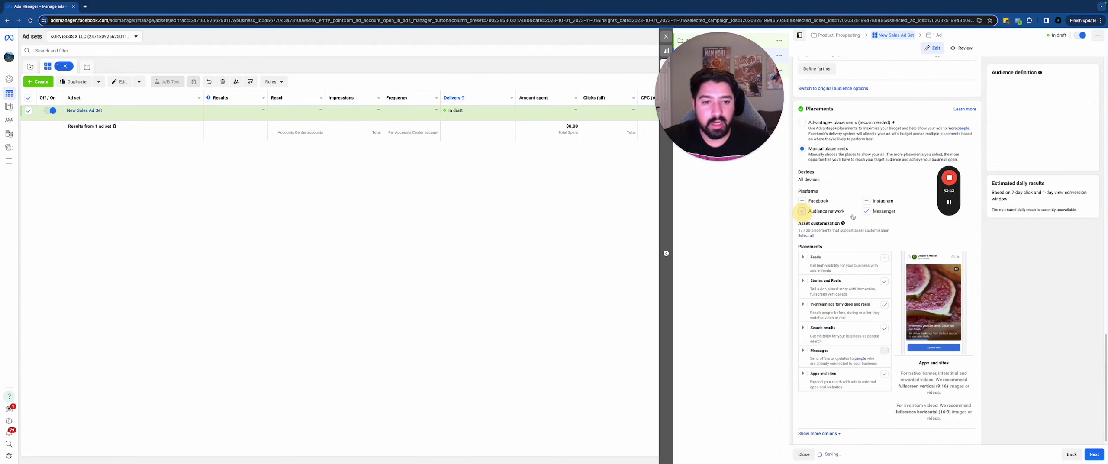
pyautogui.click(865, 212)
pyautogui.click(866, 201)
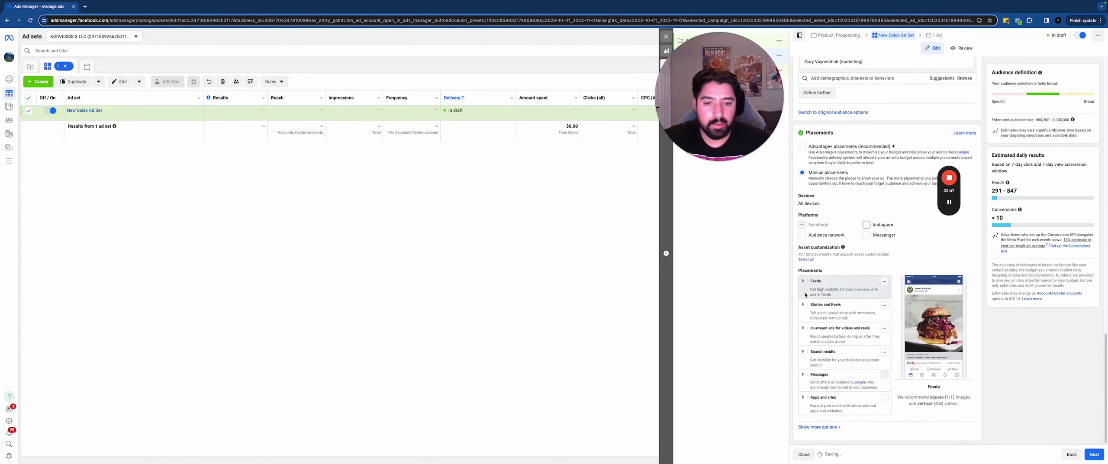
# Deselect the in-stream ads, search results and feeds placements, then revert the ad set to Advantage+ placements
pyautogui.click(885, 325)
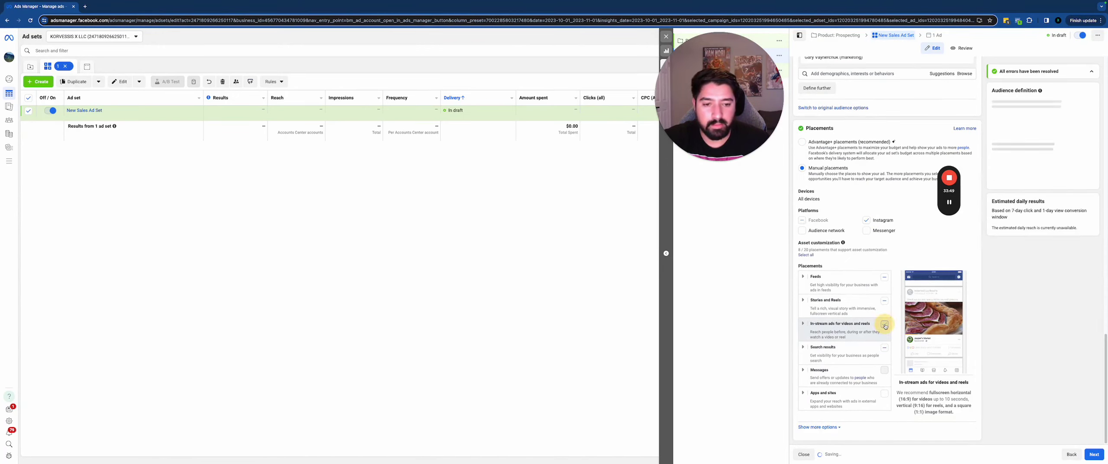
pyautogui.click(884, 348)
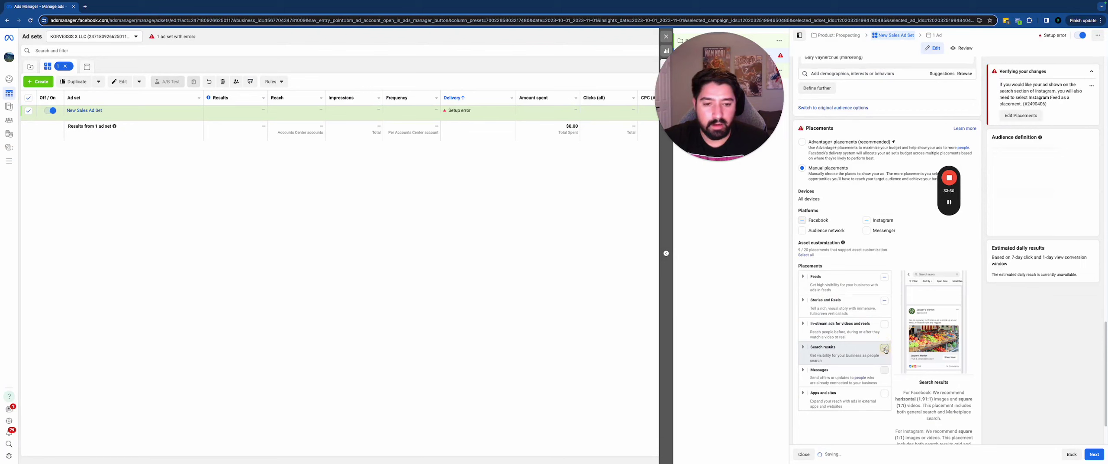
pyautogui.click(884, 277)
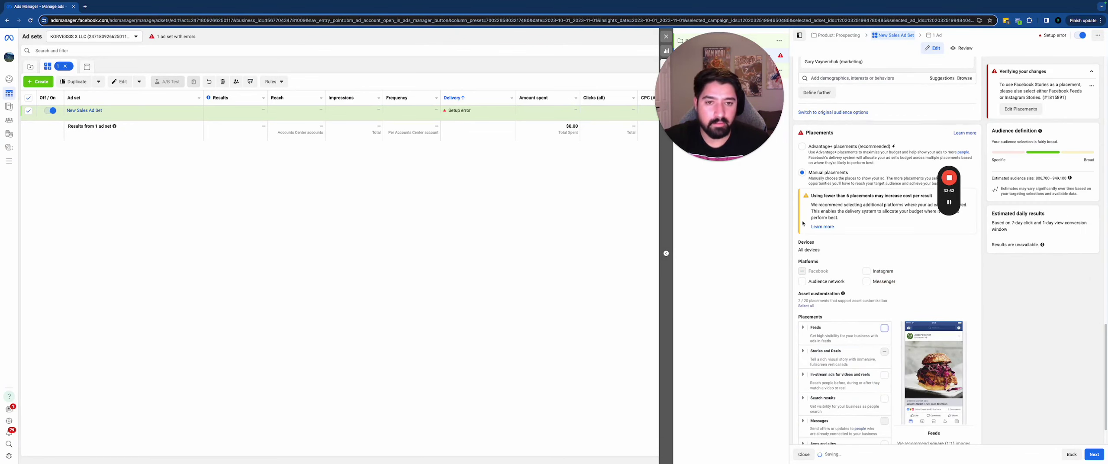
pyautogui.scroll(1, 802, 223)
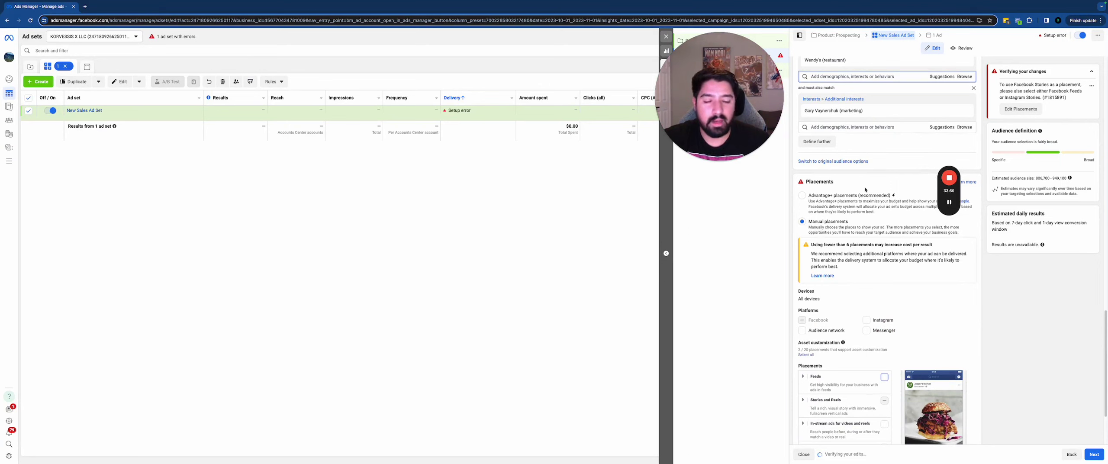
pyautogui.click(802, 195)
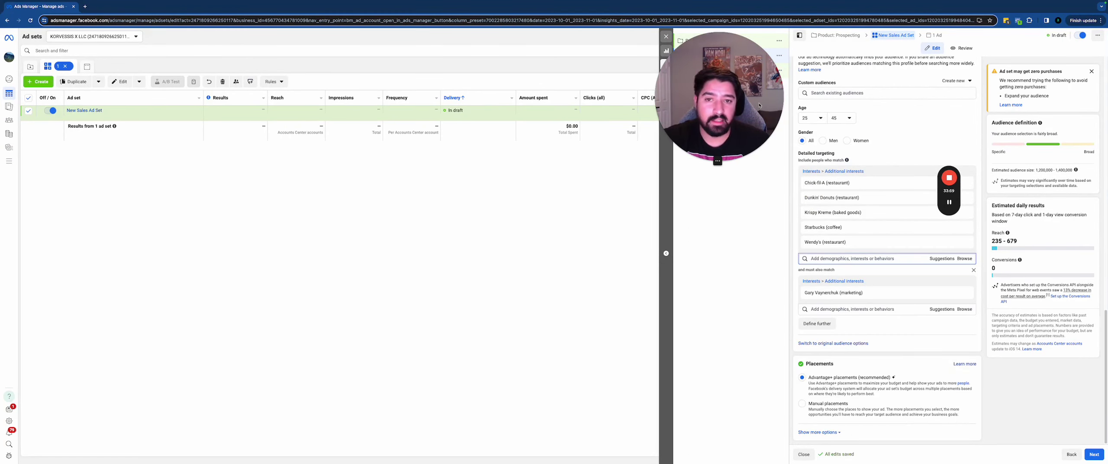
# Rename the ad set as "Restaurants + Gary V - 25-45 - Auto Placements"
pyautogui.moveTo(759, 105); pyautogui.dragTo(753, 190)
pyautogui.scroll(15, 868, 160)
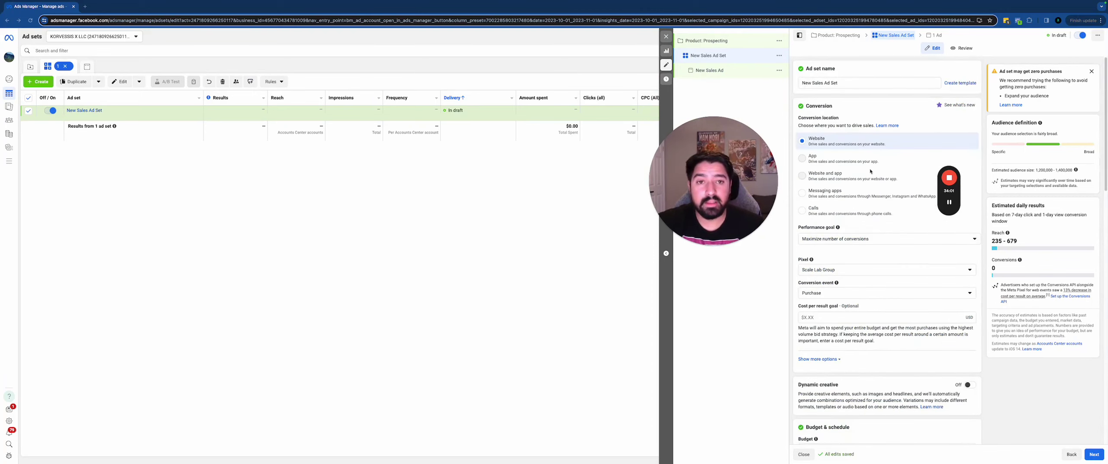
pyautogui.tripleClick(836, 82)
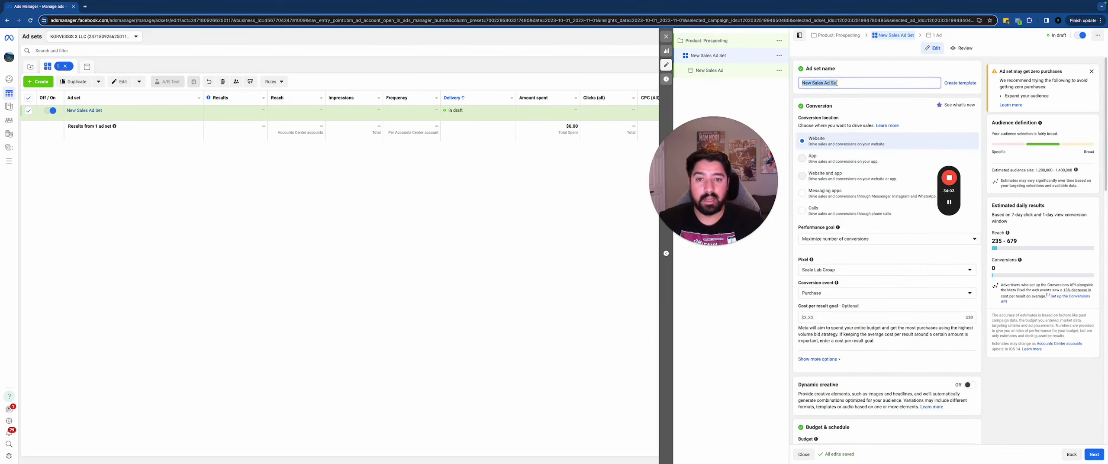
pyautogui.write('Re')
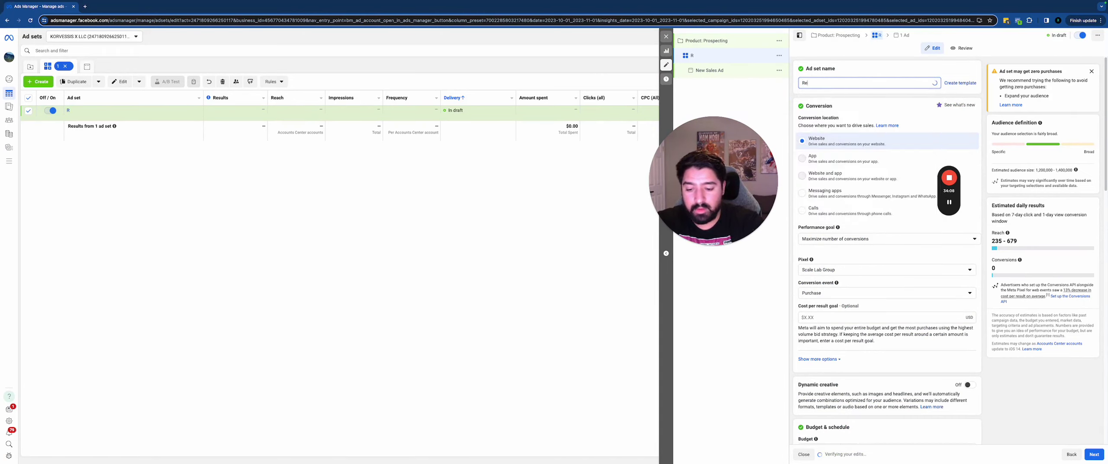
pyautogui.write('sturaunts +')
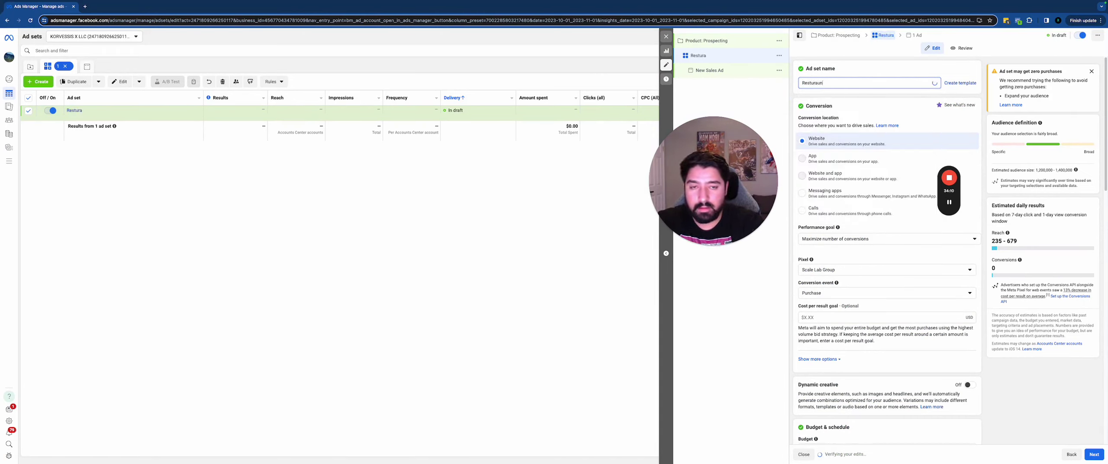
pyautogui.rightClick(812, 83)
pyautogui.click(837, 89)
pyautogui.write('+ Gary V -')
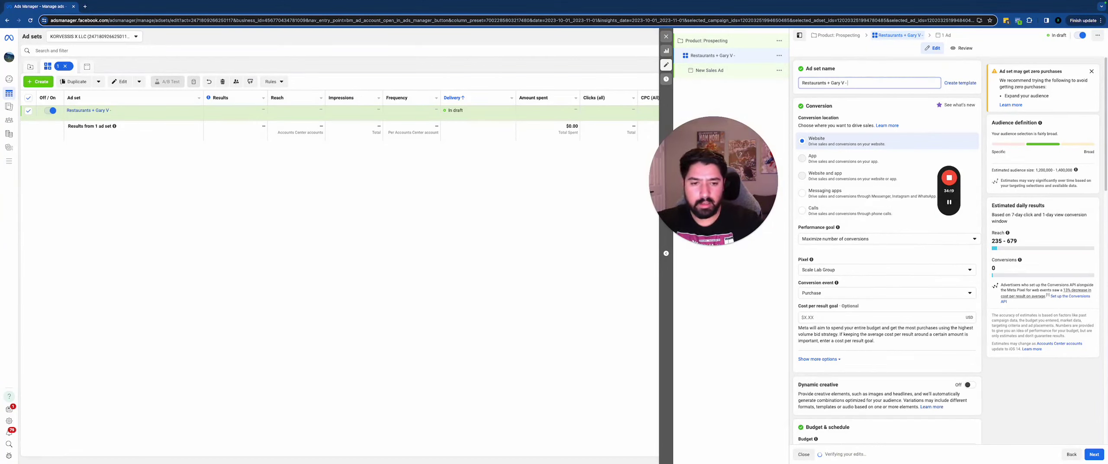
pyautogui.scroll(-15, 829, 224)
pyautogui.scroll(15, 829, 224)
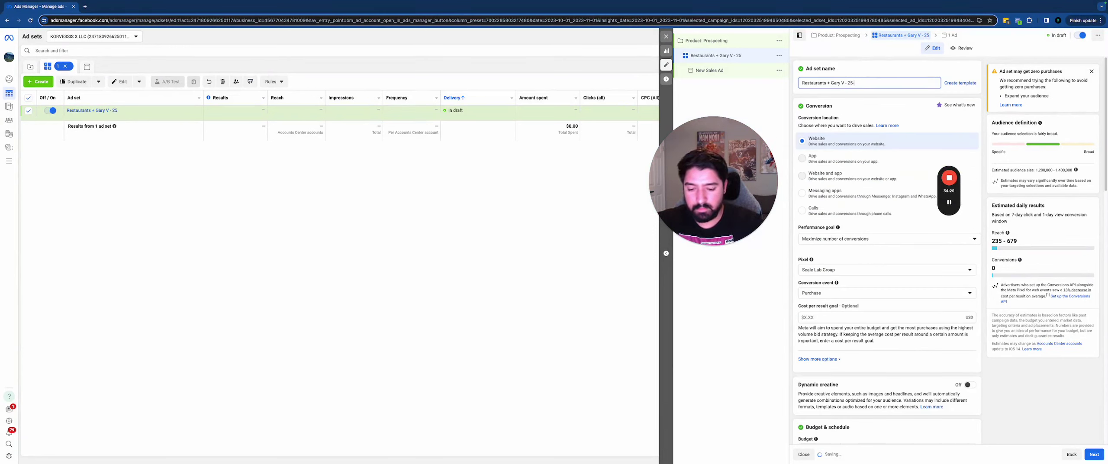
pyautogui.write('-45 - Auto Placements')
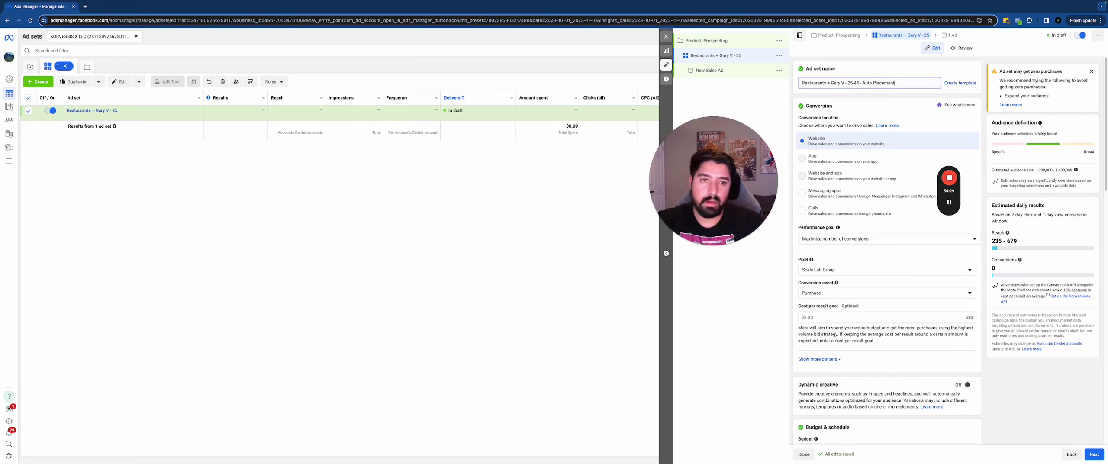
pyautogui.click(850, 70)
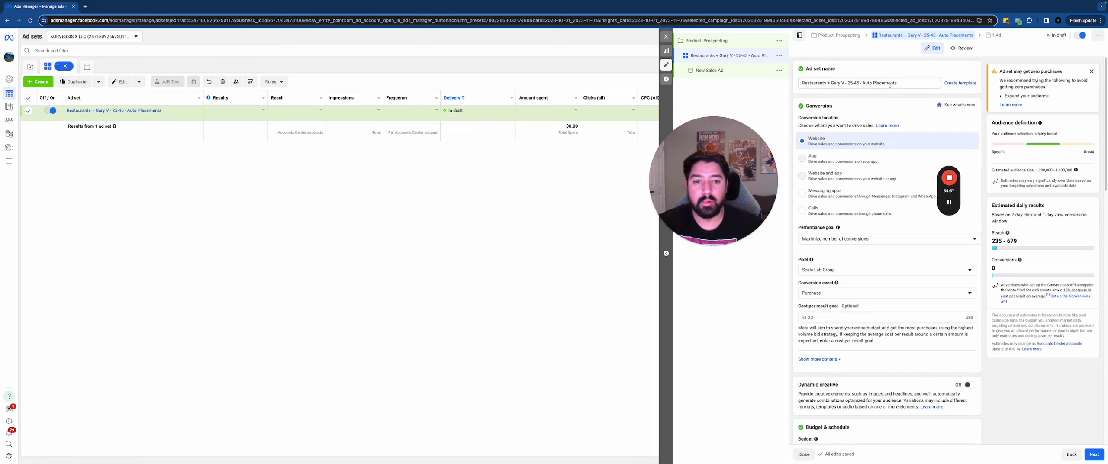
# Proceed to the ad level and rename the new sales ad as "AD1 - Meme Image"
pyautogui.scroll(-10, 888, 259)
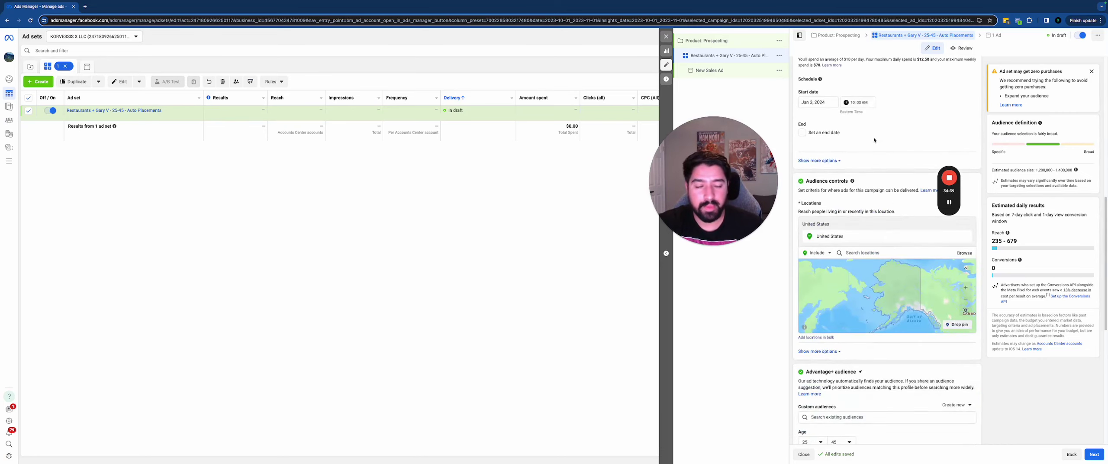
pyautogui.click(1094, 454)
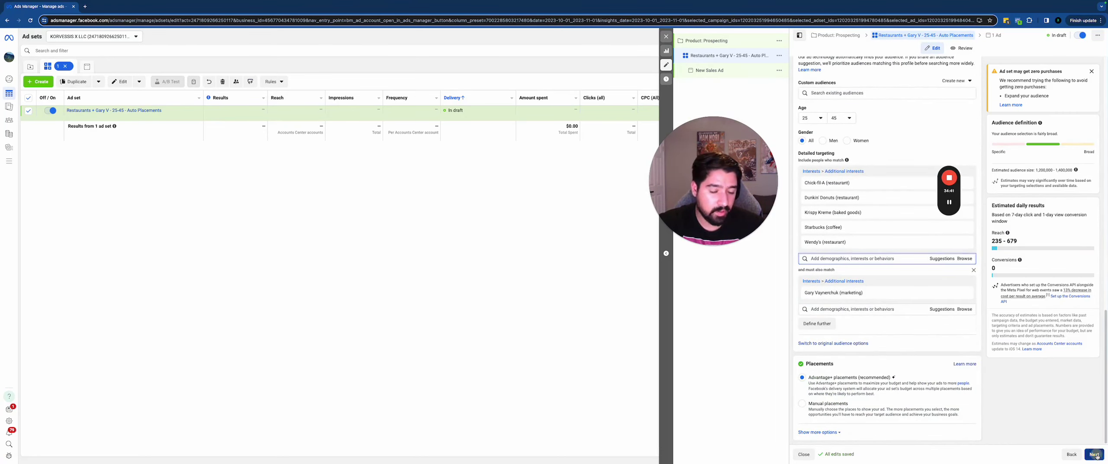
pyautogui.moveTo(950, 204)
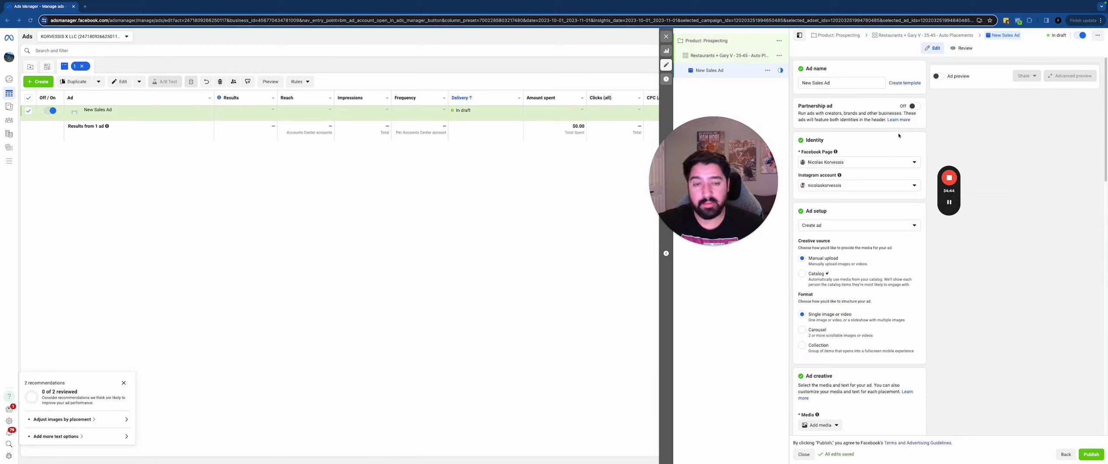
pyautogui.tripleClick(828, 84)
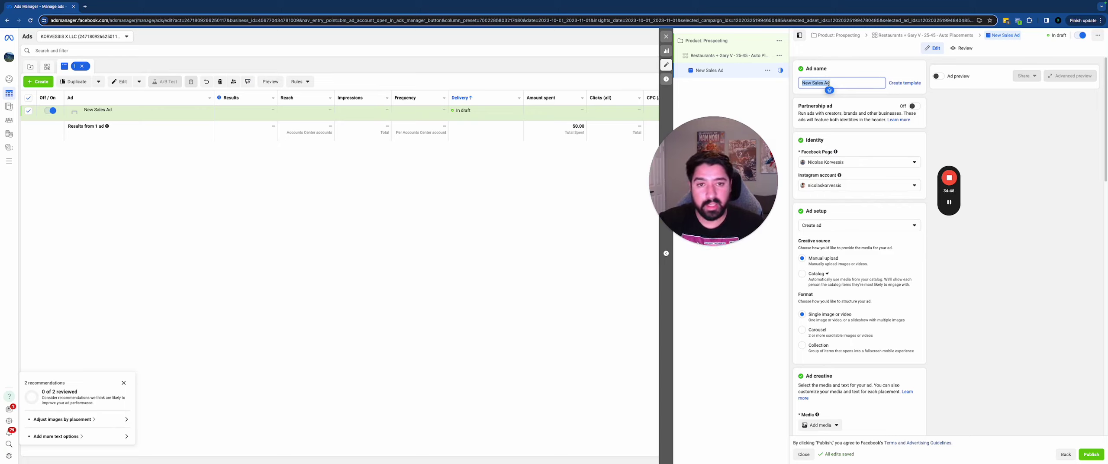
pyautogui.write('AD1 -')
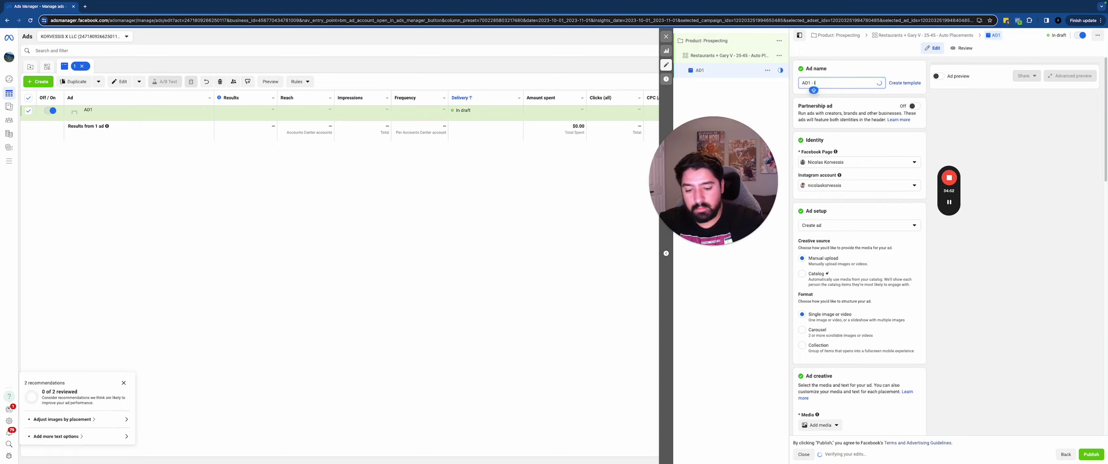
pyautogui.write(' Meme')
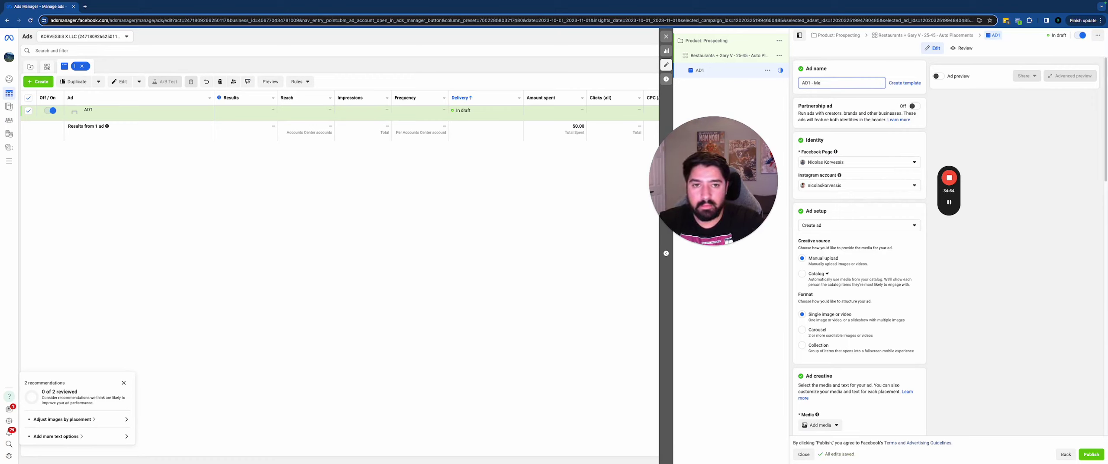
pyautogui.press('BackSpace')
pyautogui.write('me Image')
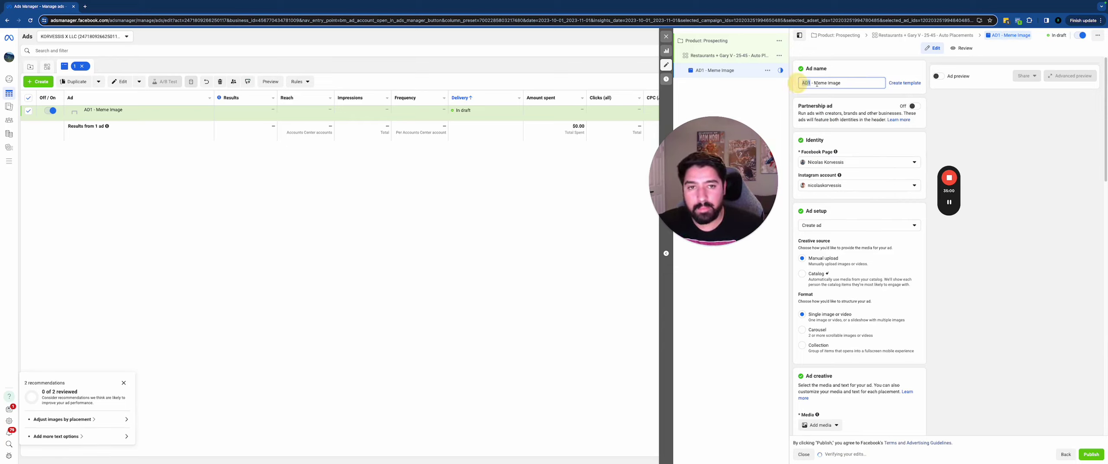
pyautogui.moveTo(814, 83); pyautogui.dragTo(846, 85)
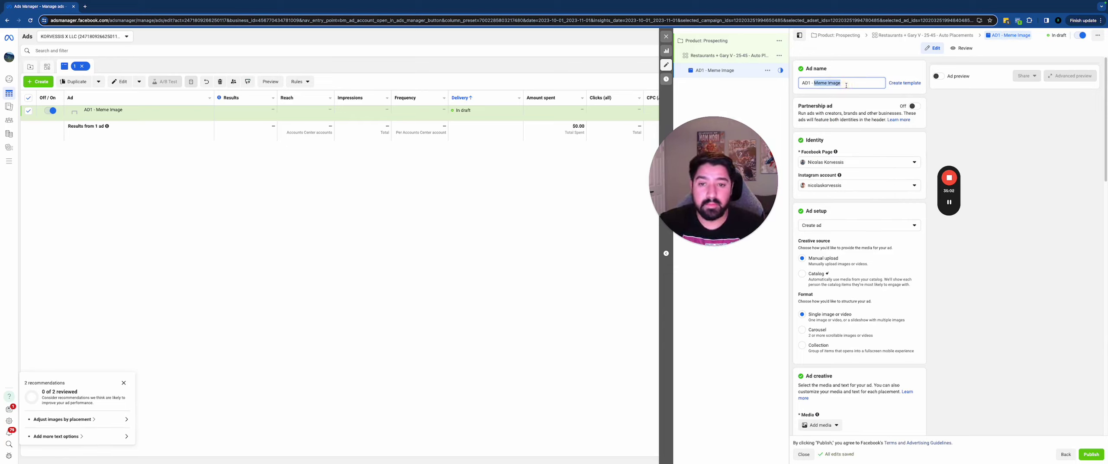
# Review the ad's Facebook Page selection, creative source and format settings
pyautogui.click(854, 112)
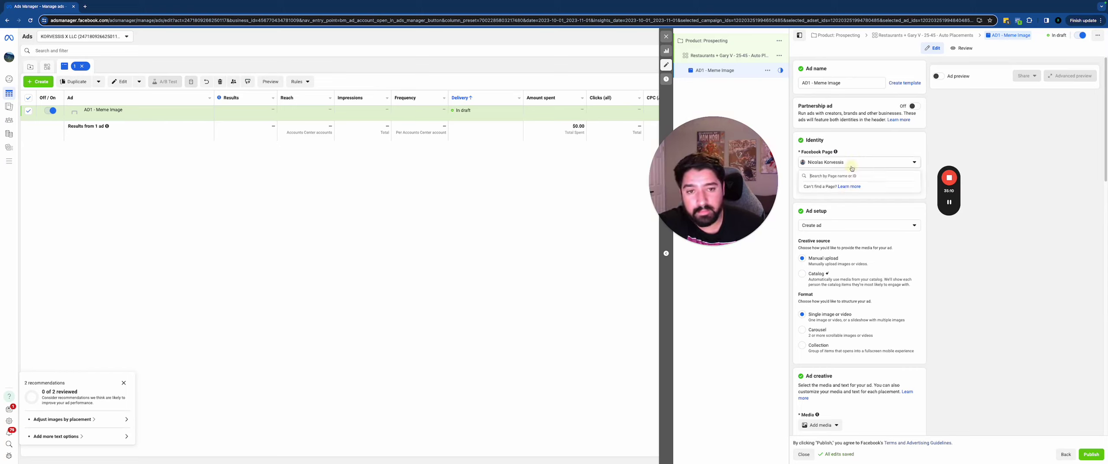
pyautogui.click(855, 166)
pyautogui.click(868, 147)
pyautogui.scroll(-1, 866, 161)
pyautogui.scroll(-2, 857, 164)
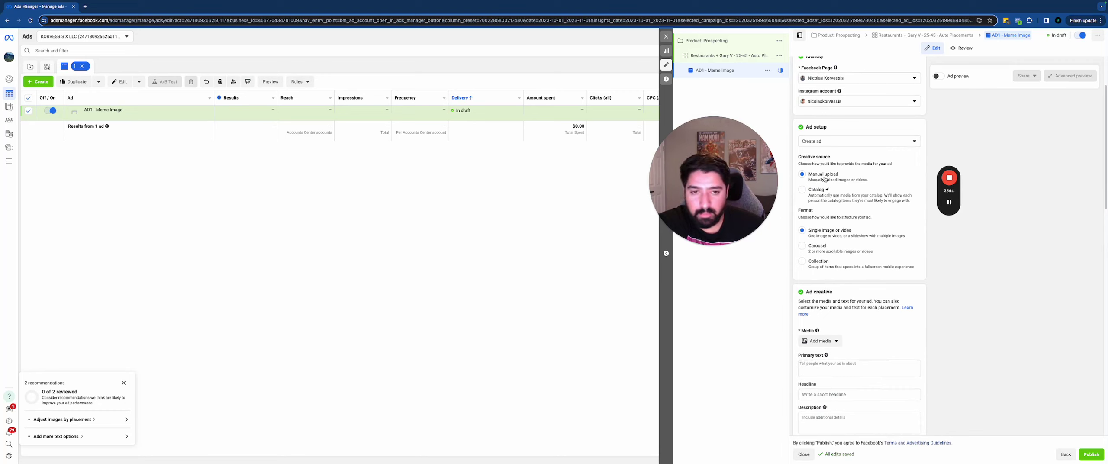
pyautogui.scroll(-2, 823, 178)
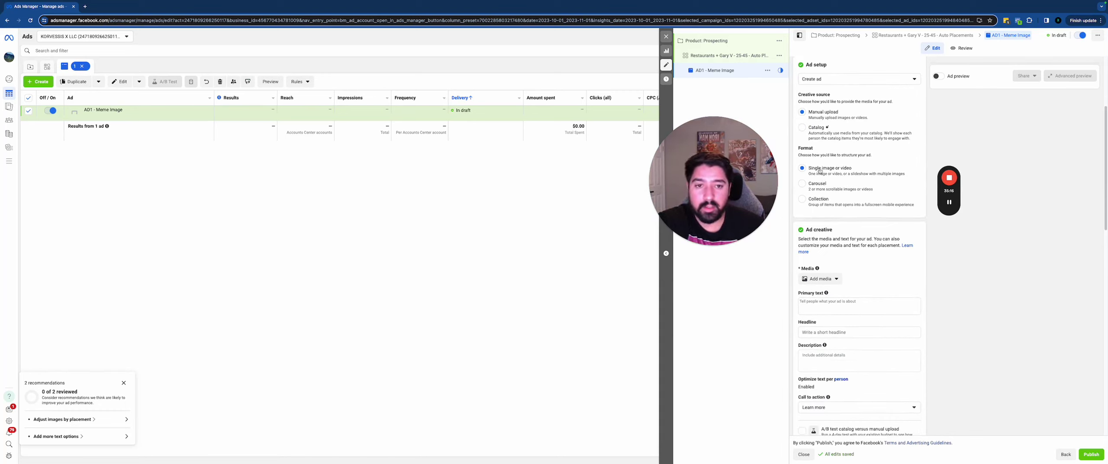
pyautogui.scroll(-3, 822, 178)
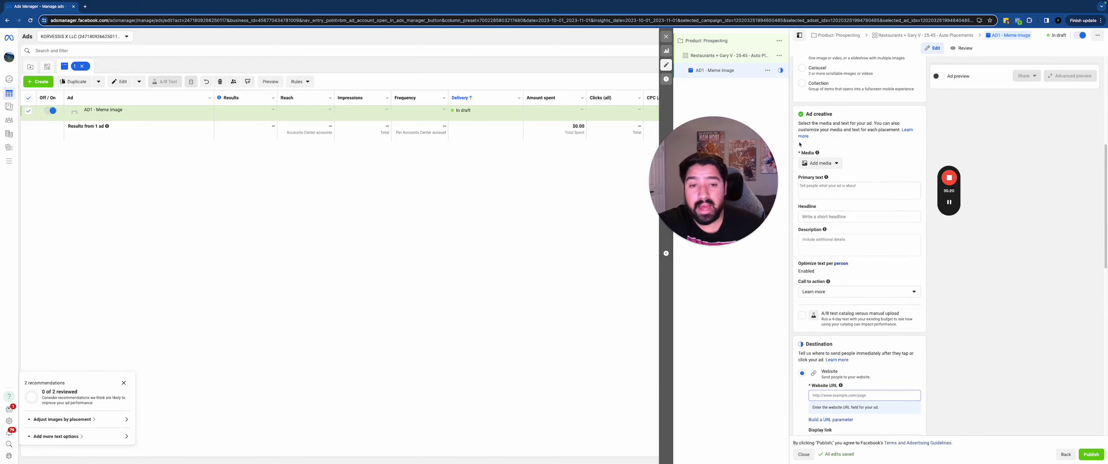
# Add the 1080 × 1080 dog meme about the CA protocol from the account images as ad media, keeping the original crops
pyautogui.click(819, 164)
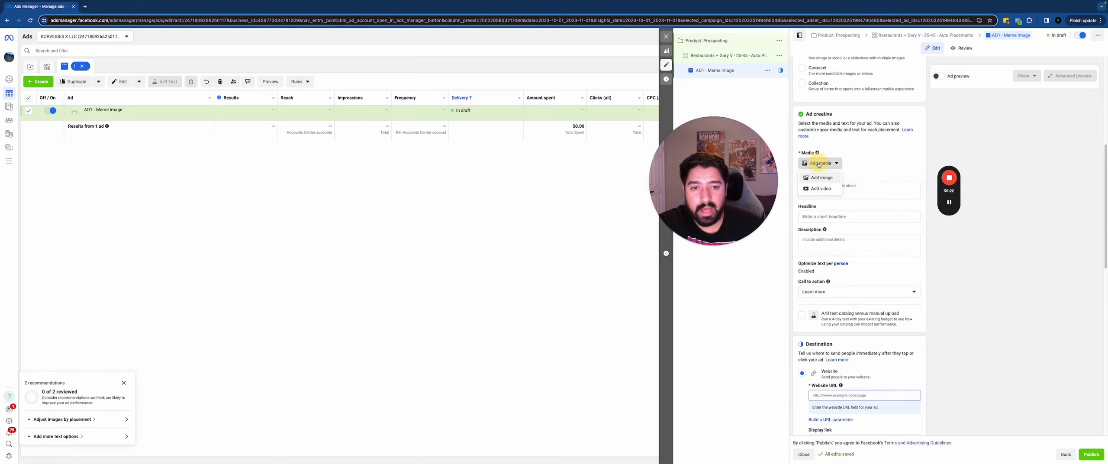
pyautogui.click(822, 178)
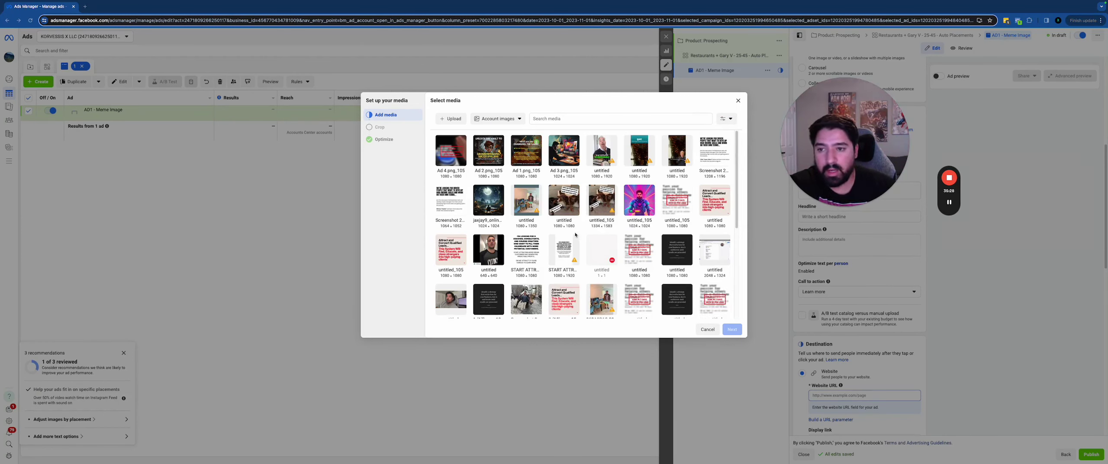
pyautogui.click(564, 200)
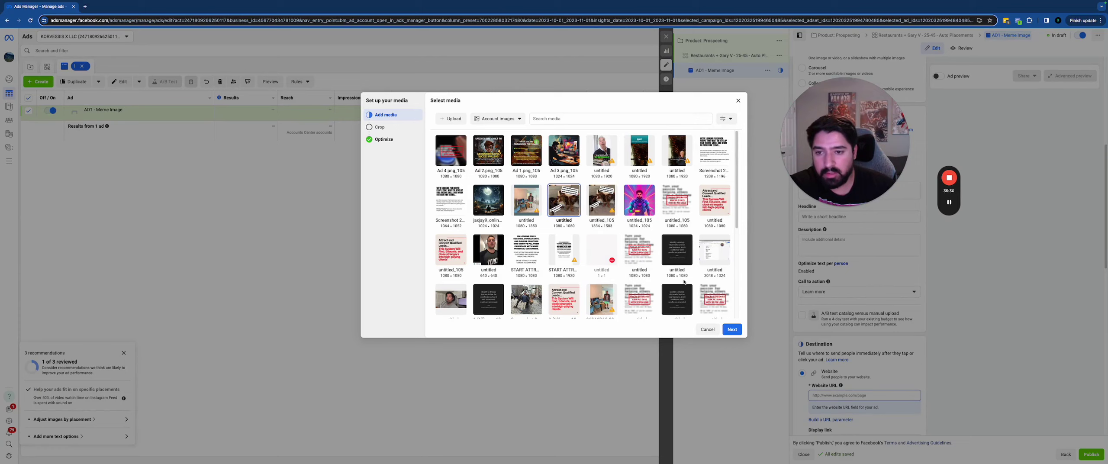
pyautogui.click(732, 329)
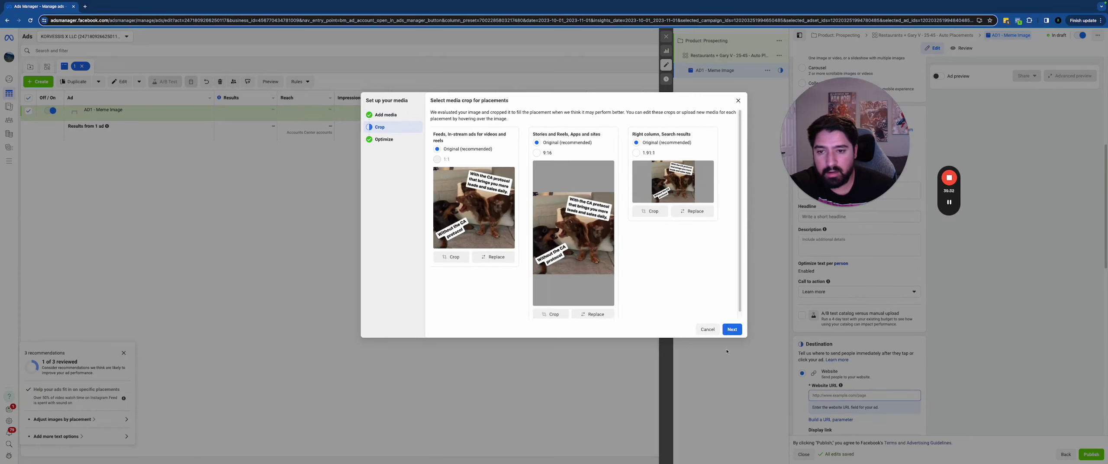
pyautogui.click(731, 329)
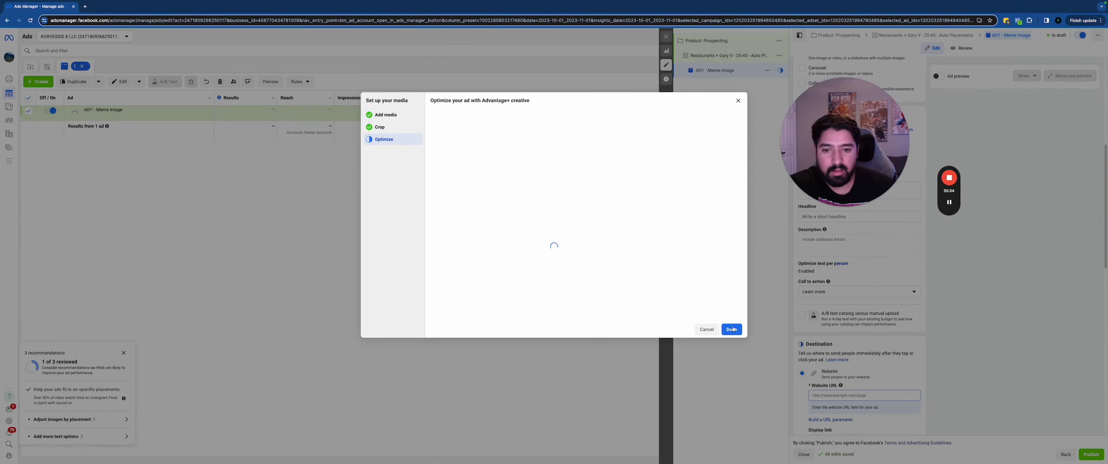
# Review the Advantage+ creative enhancements, turn all optimizations off and finish the media setup
pyautogui.scroll(-1, 611, 158)
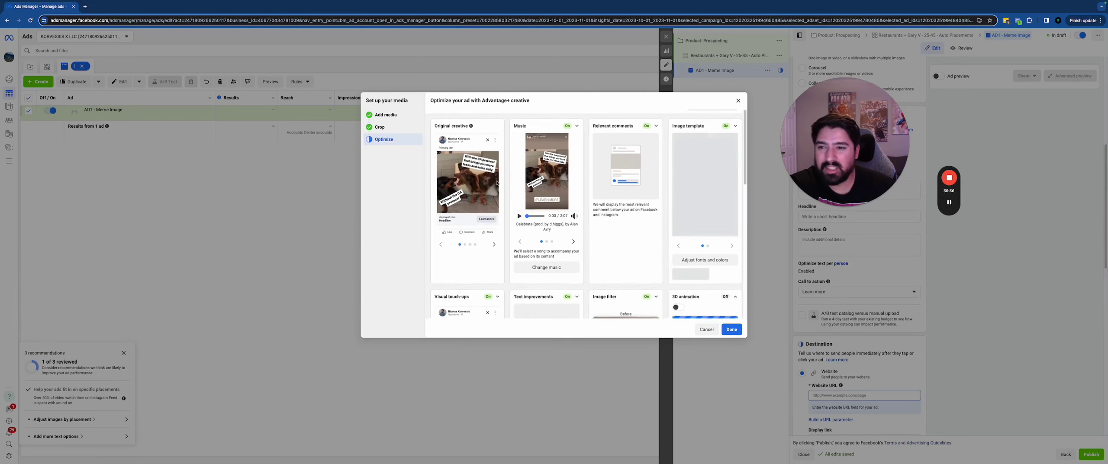
pyautogui.scroll(1, 520, 143)
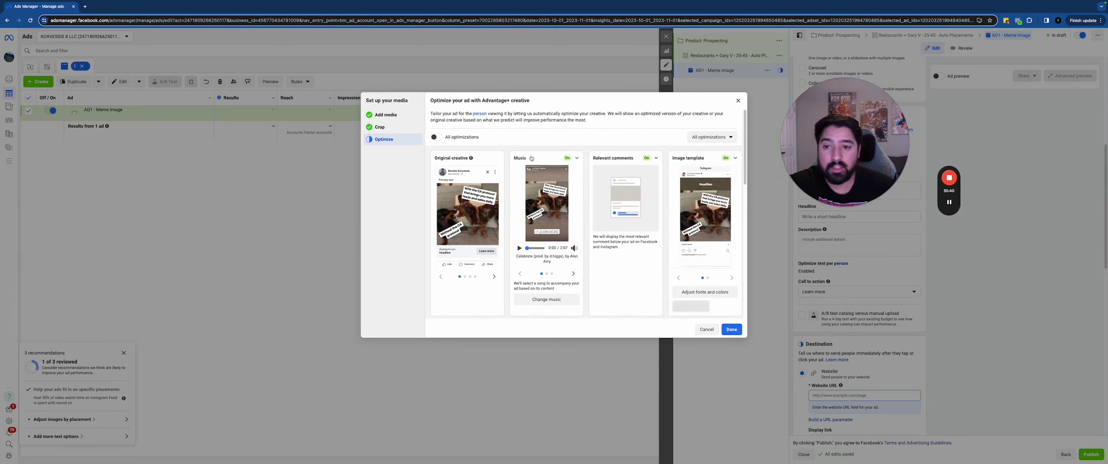
pyautogui.scroll(-1, 538, 225)
pyautogui.scroll(-4, 538, 225)
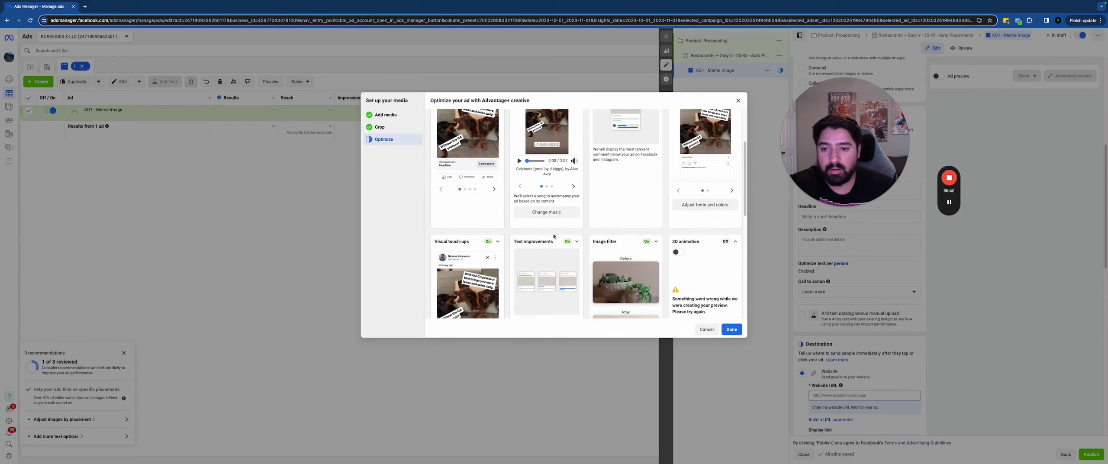
pyautogui.scroll(-1, 622, 228)
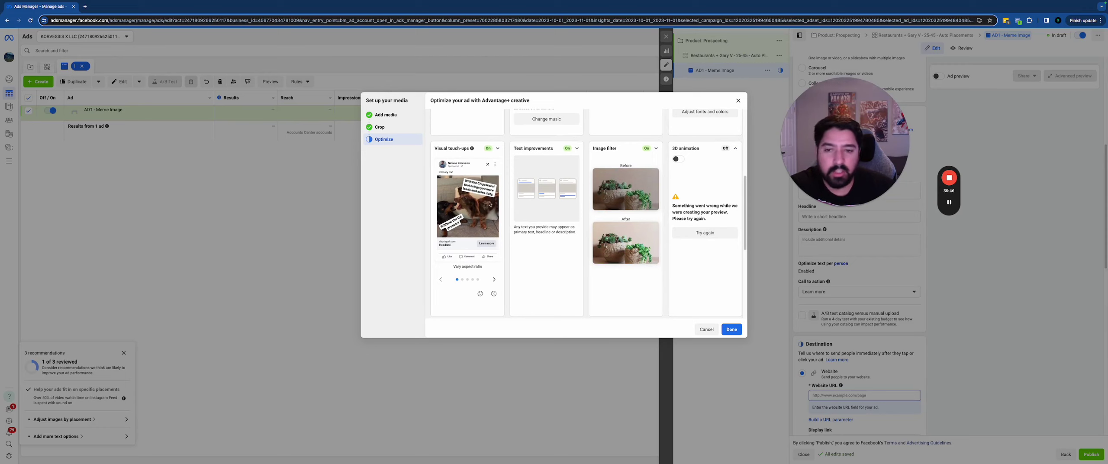
pyautogui.scroll(5, 570, 242)
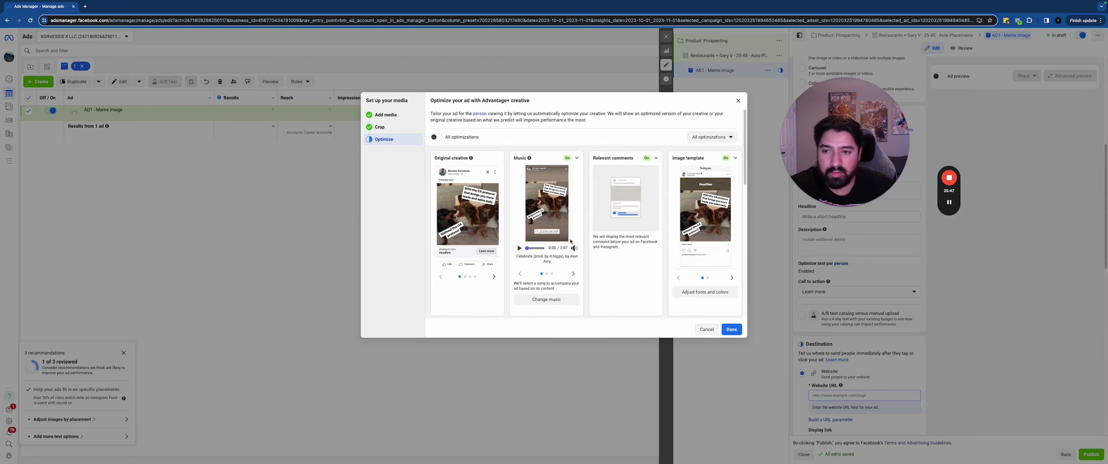
pyautogui.click(437, 138)
pyautogui.click(437, 138)
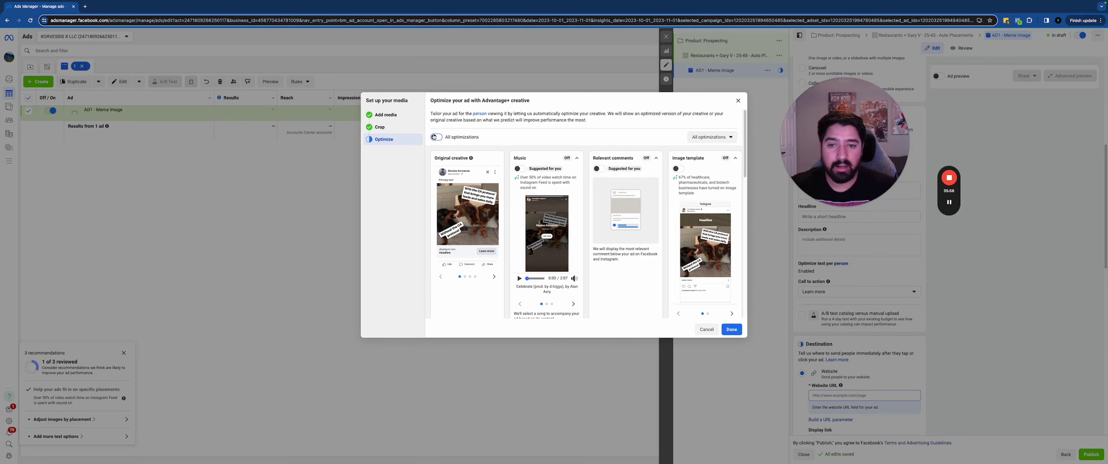
pyautogui.click(734, 330)
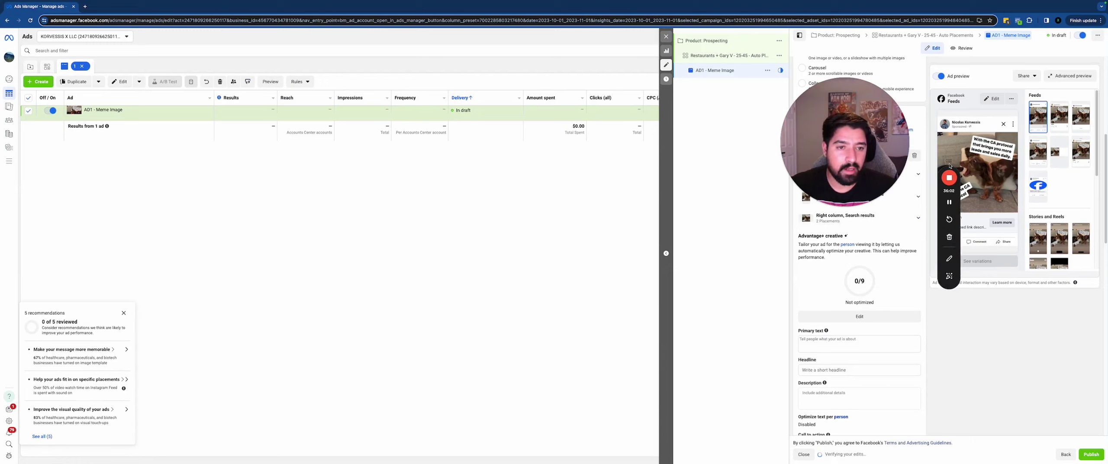
pyautogui.moveTo(959, 175); pyautogui.dragTo(674, 137)
pyautogui.moveTo(798, 126); pyautogui.dragTo(717, 92)
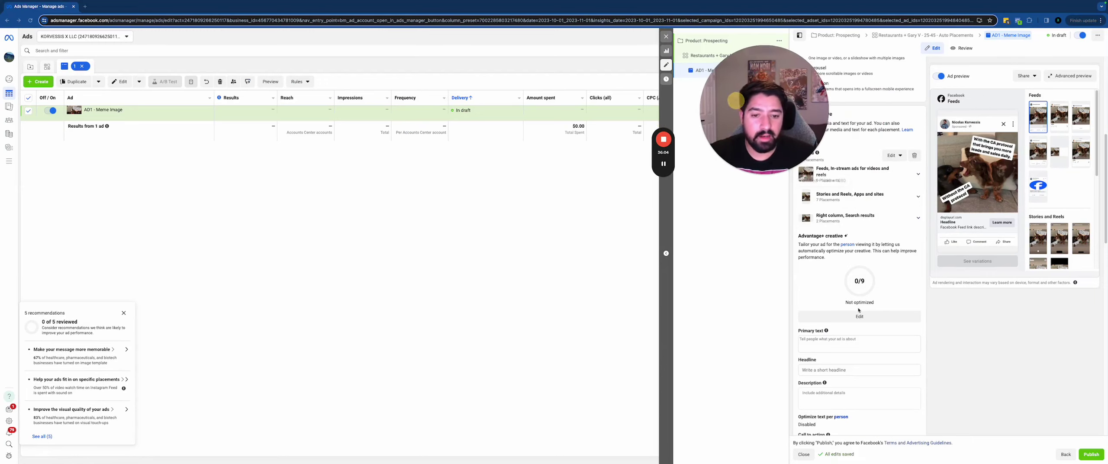
# Enter "Hey click here and buy my thing" as primary text and "Click here now! Cool stuff :)" as headline, leaving the description blank
pyautogui.scroll(-3, 840, 260)
pyautogui.click(830, 233)
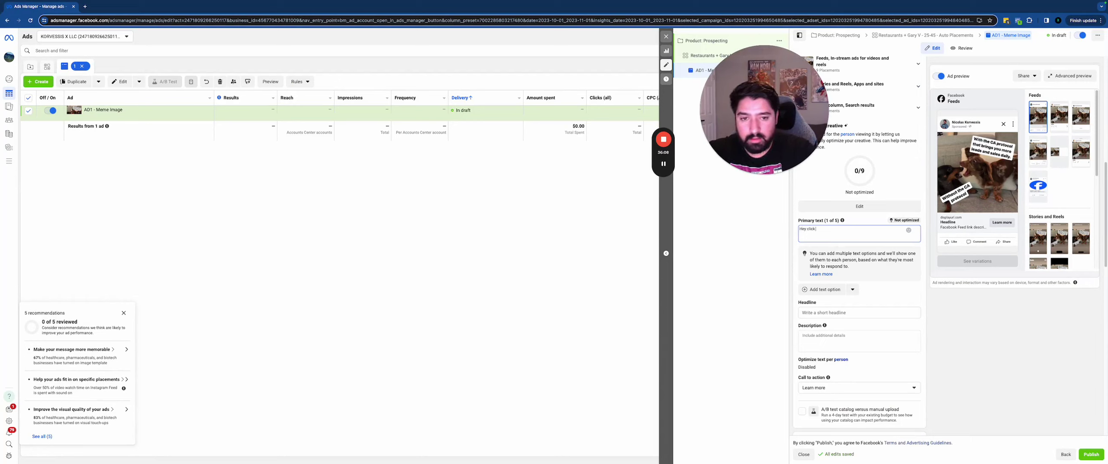
pyautogui.write('Hey click here and buy my thing')
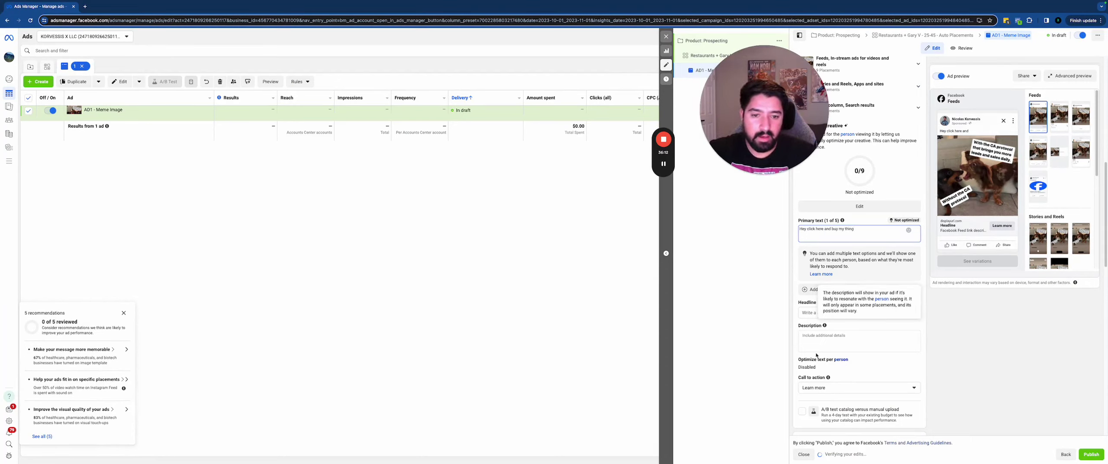
pyautogui.click(814, 312)
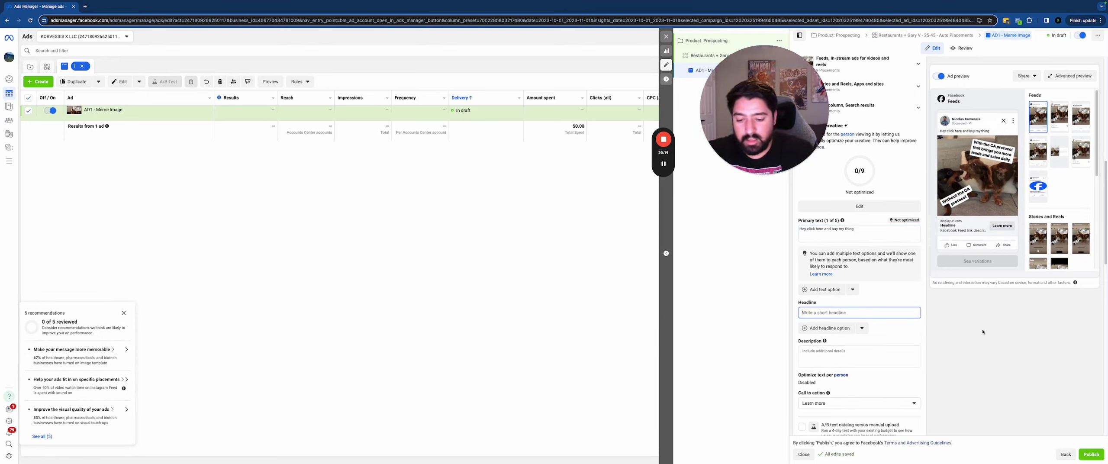
pyautogui.write('Click here now! Cool stuff :)')
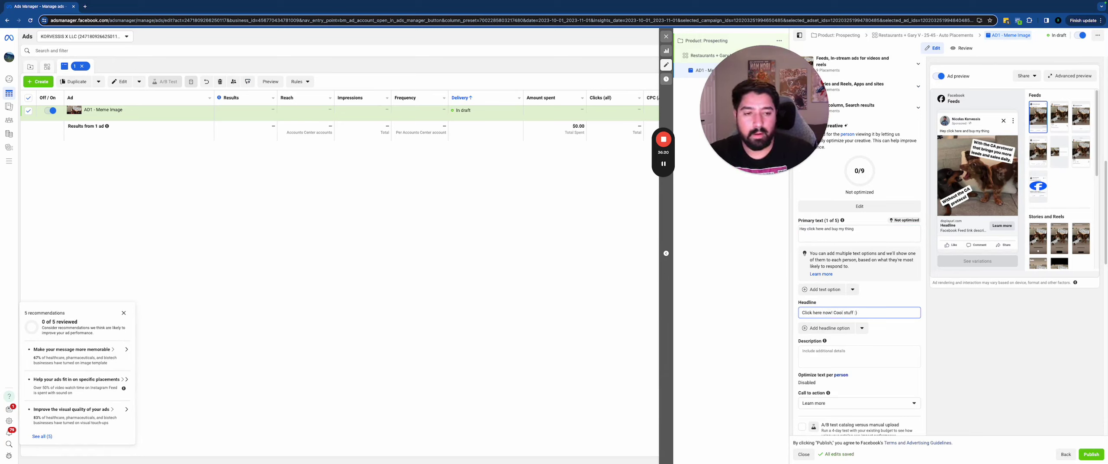
pyautogui.scroll(-3, 864, 266)
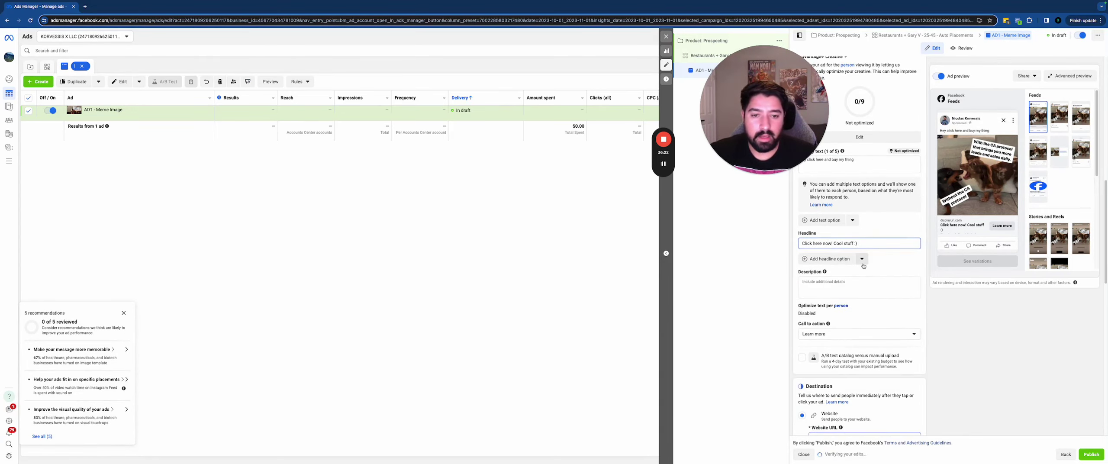
pyautogui.click(831, 281)
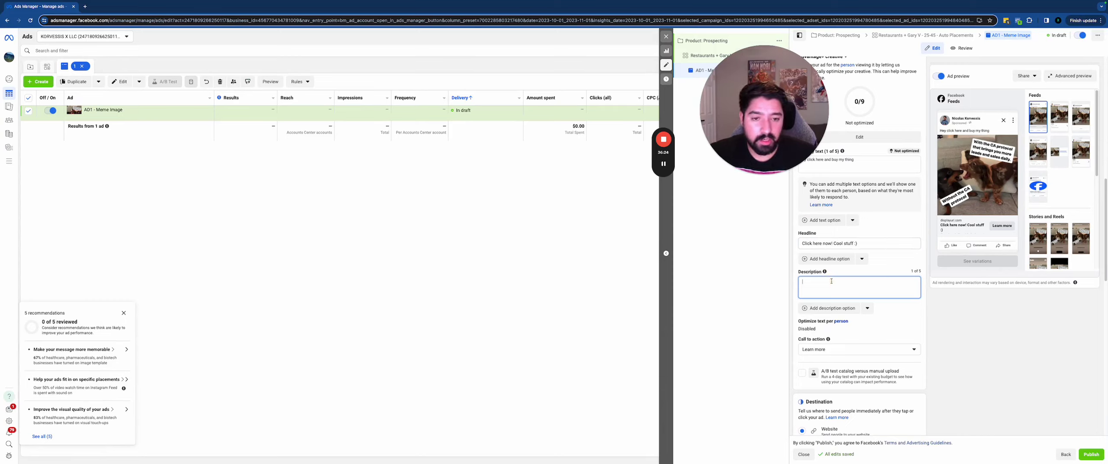
pyautogui.click(1044, 336)
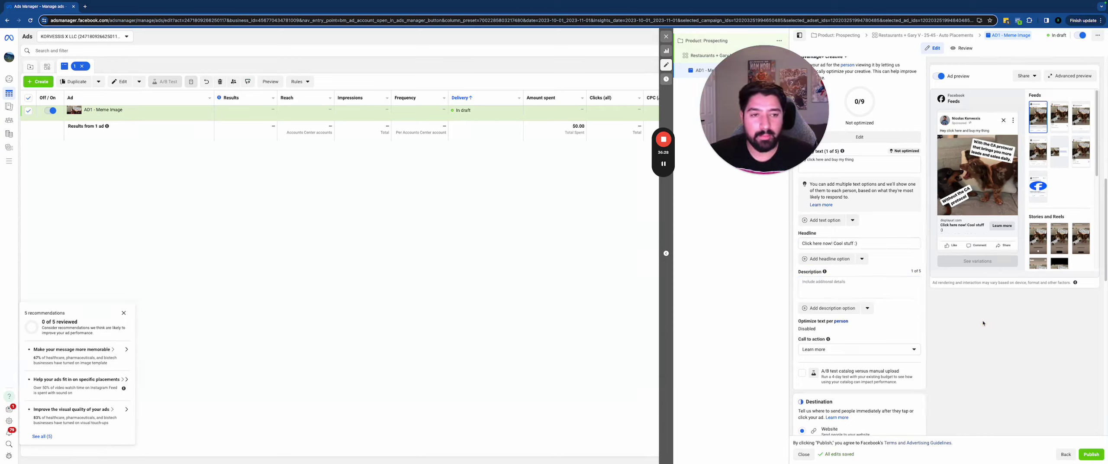
# Preview the ad in the Instagram feed and Facebook Marketplace placements, then return to the Facebook feed preview
pyautogui.moveTo(970, 202)
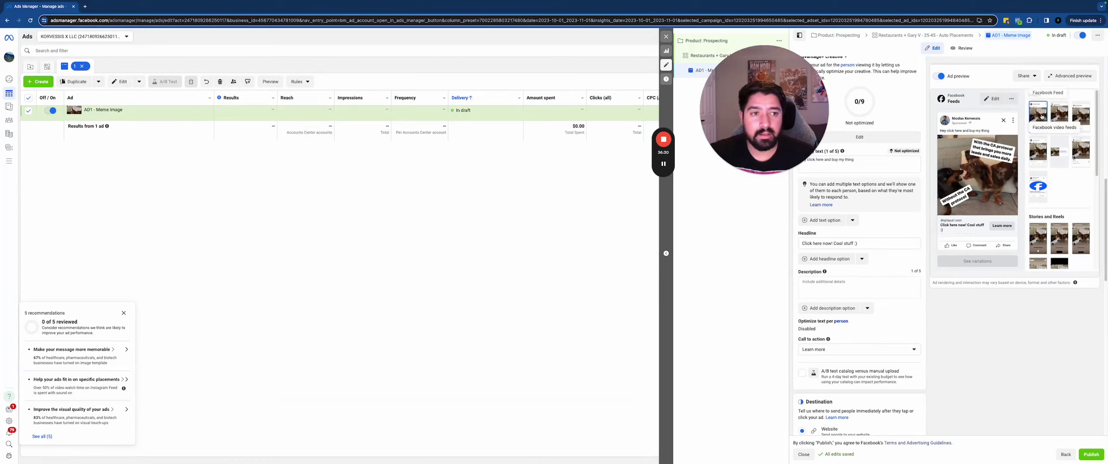
pyautogui.click(1059, 117)
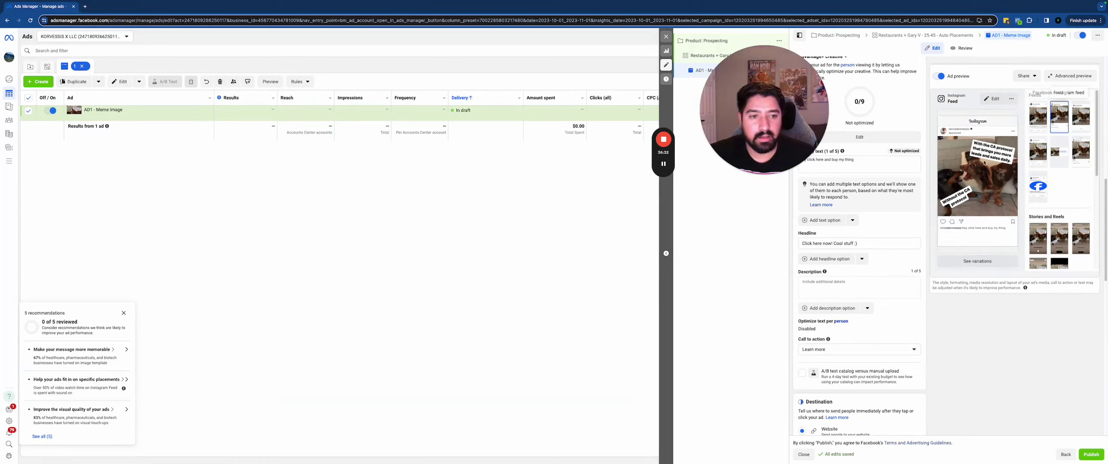
pyautogui.click(1038, 152)
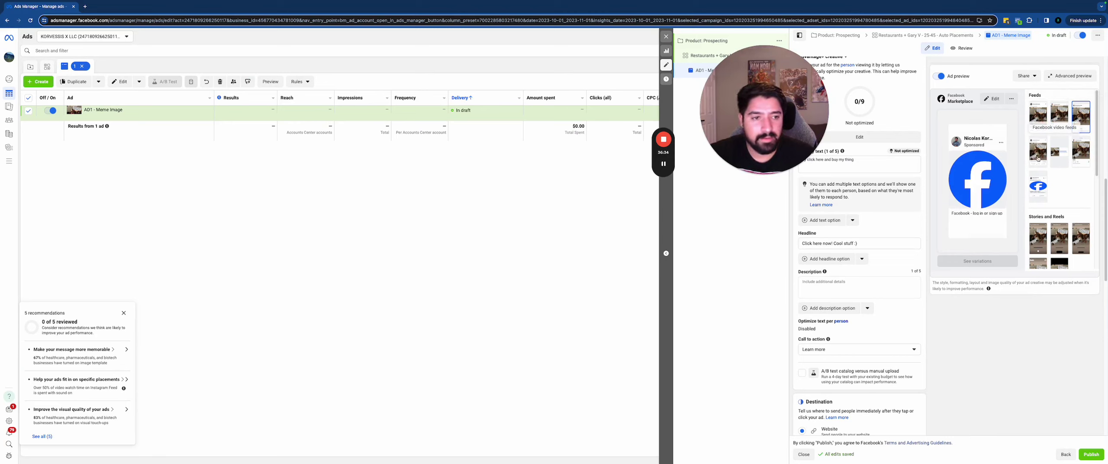
pyautogui.click(1038, 117)
# Review the ad's text fields and examine the available call-to-action options, from No button through Subscribe
pyautogui.scroll(3, 893, 314)
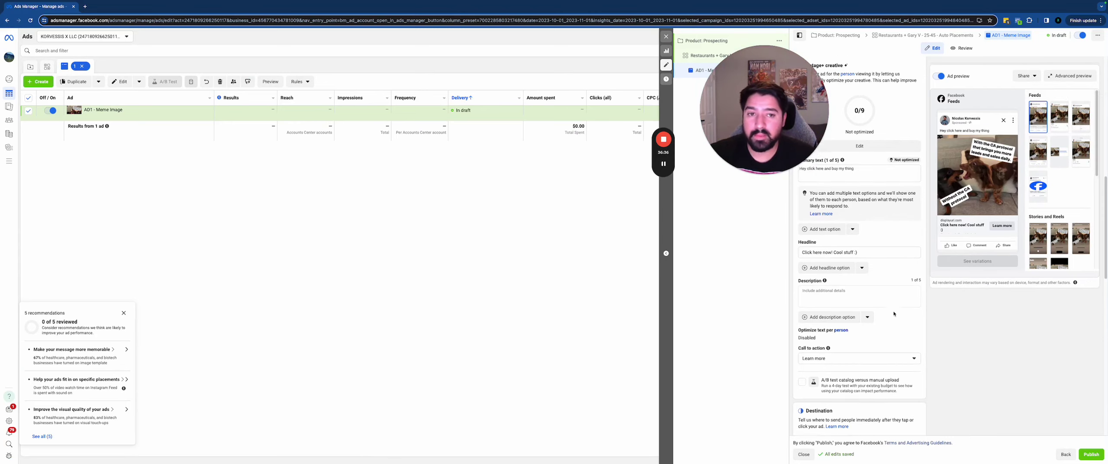
pyautogui.scroll(-5, 894, 314)
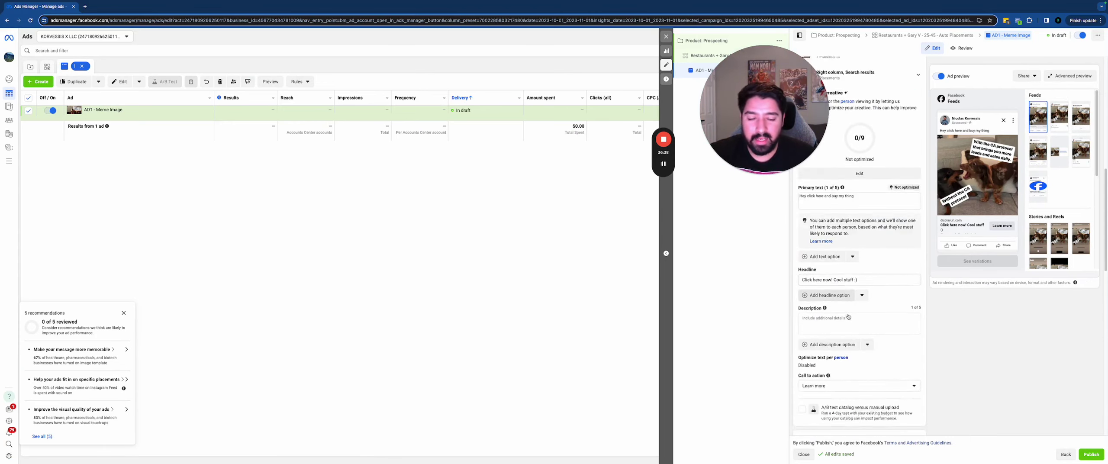
pyautogui.scroll(-3, 841, 253)
pyautogui.scroll(3, 835, 281)
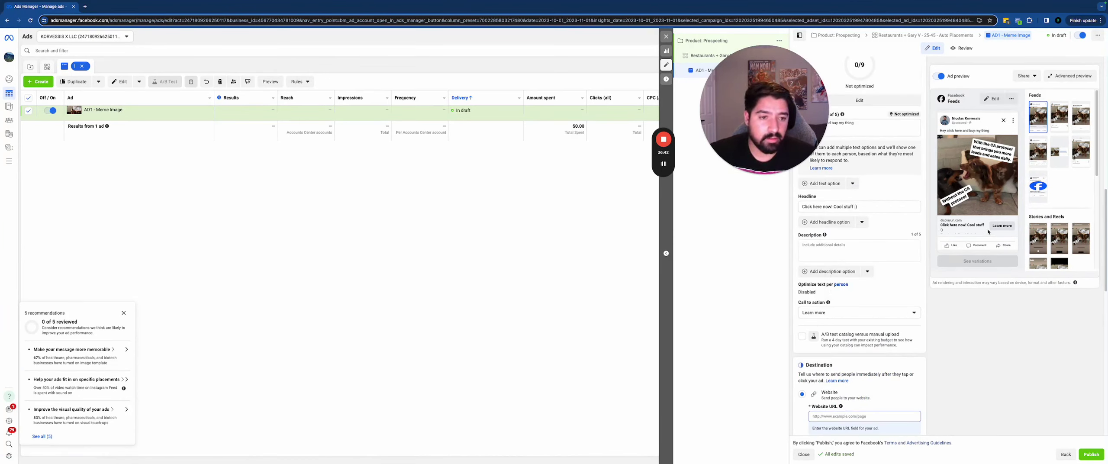
pyautogui.click(882, 313)
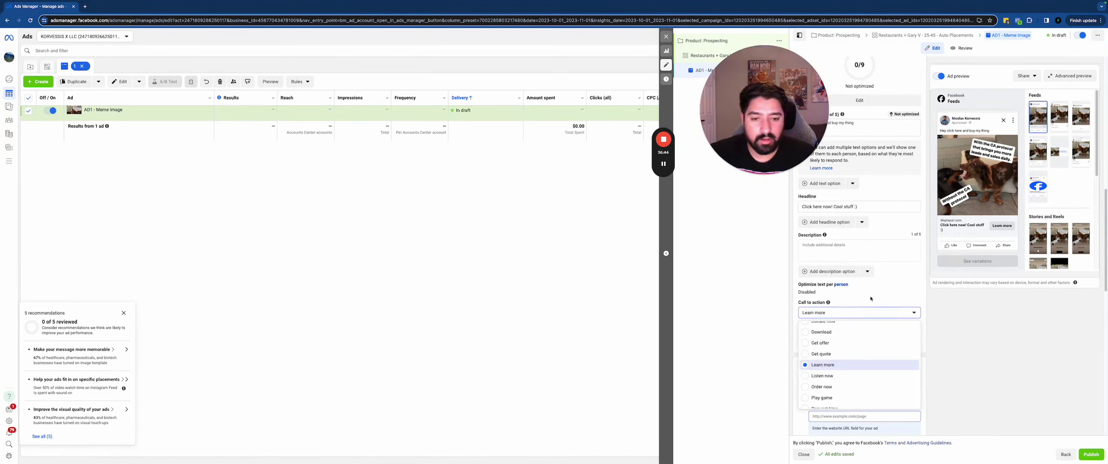
pyautogui.scroll(3, 849, 353)
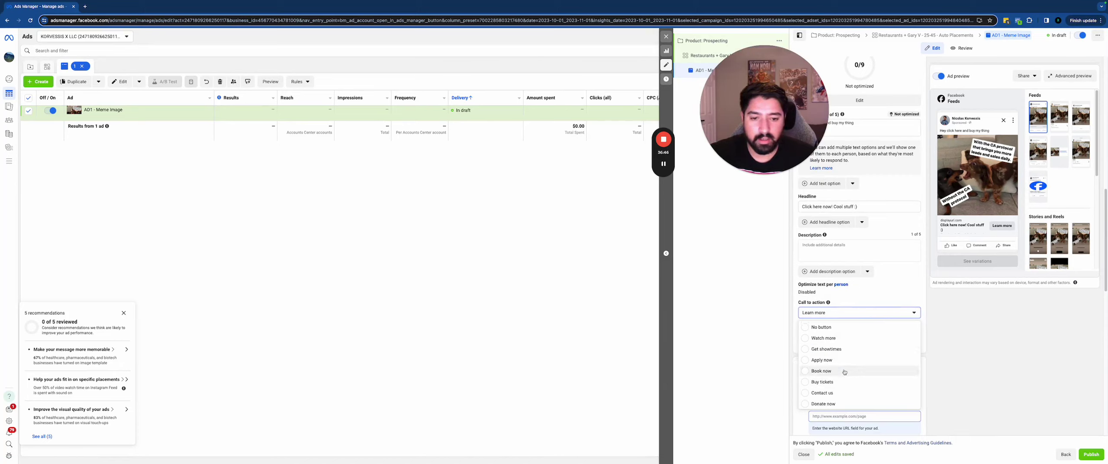
pyautogui.scroll(-3, 849, 368)
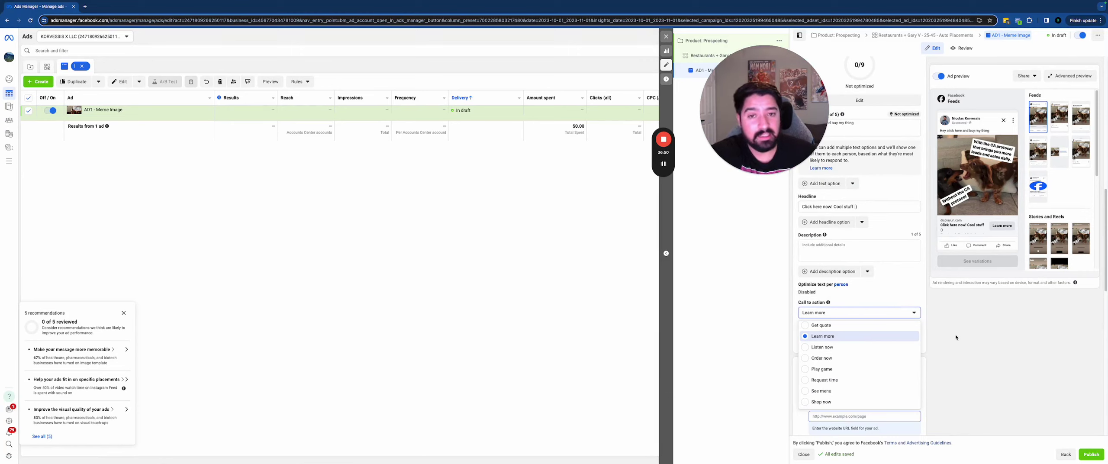
pyautogui.scroll(2, 861, 366)
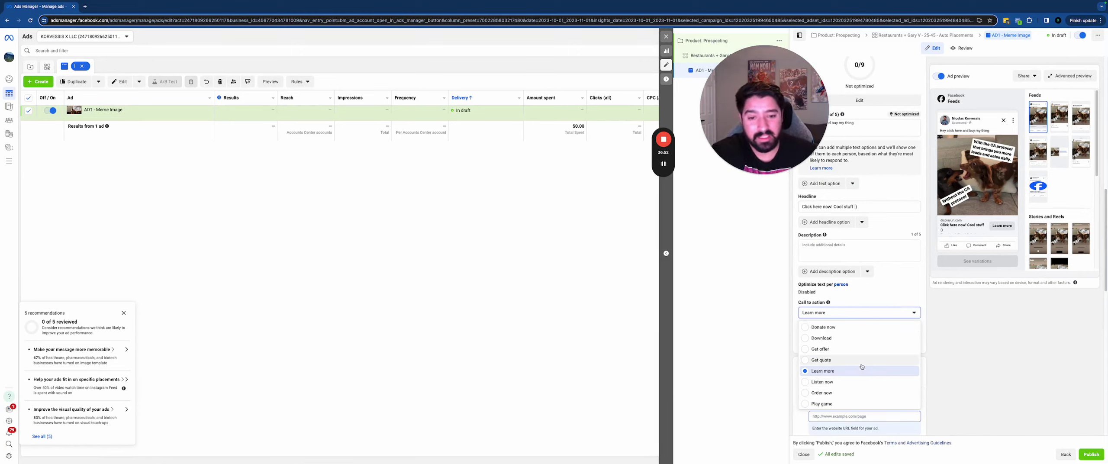
pyautogui.scroll(2, 851, 373)
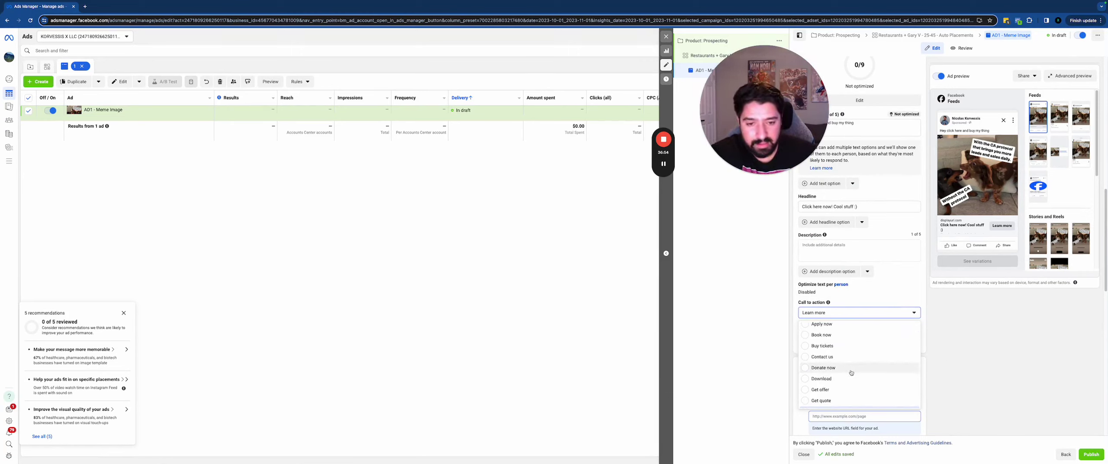
pyautogui.scroll(1, 825, 367)
pyautogui.scroll(-4, 825, 367)
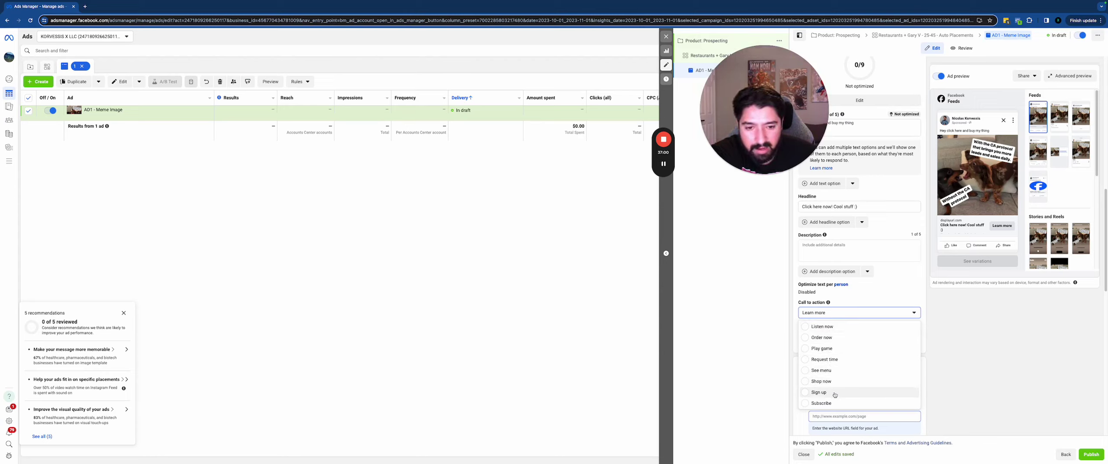
pyautogui.scroll(3, 835, 395)
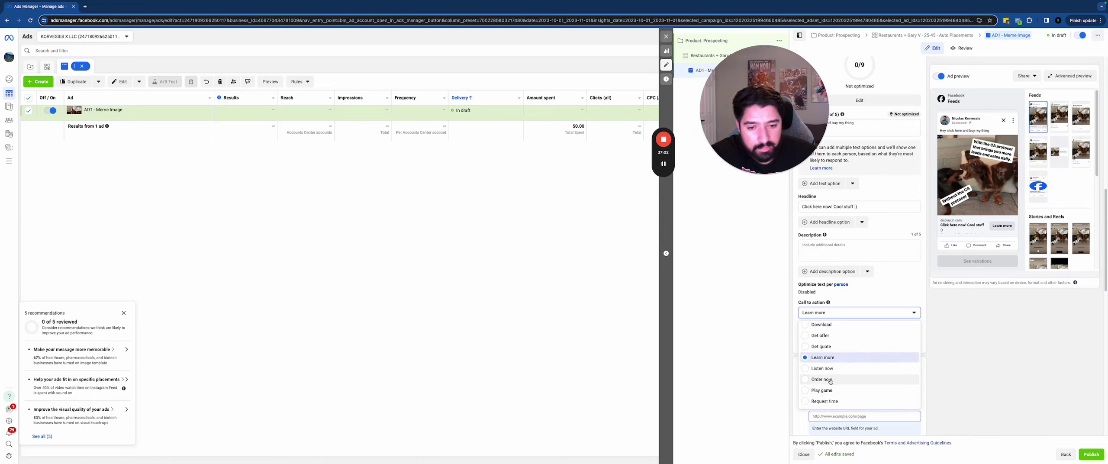
pyautogui.scroll(3, 827, 371)
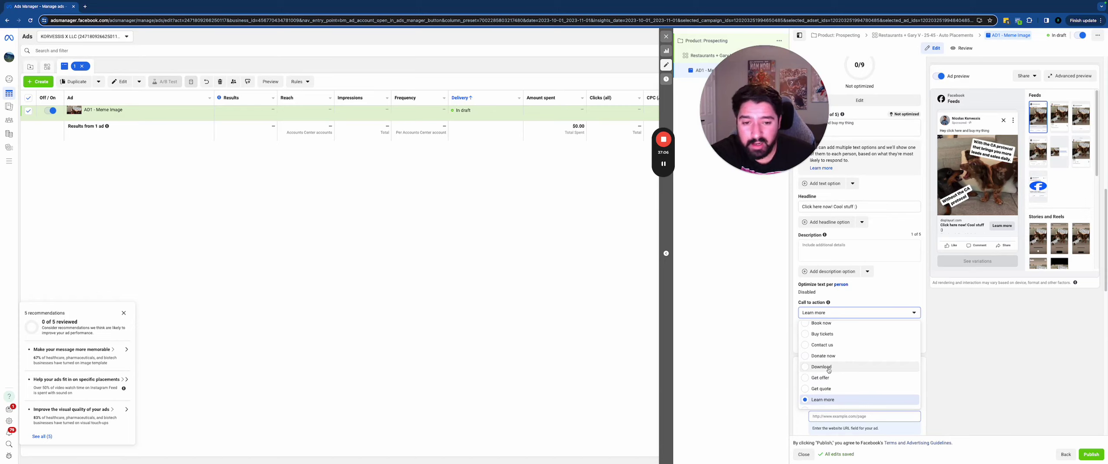
pyautogui.scroll(2, 829, 370)
pyautogui.scroll(2, 831, 367)
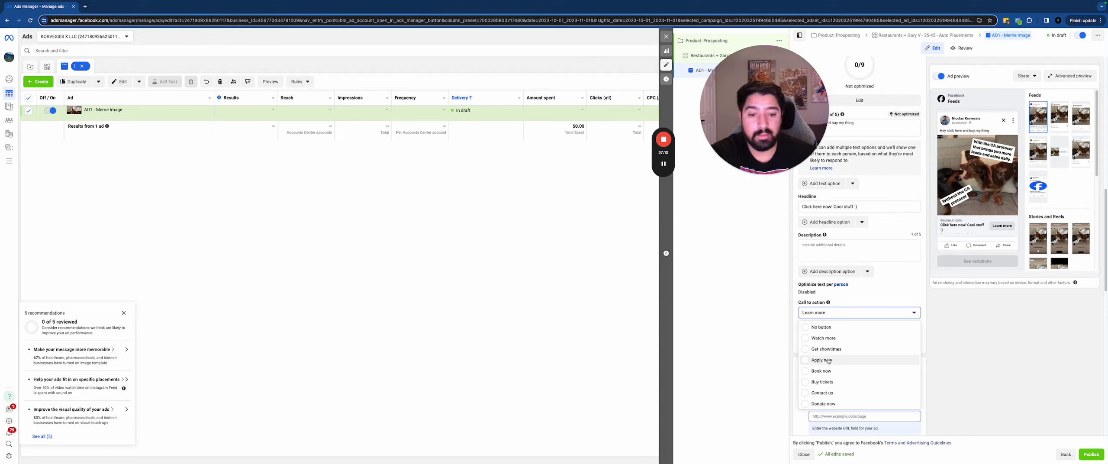
# Try Get showtimes as the ad's call to action, then set it back to Learn more
pyautogui.click(829, 349)
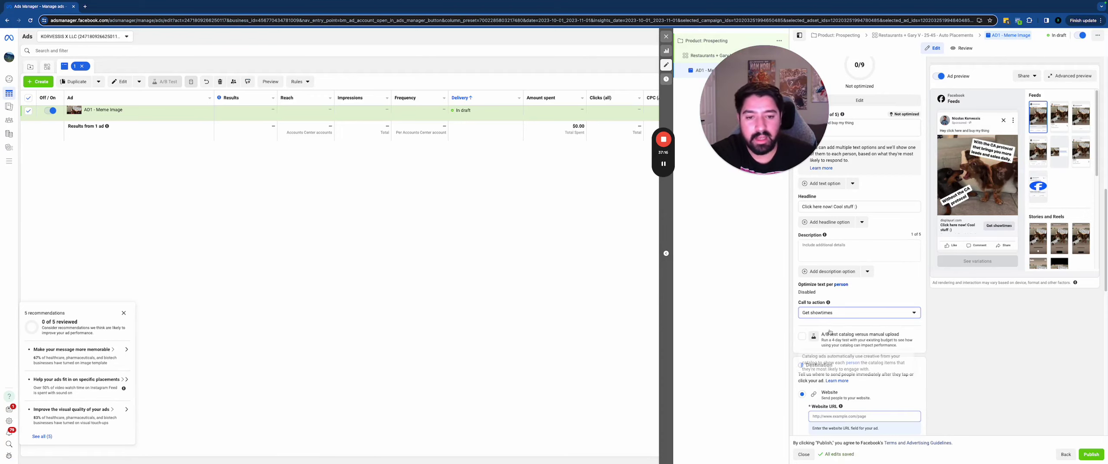
pyautogui.click(816, 313)
pyautogui.scroll(-2, 827, 382)
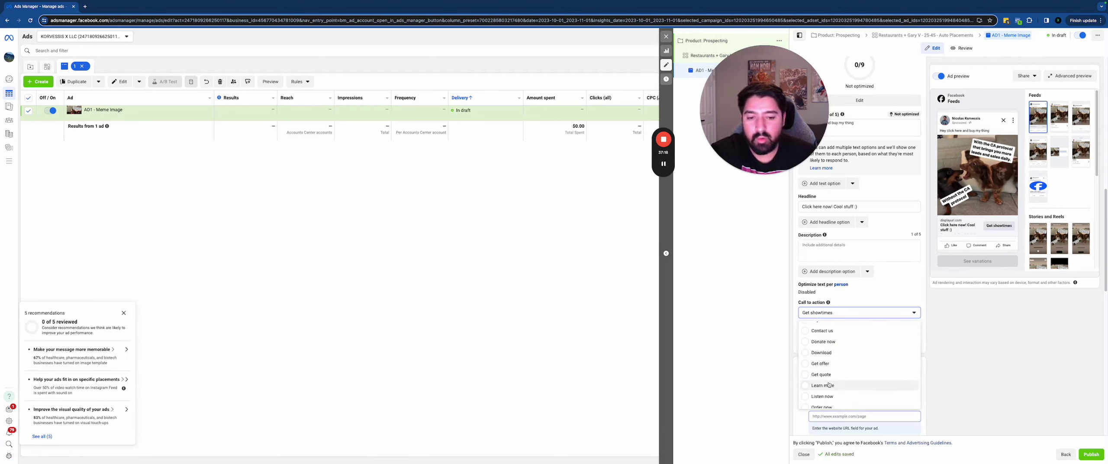
pyautogui.click(822, 396)
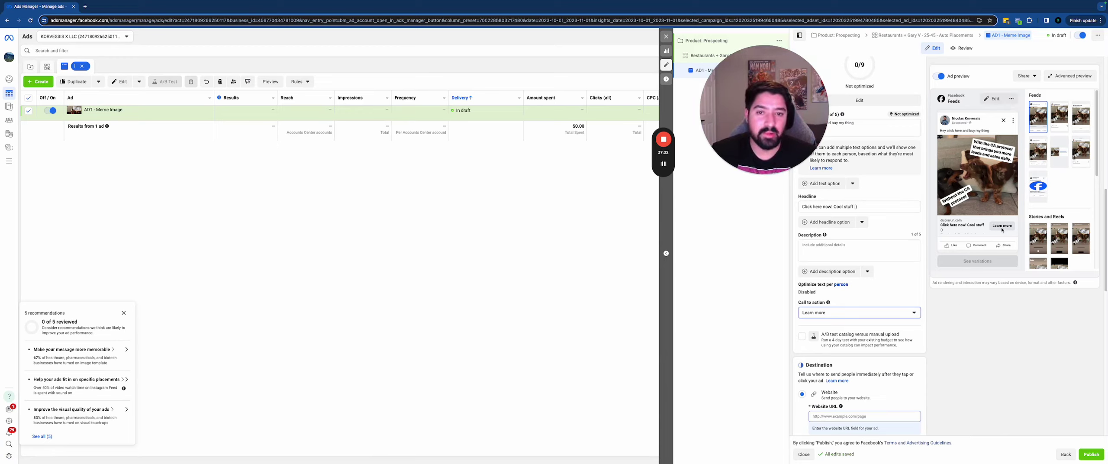
# Examine the ad's website URL, display link, browser add-ons, tracking and URL parameter settings, leaving the URL blank
pyautogui.scroll(-3, 850, 269)
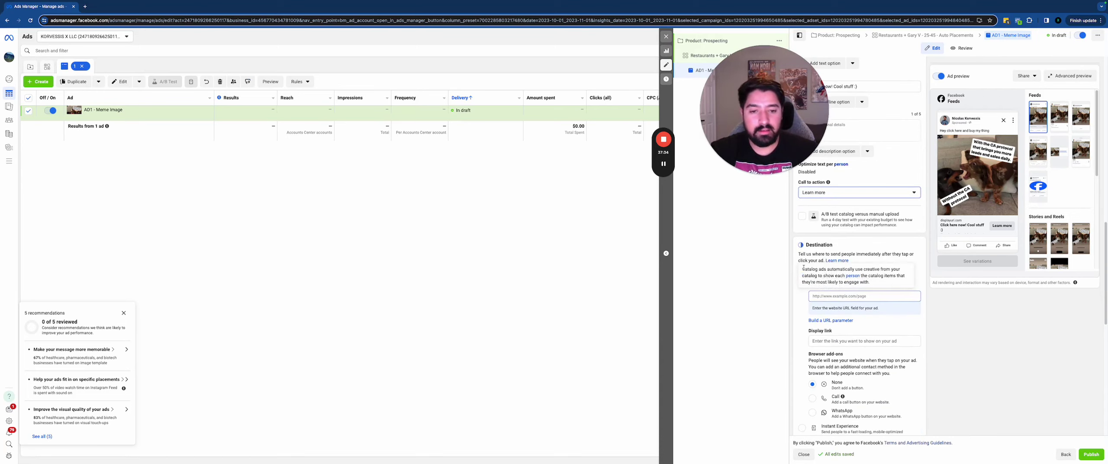
pyautogui.click(839, 295)
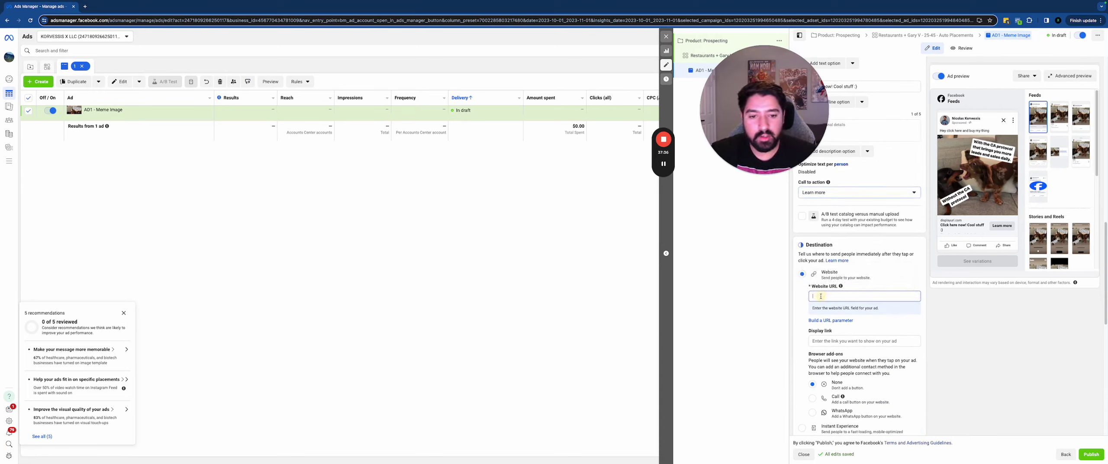
pyautogui.scroll(-3, 883, 329)
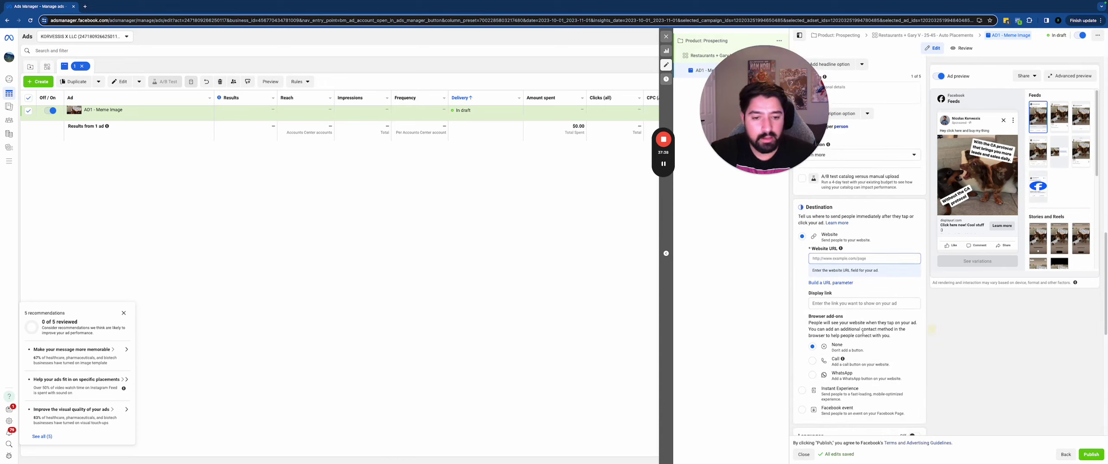
pyautogui.scroll(-7, 862, 335)
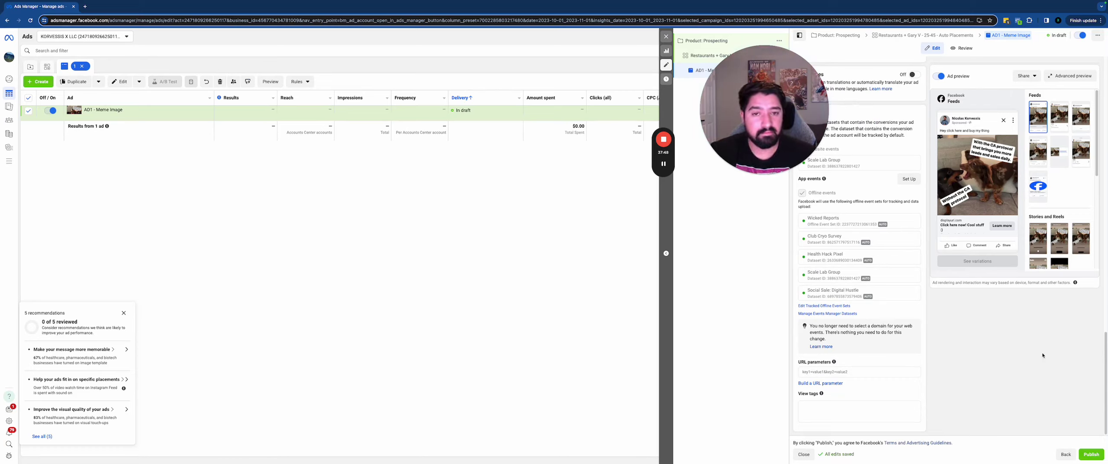
# Close the ad editor, switch to the crash course outline in Google Docs and highlight "Actually launching an ad (step by step)"
pyautogui.click(666, 36)
pyautogui.click(567, 195)
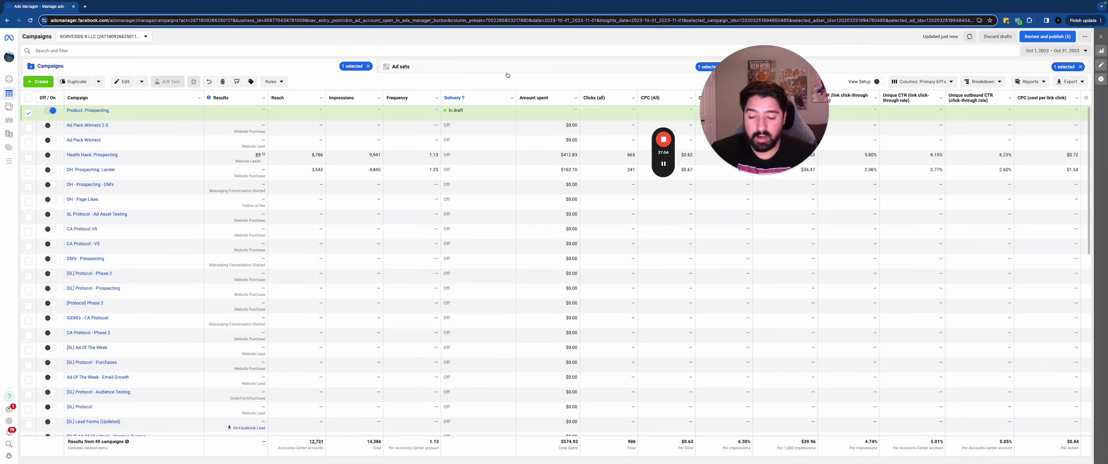
pyautogui.hotkey('ctrl', 'Up')
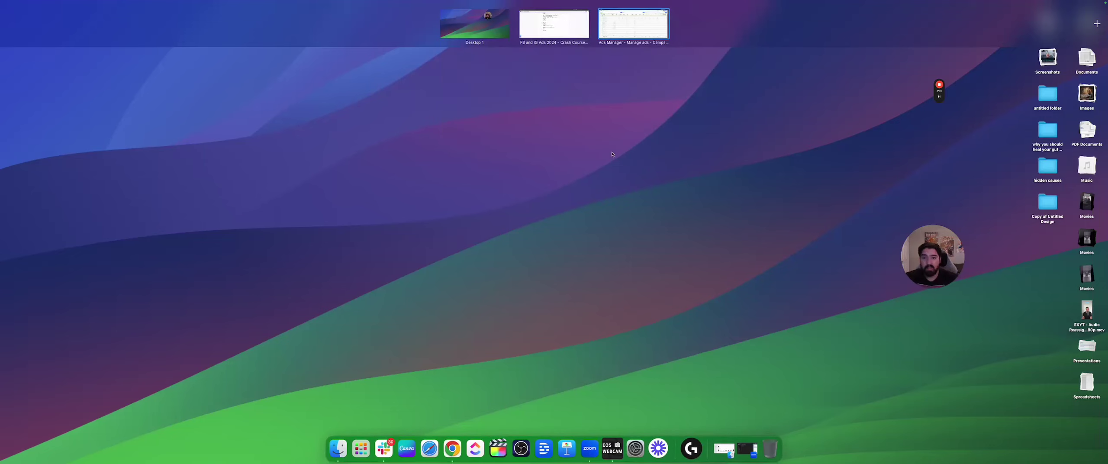
pyautogui.click(630, 22)
pyautogui.scroll(-3, 401, 273)
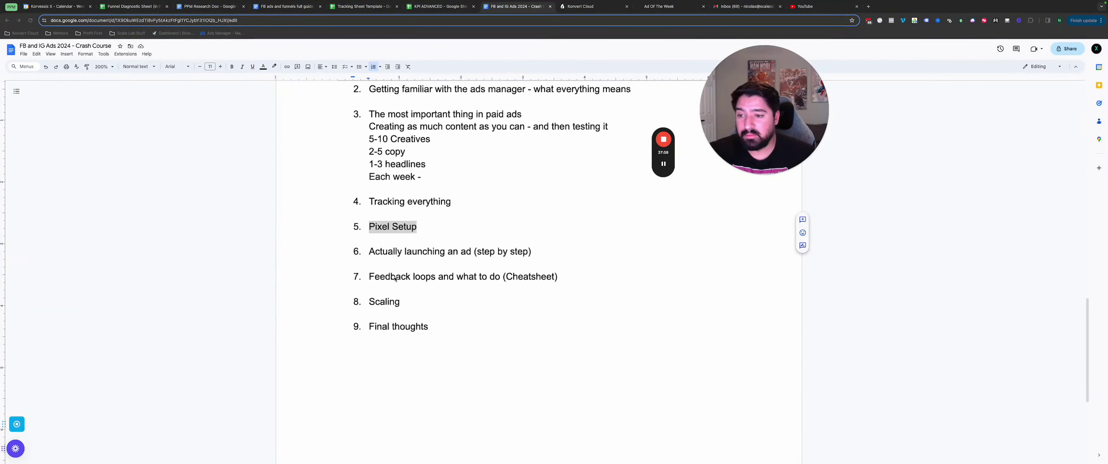
pyautogui.moveTo(371, 215); pyautogui.dragTo(560, 220)
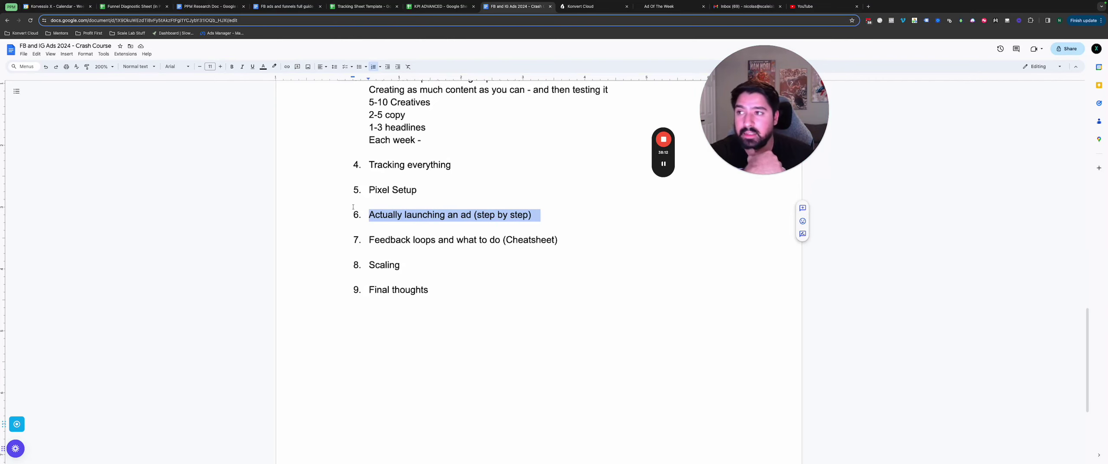
# Reorder the browser tabs so the crash course outline, FB ads and funnels full guide and Funnel Diagnostic Sheet sit consecutively, with the guide open
pyautogui.moveTo(132, 6); pyautogui.dragTo(591, 12)
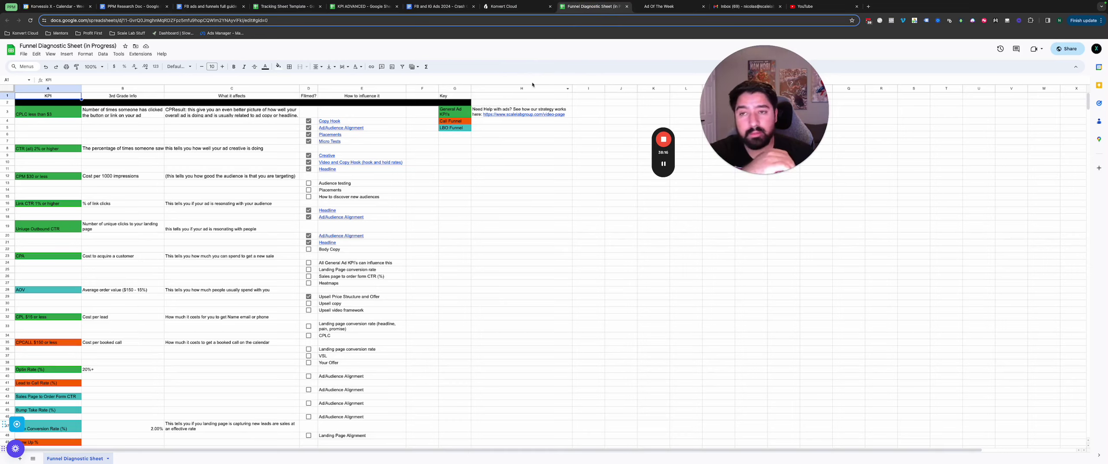
pyautogui.moveTo(440, 6); pyautogui.dragTo(520, 10)
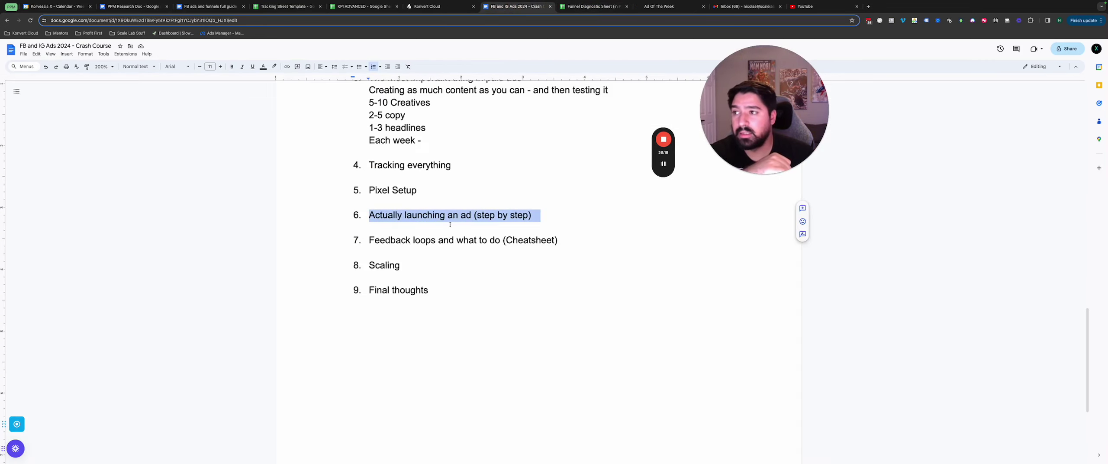
pyautogui.scroll(15, 494, 215)
pyautogui.scroll(-10, 494, 215)
pyautogui.scroll(-6, 494, 215)
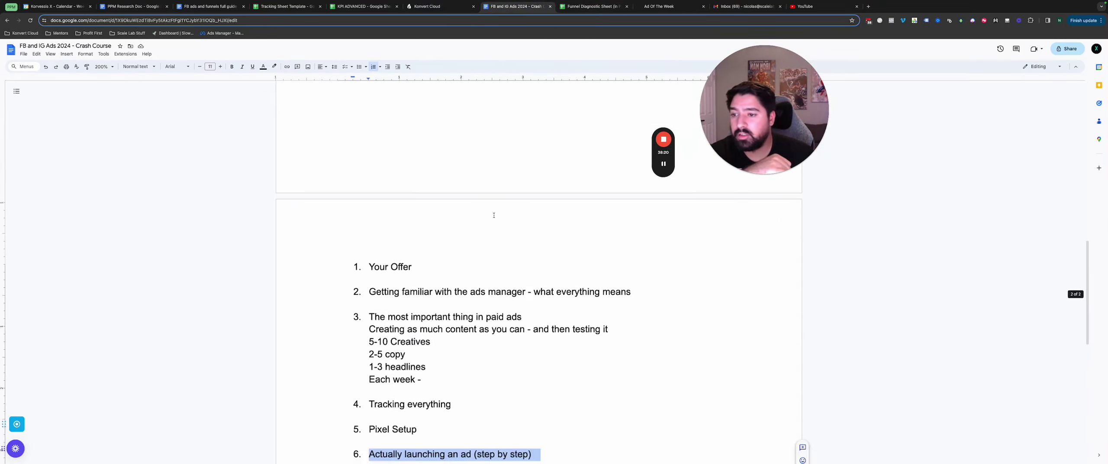
pyautogui.moveTo(207, 6); pyautogui.dragTo(507, 7)
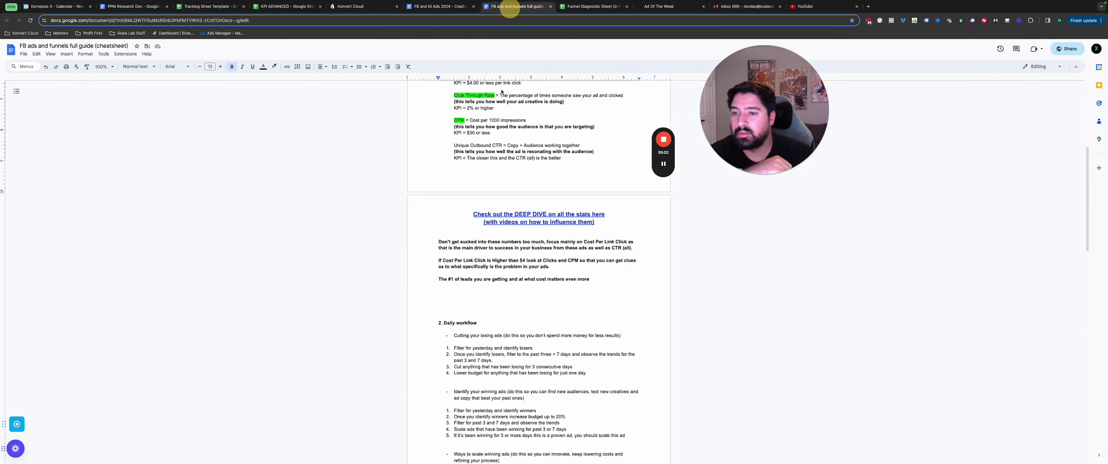
# Read the cheatsheet's introduction and KPI definitions, highlighting the guide title and the Link Clicks explanation
pyautogui.scroll(5, 551, 251)
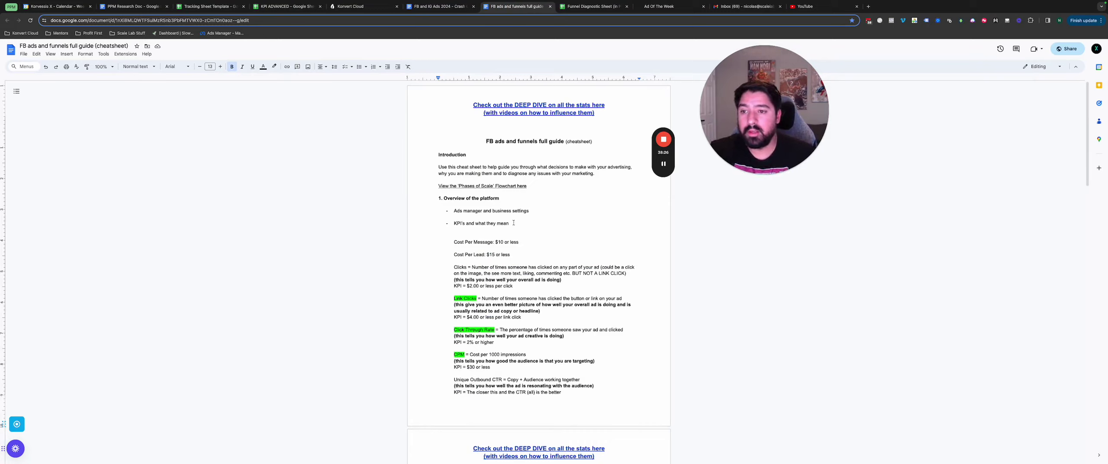
pyautogui.moveTo(484, 141); pyautogui.dragTo(601, 142)
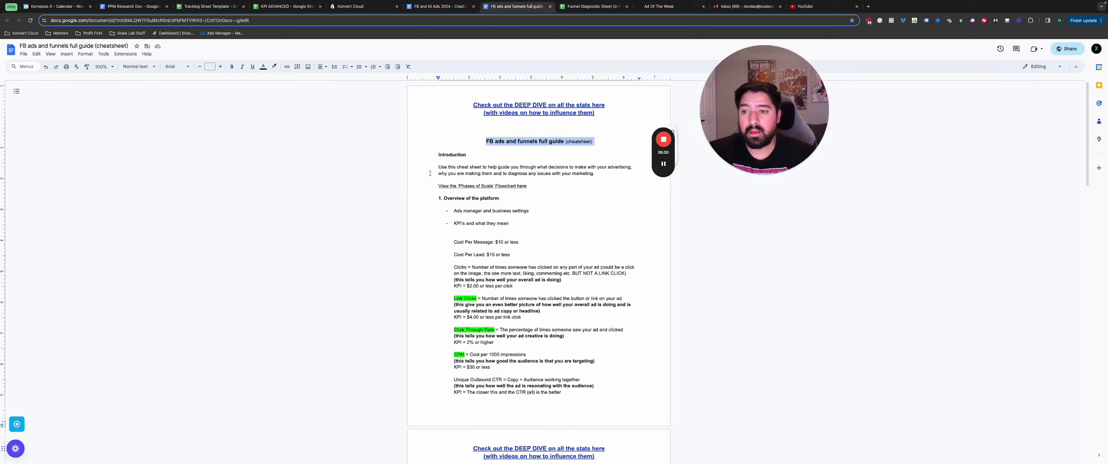
pyautogui.scroll(-2, 460, 227)
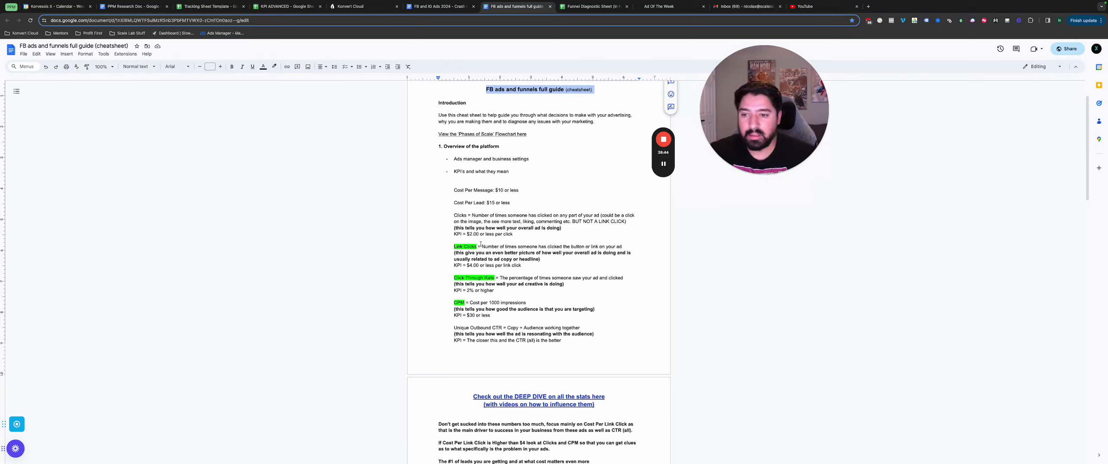
pyautogui.moveTo(481, 245); pyautogui.dragTo(628, 247)
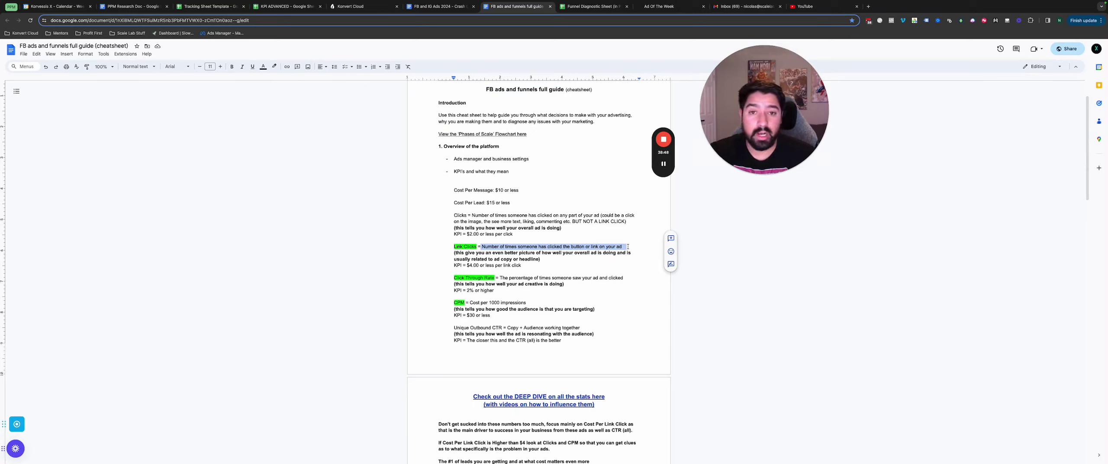
pyautogui.moveTo(448, 256); pyautogui.dragTo(571, 260)
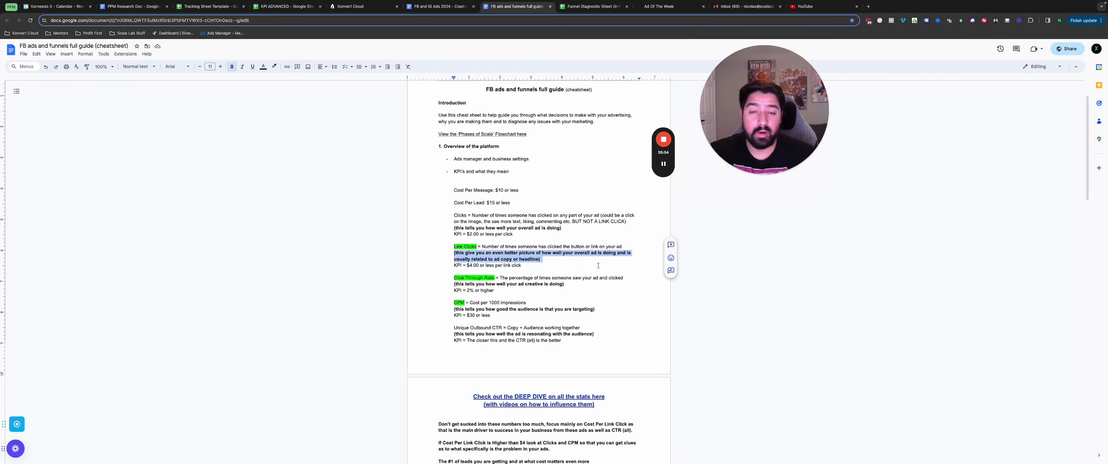
# Read the cheatsheet's Daily workflow section on cutting and scaling ads, and its Organization/Tracking section on UTM parameters
pyautogui.scroll(-5, 506, 278)
pyautogui.scroll(-3, 506, 277)
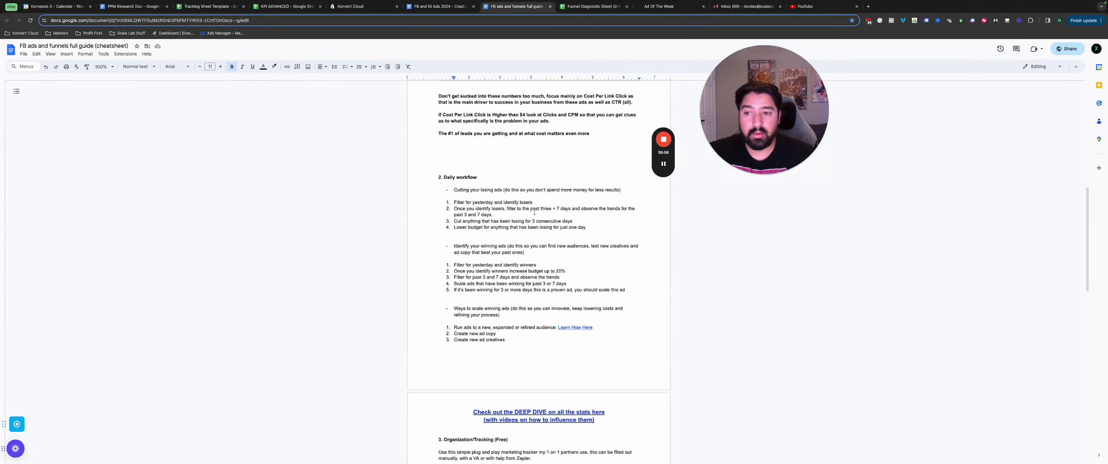
pyautogui.scroll(-1, 536, 206)
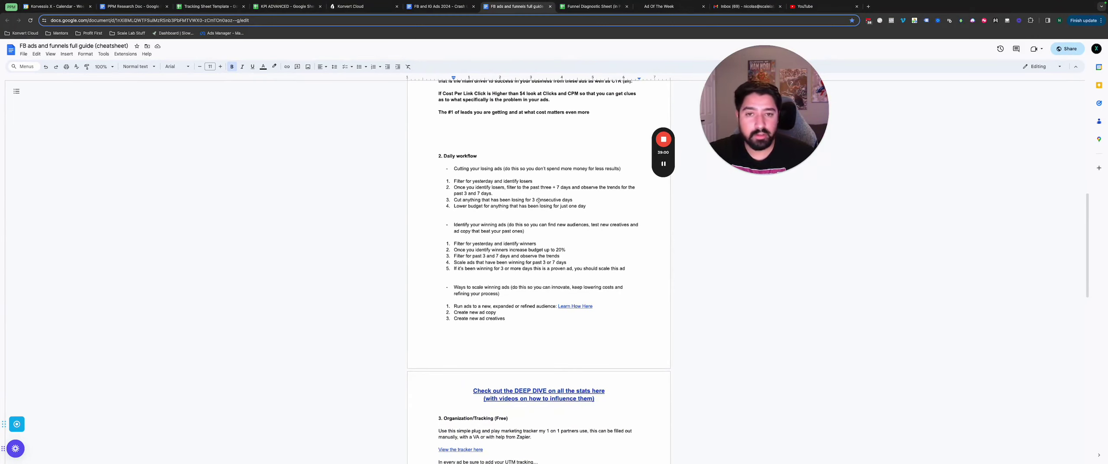
pyautogui.scroll(-4, 511, 202)
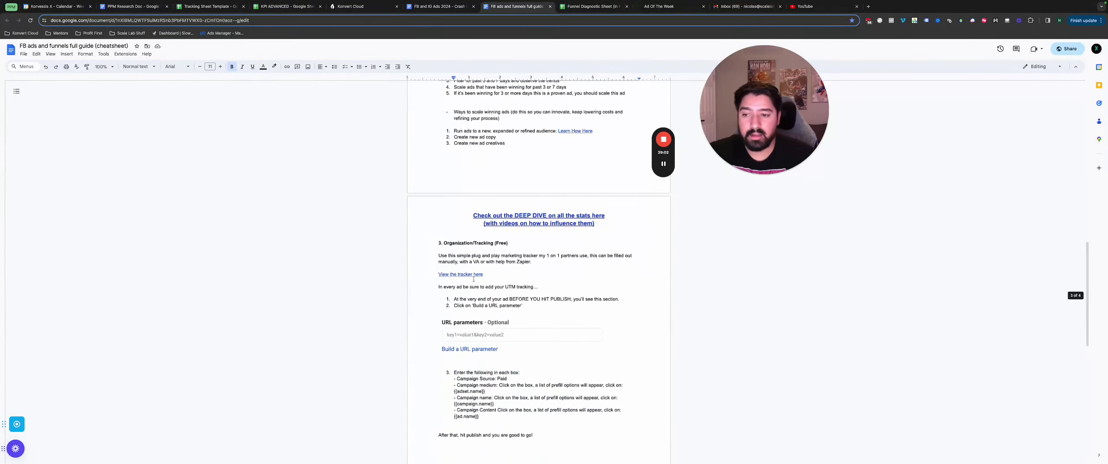
# View the FB Ads Tracker spreadsheet linked in the guide's Organization/Tracking section and return to the guide
pyautogui.scroll(-1, 506, 251)
pyautogui.click(473, 257)
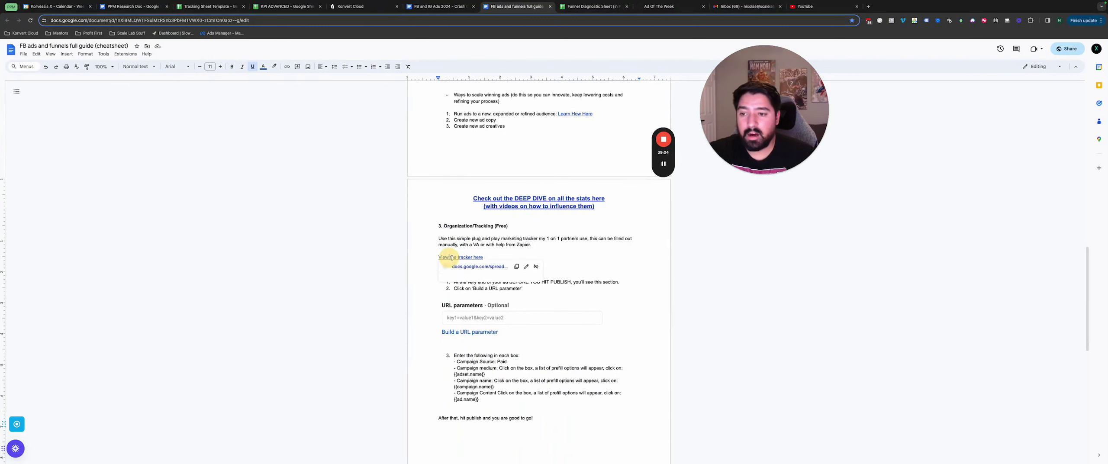
pyautogui.click(476, 267)
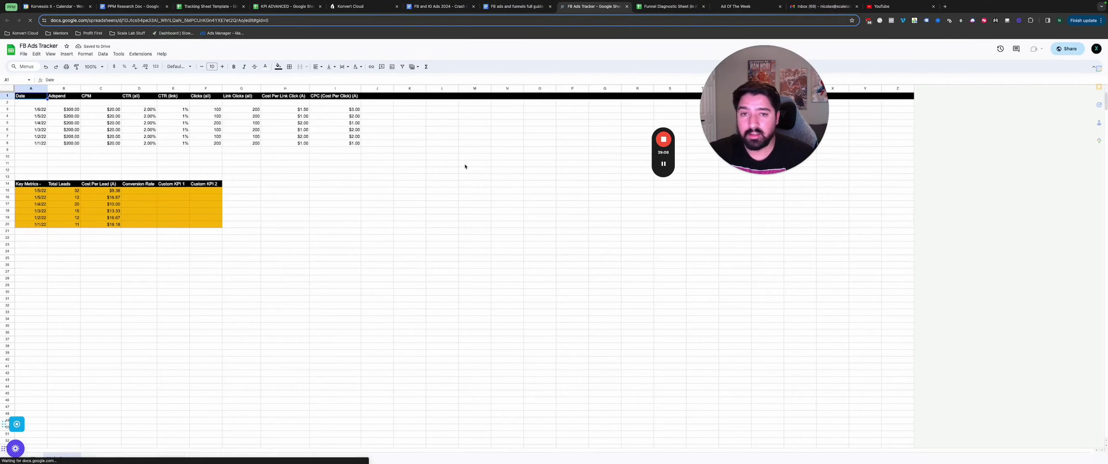
pyautogui.click(532, 7)
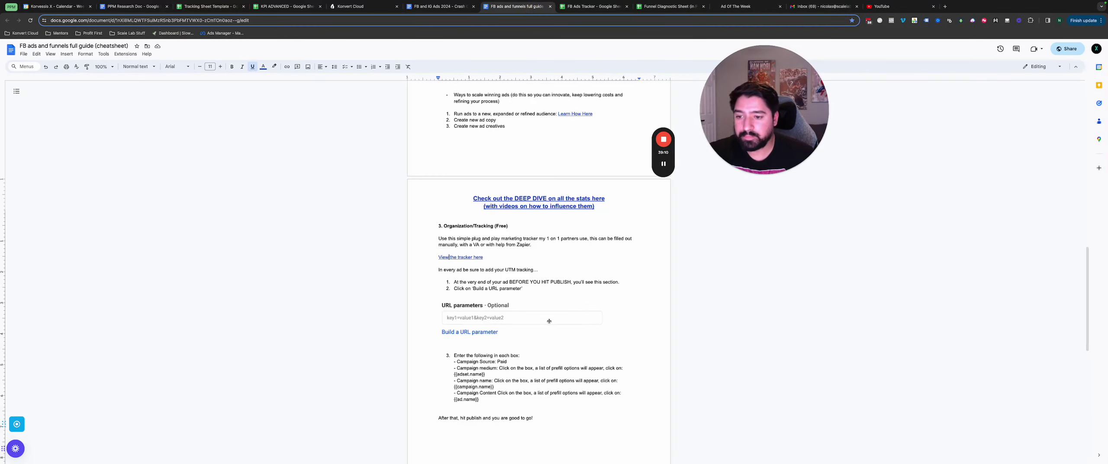
# Read the guide's UTM tracking instructions and the example form for building a URL parameter
pyautogui.scroll(-4, 519, 318)
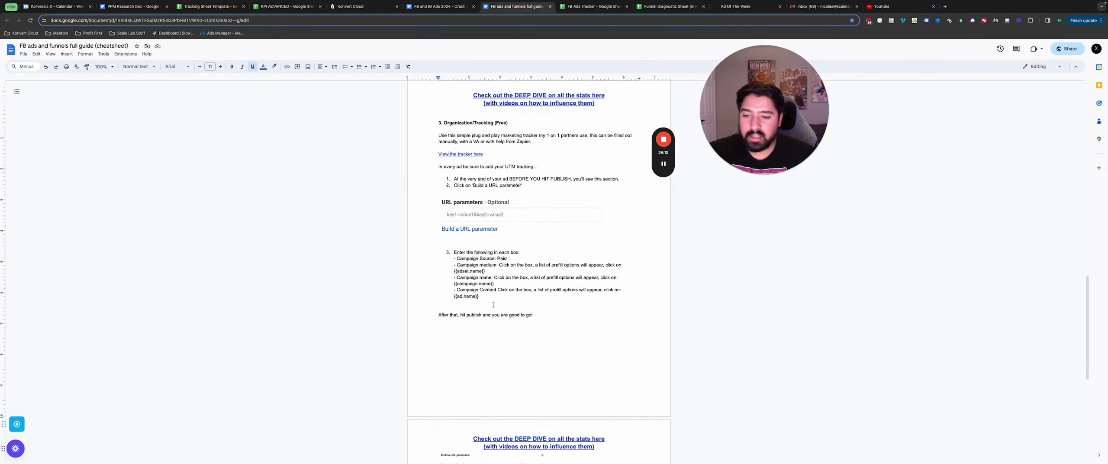
pyautogui.scroll(-6, 492, 307)
pyautogui.scroll(9, 491, 347)
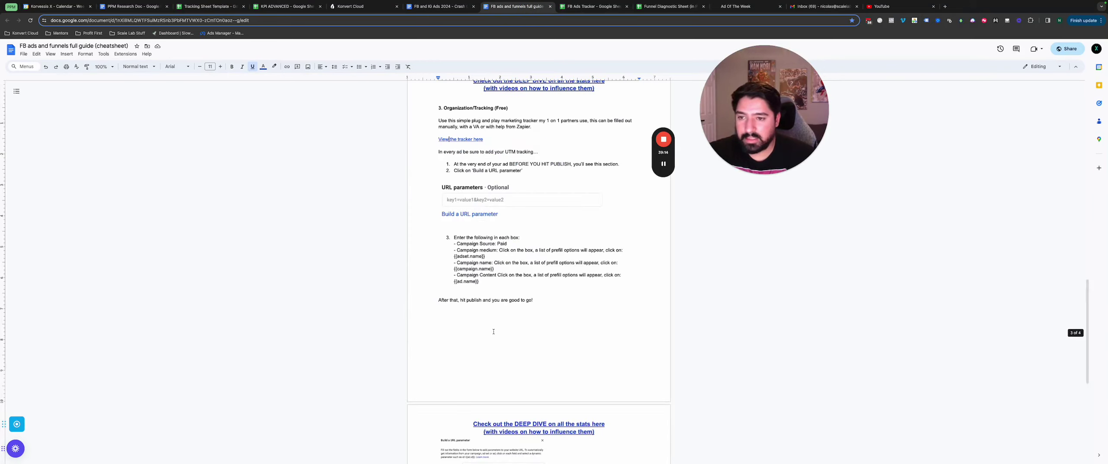
pyautogui.scroll(3, 490, 358)
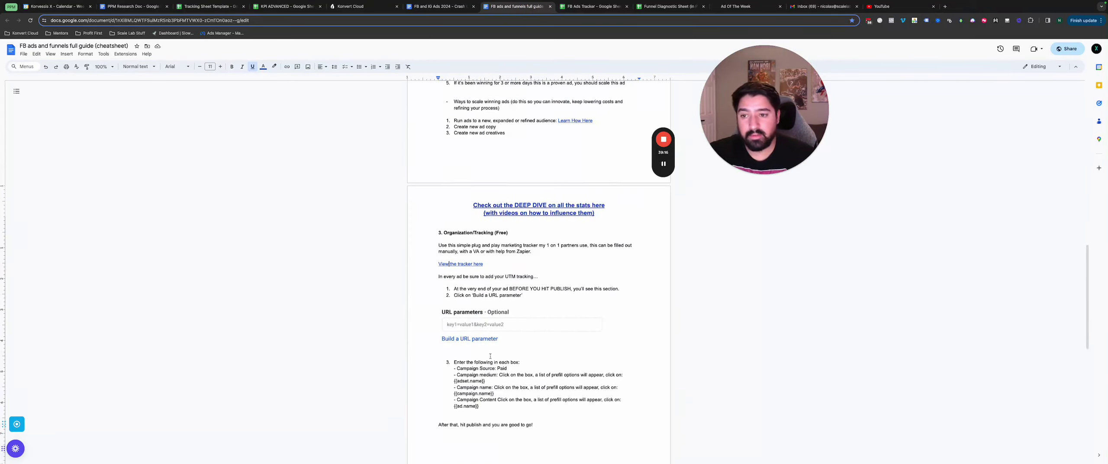
pyautogui.scroll(-10, 490, 355)
pyautogui.click(493, 364)
pyautogui.scroll(3, 492, 364)
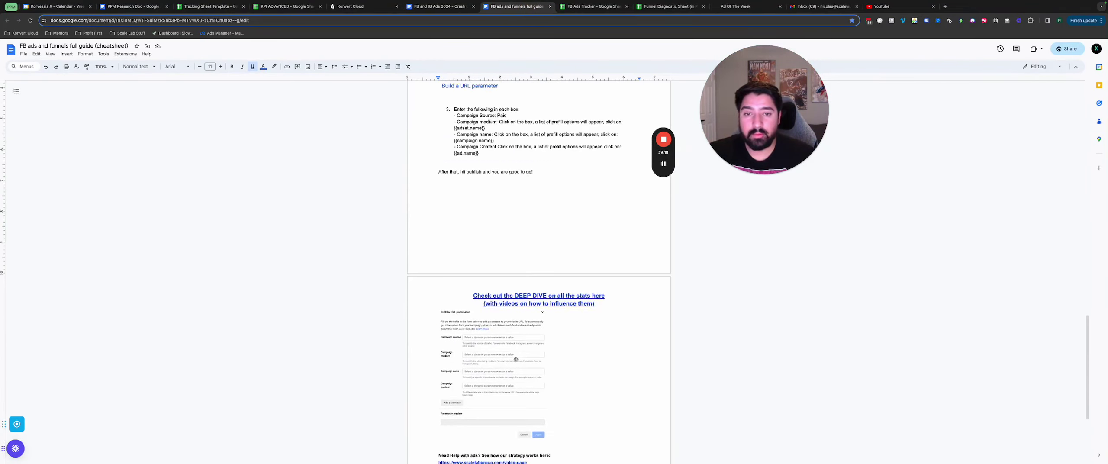
pyautogui.scroll(-4, 663, 169)
# Open the deep dive on all the stats linked atop the guide and select the "CPLC less than $3" KPI in the Funnel Diagnostic Sheet
pyautogui.scroll(15, 605, 278)
pyautogui.scroll(1, 532, 195)
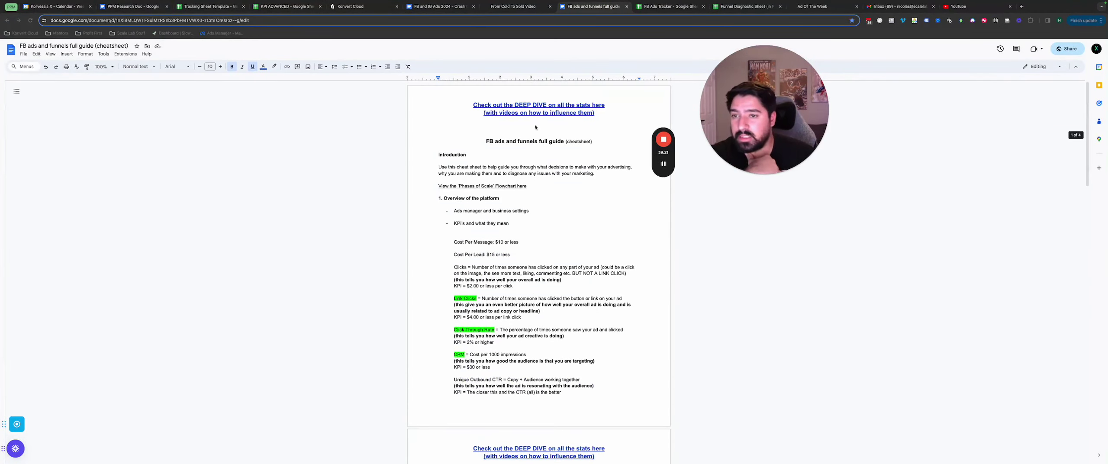
pyautogui.click(512, 105)
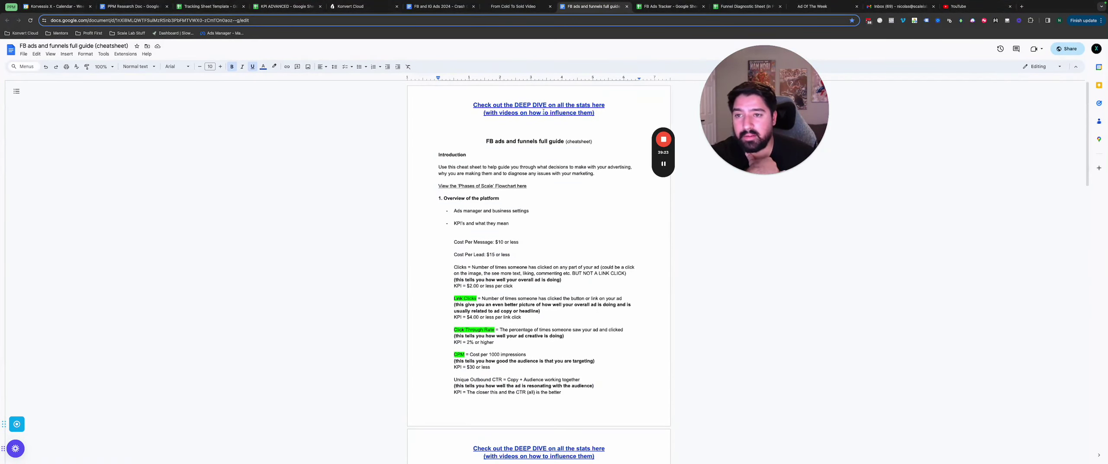
pyautogui.click(571, 132)
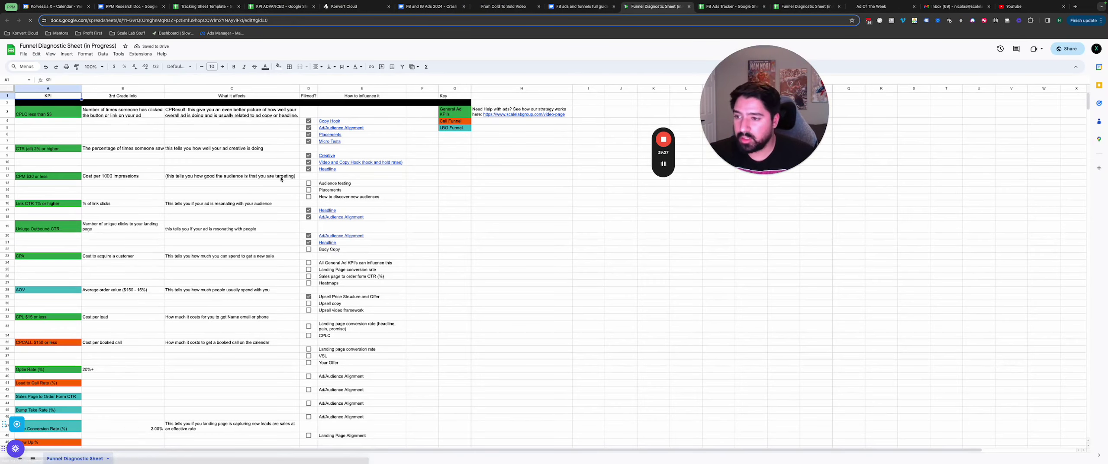
pyautogui.scroll(-2, 221, 196)
pyautogui.scroll(2, 202, 201)
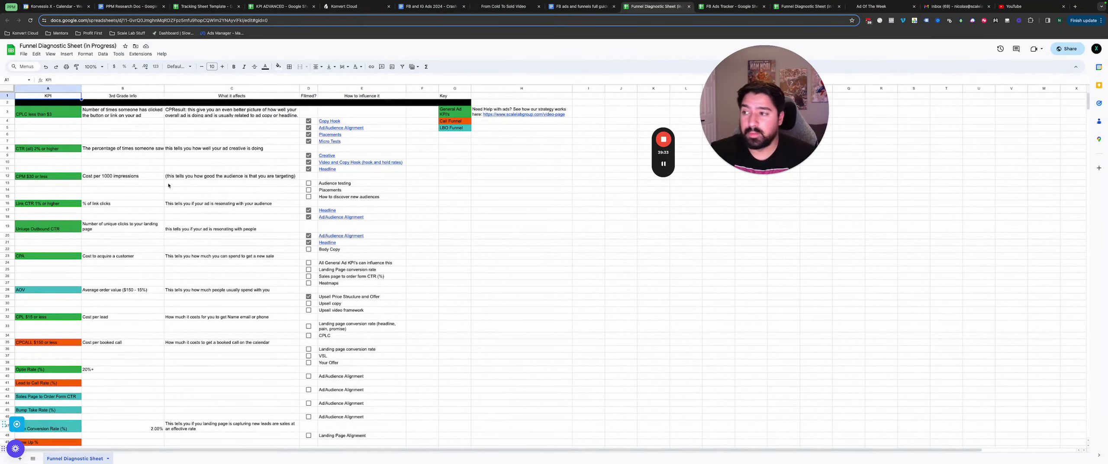
pyautogui.click(49, 115)
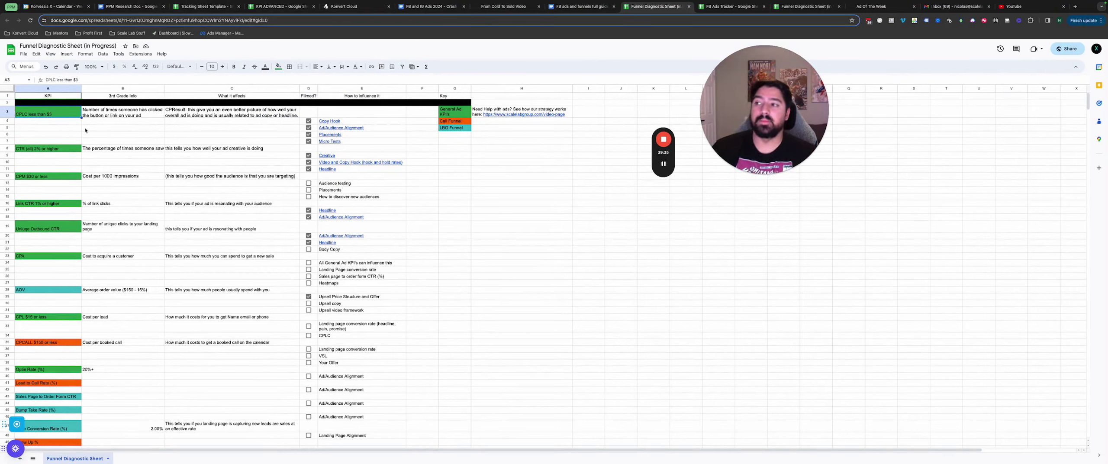
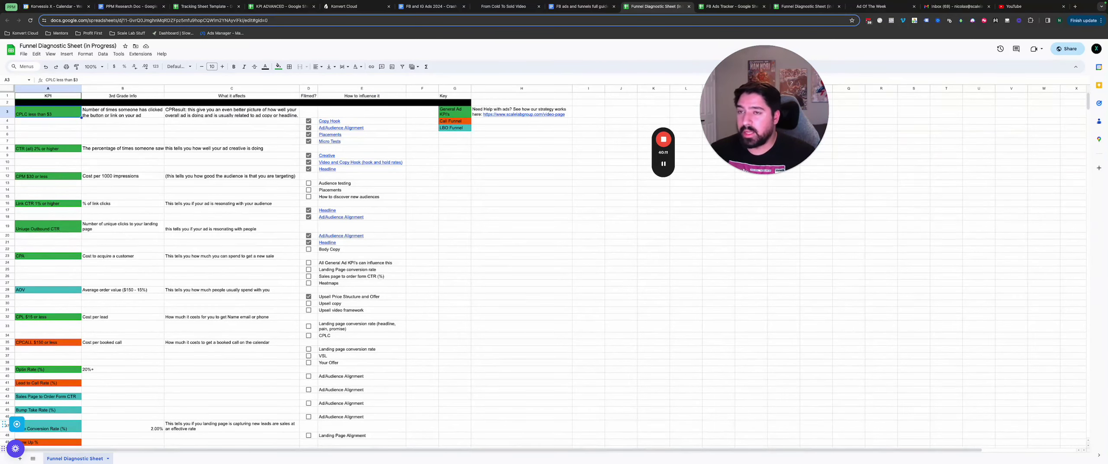
# Glance back at the guide's KPI list and examine the CTR (all) definition and what it affects in the Funnel Diagnostic Sheet
pyautogui.click(571, 7)
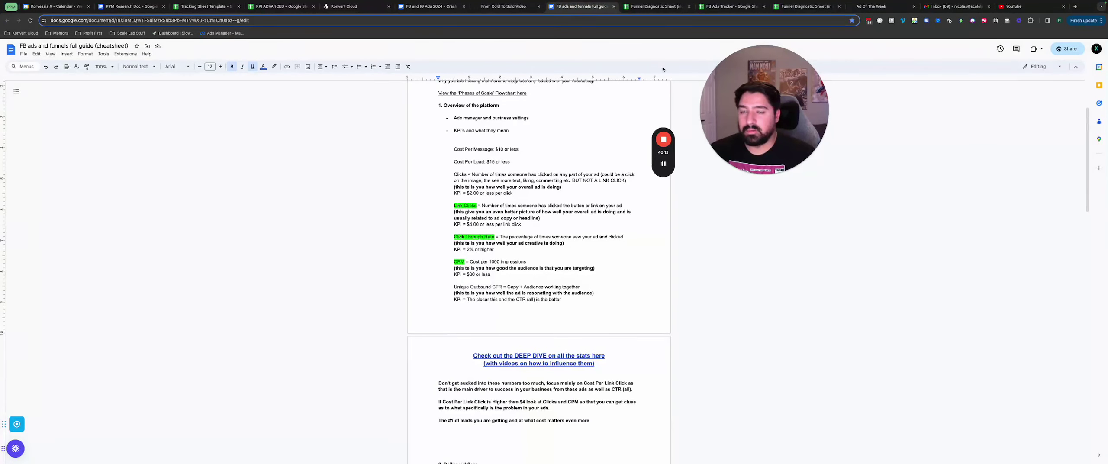
pyautogui.click(662, 7)
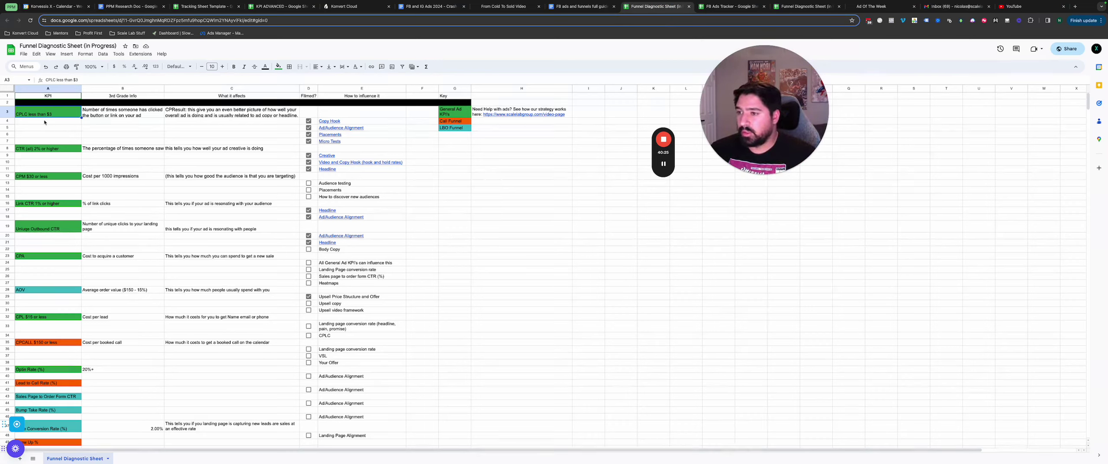
pyautogui.click(40, 150)
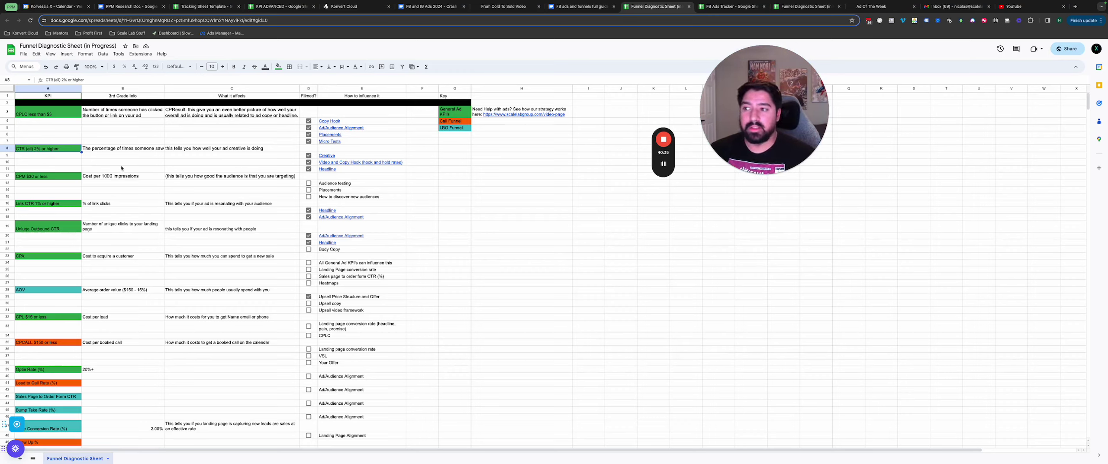
pyautogui.click(93, 149)
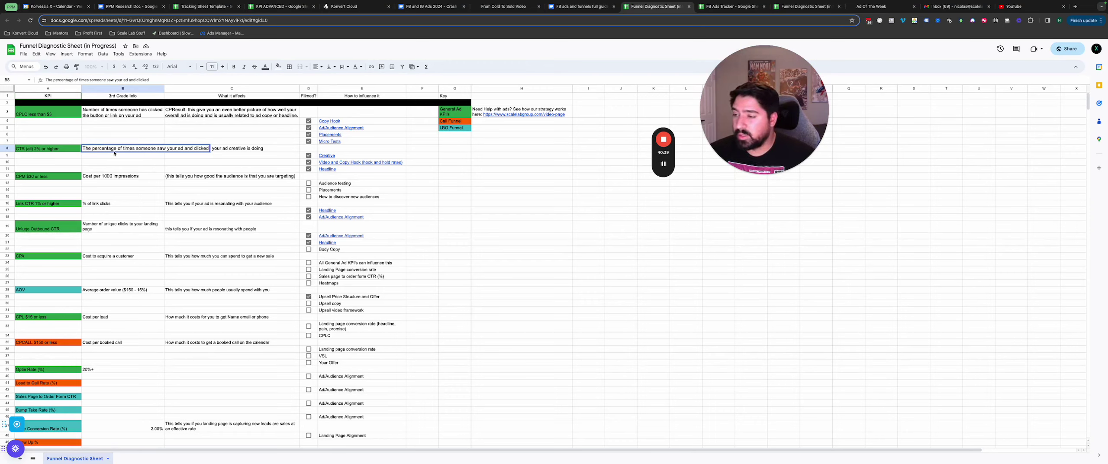
pyautogui.click(190, 148)
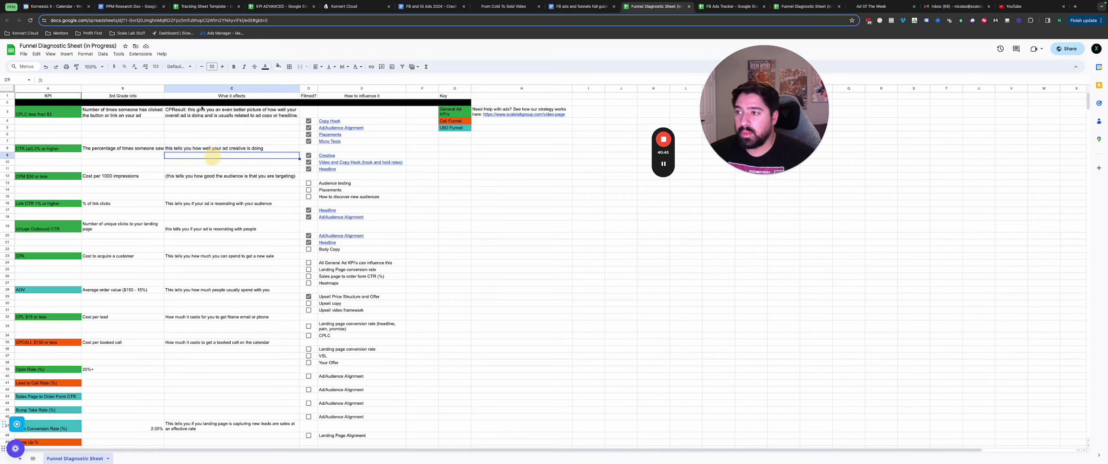
pyautogui.click(121, 149)
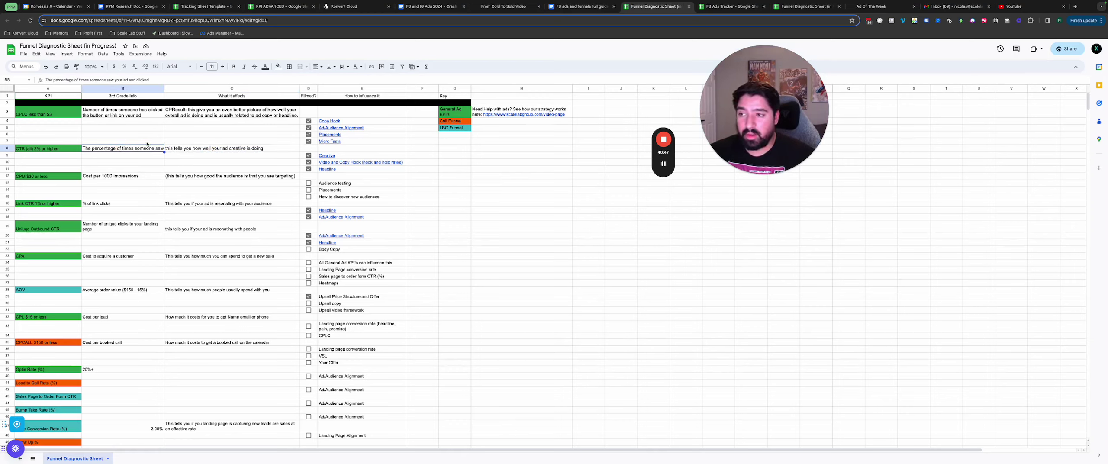
pyautogui.click(244, 150)
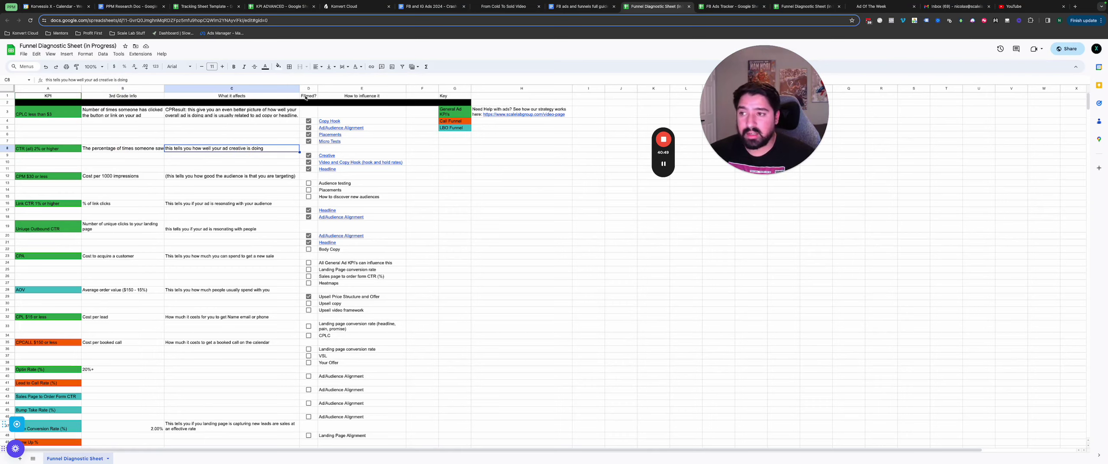
# Review the "How to influence it" column for CTR (all), selecting the Creative and Video and Copy Hook entries
pyautogui.click(341, 97)
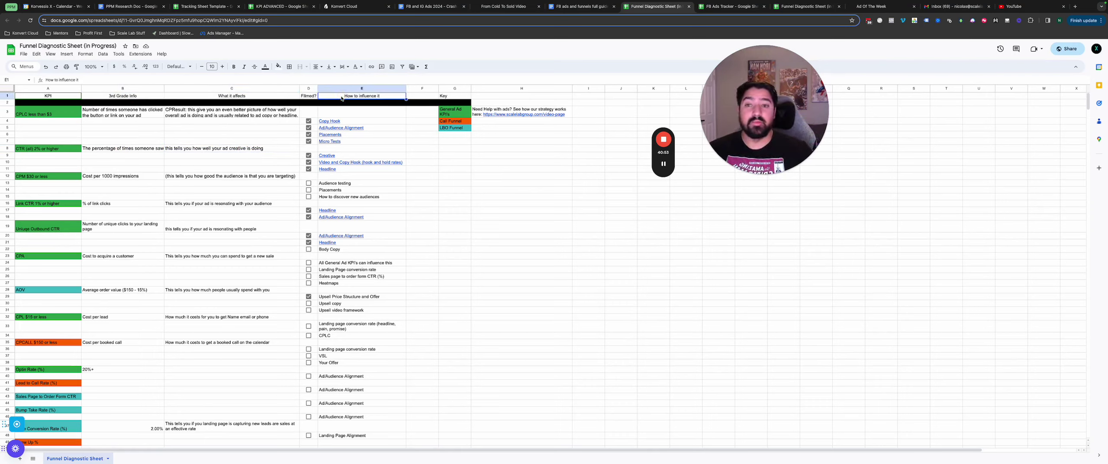
pyautogui.click(357, 162)
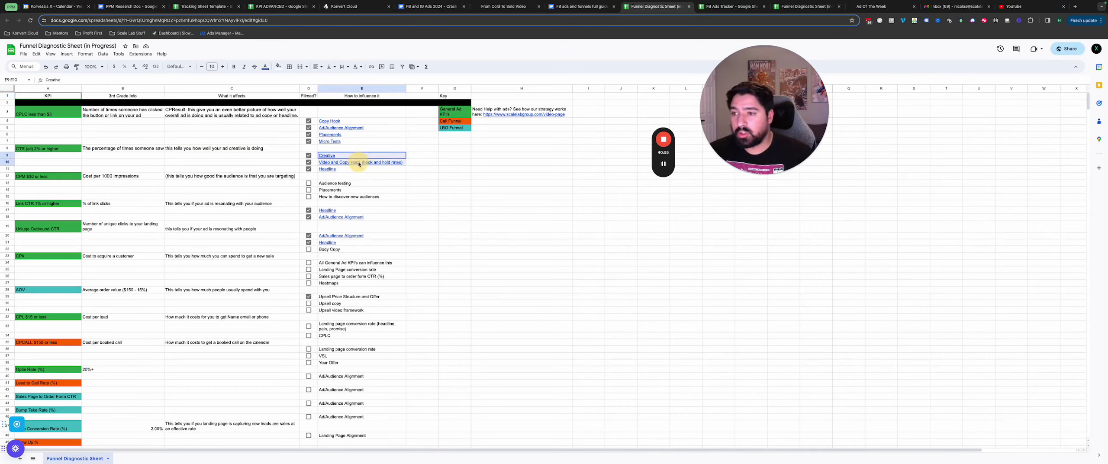
pyautogui.click(461, 164)
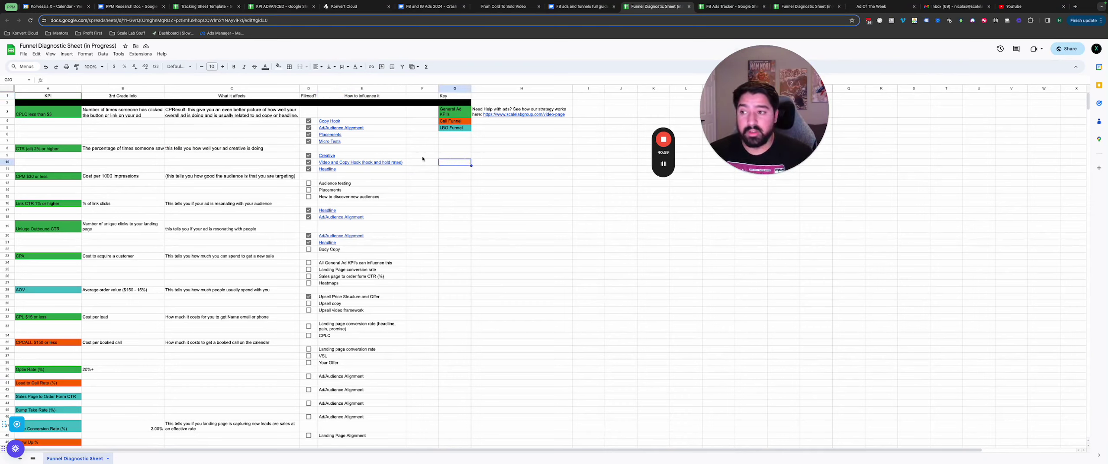
pyautogui.click(423, 157)
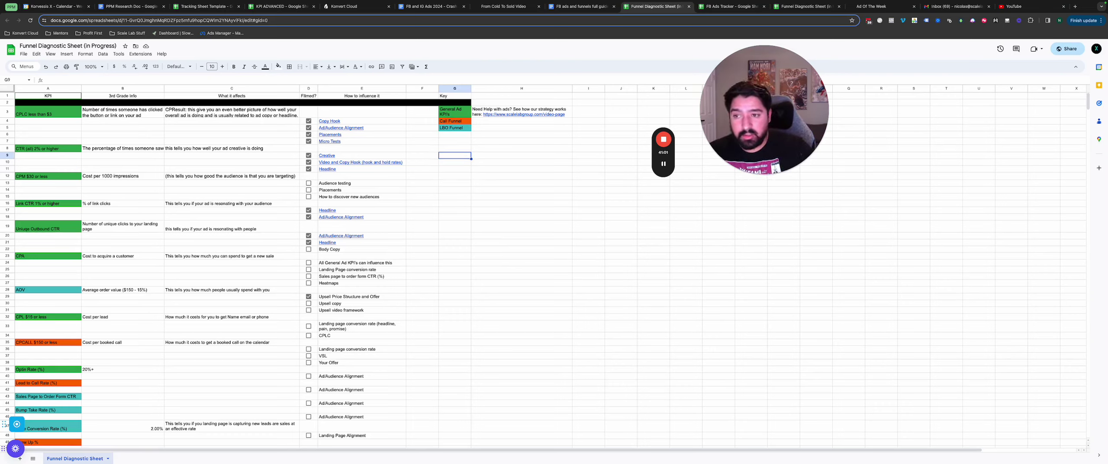
pyautogui.click(362, 155)
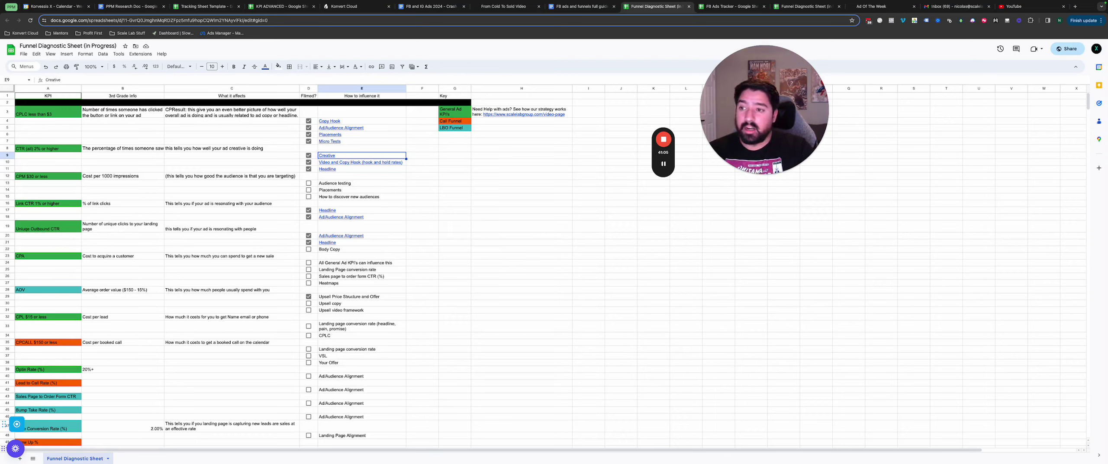
# Walk through the KPI column from CTR (all) past CPM and Link CTR to the Unique Outbound CTR row
pyautogui.press('Left')
pyautogui.press('Left')
pyautogui.press('Left')
pyautogui.press('Down')
pyautogui.press('Down')
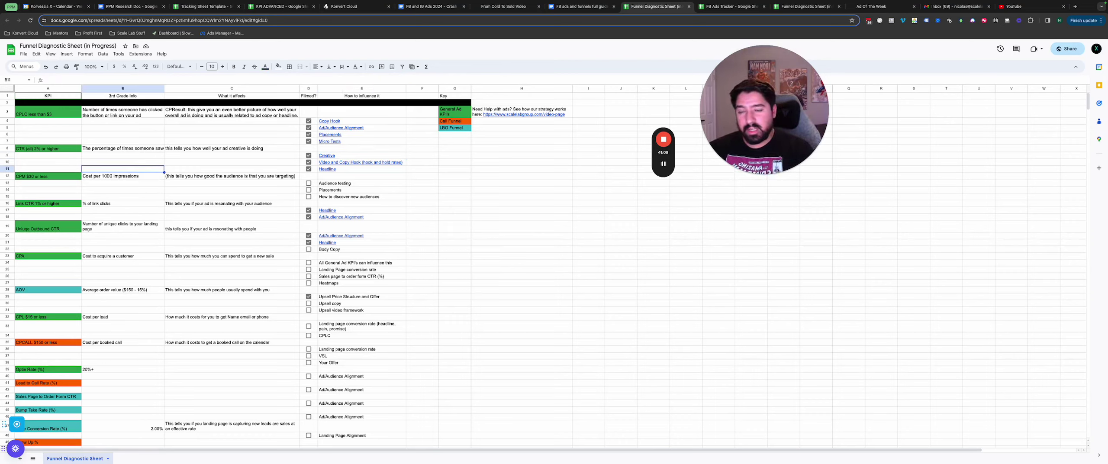
pyautogui.press('Up')
pyautogui.press('Up')
pyautogui.press('Up')
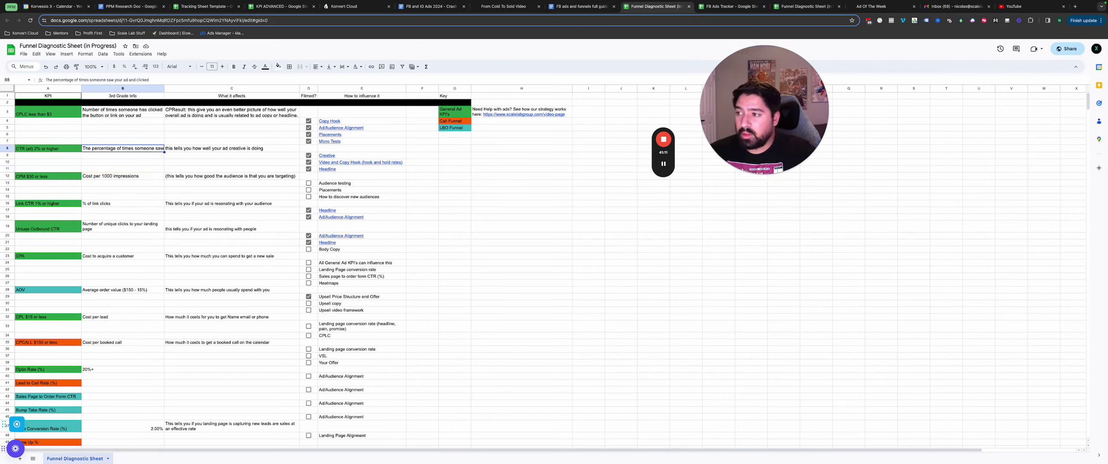
pyautogui.press('Left')
pyautogui.press('Up')
pyautogui.press('Up')
pyautogui.press('Up')
pyautogui.press('Up')
pyautogui.press('Up')
pyautogui.press('Down')
pyautogui.press('Down')
pyautogui.press('Down')
pyautogui.press('Down')
pyautogui.press('Down')
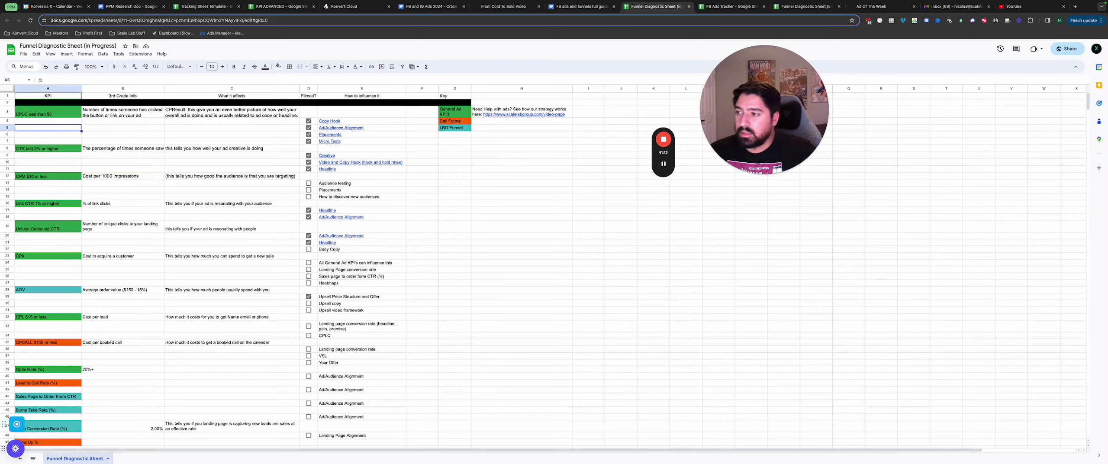
pyautogui.press('Down')
pyautogui.press('Down')
pyautogui.press('Down')
pyautogui.press('Down')
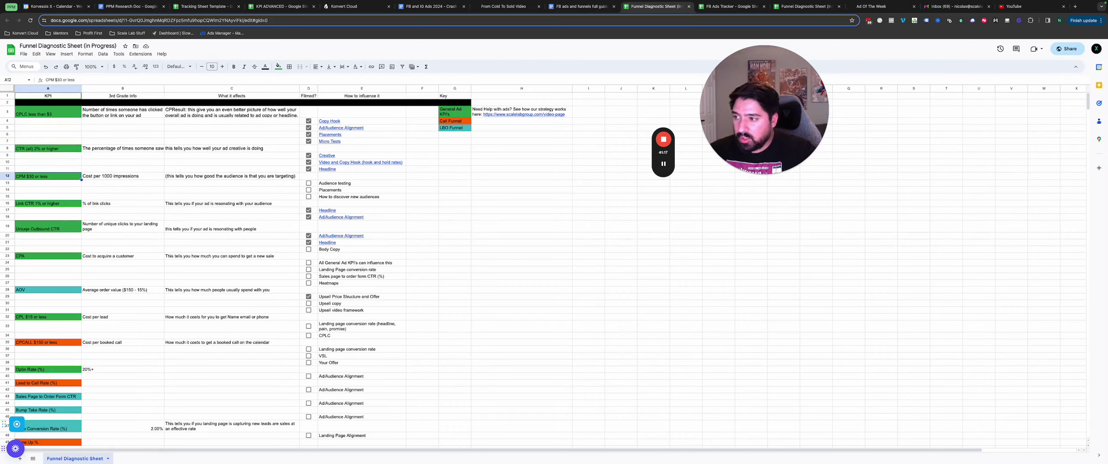
pyautogui.press('Down')
pyautogui.press('Down')
pyautogui.press('Down')
pyautogui.press('Down')
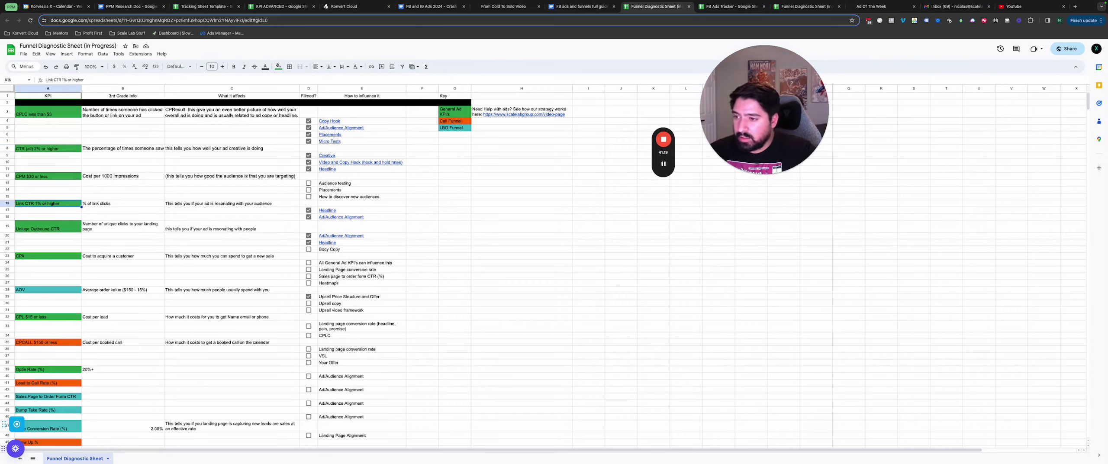
pyautogui.press('Down')
pyautogui.press('Down')
pyautogui.press('Down')
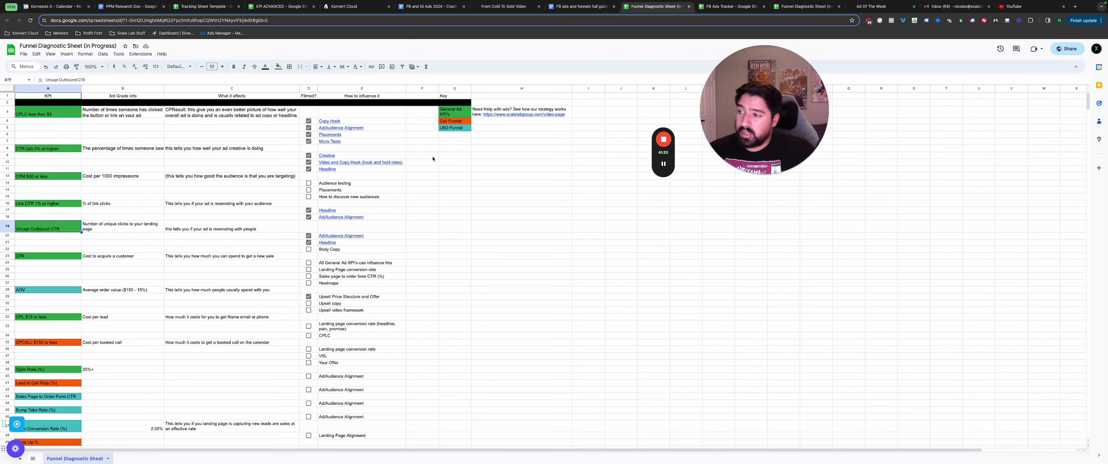
# Compare what CTR (all) and Unique Outbound CTR affect, and select the Ad/Audience Alignment resource listed under Link CTR
pyautogui.press('Up')
pyautogui.press('Up')
pyautogui.press('Up')
pyautogui.press('Up')
pyautogui.press('Up')
pyautogui.press('Up')
pyautogui.press('Up')
pyautogui.press('Up')
pyautogui.press('Up')
pyautogui.press('Up')
pyautogui.press('Up')
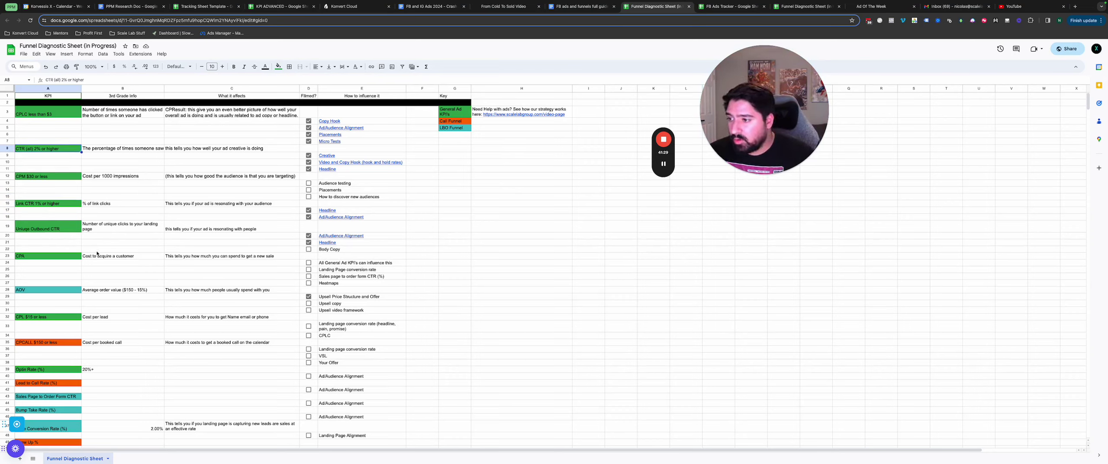
pyautogui.click(208, 231)
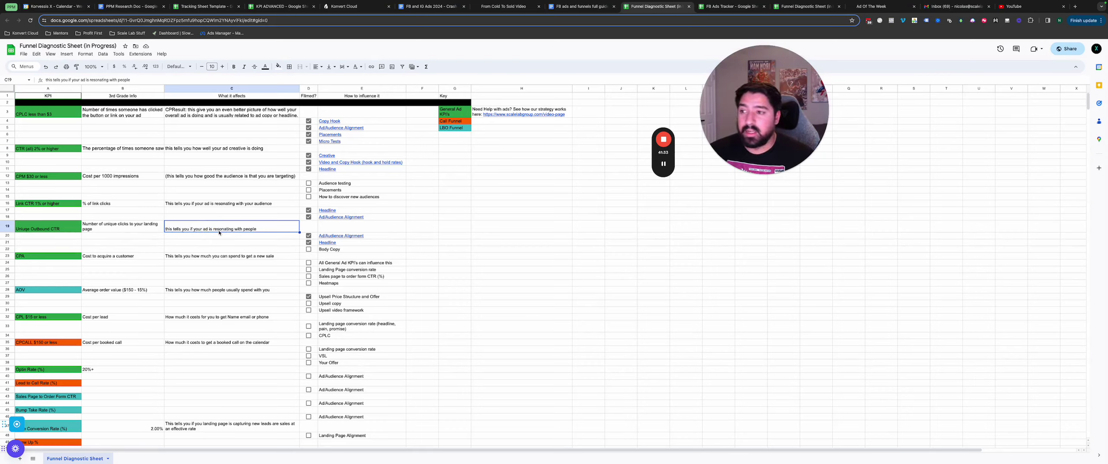
pyautogui.click(208, 150)
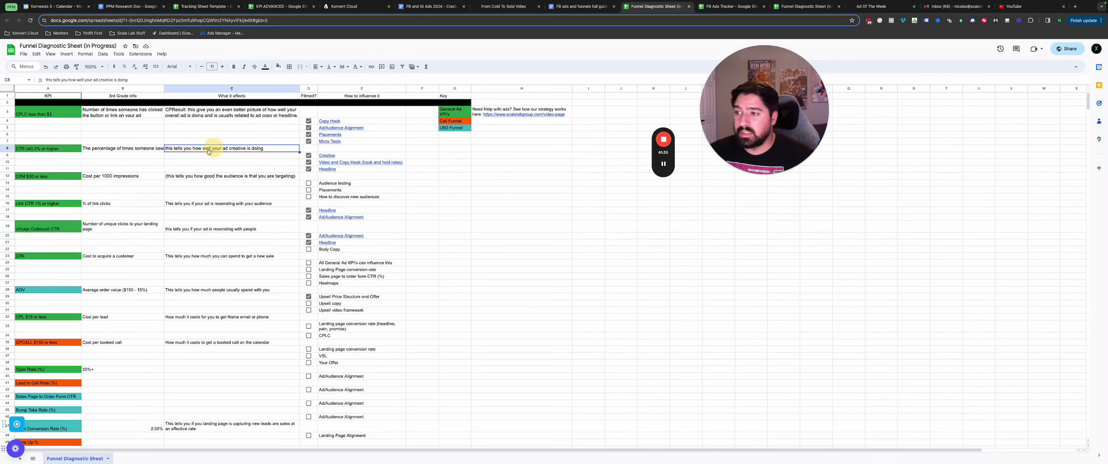
pyautogui.moveTo(351, 156); pyautogui.dragTo(489, 197)
pyautogui.click(403, 217)
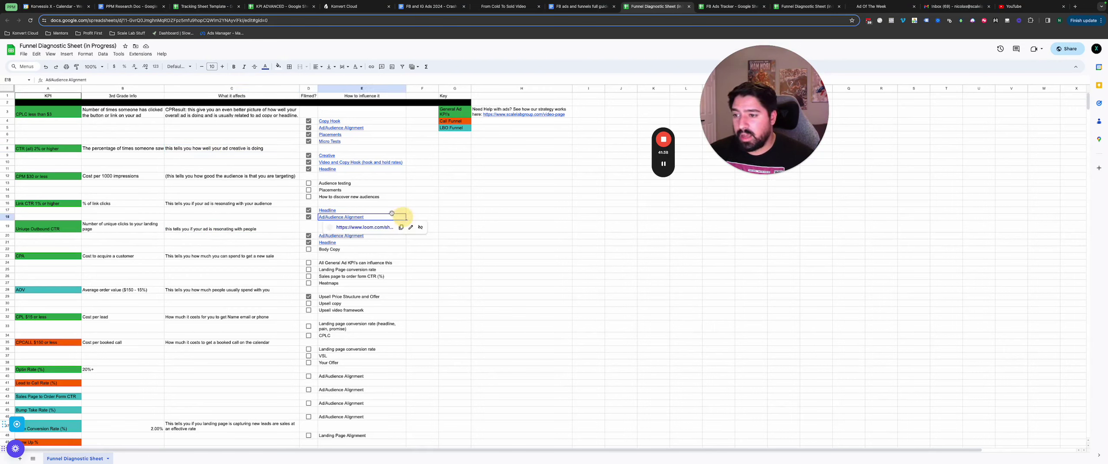
# Look over the rest of the Funnel Diagnostic Sheet and go through its Key entries: General Ad KPI's, Call Funnel and LBO Funnel
pyautogui.click(454, 203)
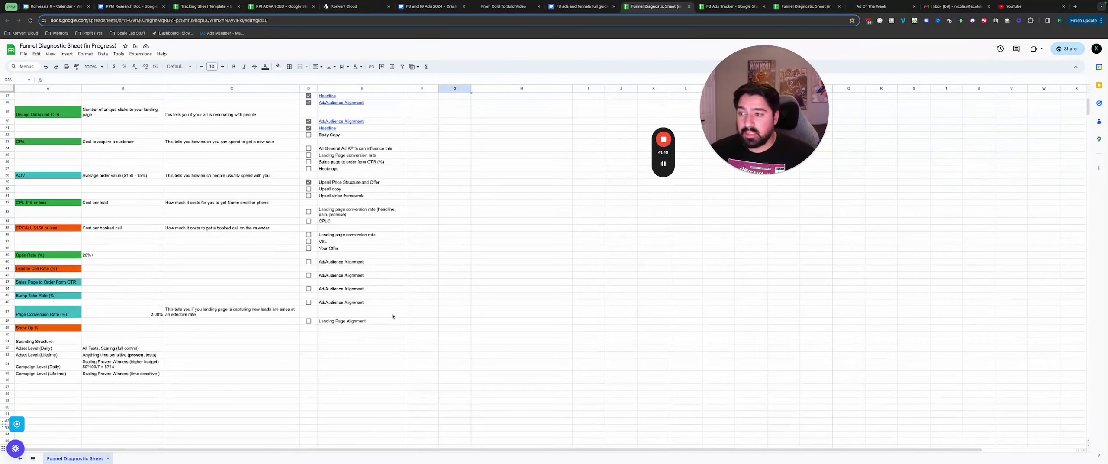
pyautogui.click(452, 115)
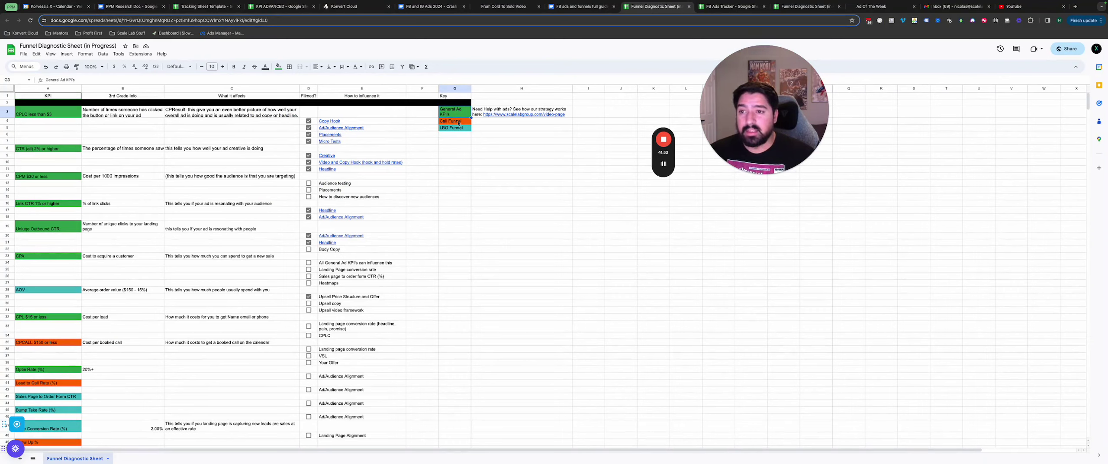
pyautogui.click(458, 124)
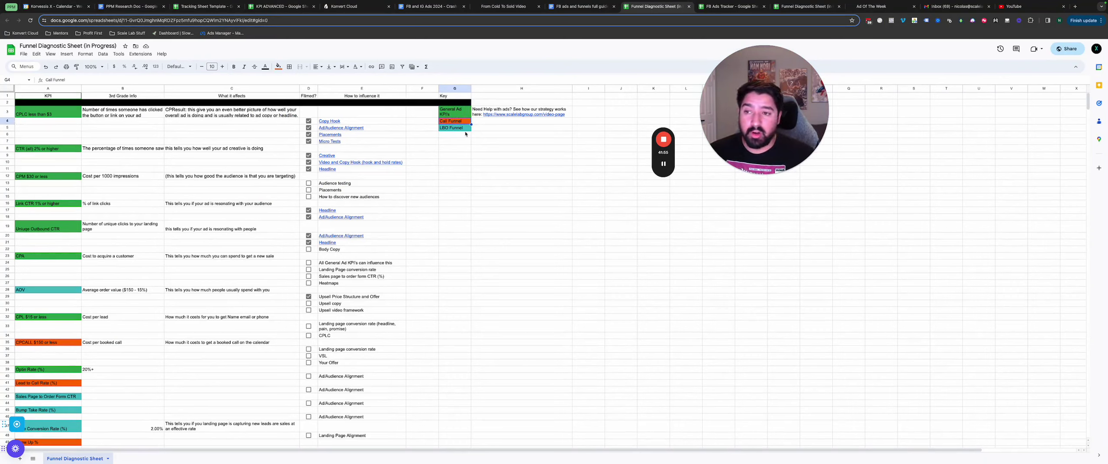
pyautogui.click(457, 129)
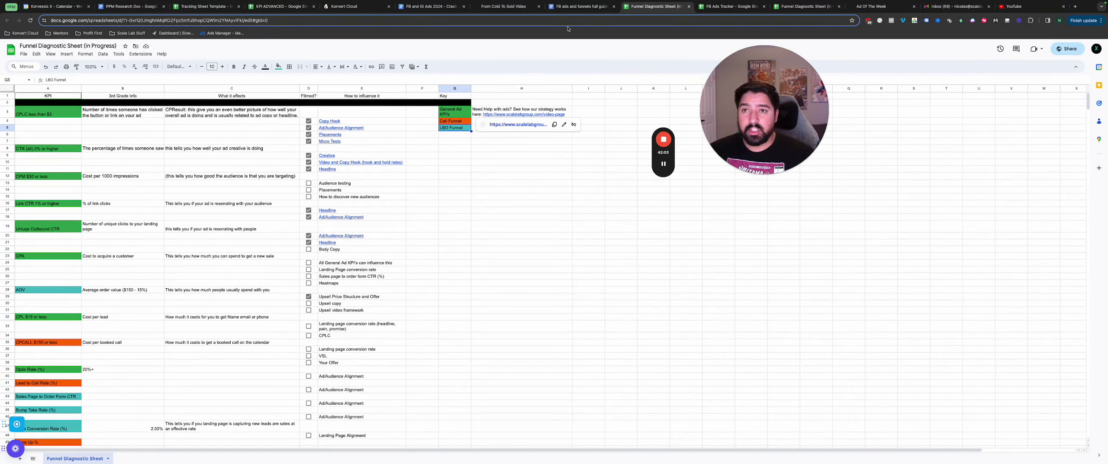
pyautogui.click(511, 202)
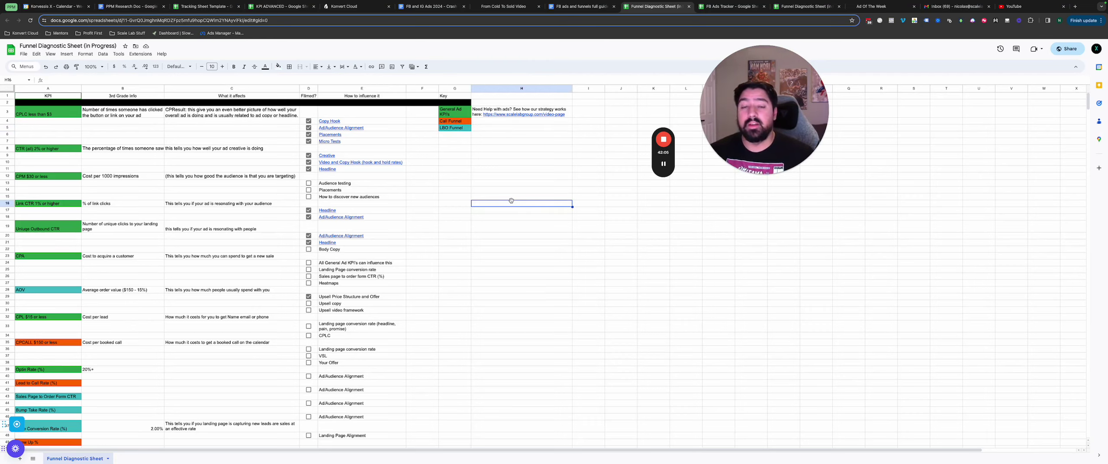
# Review the Daily workflow section of the FB ads and funnels full guide, and return to the Funnel Diagnostic Sheet
pyautogui.click(571, 7)
pyautogui.scroll(-10, 443, 187)
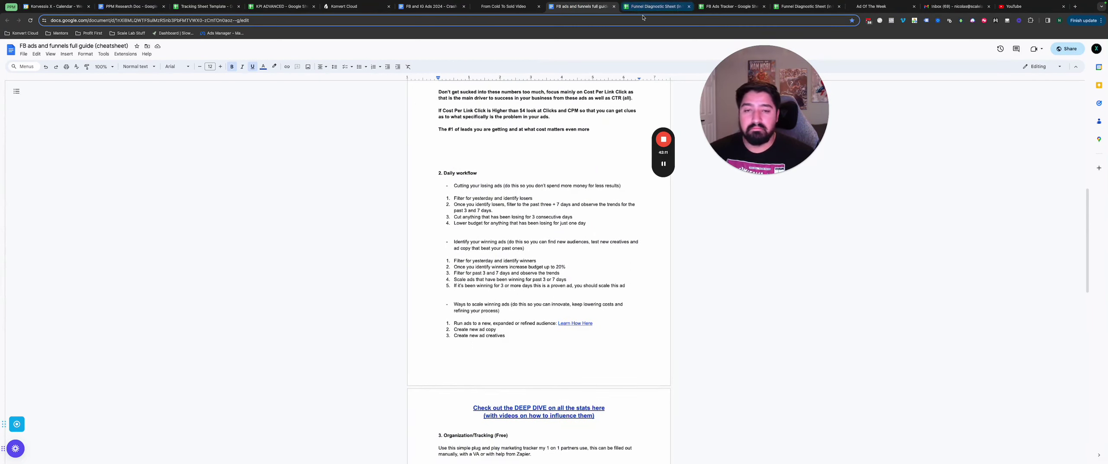
pyautogui.click(654, 6)
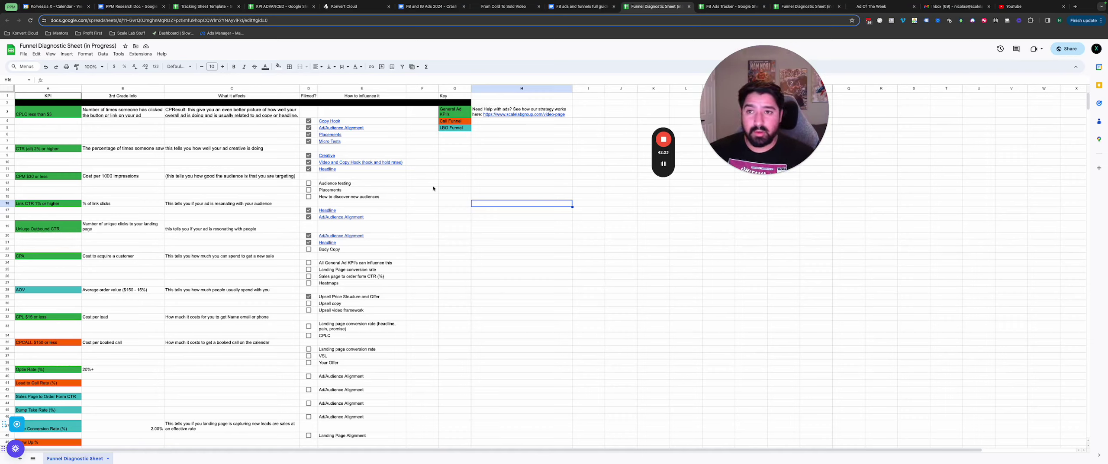
# Compare the guide with the Funnel Diagnostic Sheet, ending at the KPI definitions in the guide's platform overview
pyautogui.click(578, 7)
pyautogui.scroll(3, 510, 236)
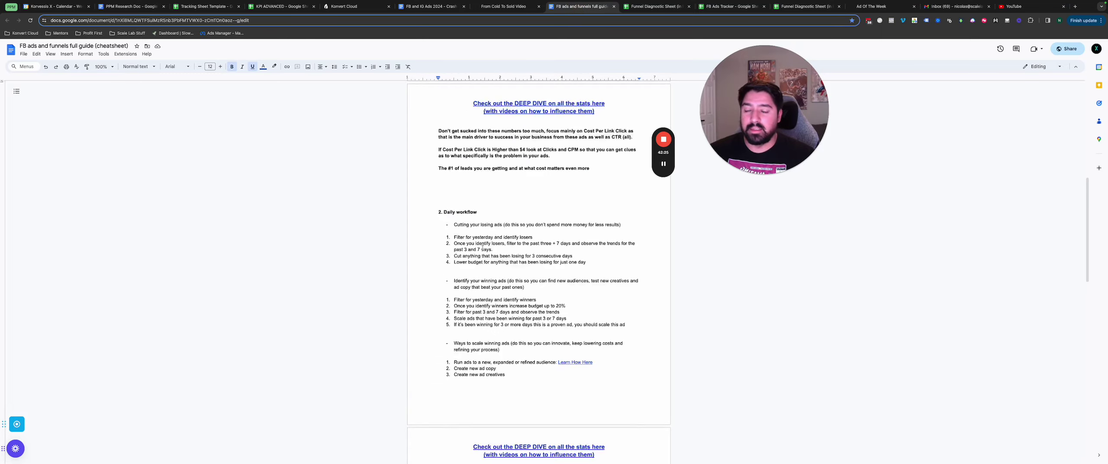
pyautogui.click(640, 6)
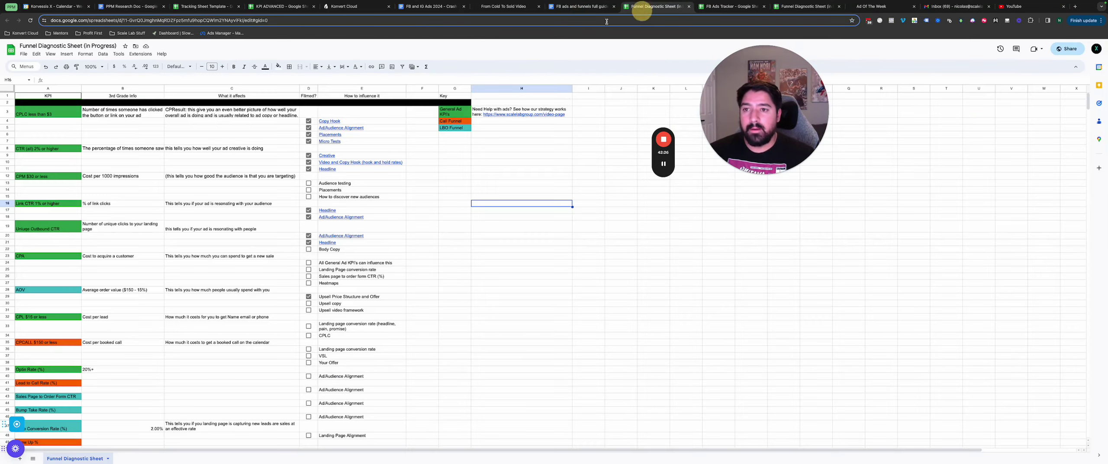
pyautogui.click(576, 6)
pyautogui.scroll(-5, 509, 238)
pyautogui.scroll(6, 515, 251)
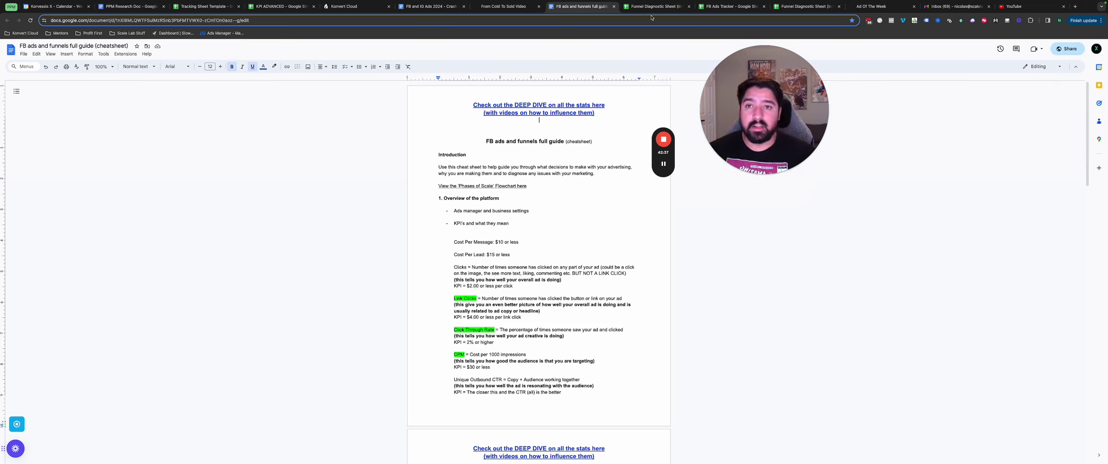
# Go to the FB and IG Ads 2024 Crash Course outline and highlight the Scaling item briefly
pyautogui.click(430, 11)
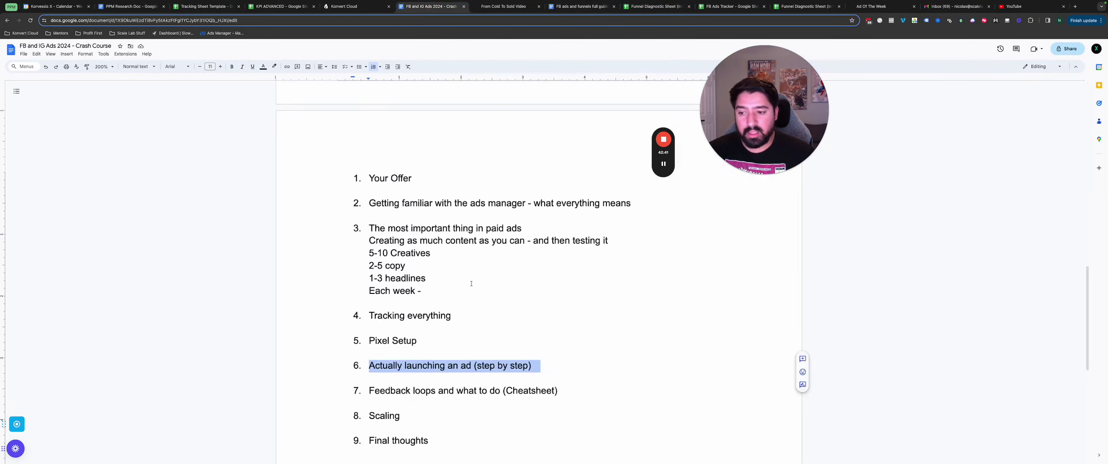
pyautogui.scroll(-2, 465, 277)
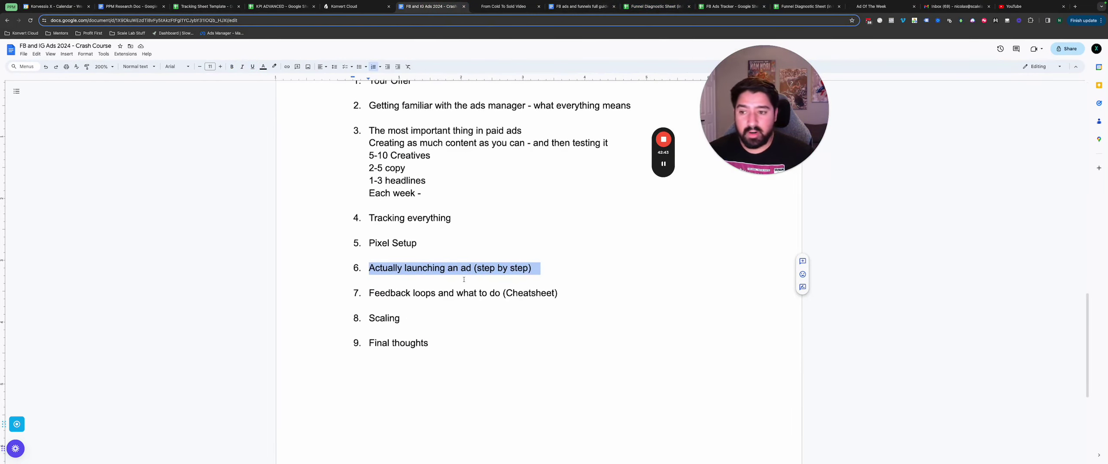
pyautogui.moveTo(406, 323); pyautogui.dragTo(349, 306)
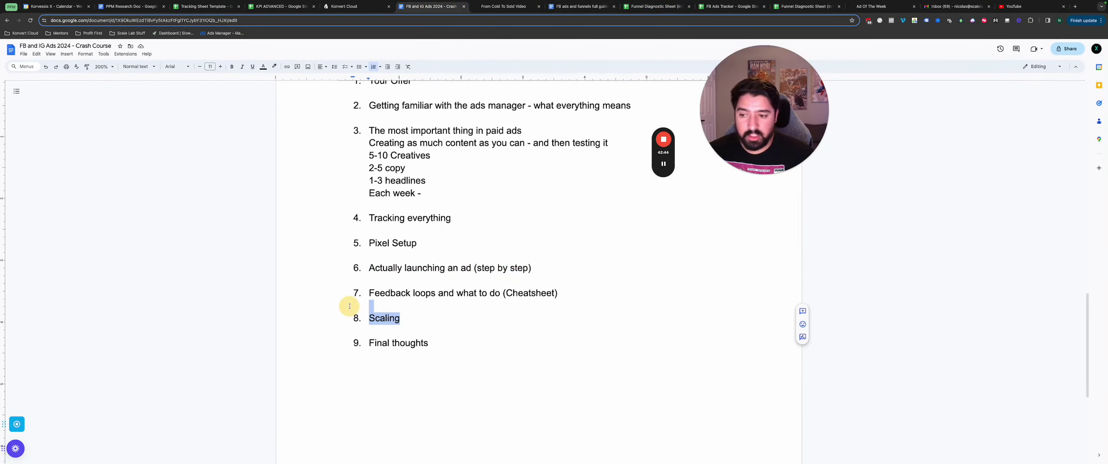
pyautogui.click(414, 316)
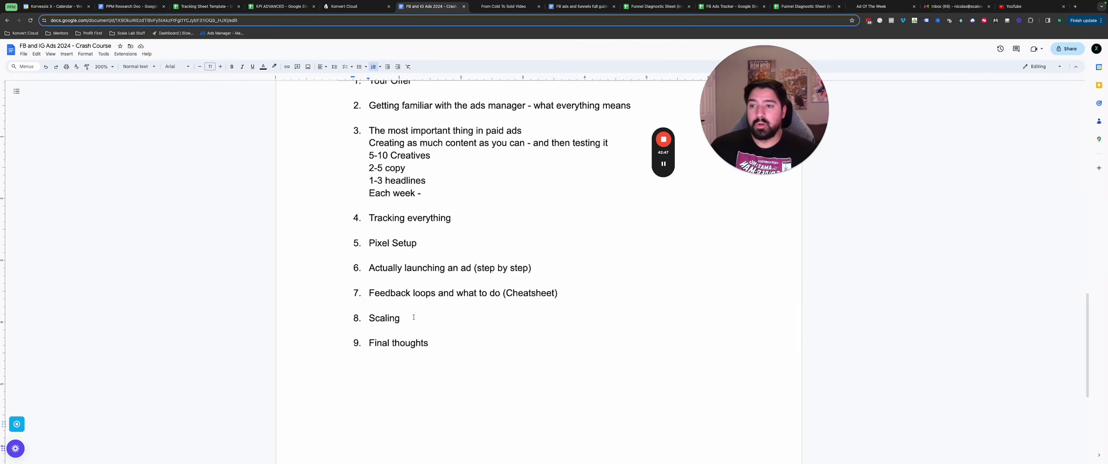
# Review the crash course outline again and highlight the "5-10 Creatives" line under the most important thing in paid ads
pyautogui.scroll(2, 414, 316)
pyautogui.scroll(-1, 415, 318)
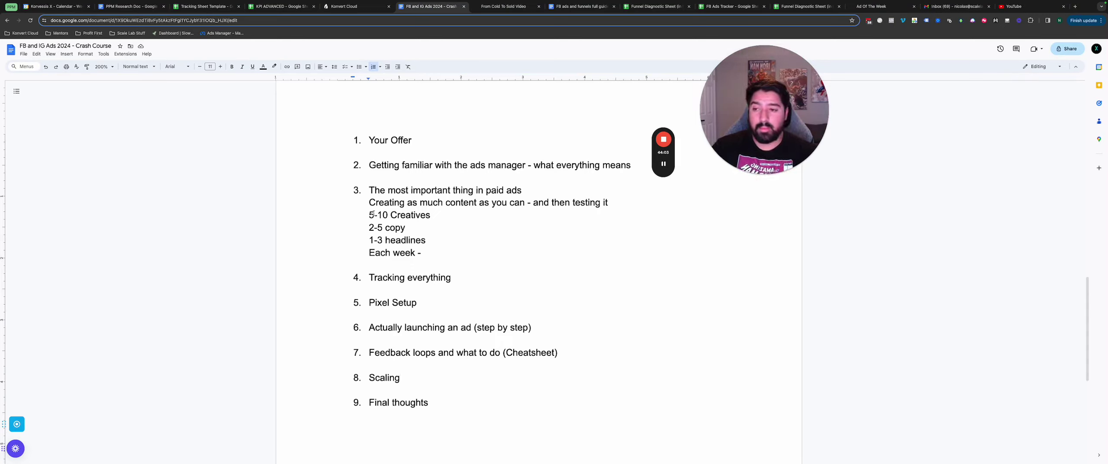
pyautogui.moveTo(370, 215); pyautogui.dragTo(436, 214)
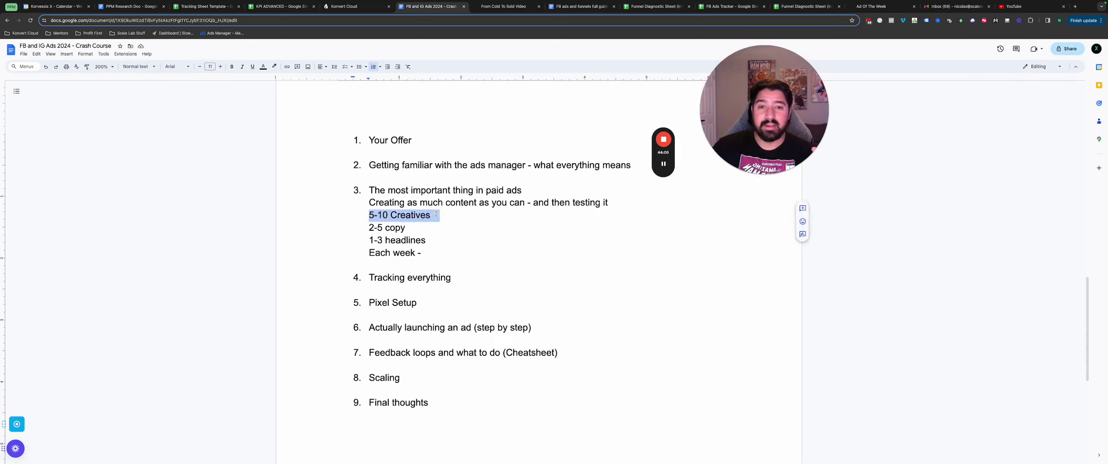